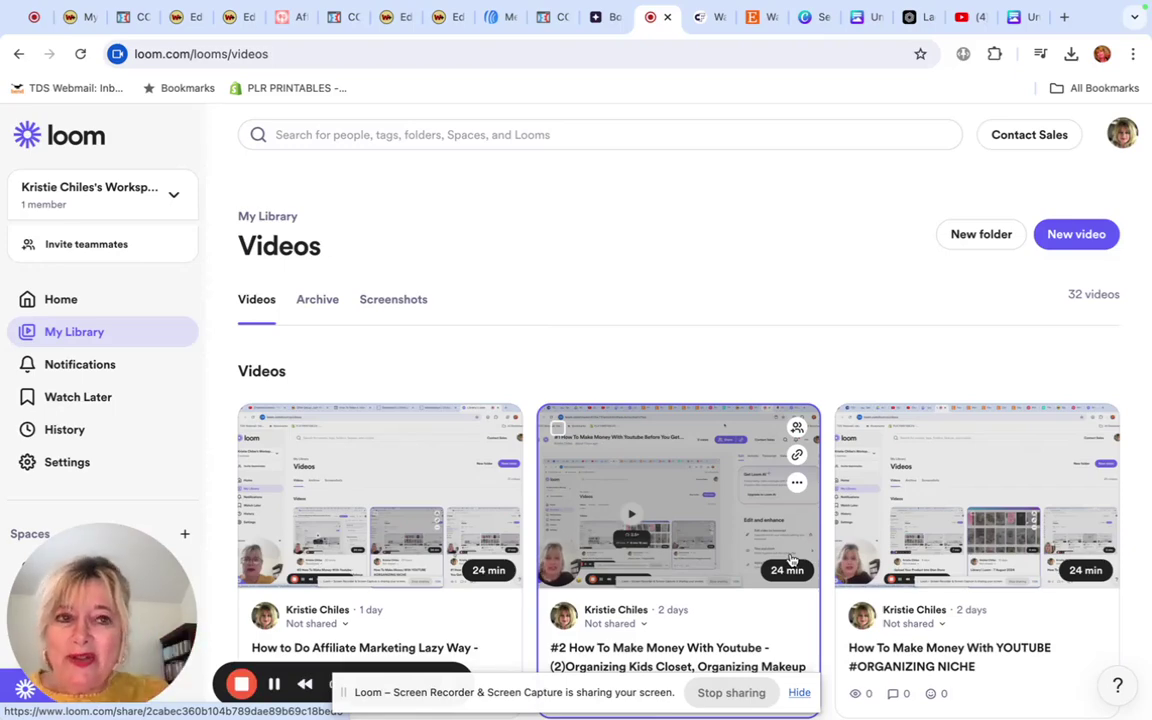
Switch to Canva, open the Untitled ladybug design and scroll down to the floral A page
click(815, 22)
click(873, 20)
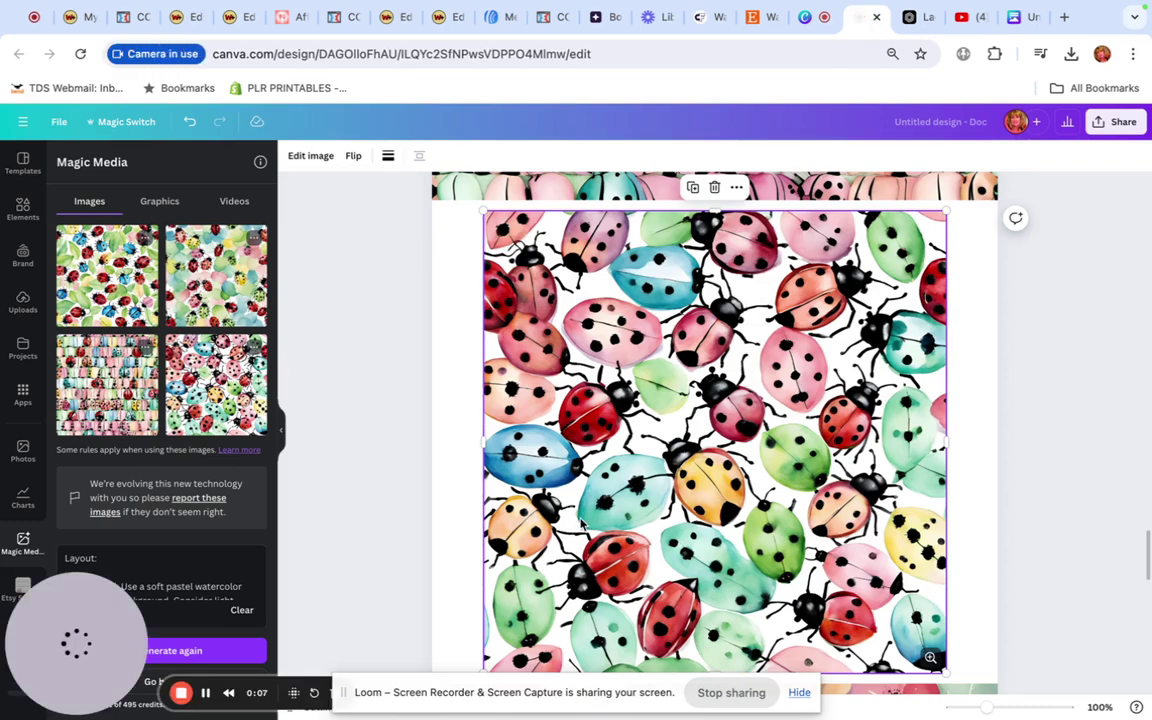
scroll(580, 524, down, 5)
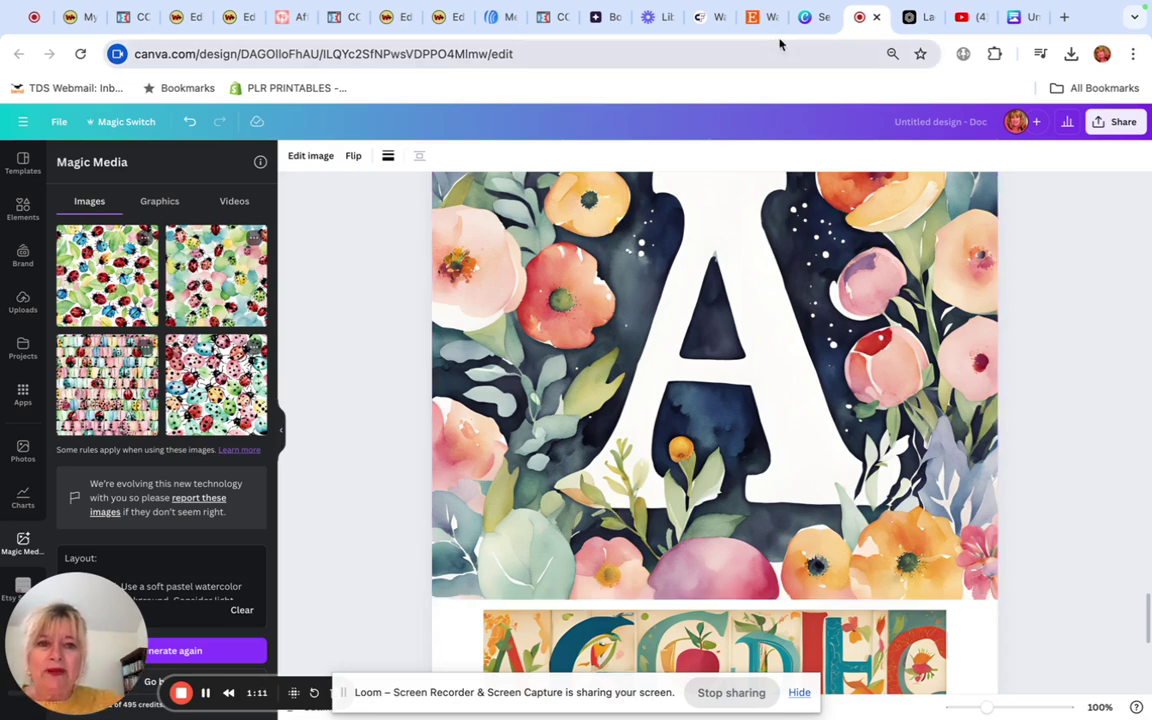
Bring up Etsy's 'wall art for children' results and browse the bug, alphabet and nursery prints
click(758, 18)
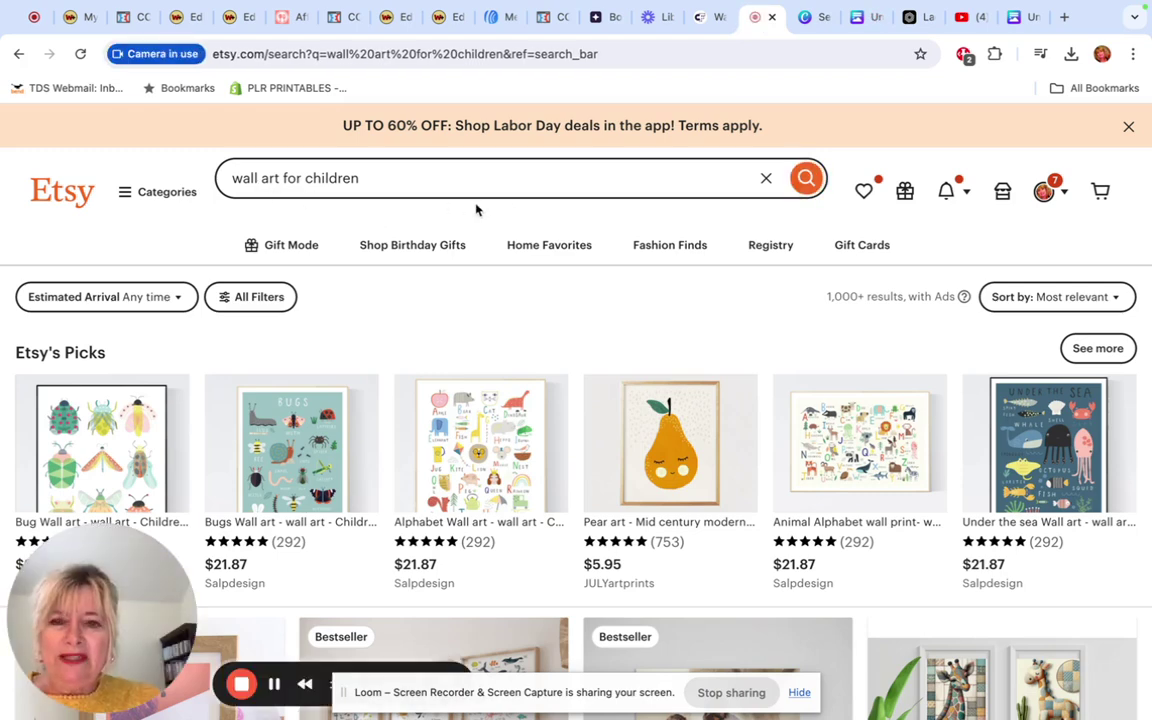
click(411, 177)
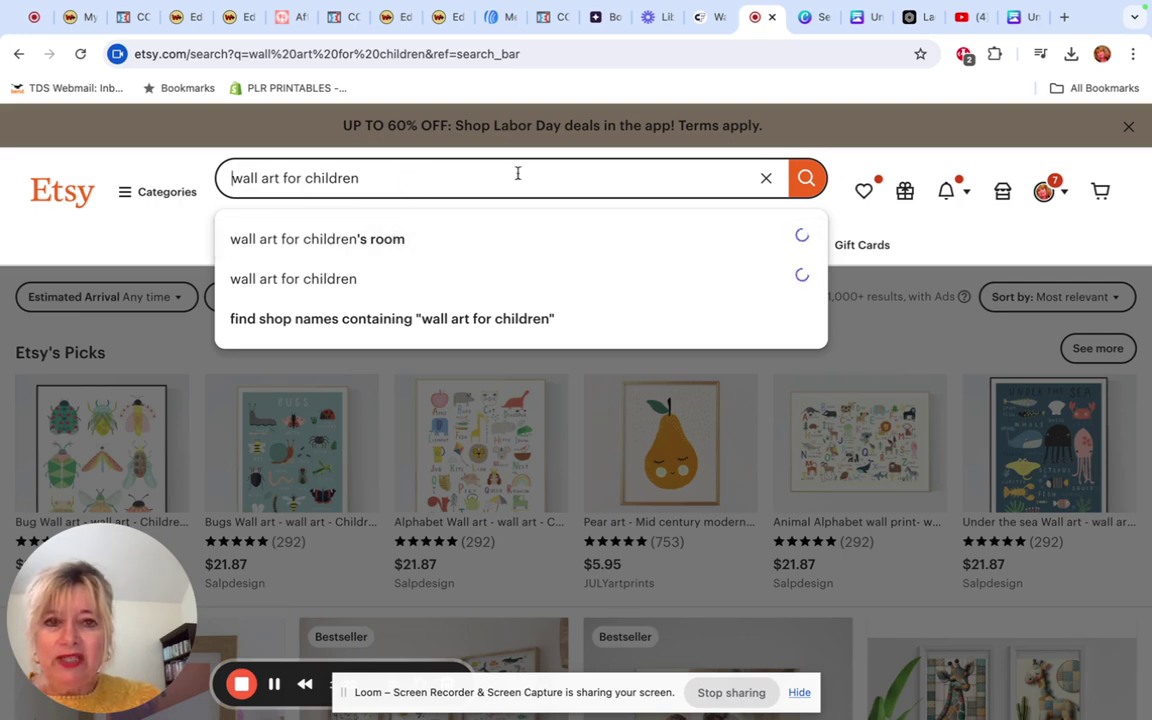
click(185, 226)
scroll(180, 231, down, 1)
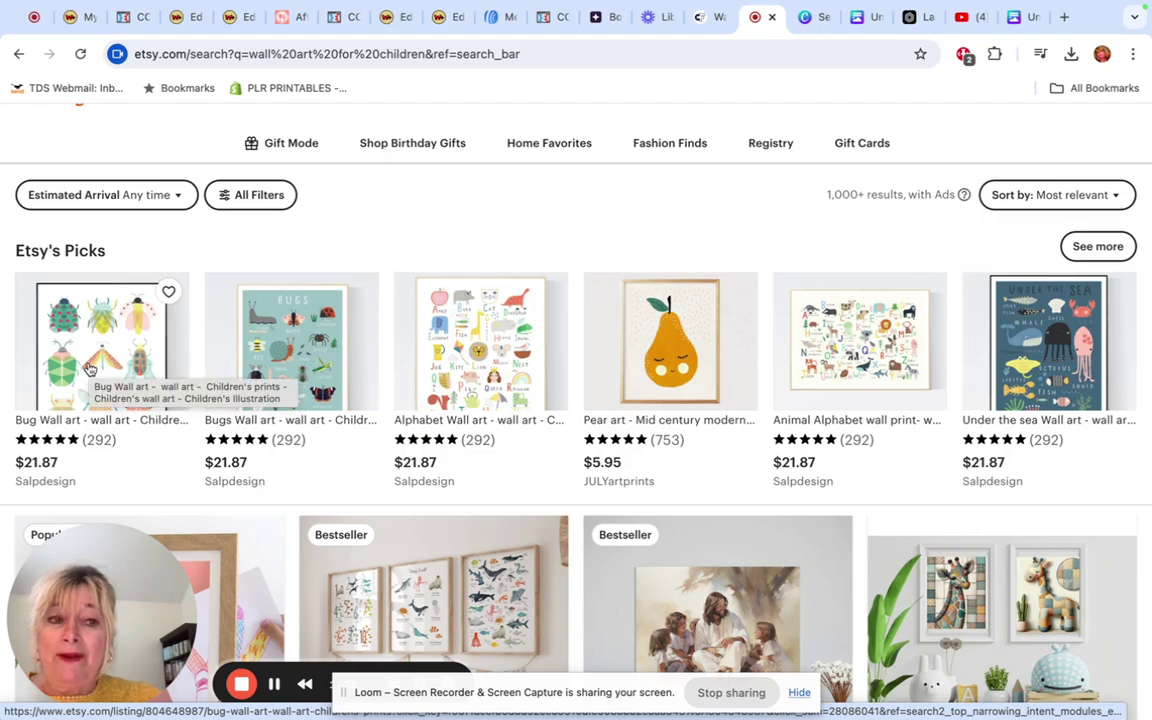
scroll(88, 369, down, 5)
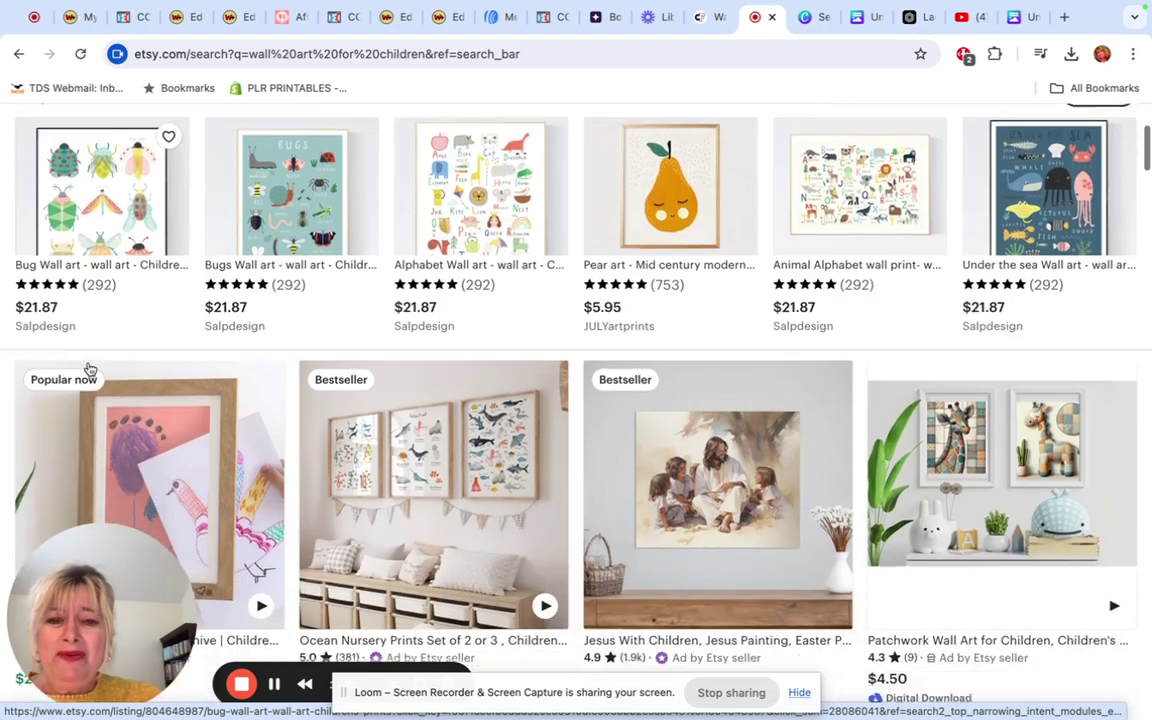
scroll(88, 369, down, 1)
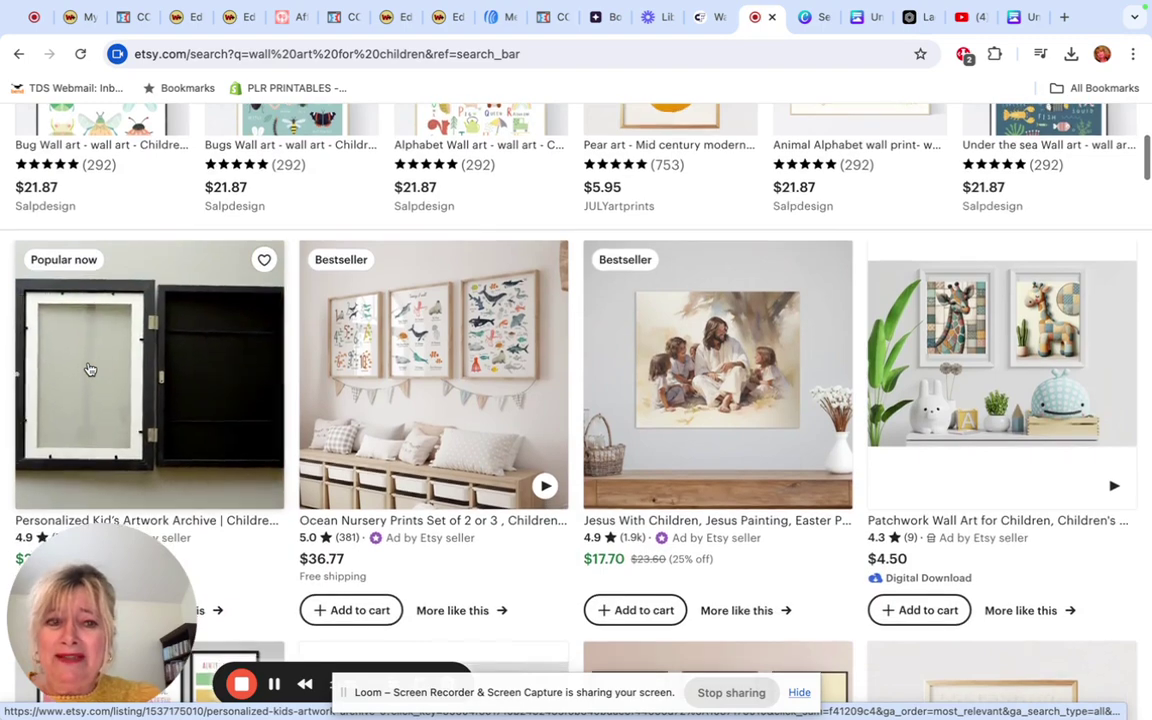
scroll(88, 369, up, 2)
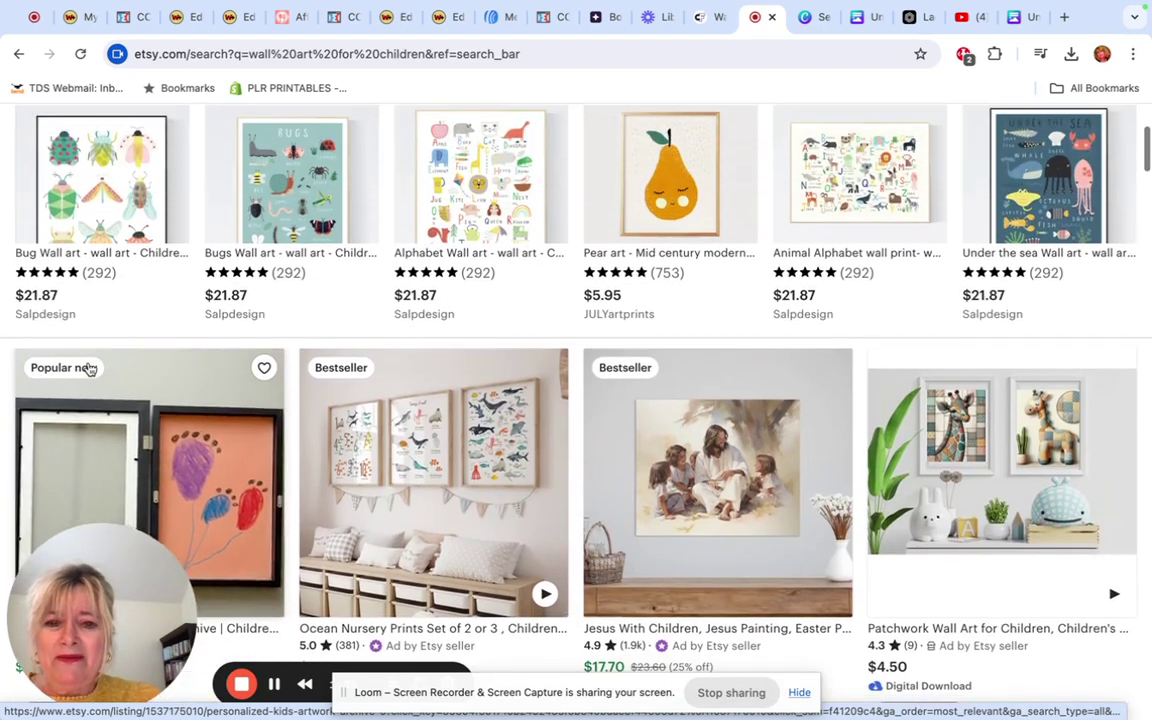
scroll(88, 369, down, 2)
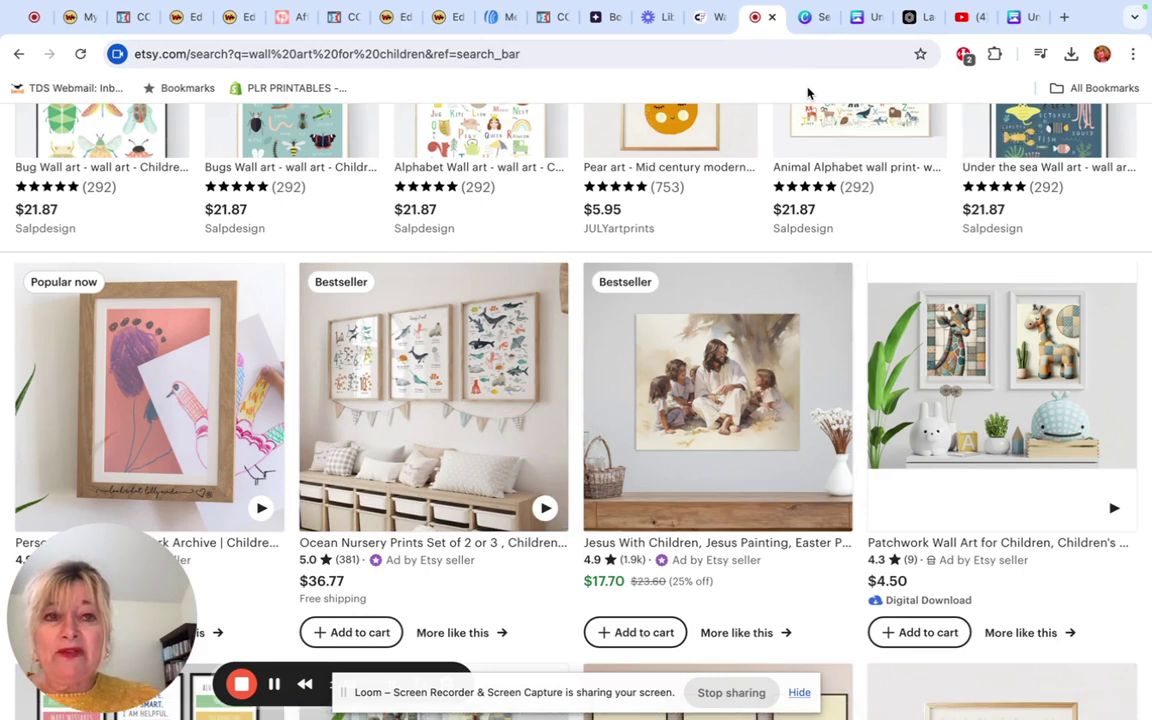
Return to the Untitled ladybug design in Canva and check the ladybug rows Layout prompt
click(815, 22)
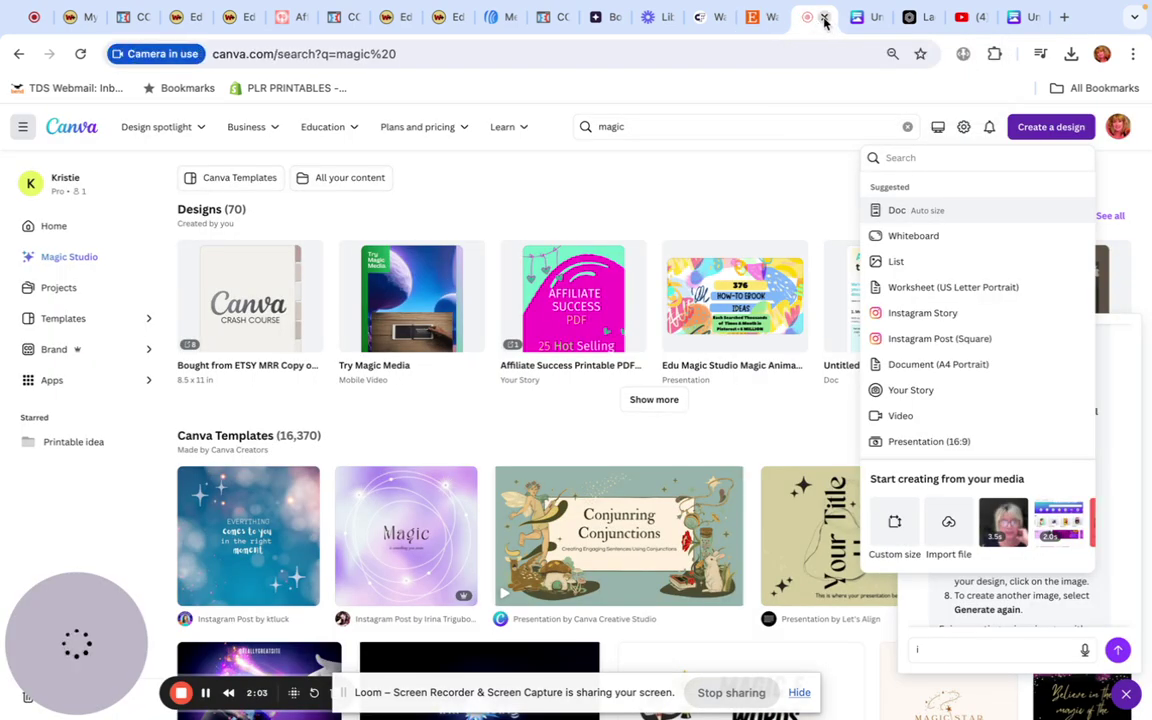
key(ctrl+Tab)
scroll(248, 497, down, 1)
scroll(248, 497, down, 1)
right_click(214, 440)
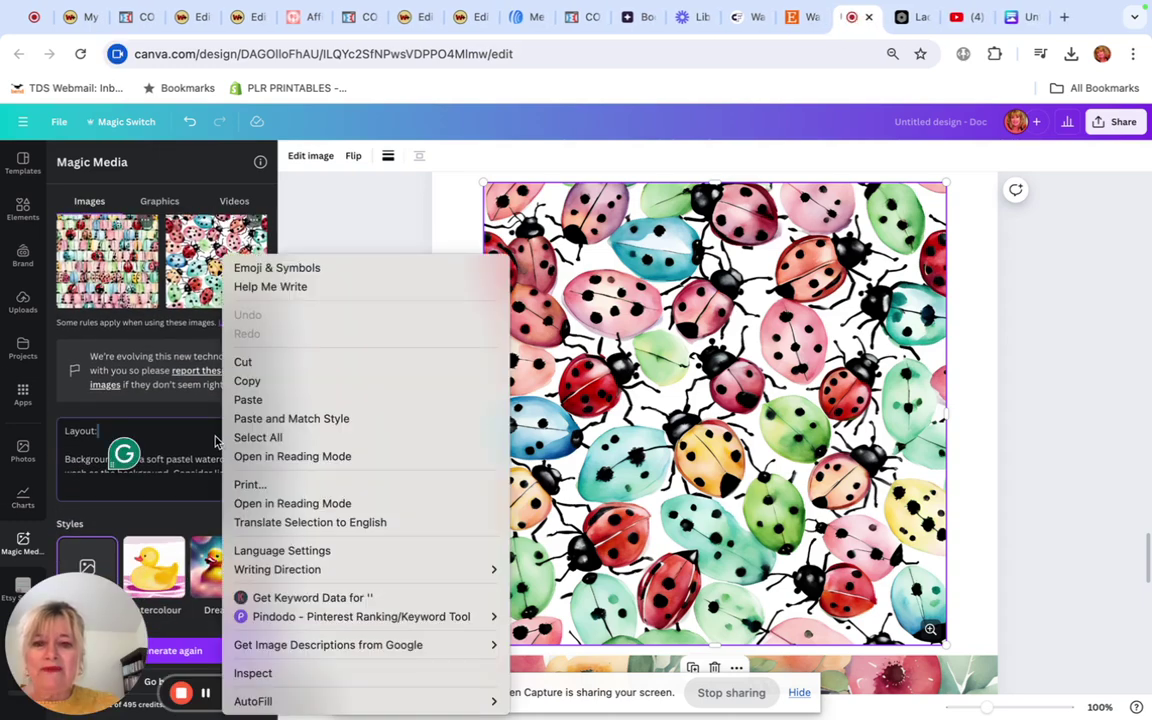
click(188, 435)
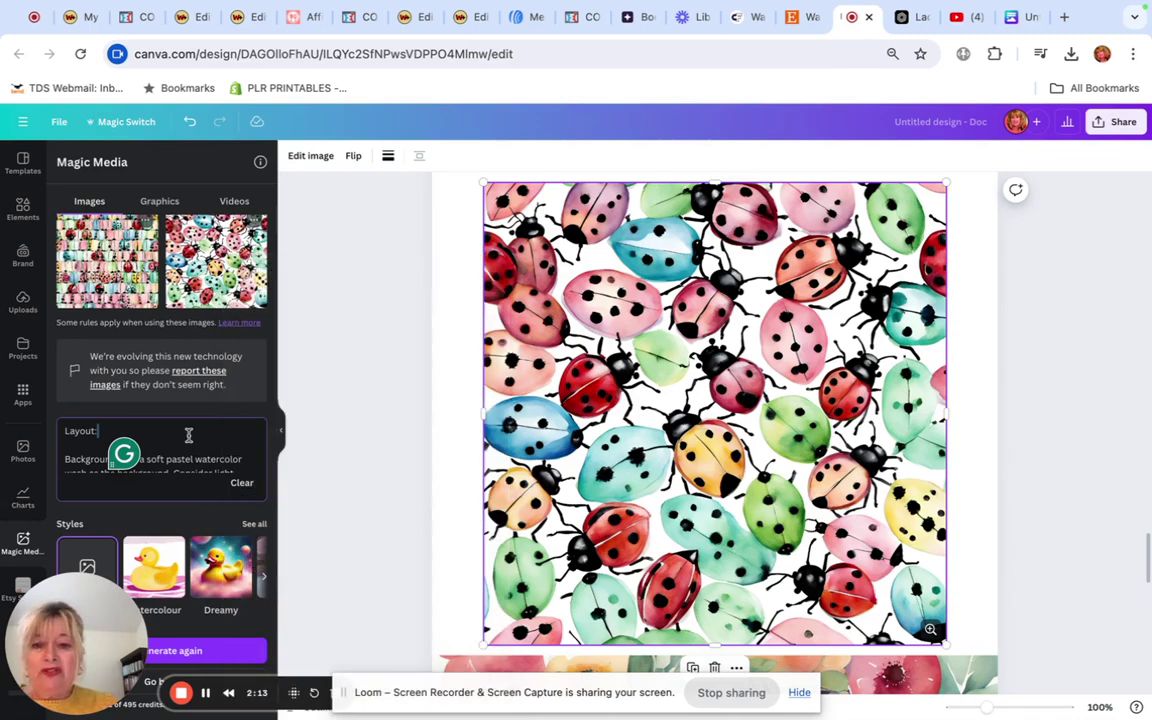
mouse_move(147, 458)
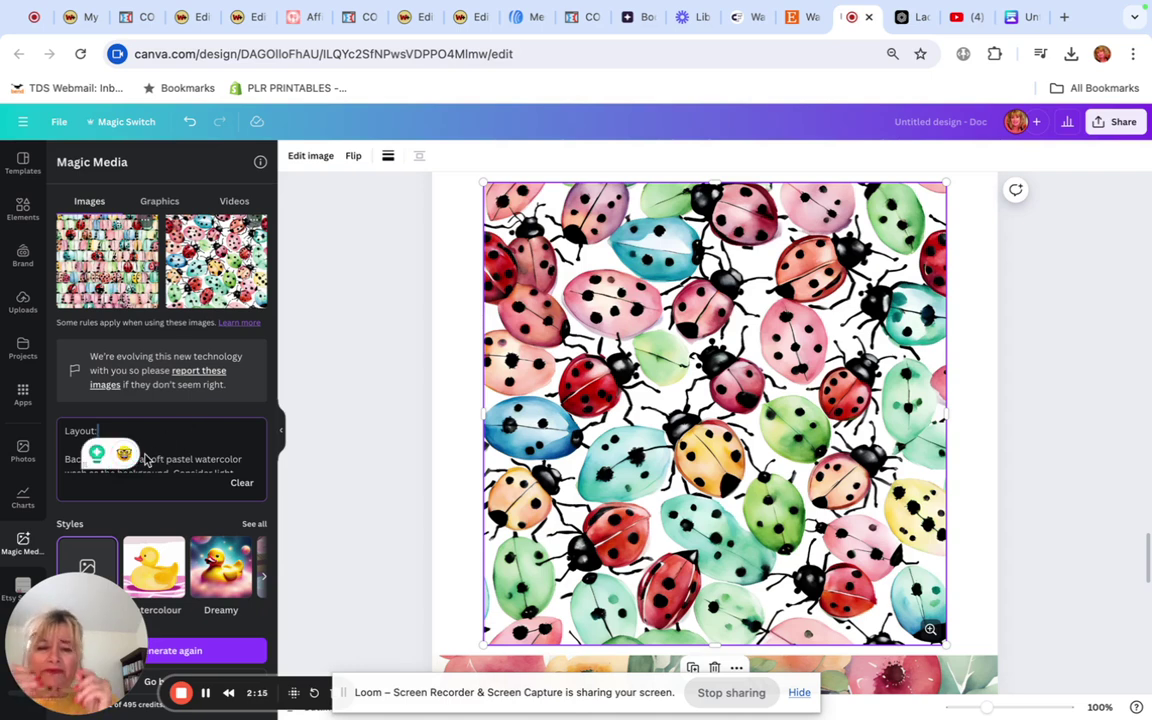
Scroll through the pages to review the watercolour insect page above the red ladybug pattern
scroll(147, 458, down, 3)
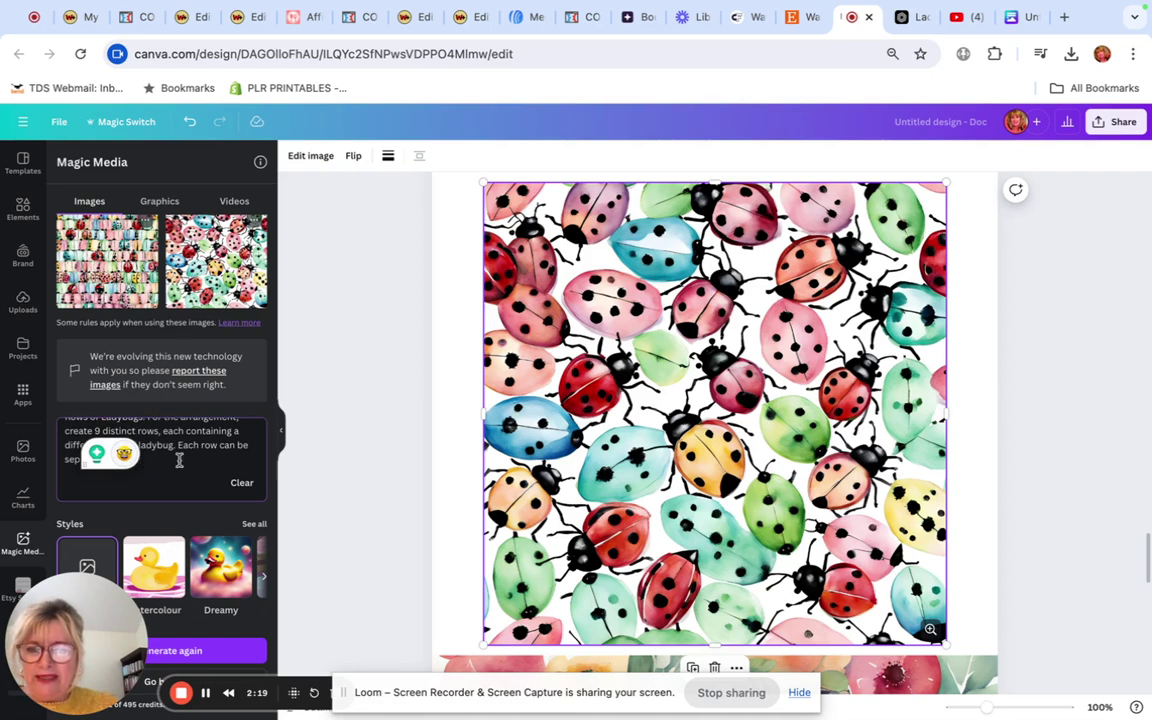
scroll(179, 461, up, 2)
scroll(221, 458, down, 2)
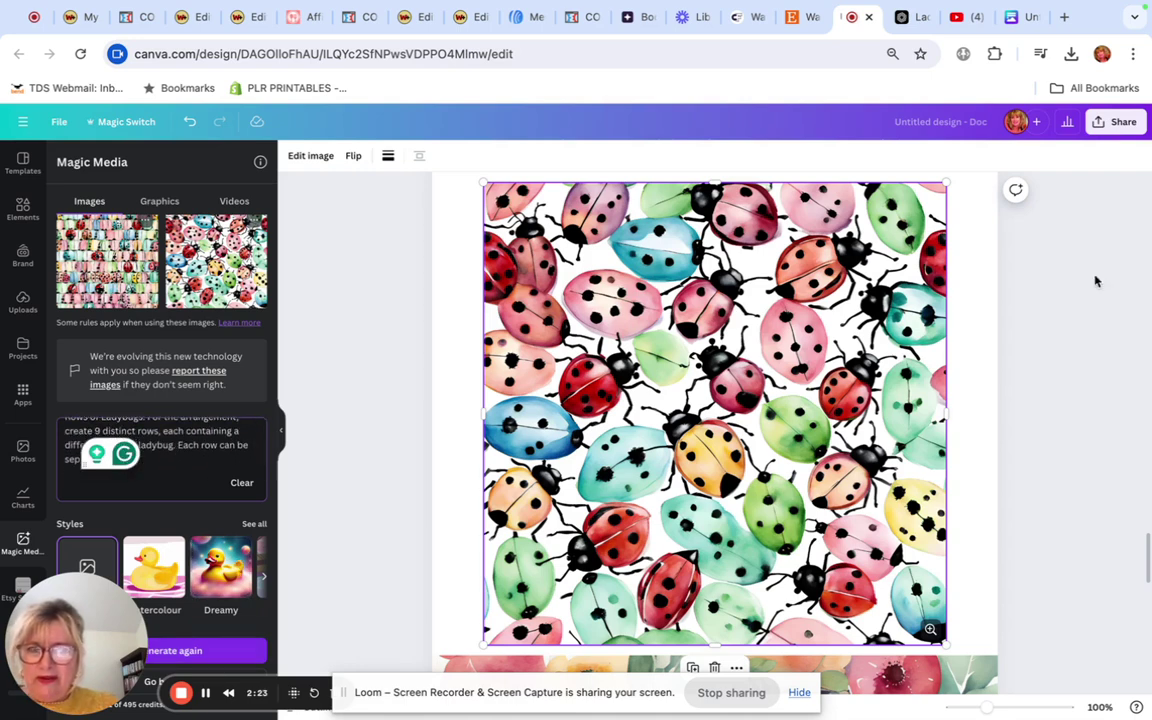
scroll(321, 375, down, 4)
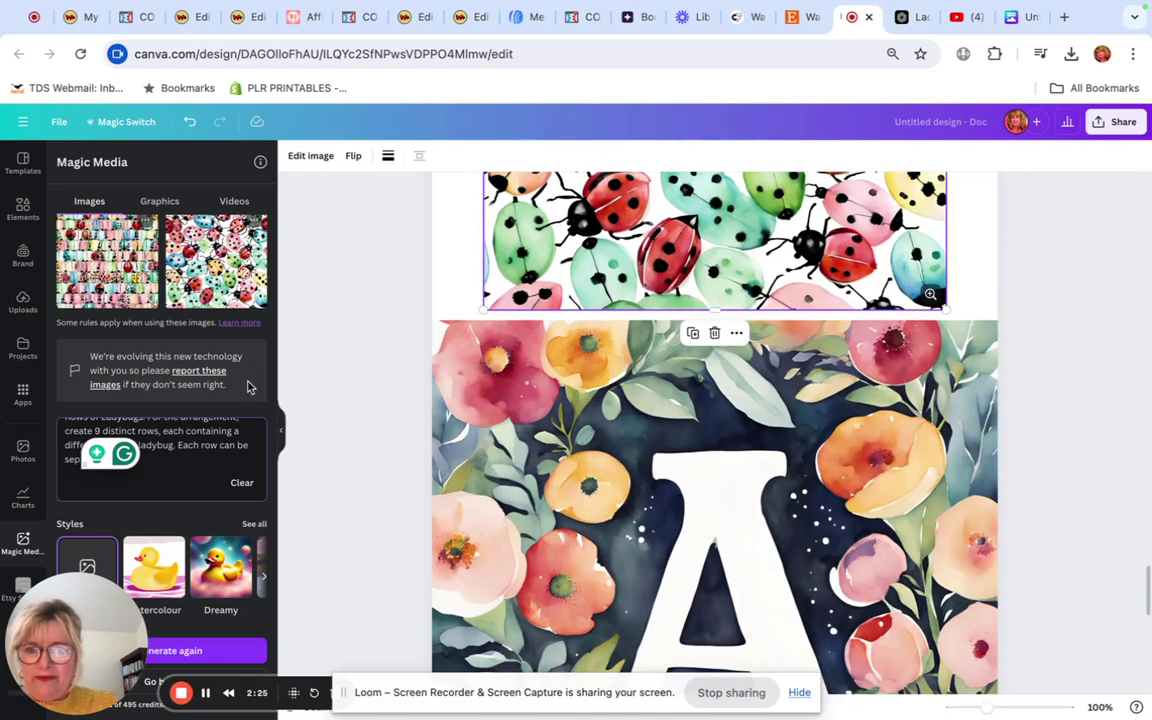
scroll(469, 367, up, 15)
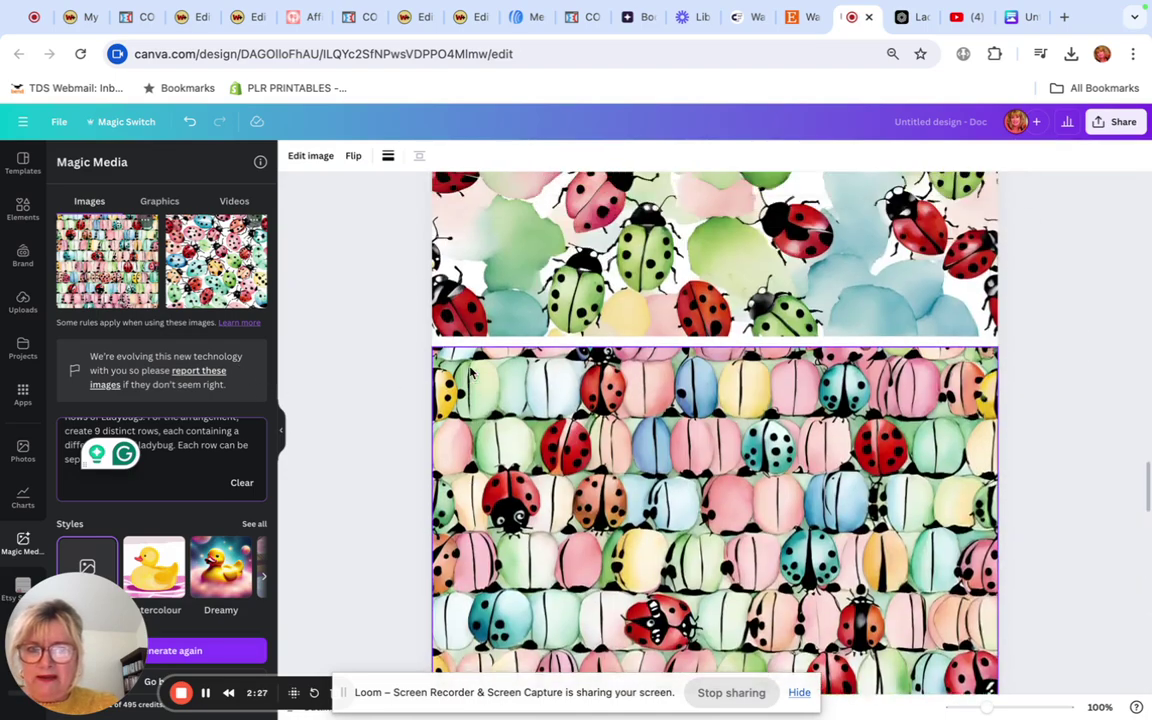
scroll(469, 367, up, 15)
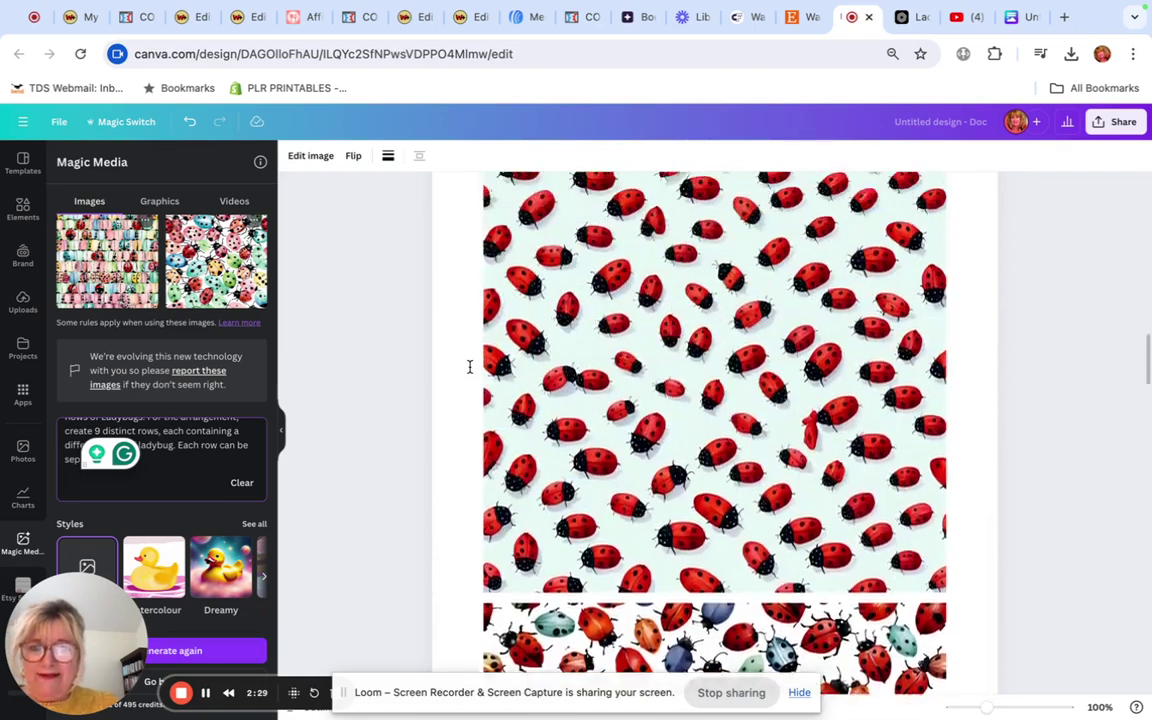
scroll(469, 367, down, 5)
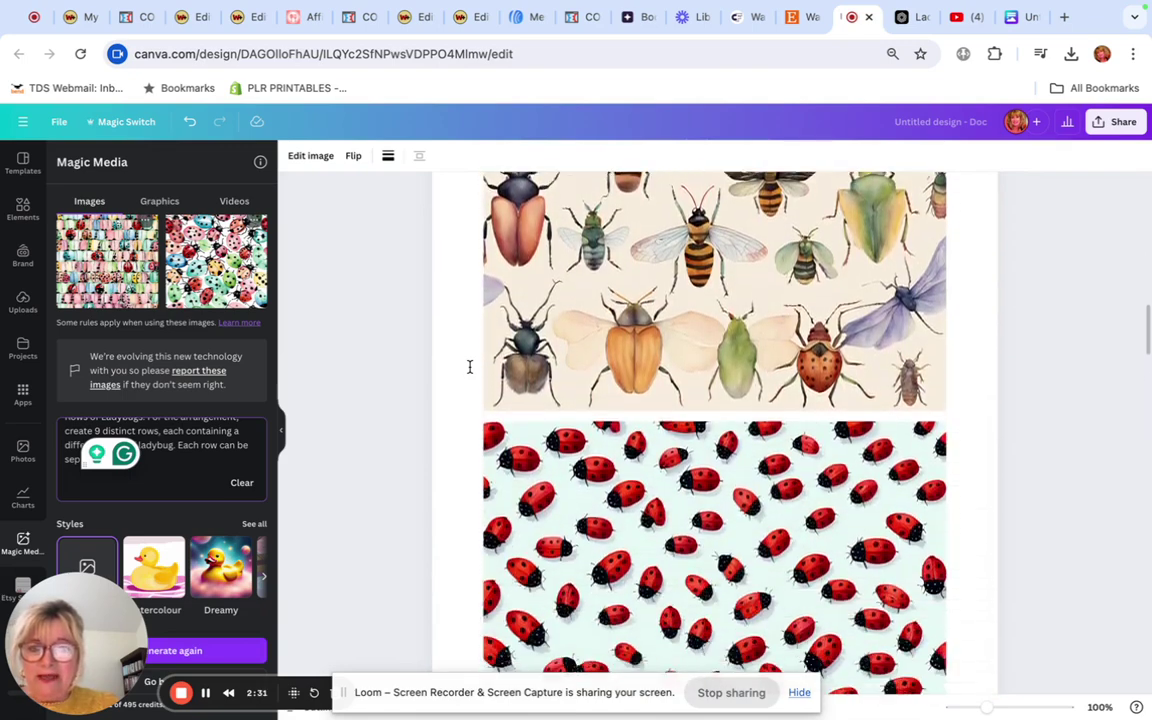
scroll(779, 527, down, 3)
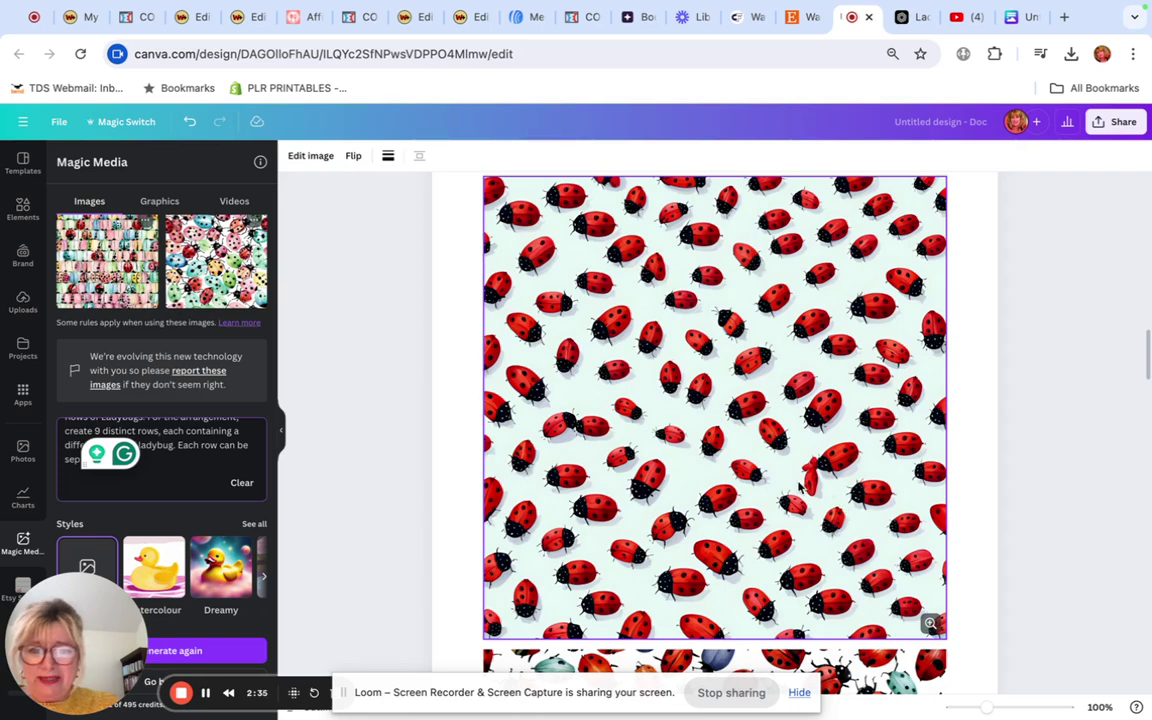
scroll(795, 476, up, 5)
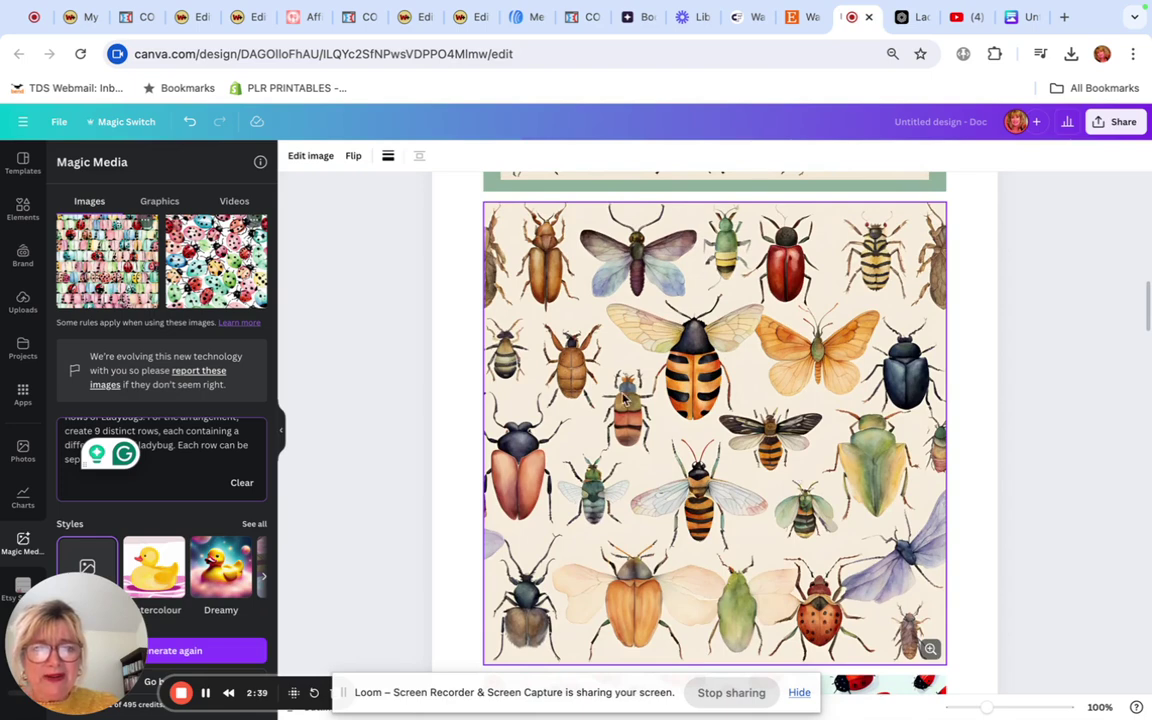
scroll(626, 420, down, 2)
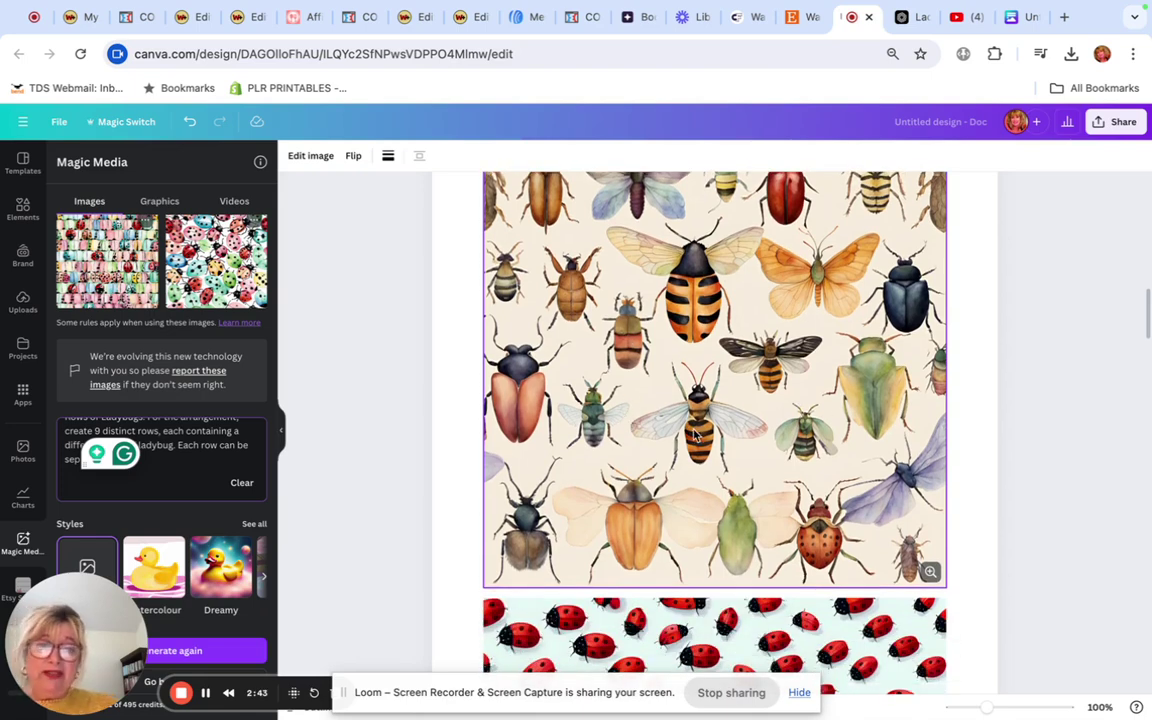
scroll(697, 433, down, 1)
scroll(697, 433, down, 5)
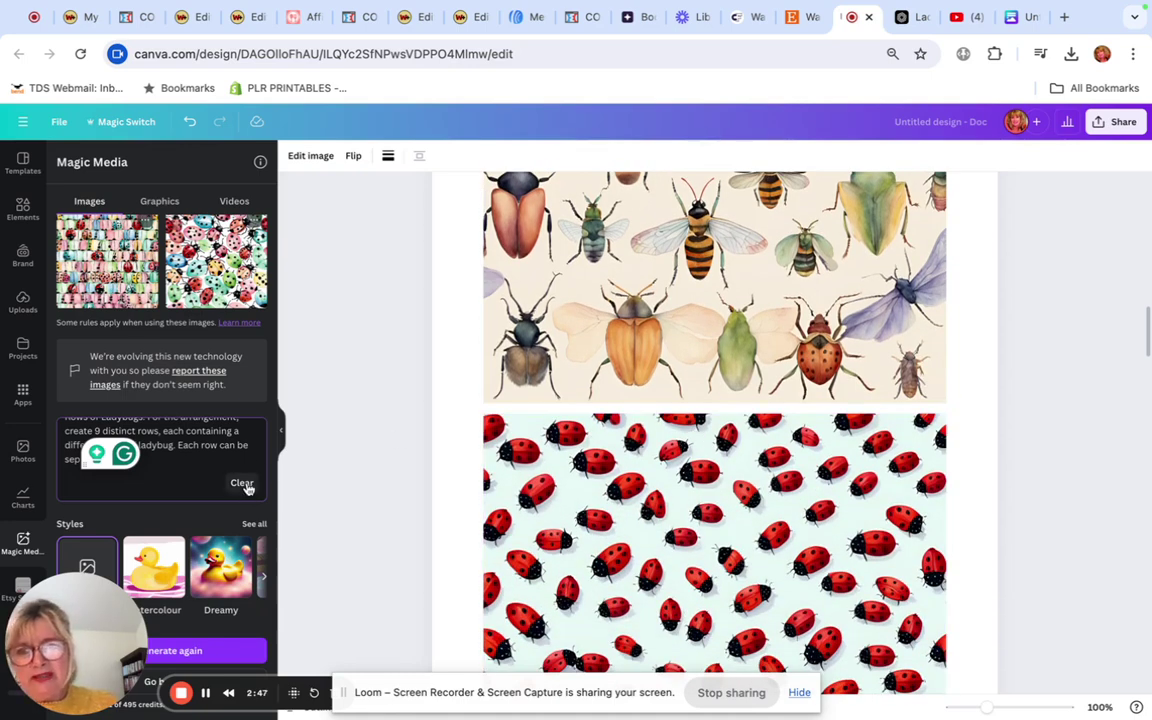
Select the trailing 'Each row can be sep' text in the Magic Media prompt and delete it
drag(40, 635, 165, 175)
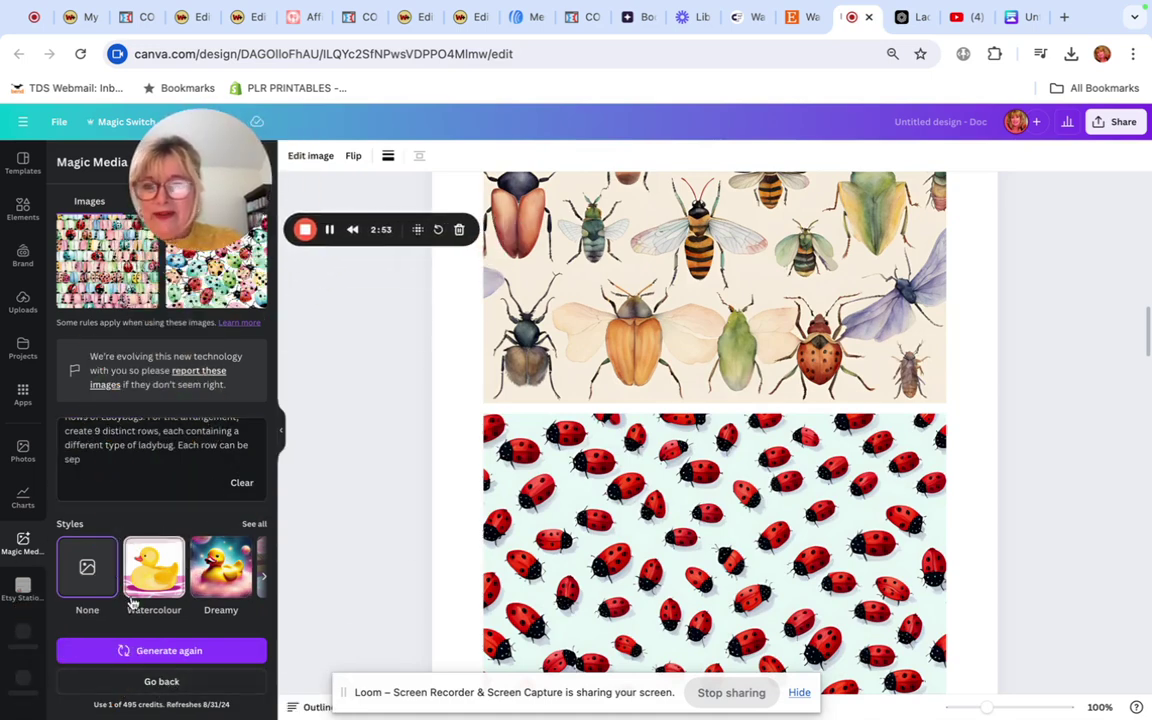
scroll(128, 605, up, 3)
scroll(128, 601, down, 3)
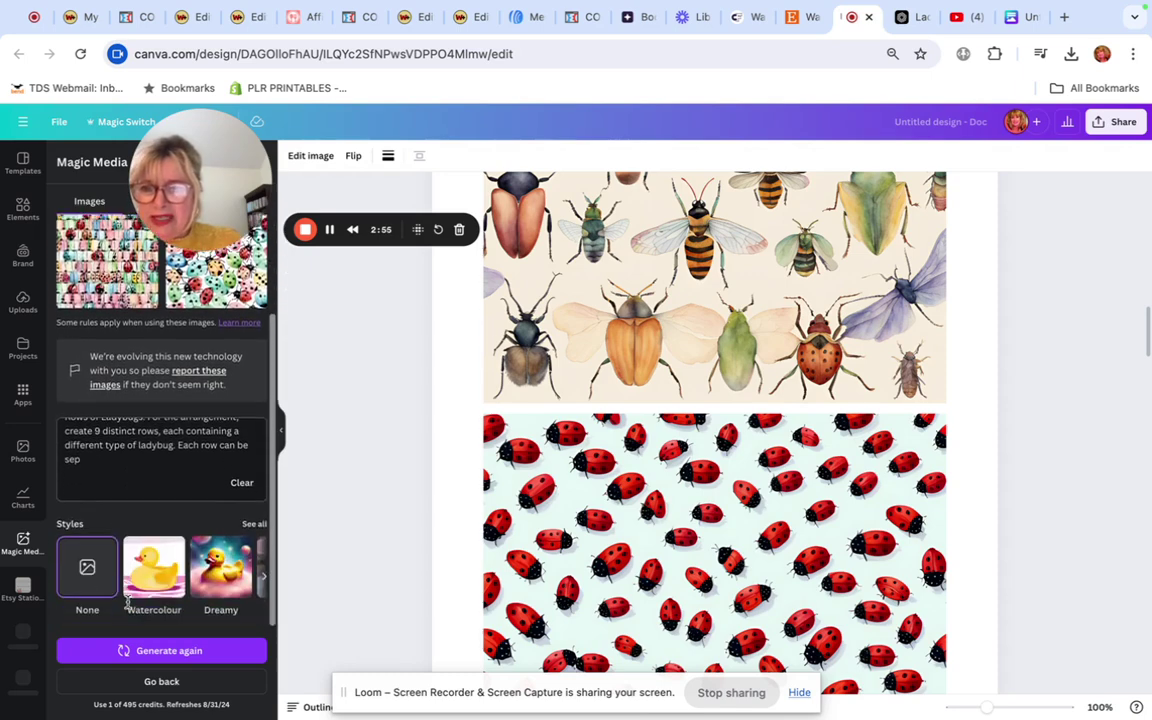
scroll(140, 488, up, 1)
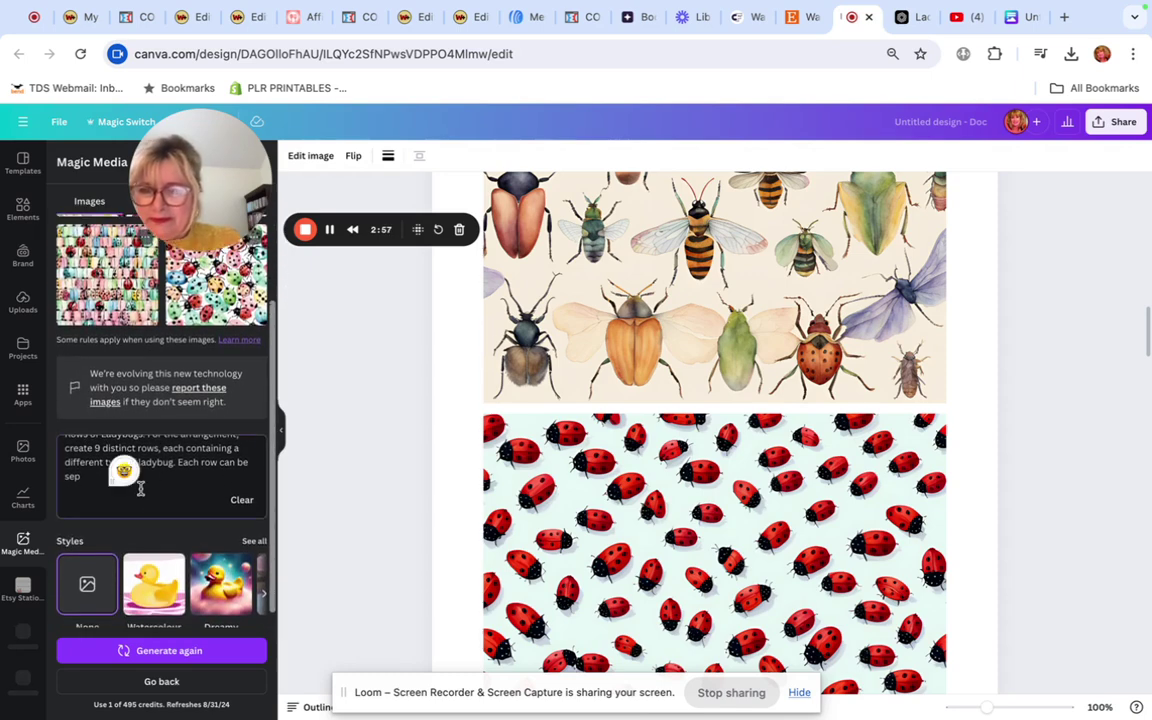
scroll(140, 490, up, 1)
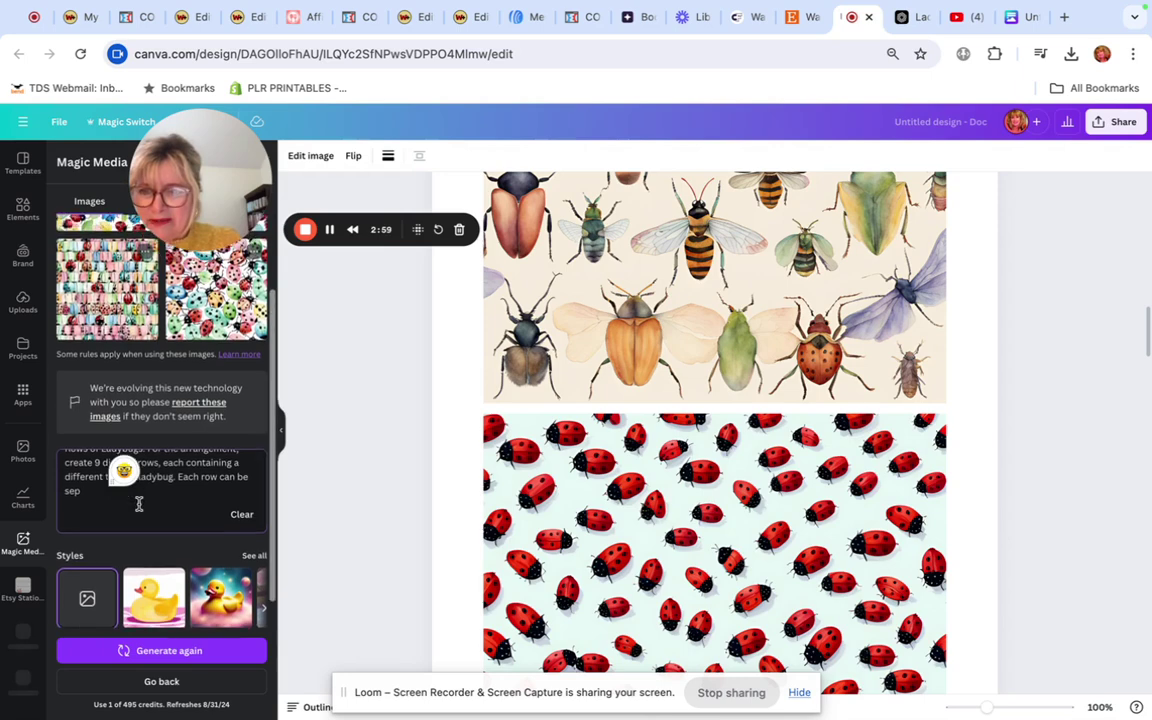
scroll(137, 500, up, 3)
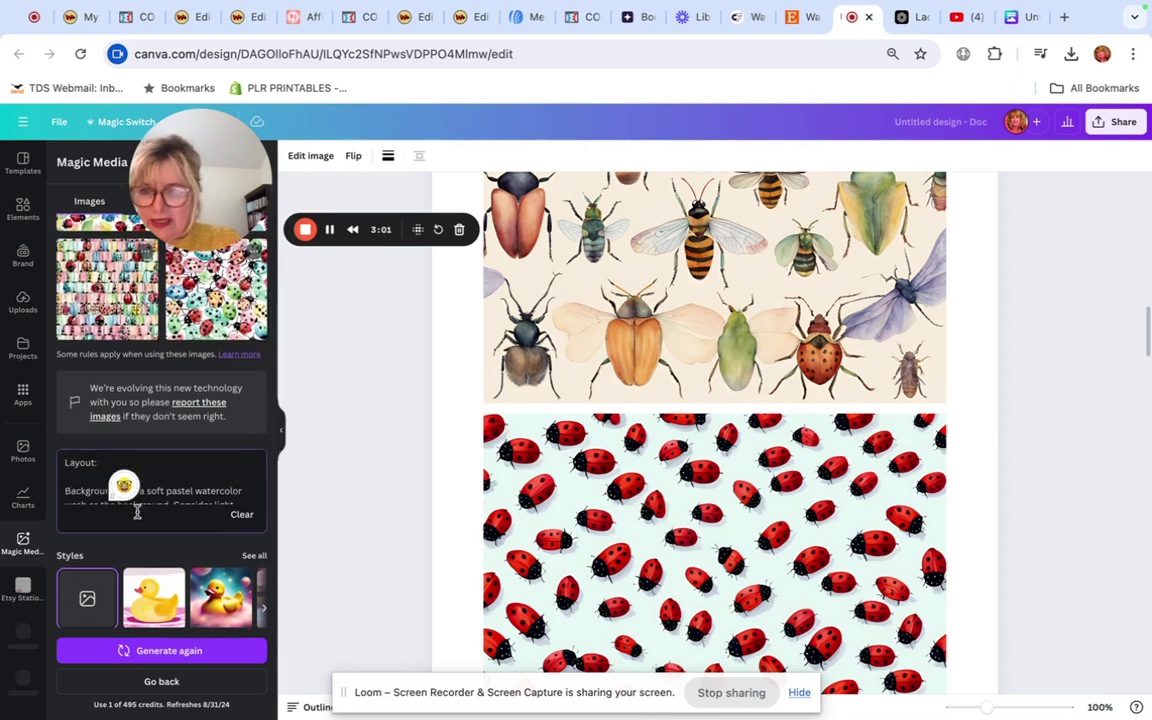
scroll(175, 477, down, 3)
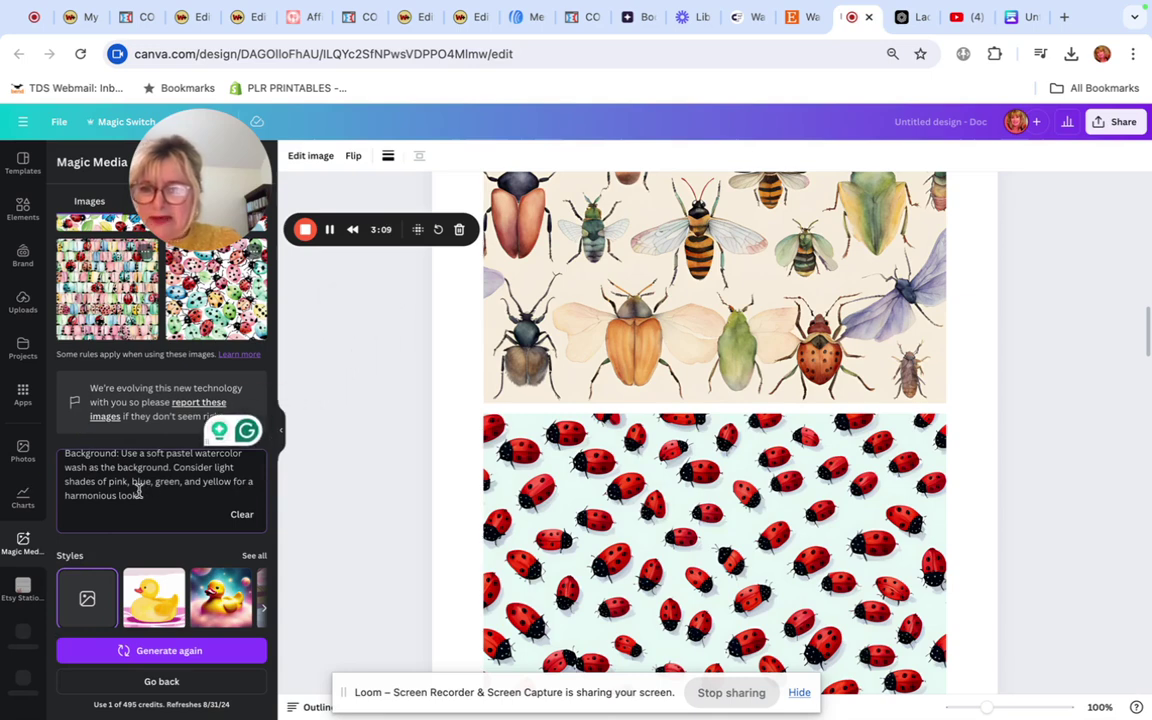
scroll(156, 499, down, 3)
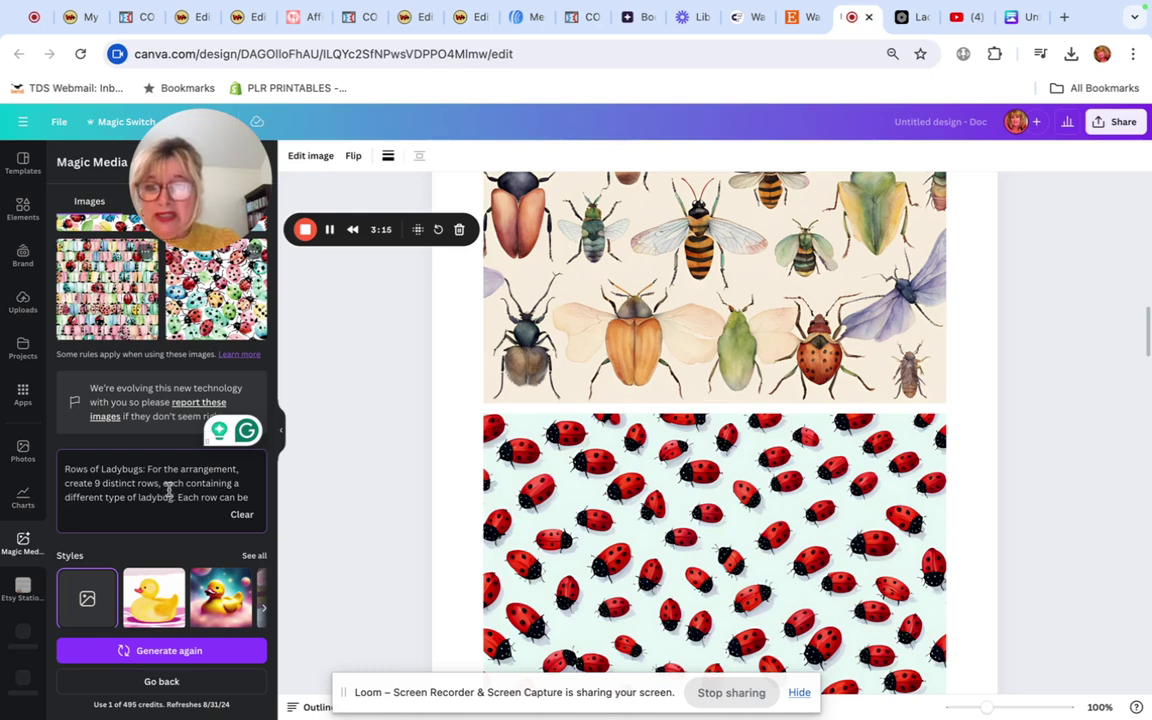
scroll(169, 489, down, 1)
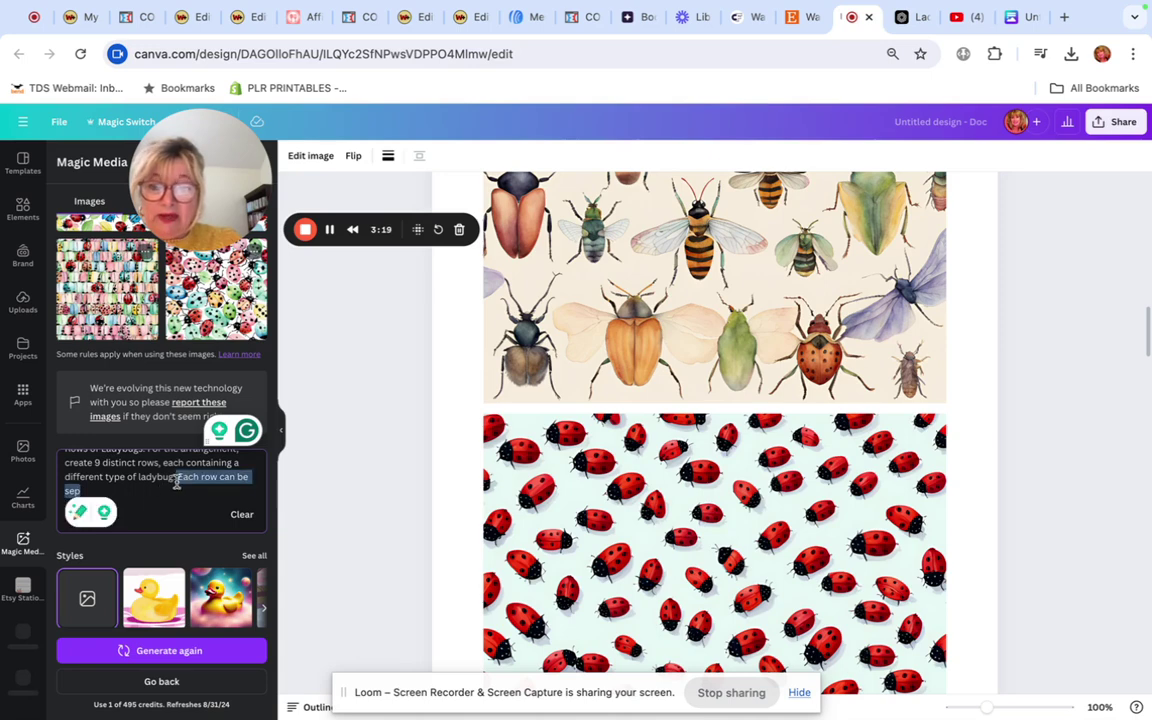
key(BackSpace)
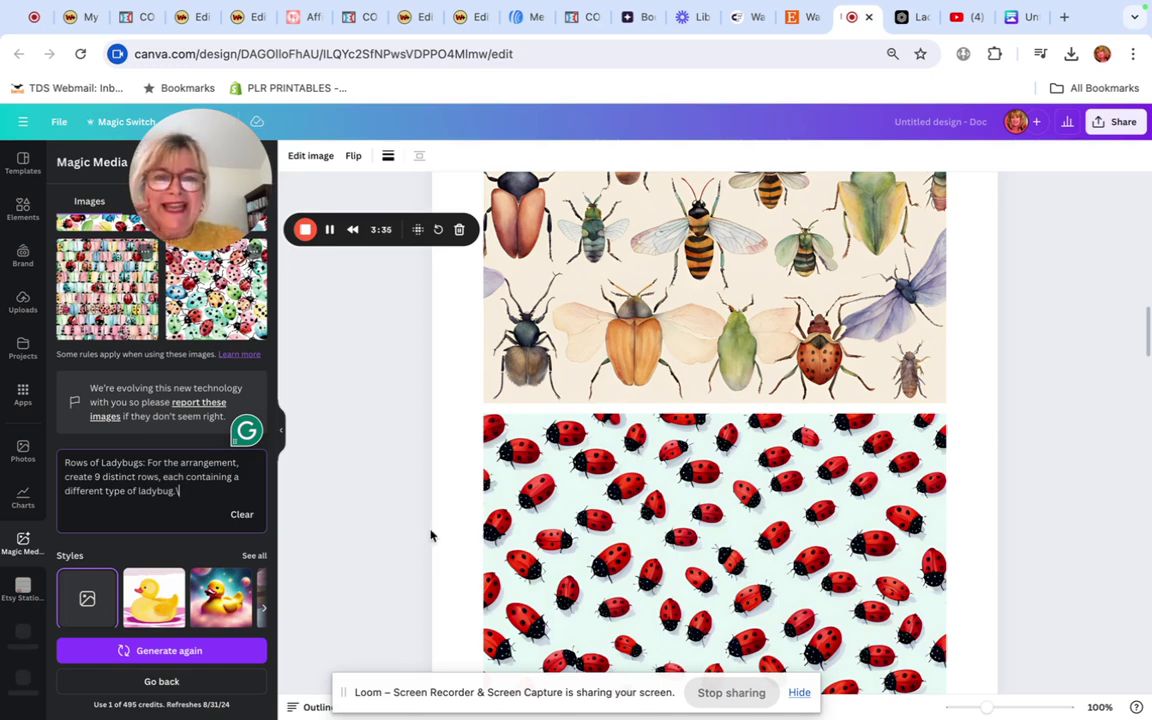
scroll(444, 528, up, 5)
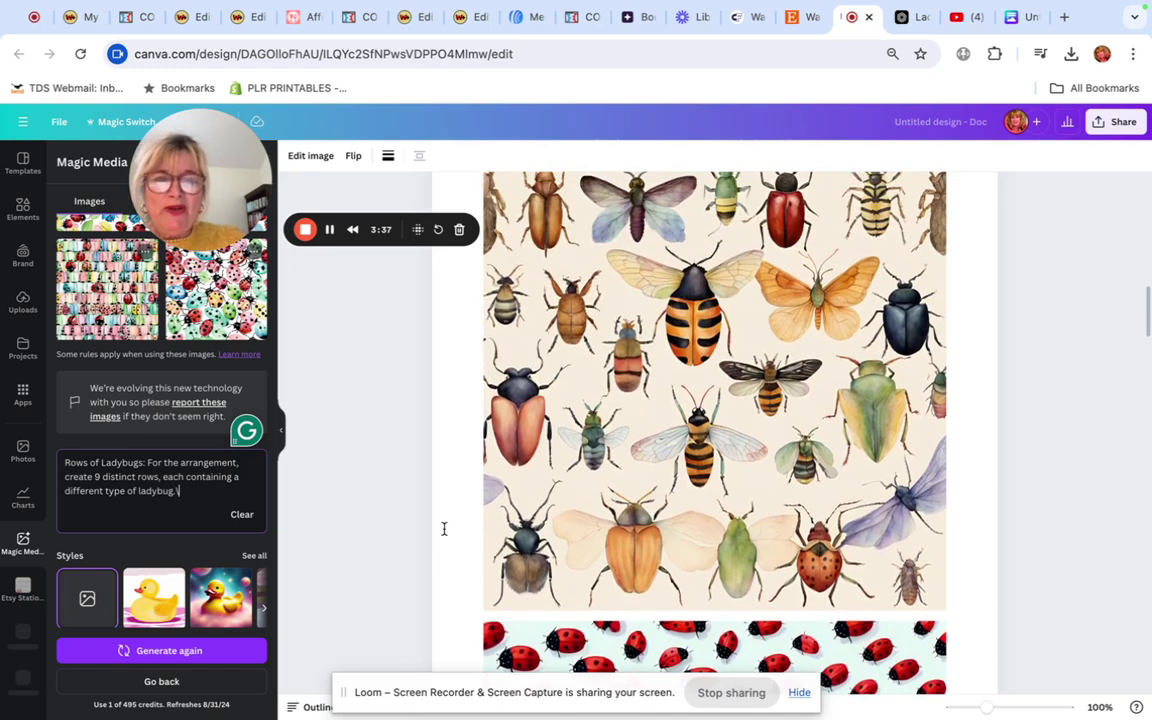
scroll(444, 528, up, 10)
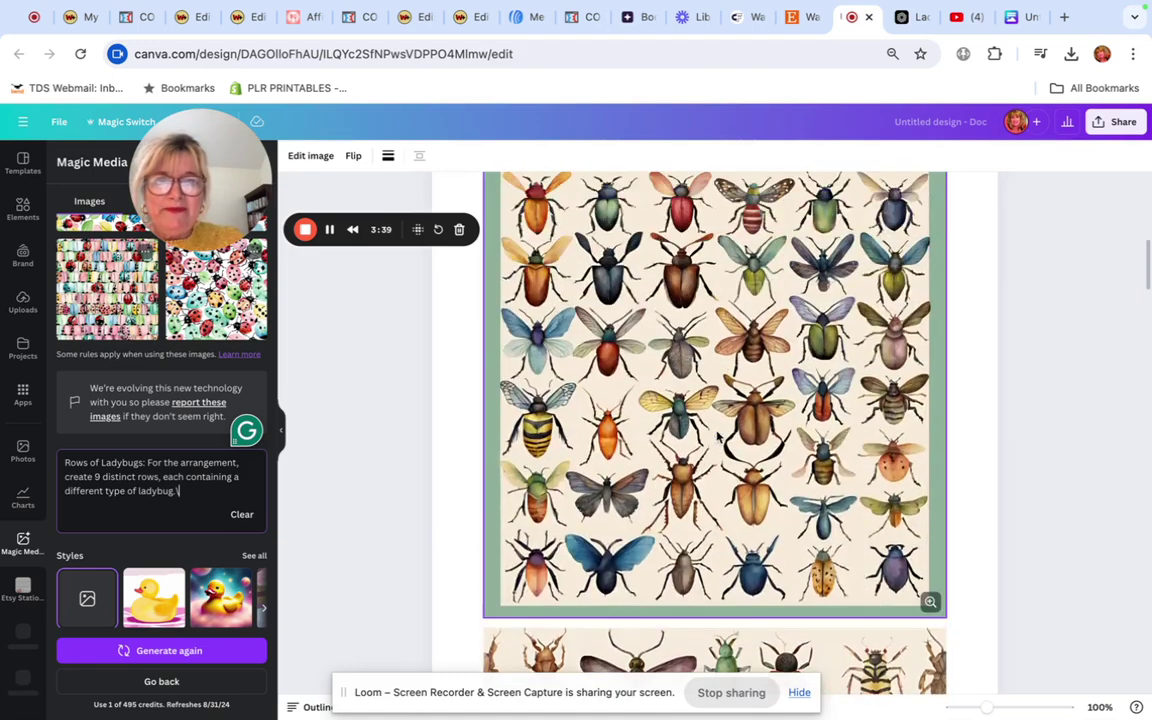
scroll(718, 437, up, 10)
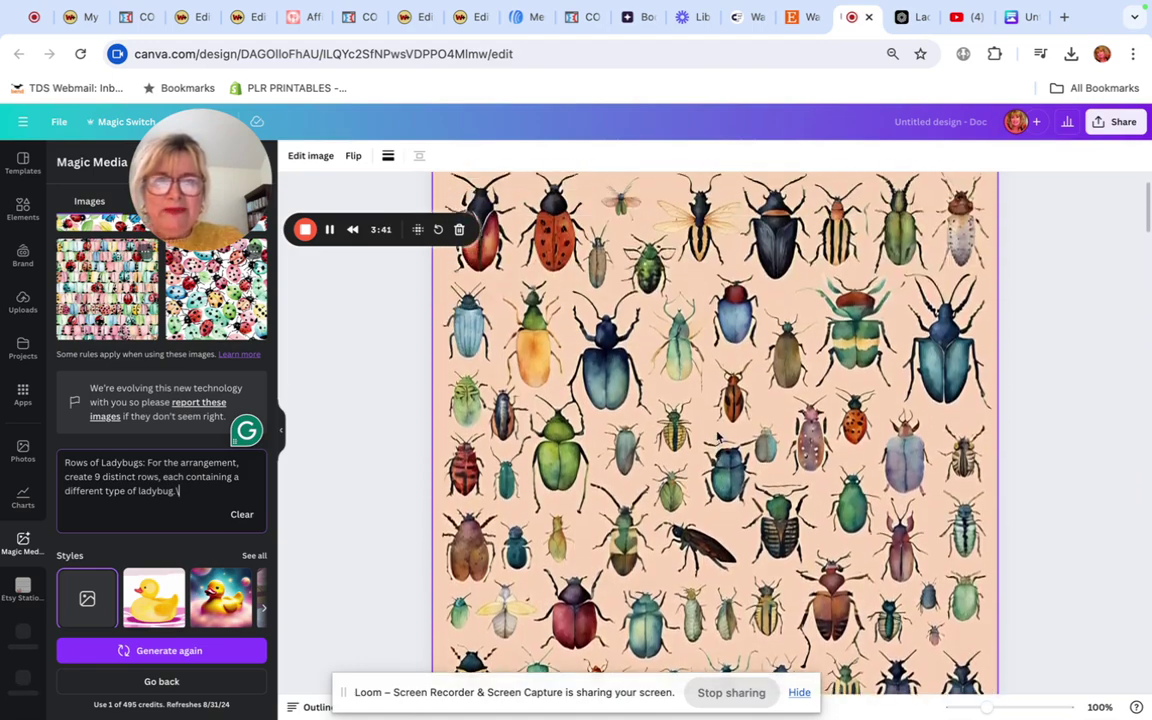
scroll(718, 438, down, 3)
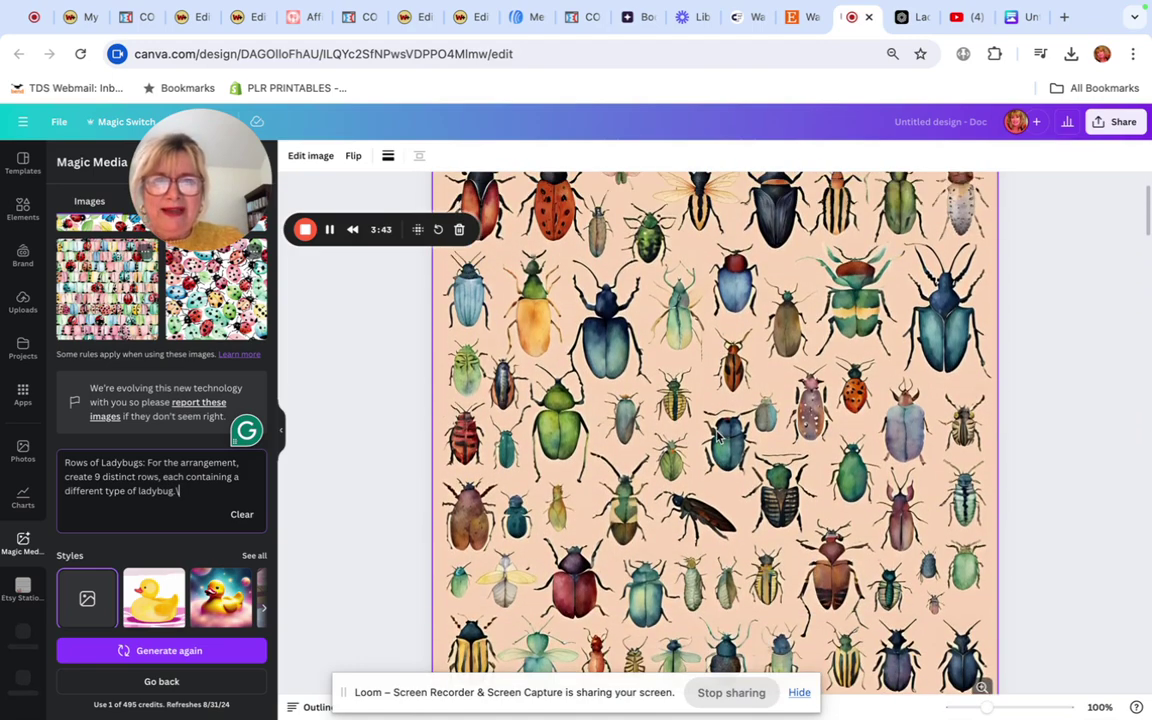
scroll(542, 433, down, 3)
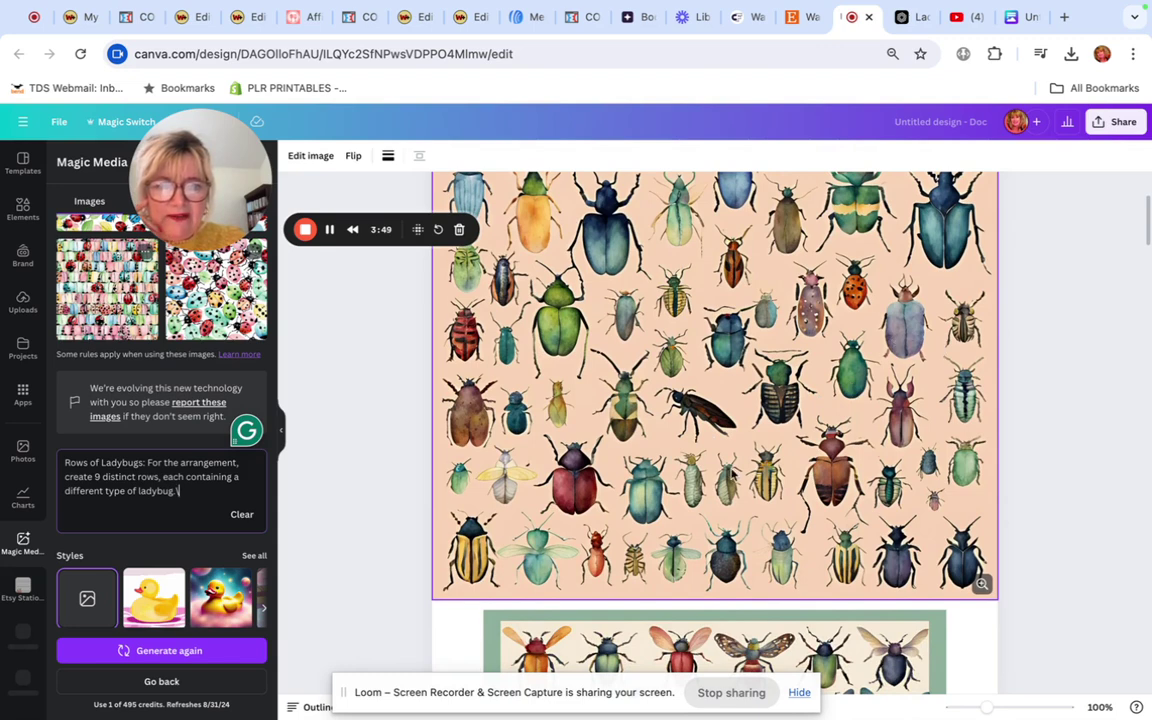
scroll(733, 476, down, 2)
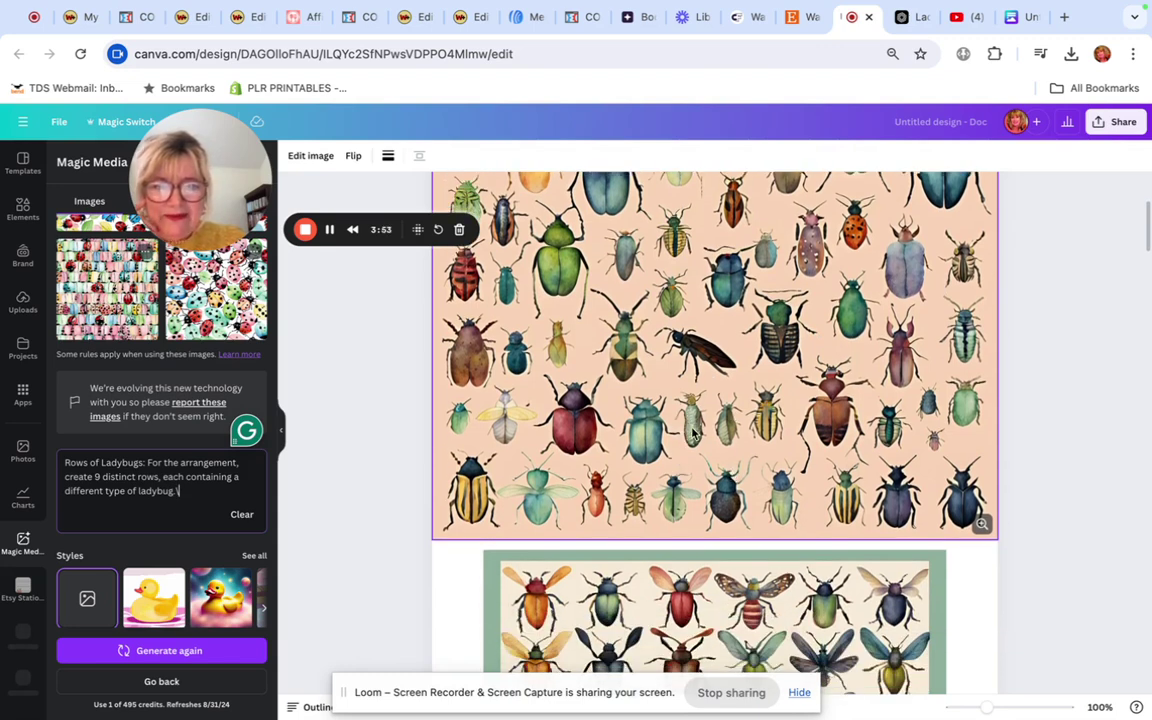
scroll(693, 428, down, 6)
scroll(693, 428, down, 1)
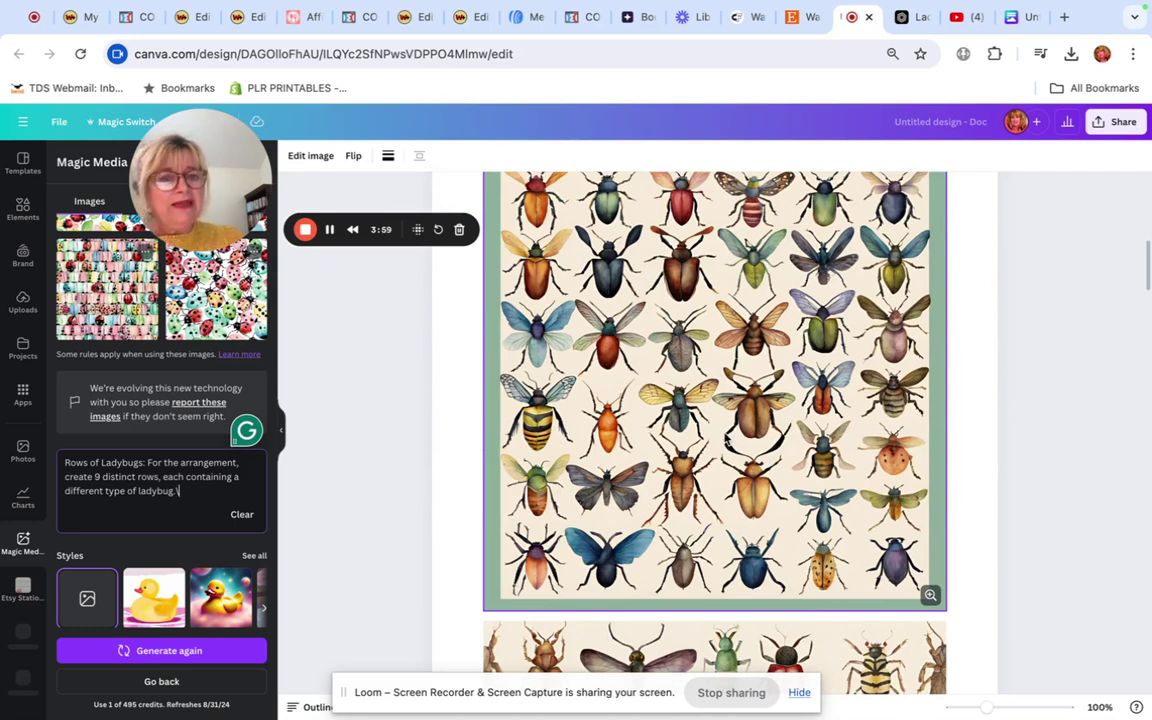
scroll(700, 430, up, 1)
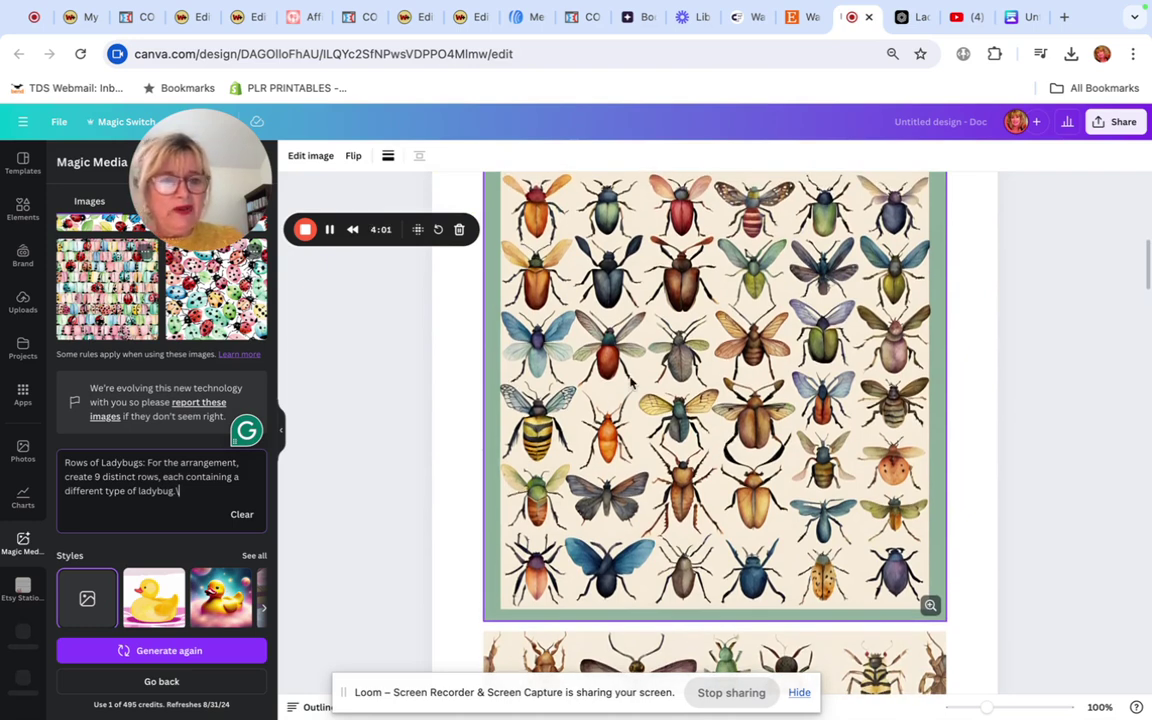
scroll(600, 420, up, 1)
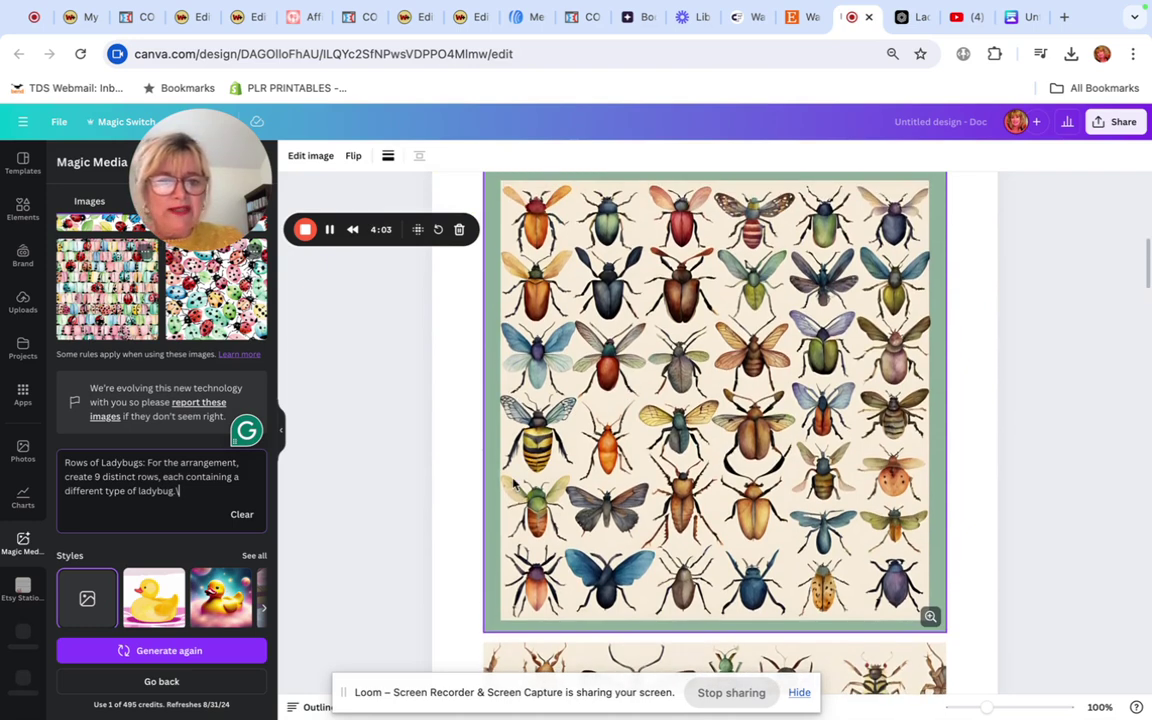
scroll(570, 505, down, 1)
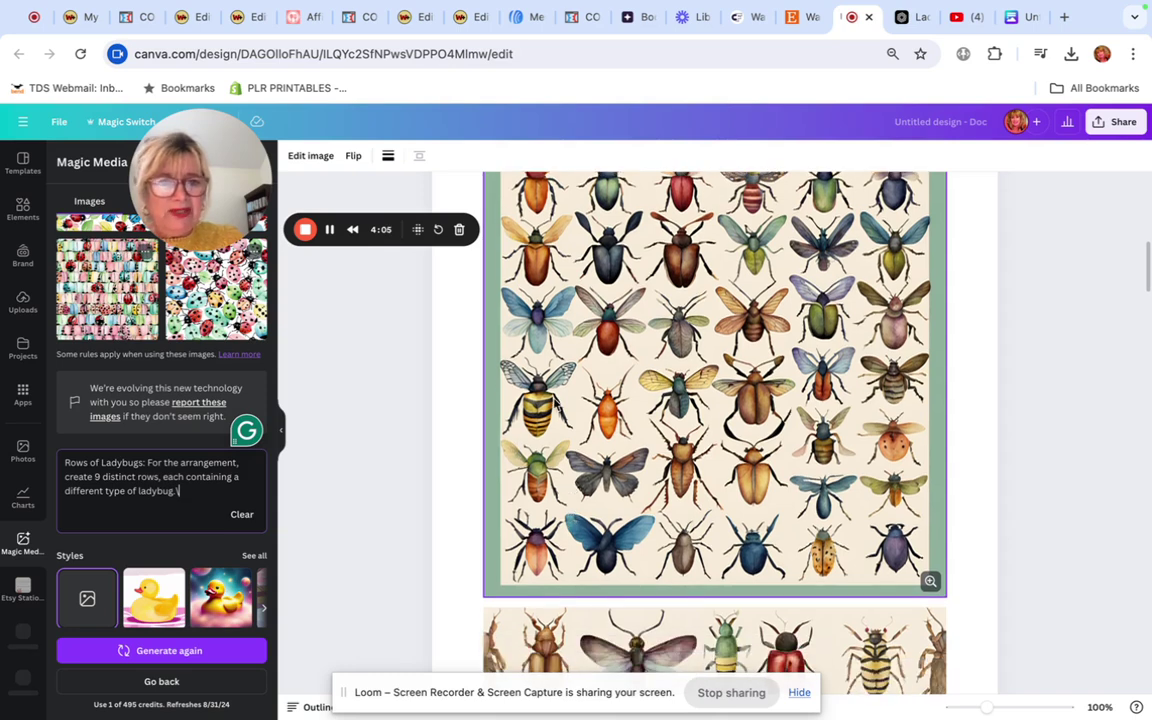
scroll(620, 445, down, 8)
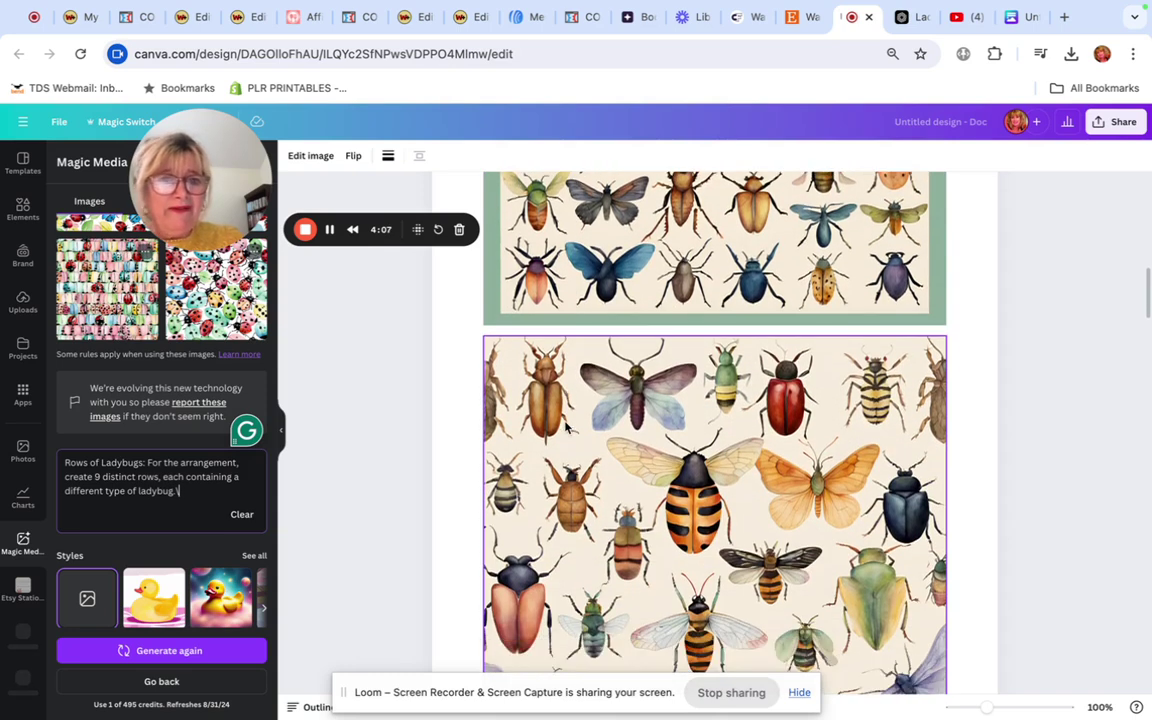
scroll(701, 475, down, 6)
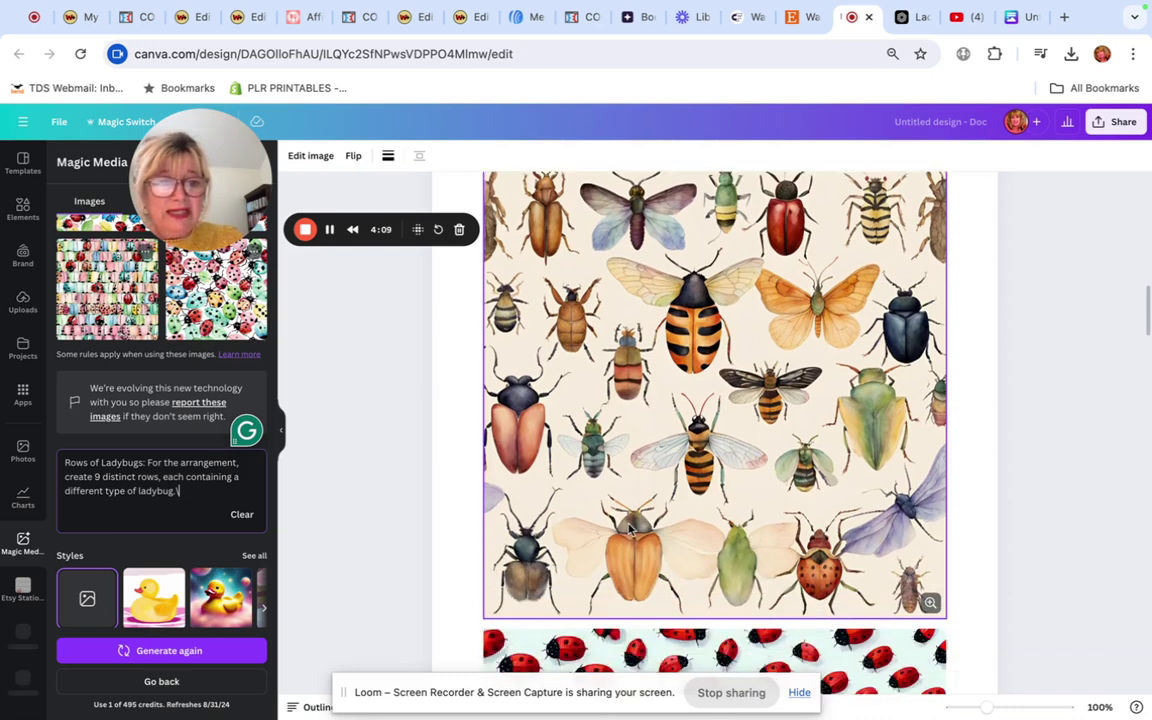
scroll(738, 460, up, 1)
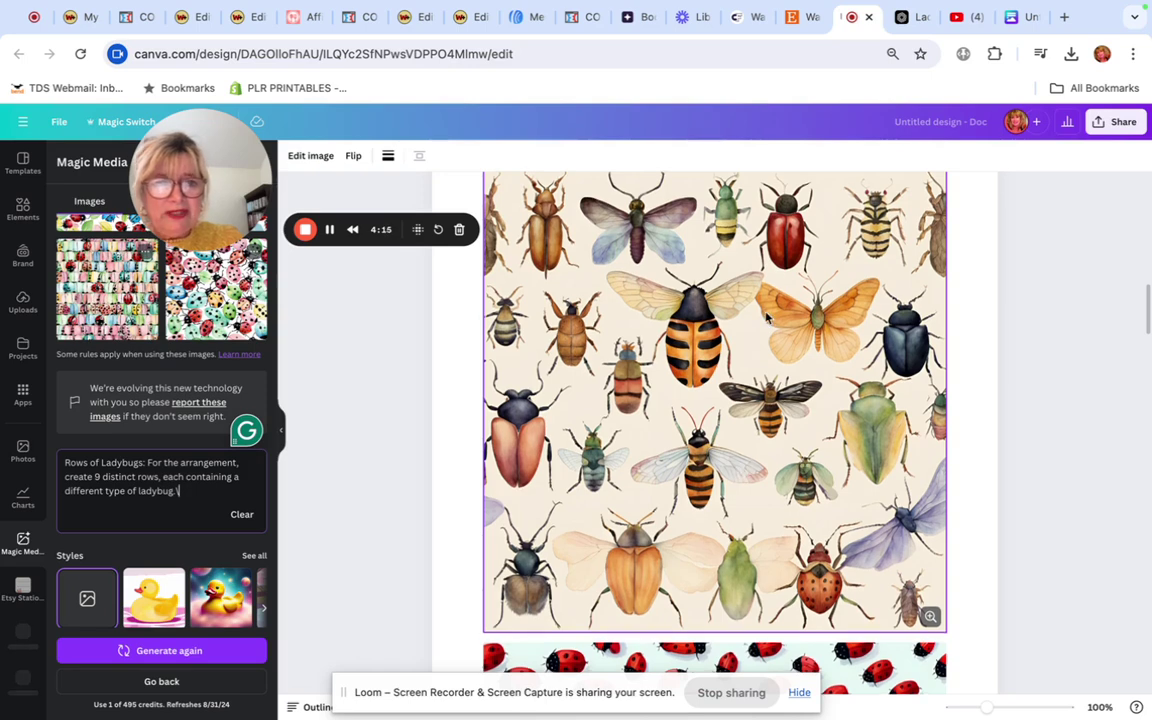
scroll(702, 337, down, 10)
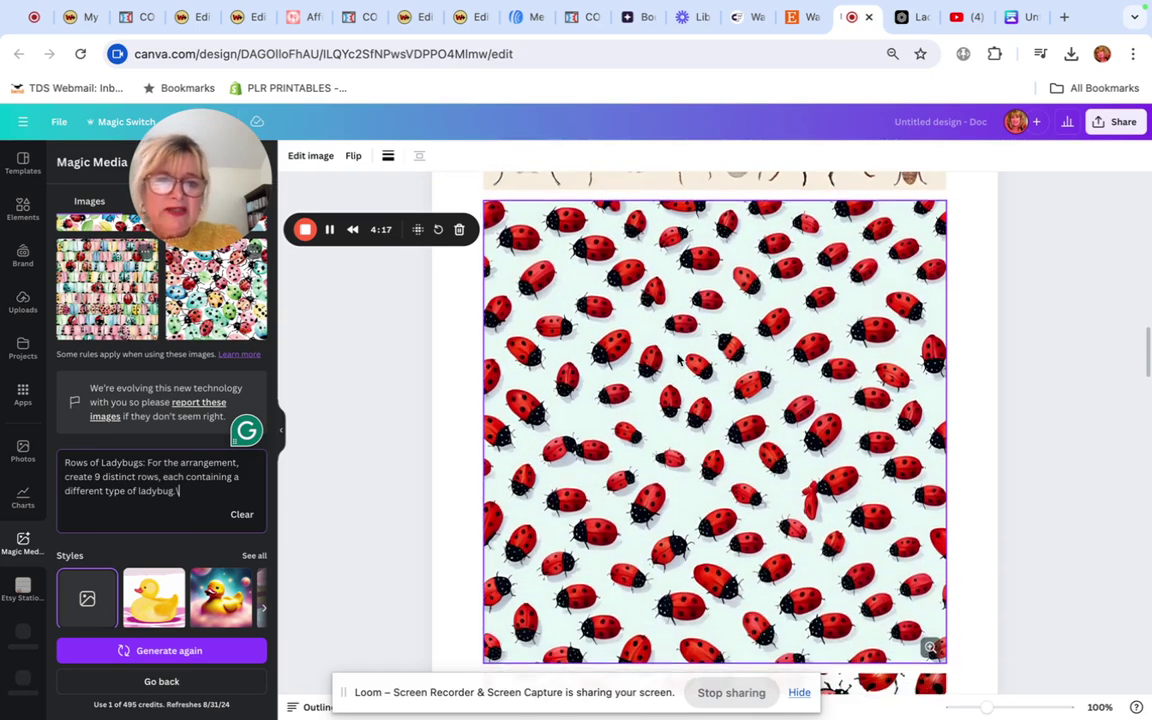
scroll(678, 358, down, 1)
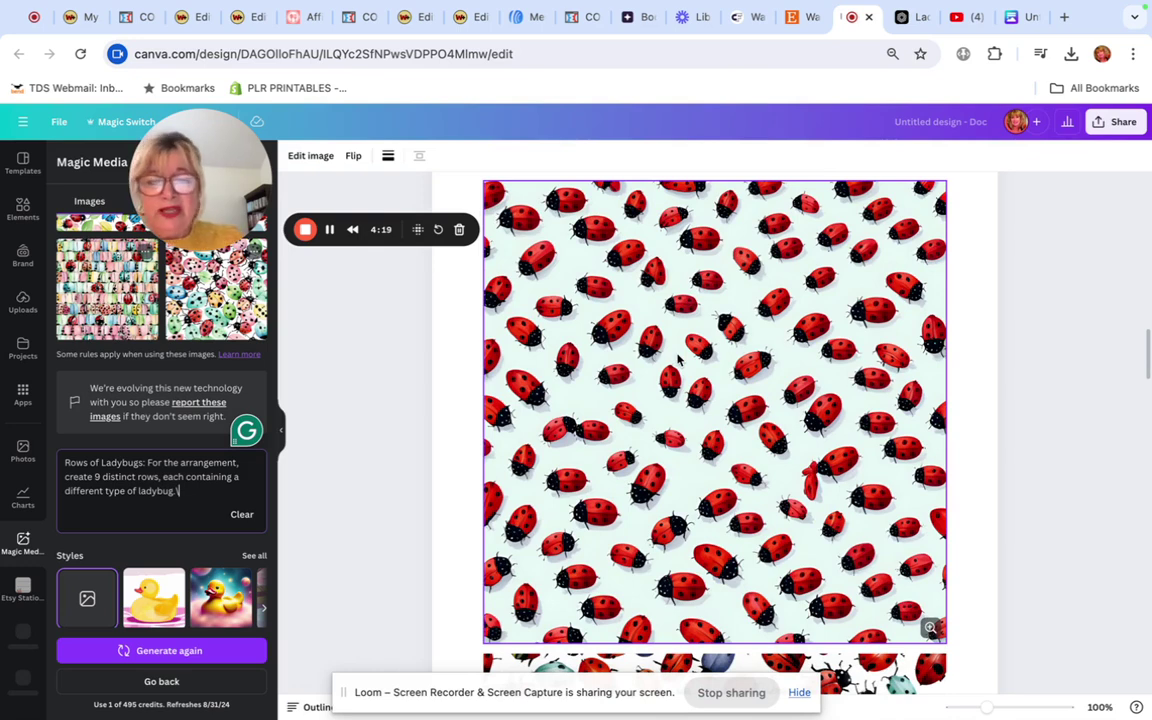
right_click(660, 410)
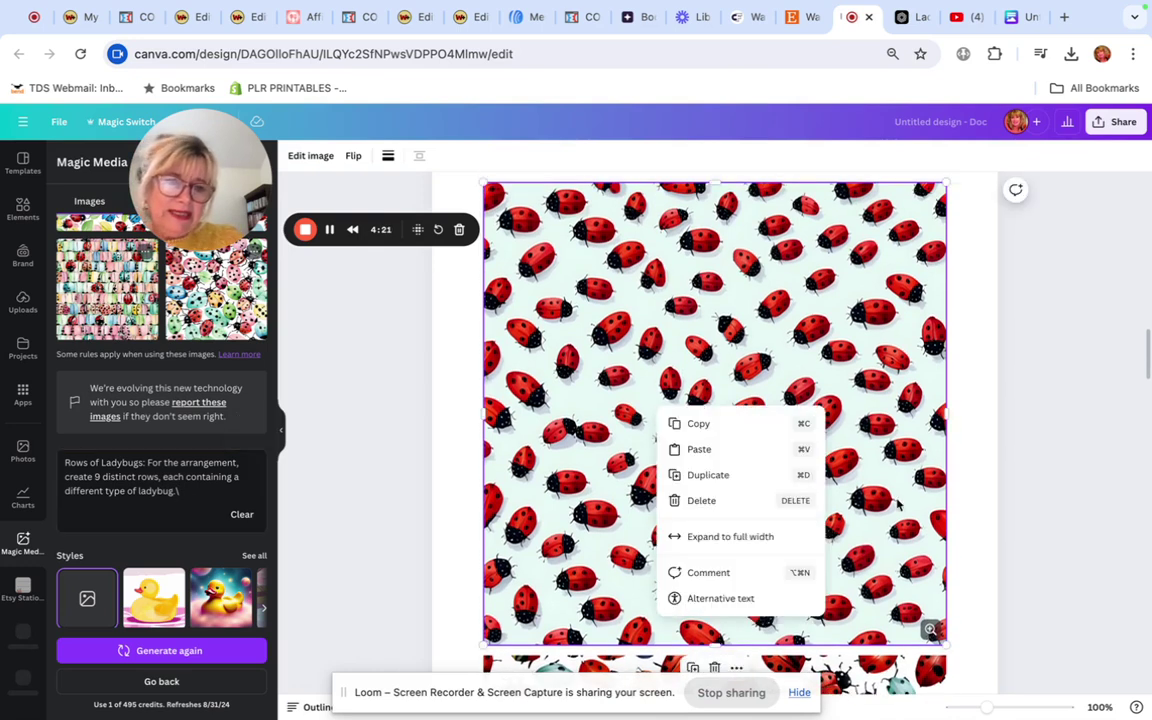
click(915, 410)
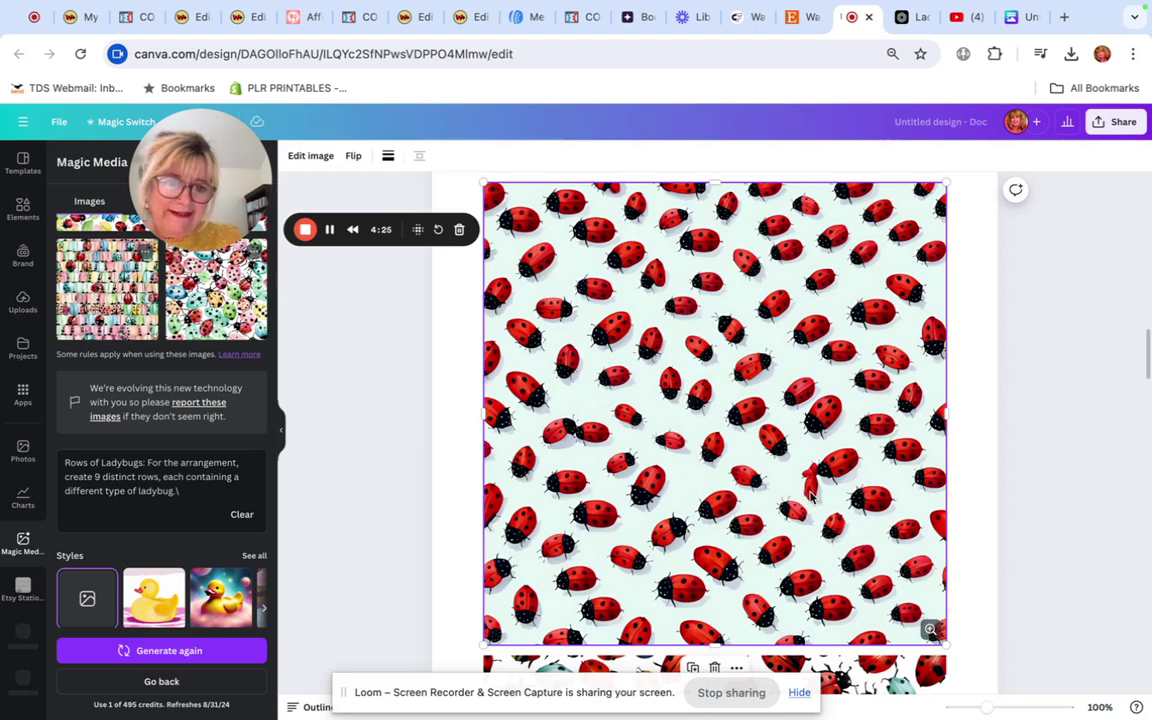
scroll(811, 497, down, 5)
Scroll through the design to review the pastel ladybug-rows and scattered watercolour ladybug pages
scroll(811, 497, down, 1)
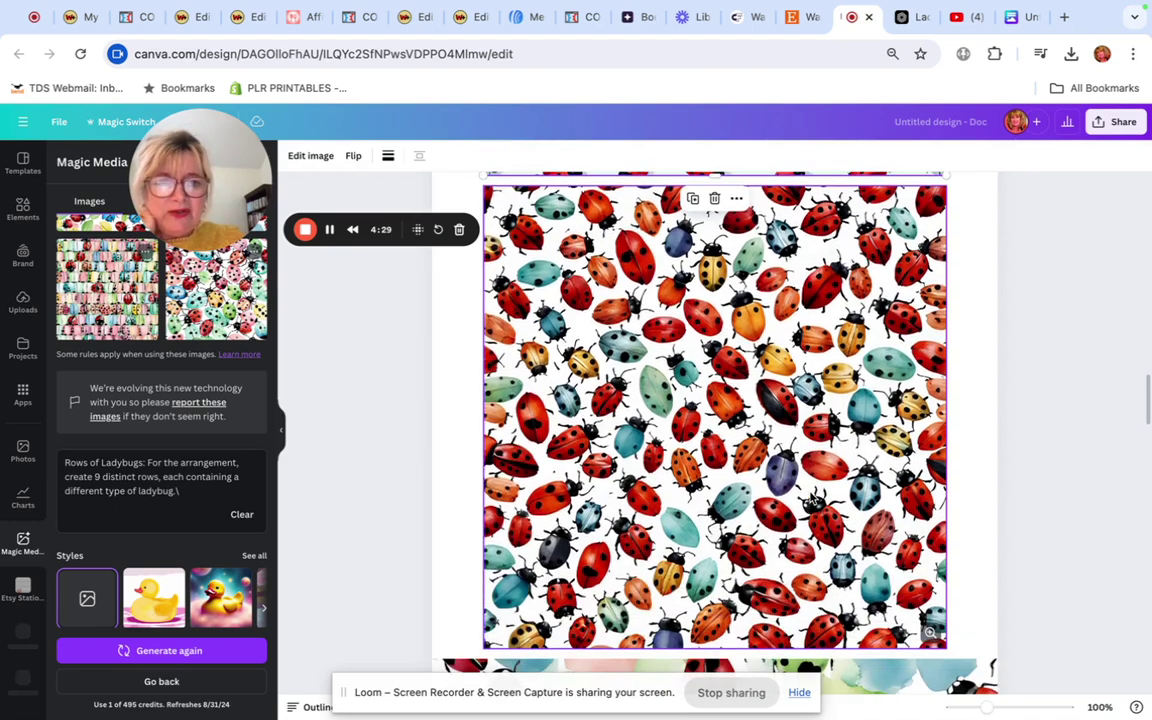
scroll(811, 497, down, 8)
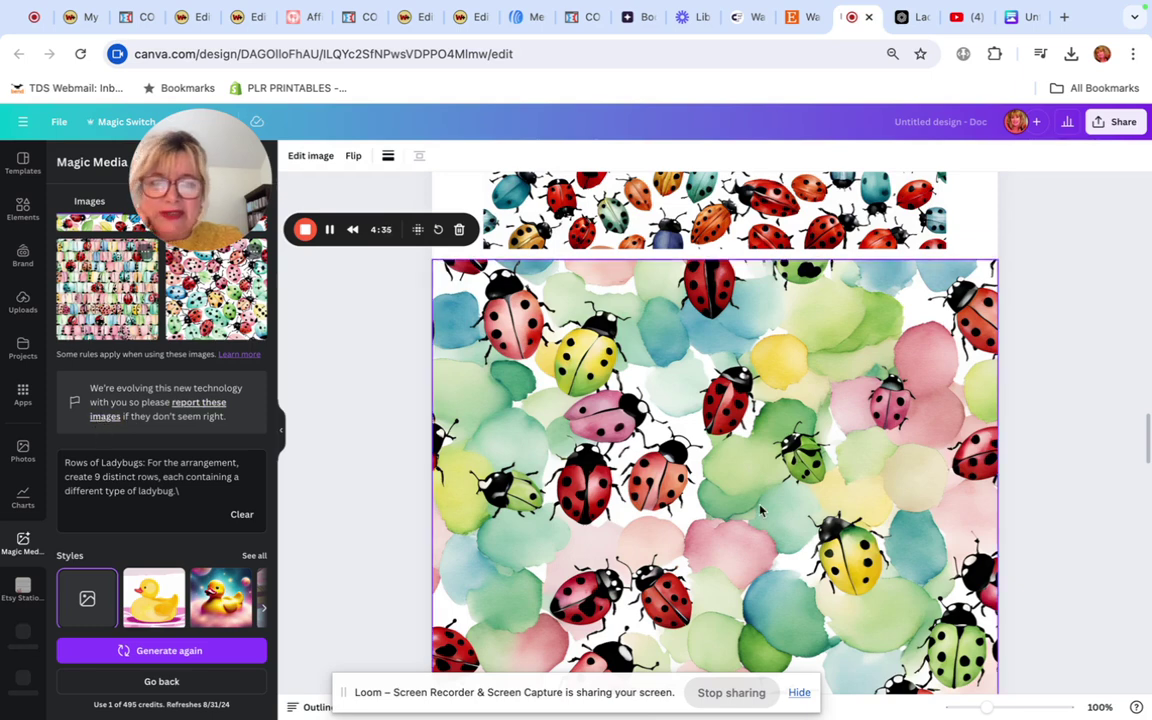
scroll(759, 510, down, 3)
scroll(759, 510, down, 3)
scroll(731, 505, down, 2)
scroll(731, 505, up, 3)
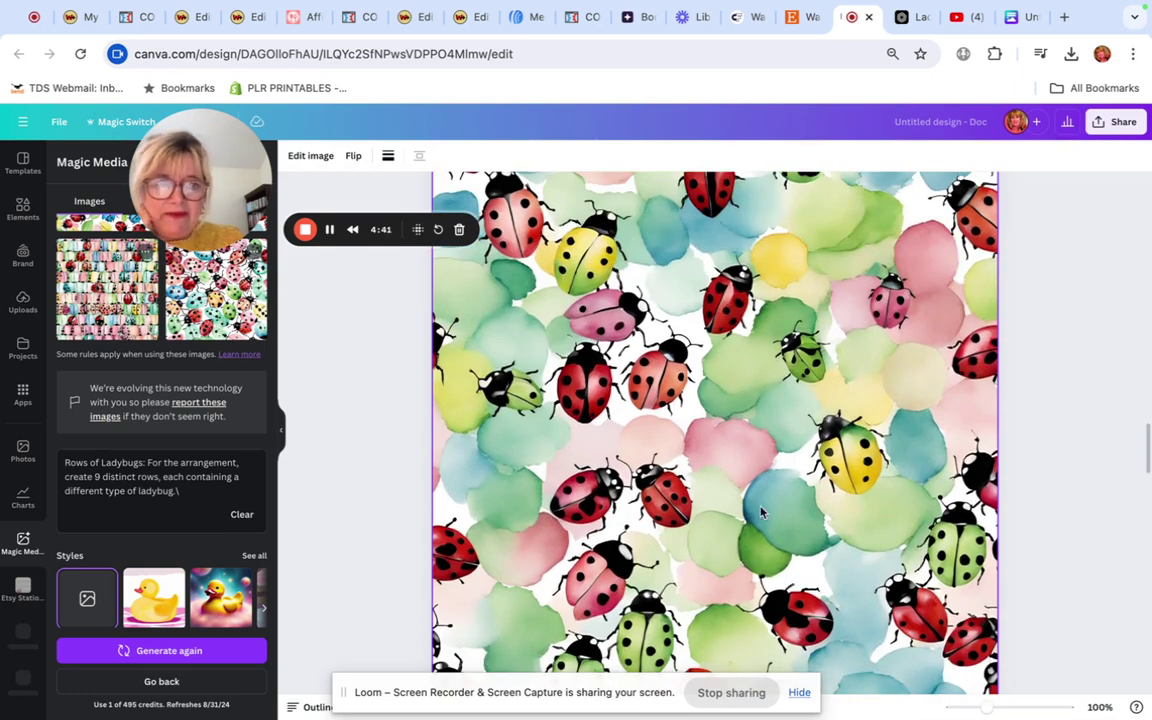
scroll(580, 510, down, 3)
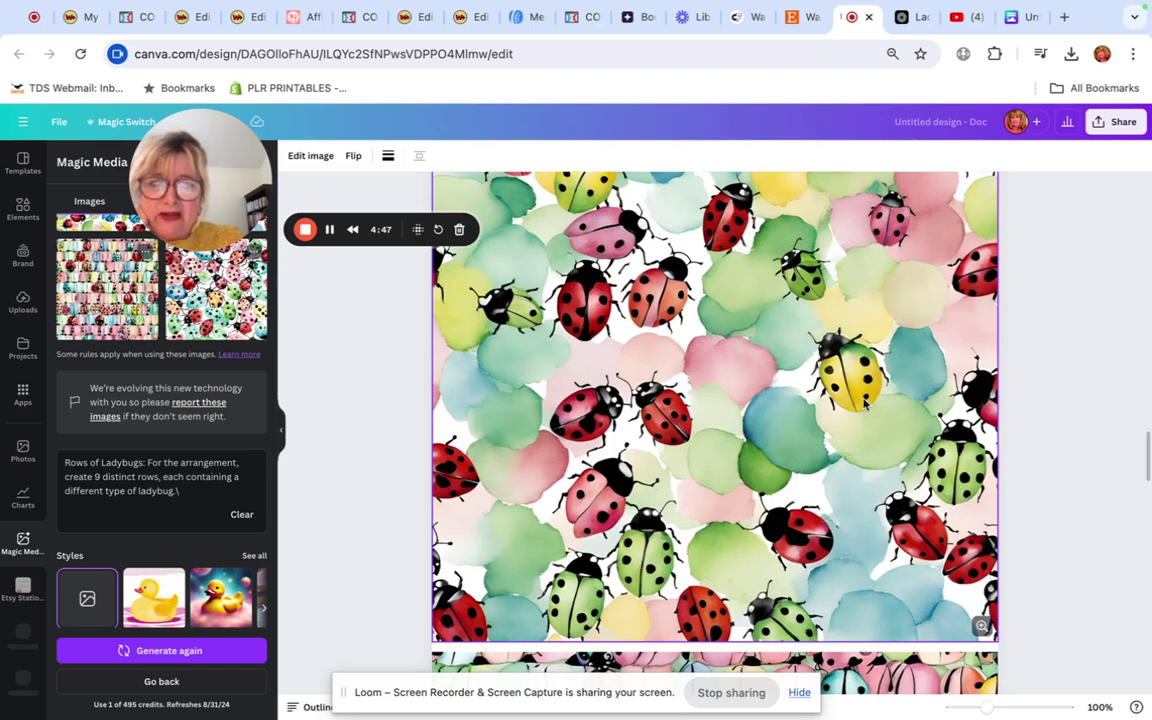
scroll(830, 537, down, 10)
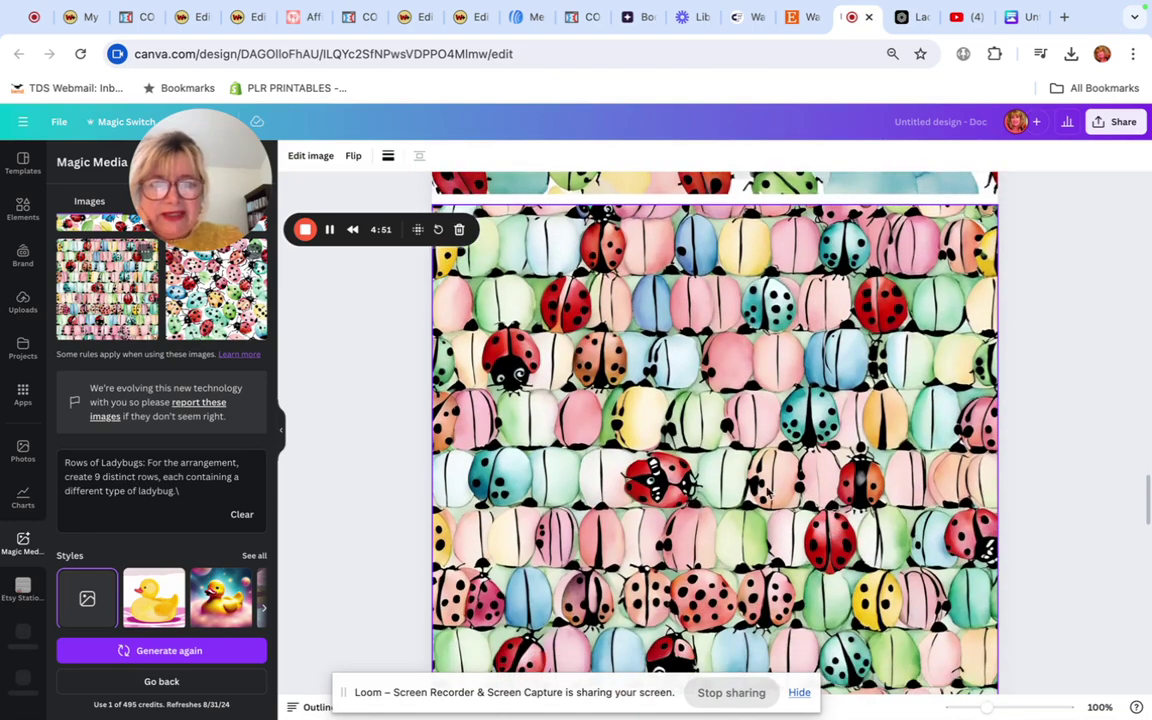
scroll(730, 495, down, 4)
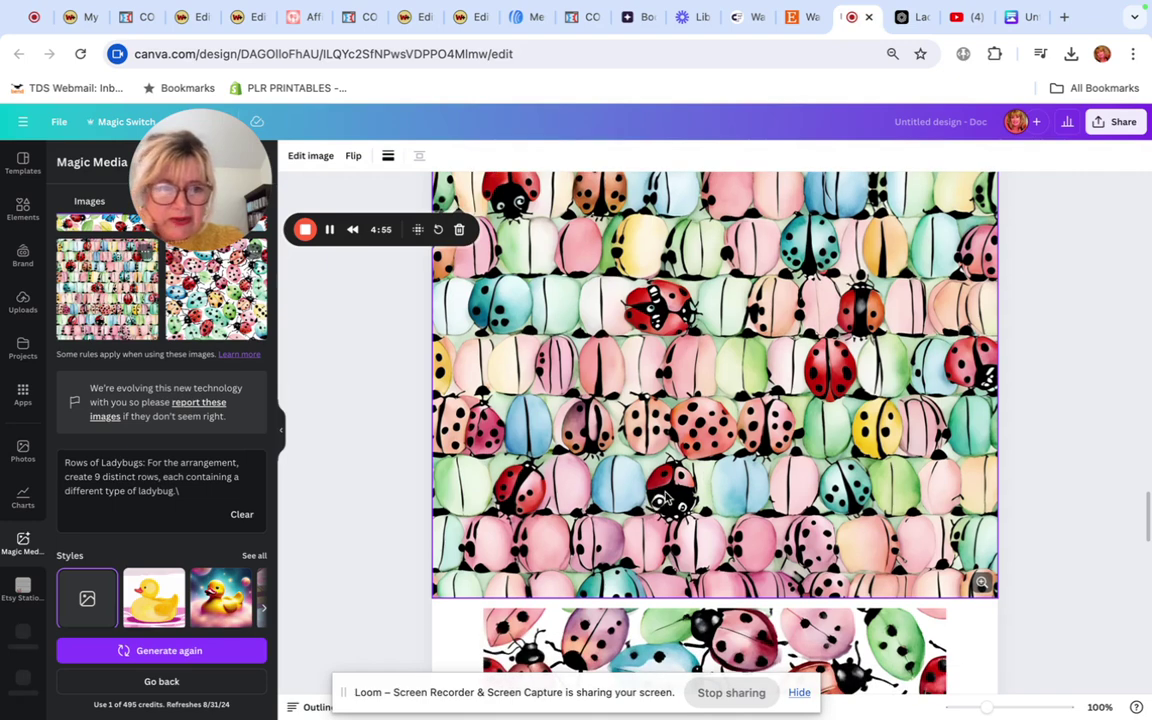
scroll(660, 500, down, 9)
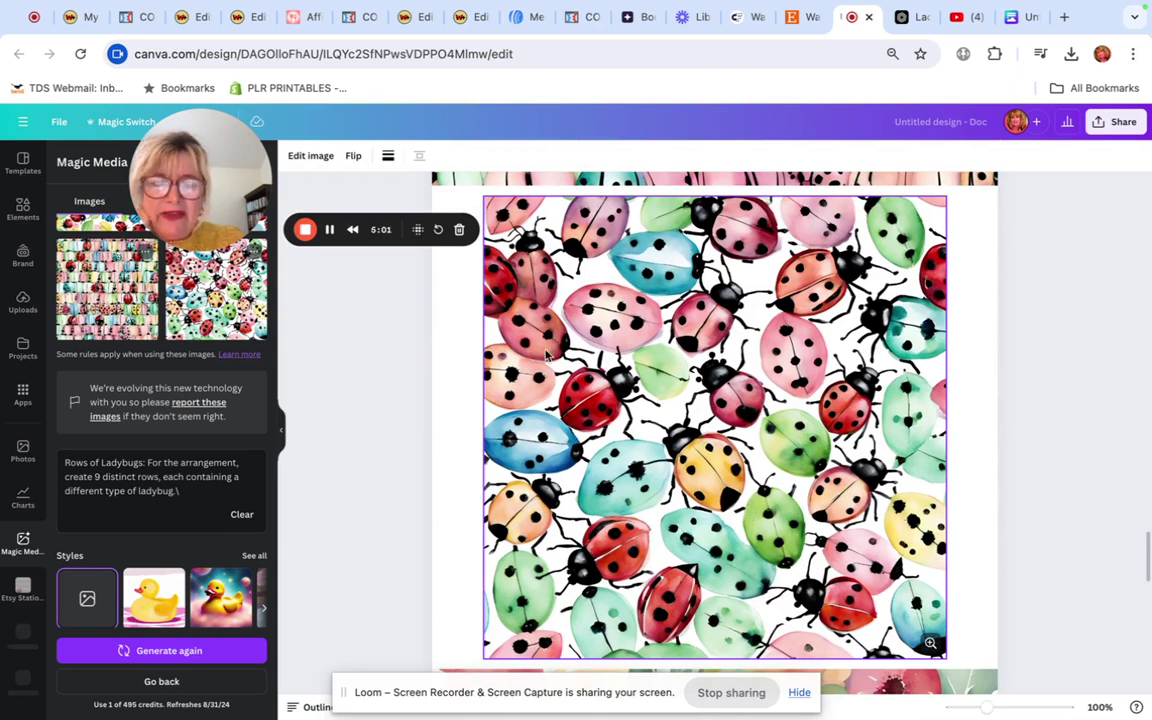
scroll(610, 457, down, 2)
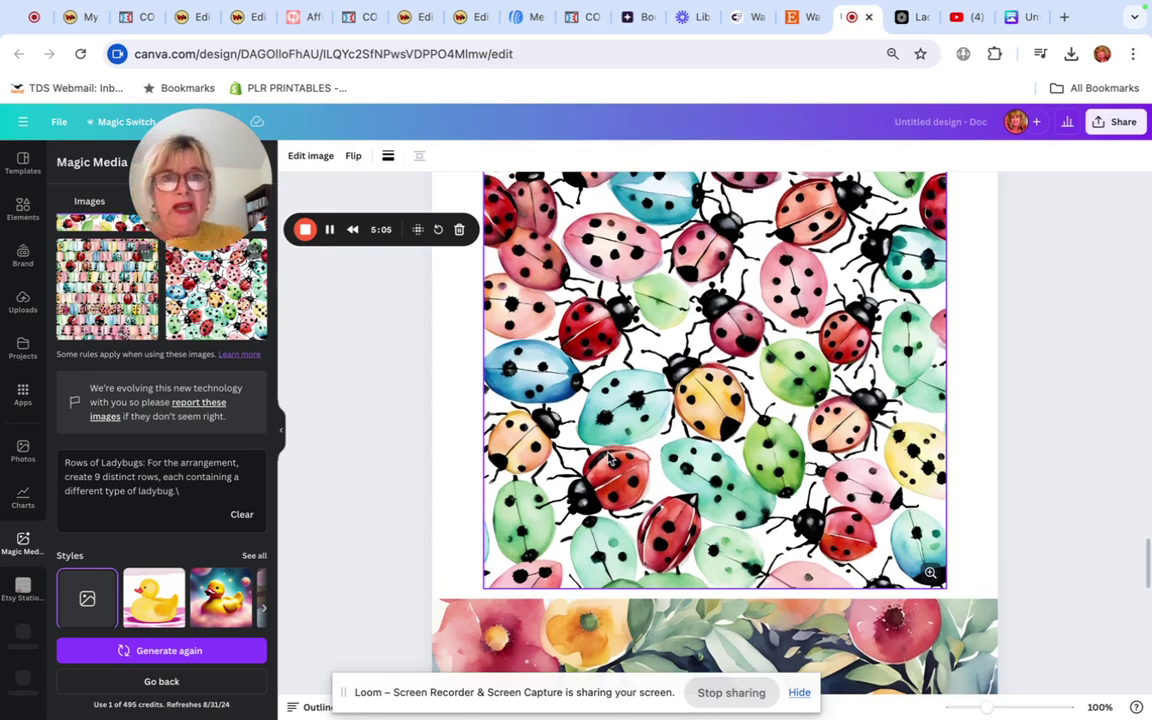
scroll(610, 457, down, 5)
scroll(672, 362, up, 3)
scroll(672, 362, up, 3)
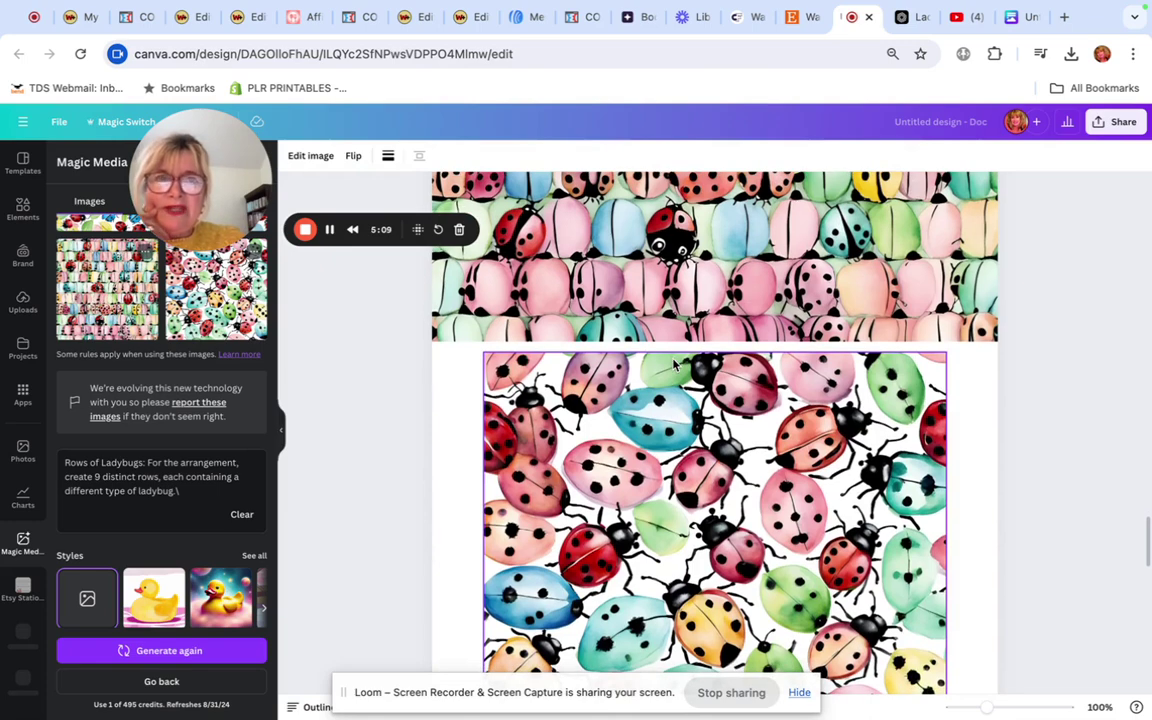
Move through the clipart and Canva tabs to the ChatbotApp conversation and find the ladybug reply
click(742, 18)
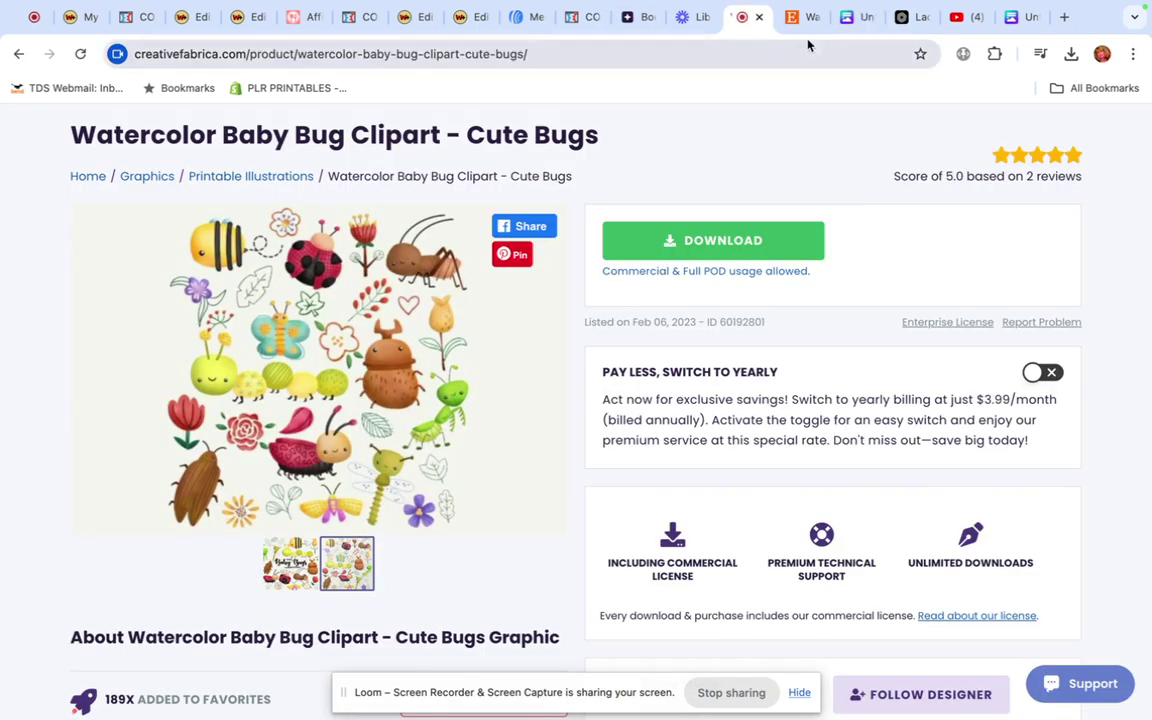
click(845, 22)
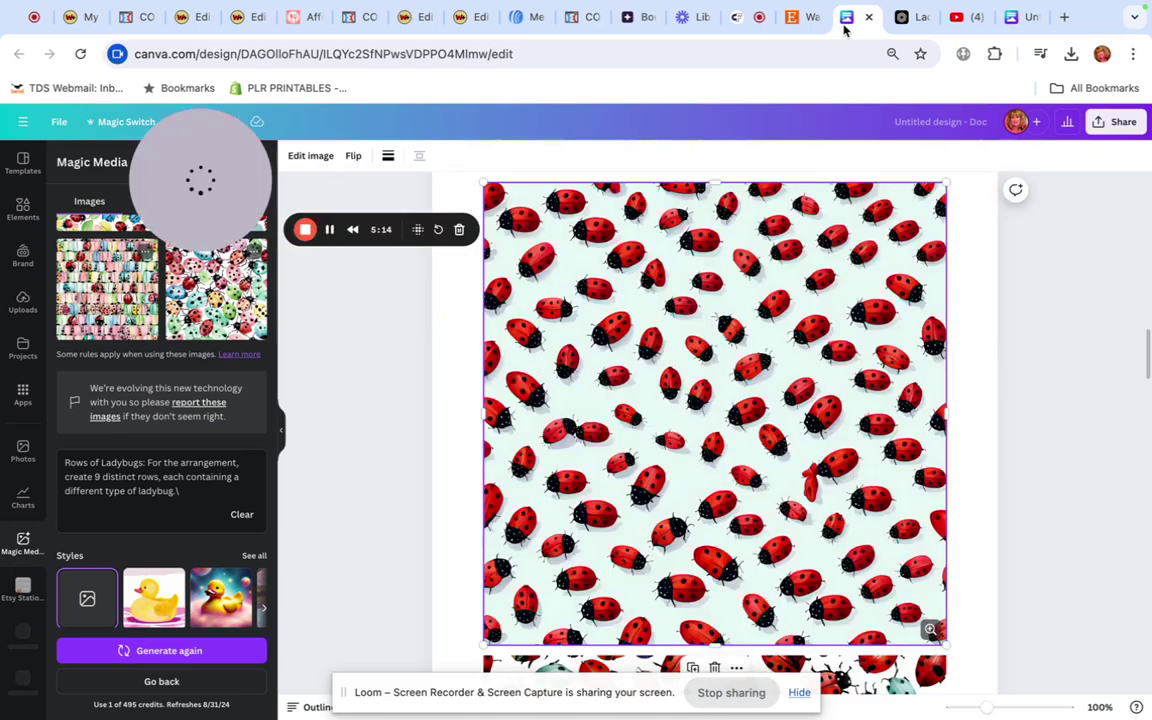
click(901, 22)
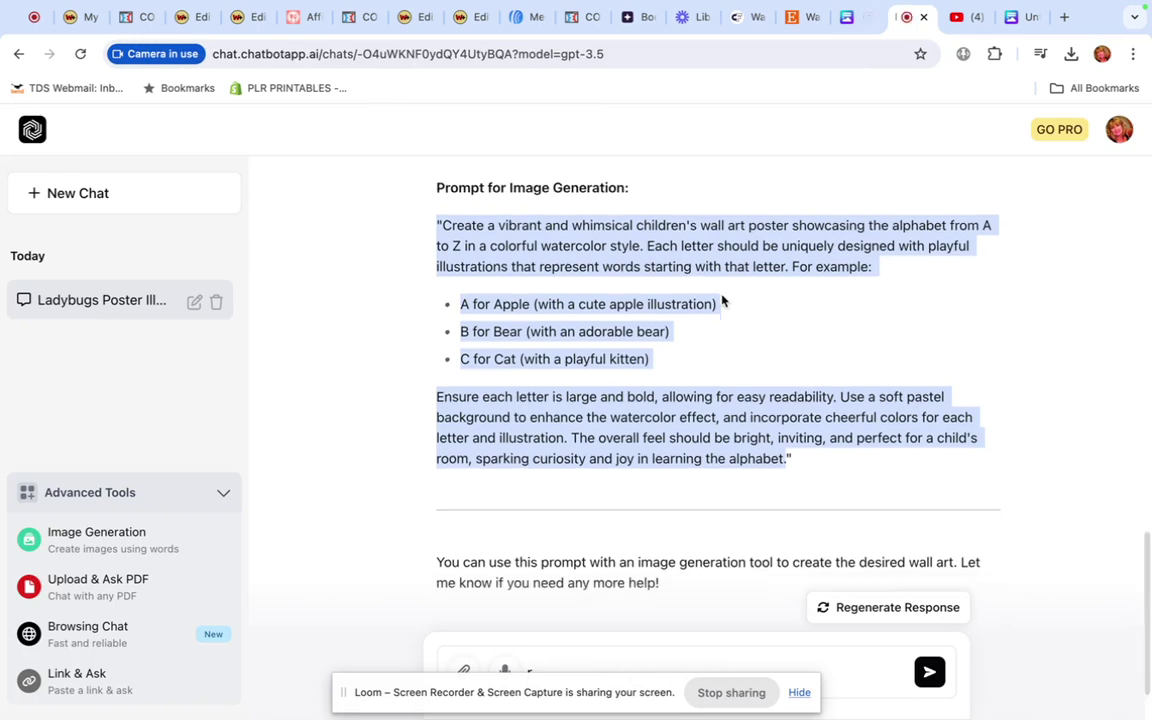
scroll(723, 300, up, 5)
scroll(722, 298, up, 10)
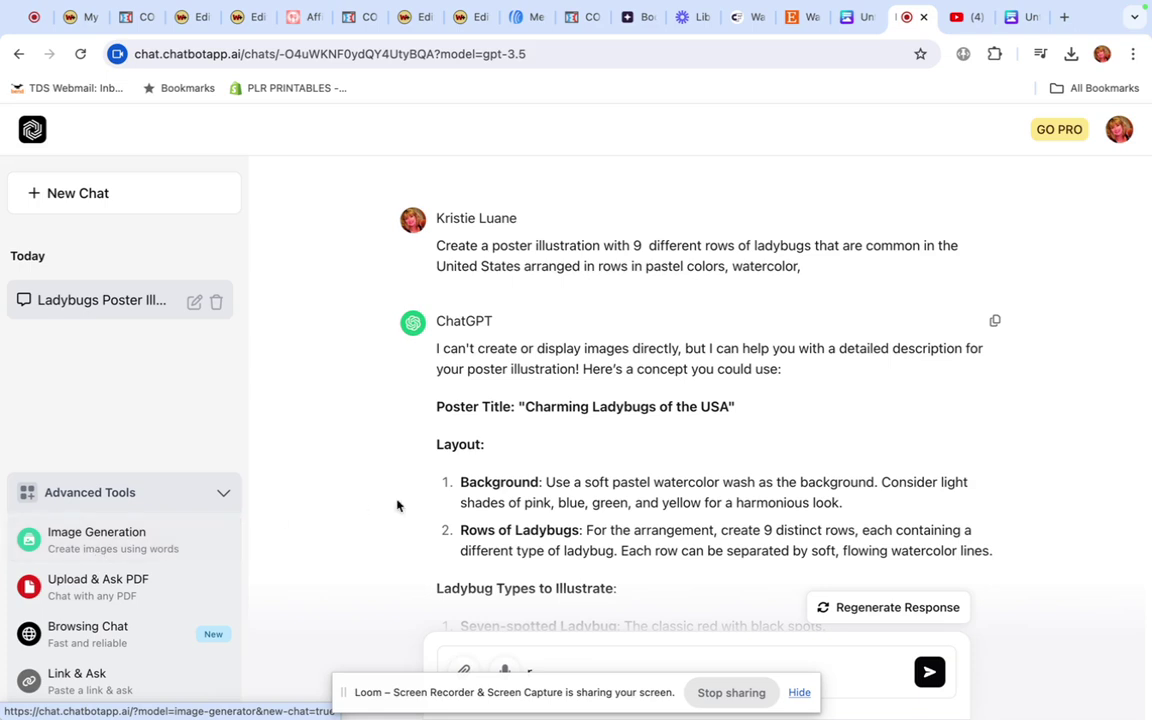
scroll(545, 298, down, 2)
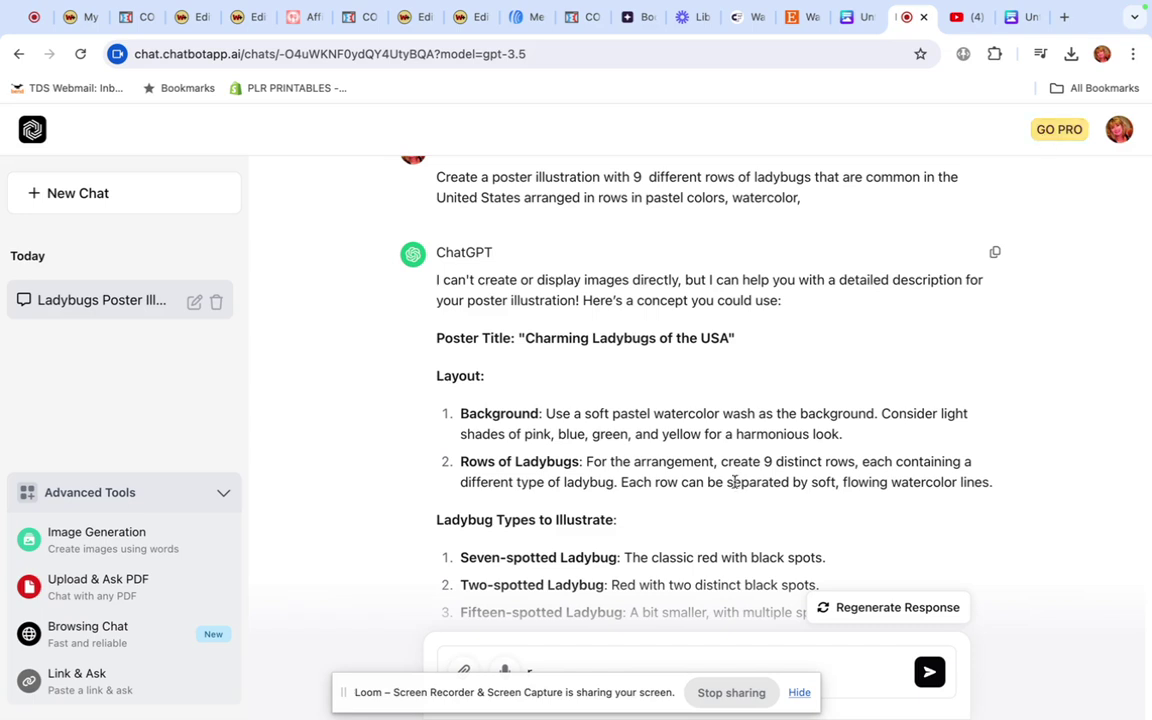
scroll(600, 570, up, 1)
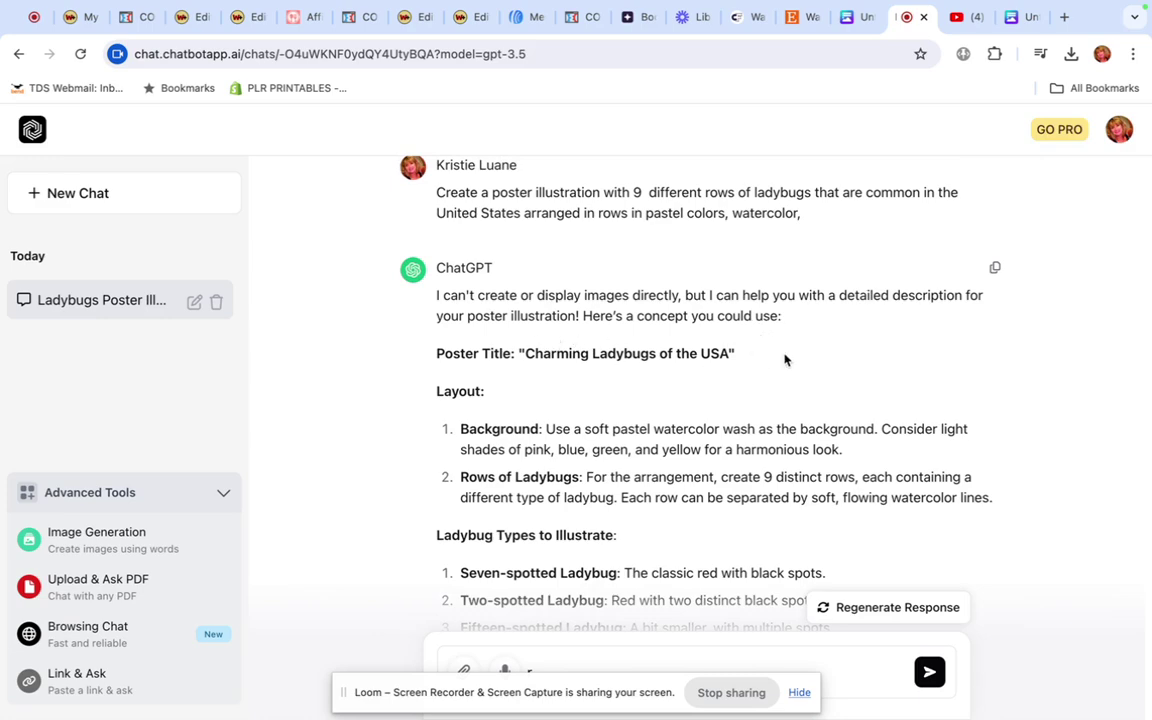
scroll(797, 363, down, 2)
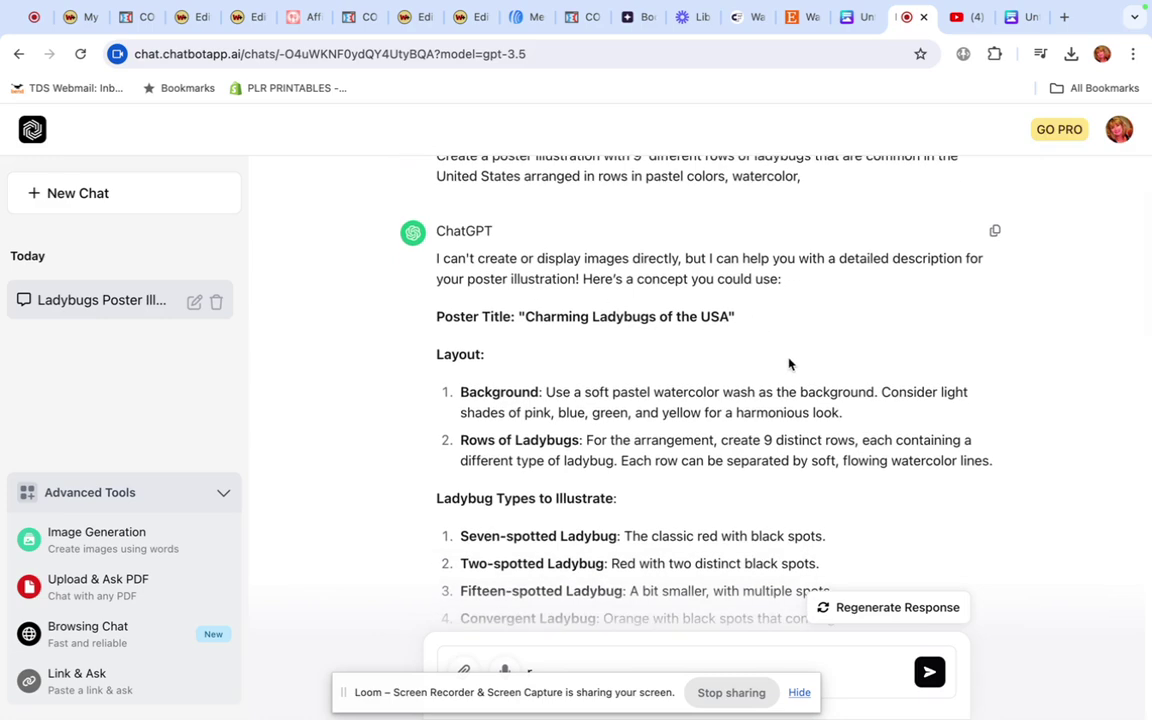
scroll(789, 364, down, 5)
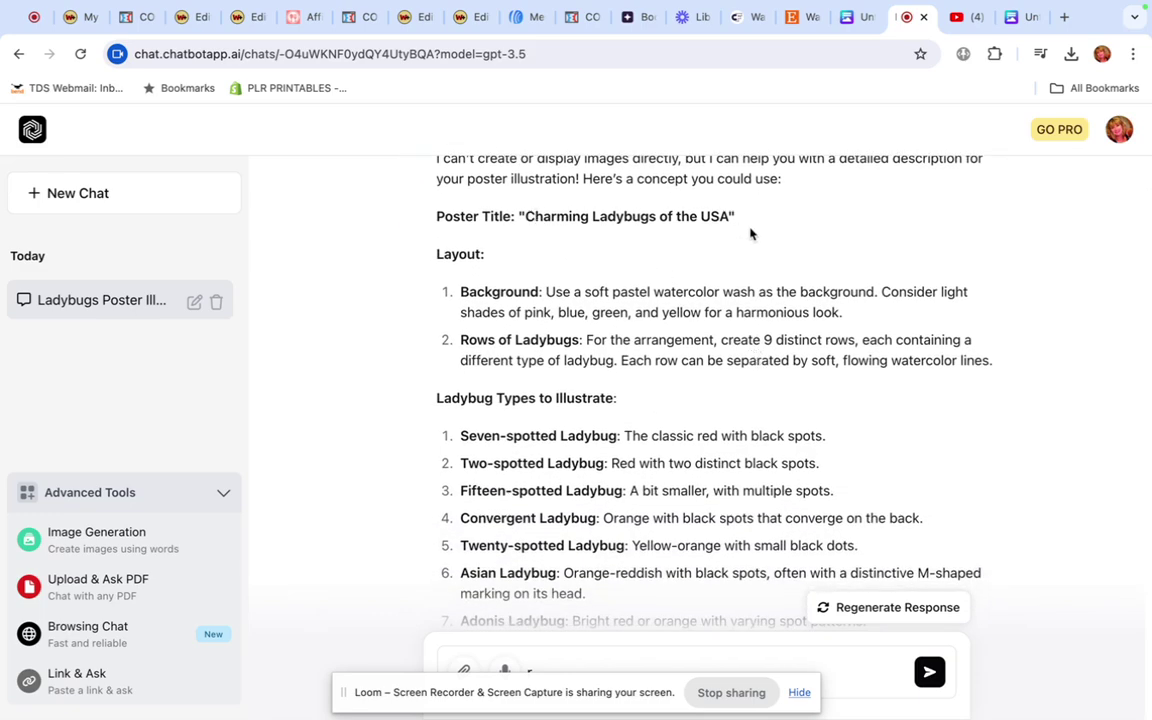
scroll(618, 292, down, 2)
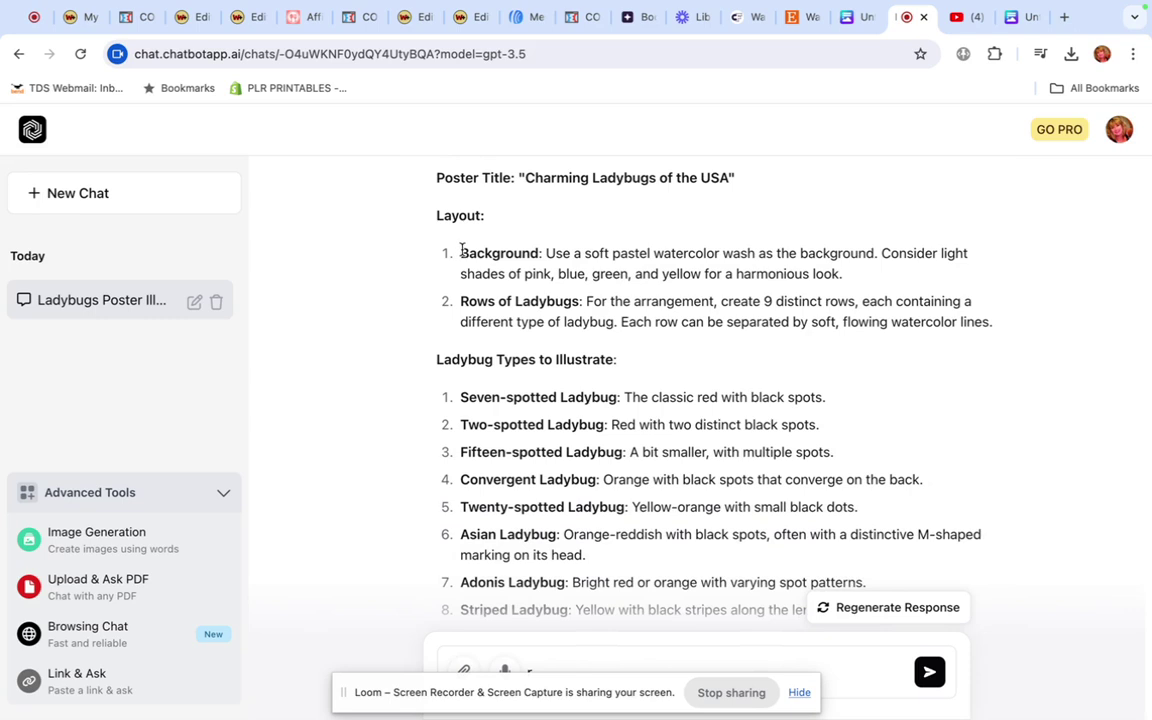
Select the 'Charming Ladybugs of the USA' poster concept text listing nine ladybug types
drag(415, 226, 690, 609)
scroll(950, 522, down, 4)
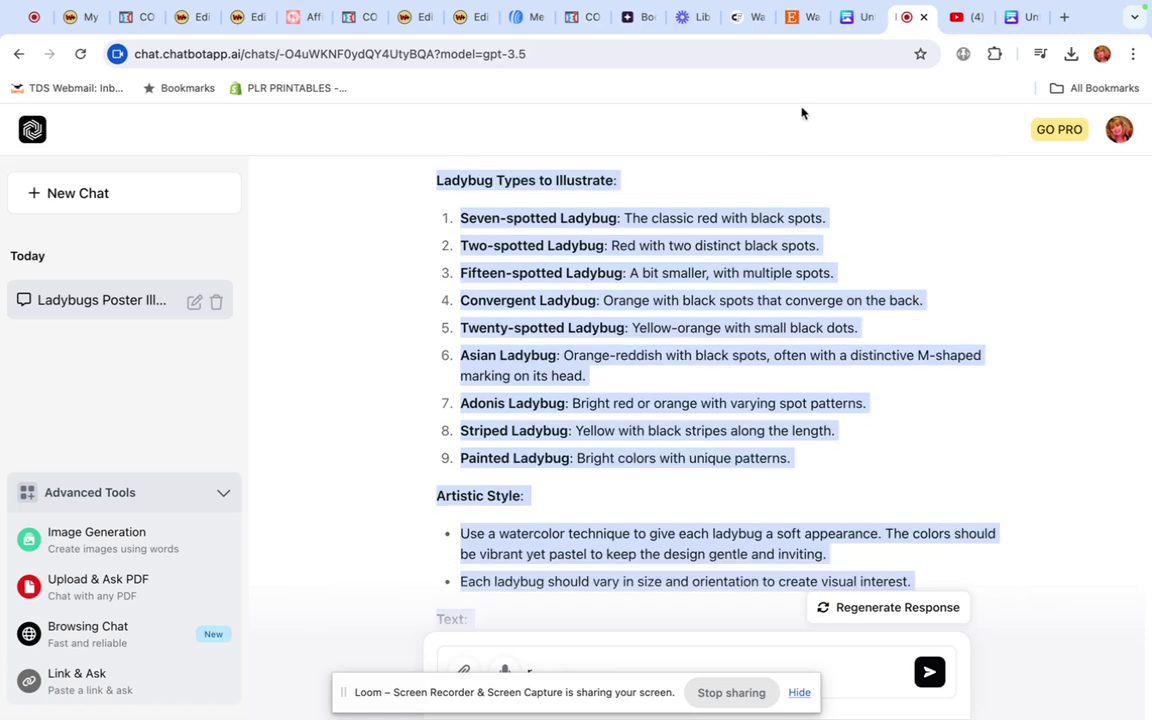
scroll(794, 188, down, 2)
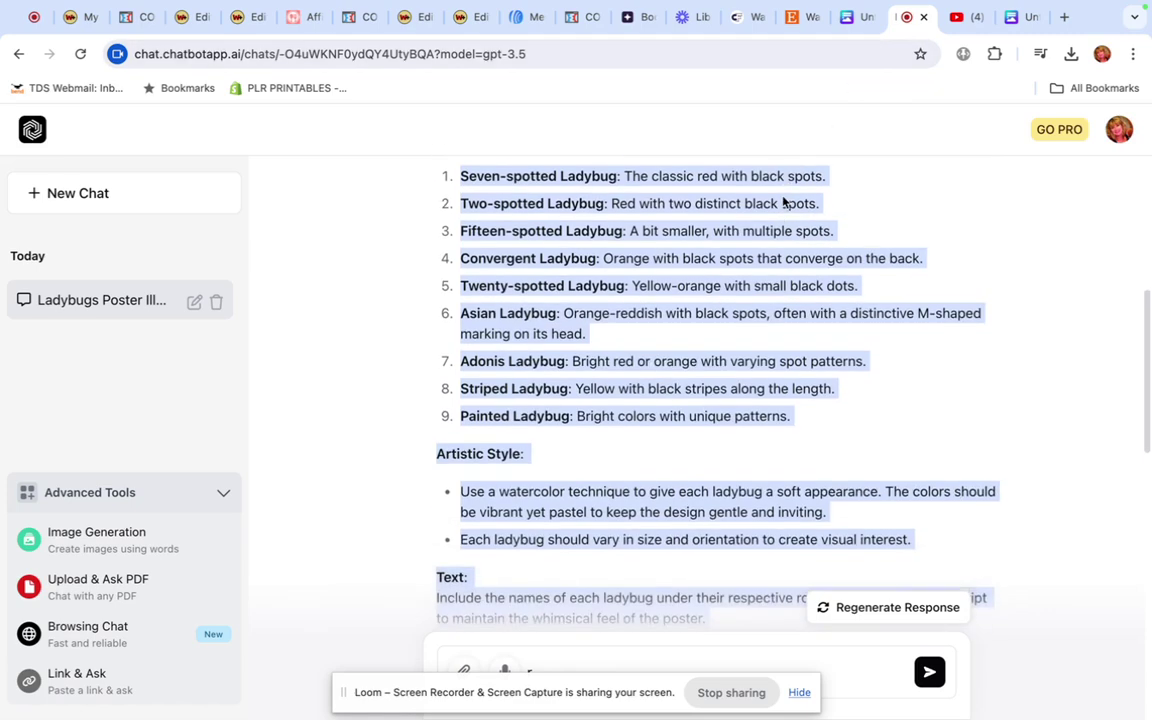
scroll(783, 202, down, 5)
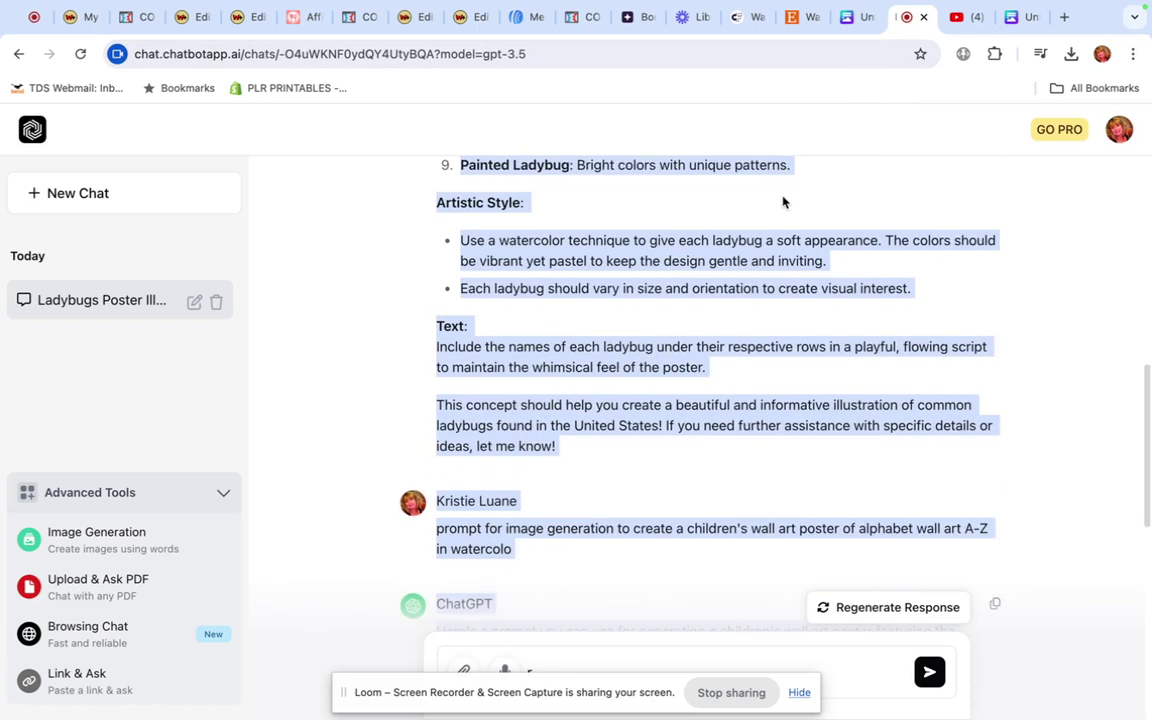
scroll(783, 202, down, 2)
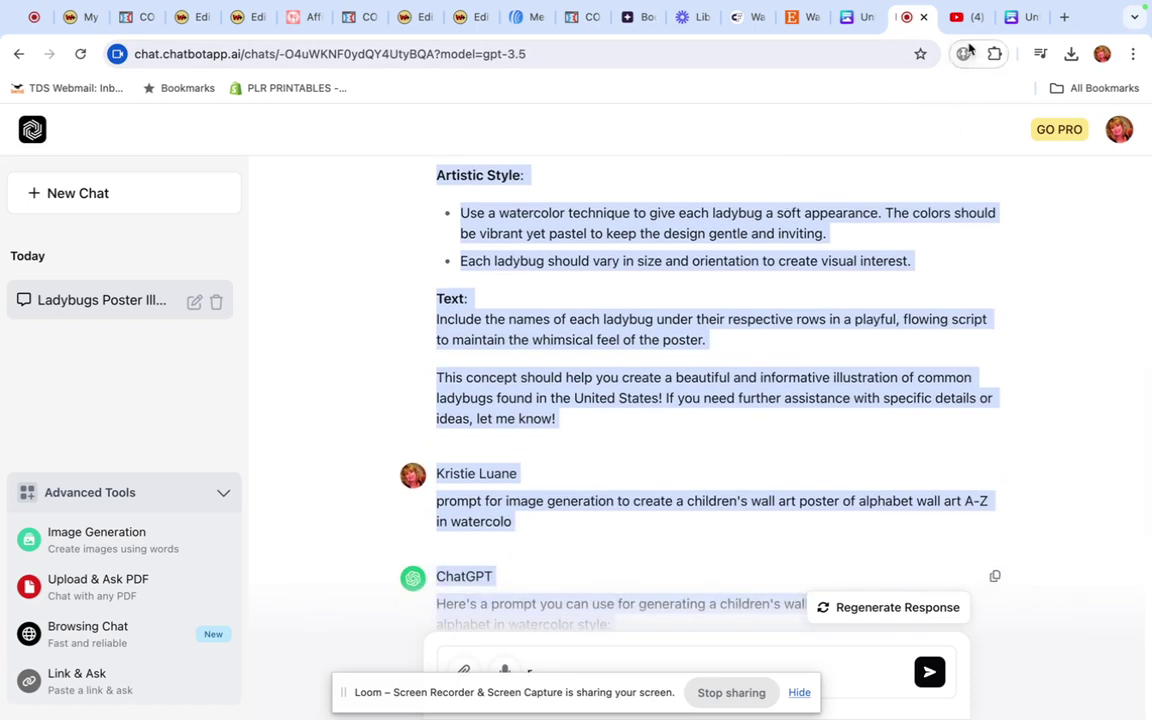
Back in the Canva design, review the ladybug pages and bring up the ladybug image's context menu
click(1014, 18)
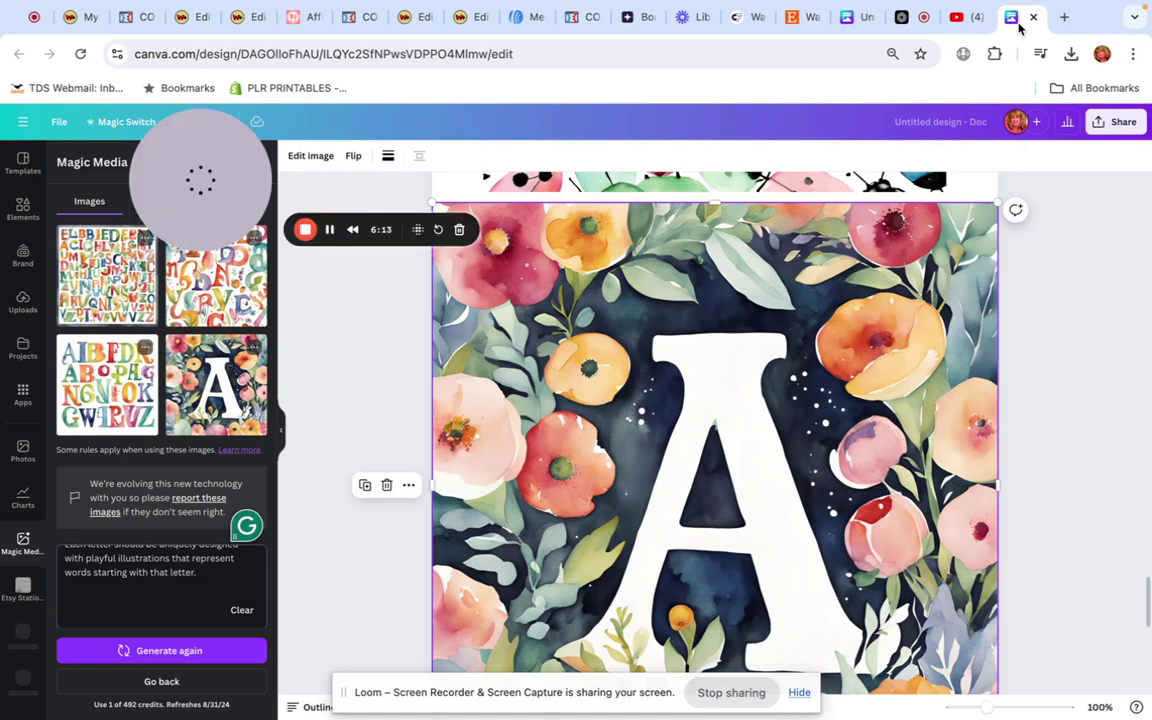
scroll(517, 355, up, 10)
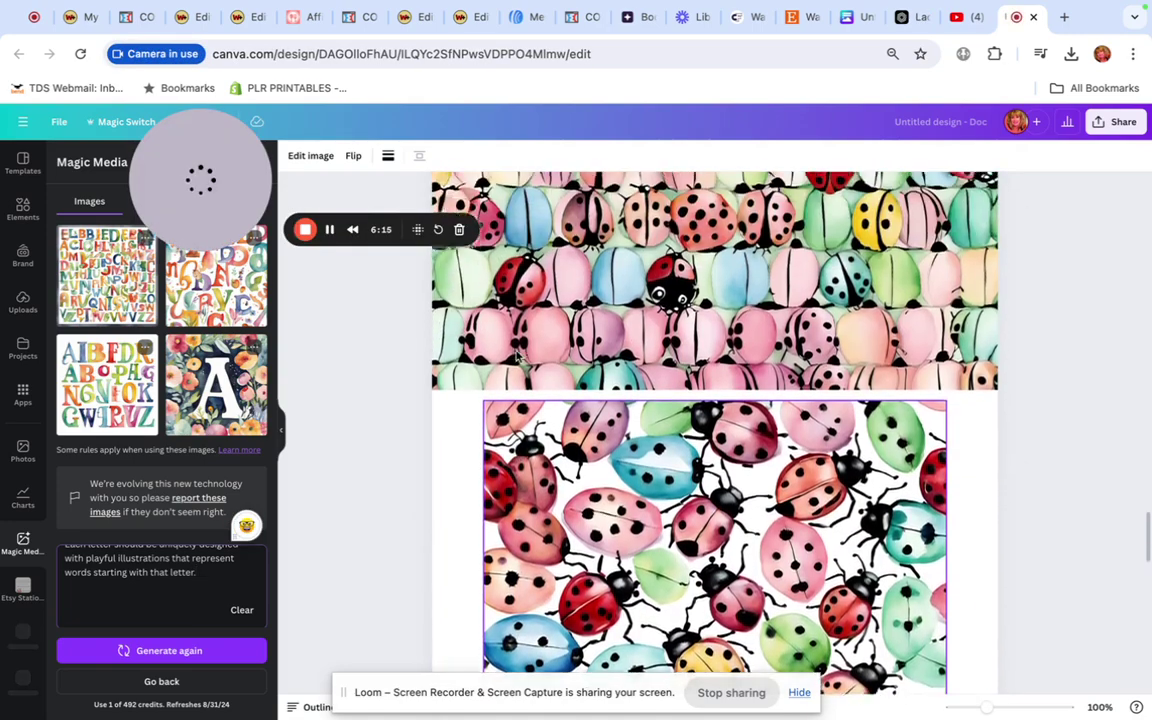
scroll(517, 355, up, 2)
scroll(590, 357, down, 4)
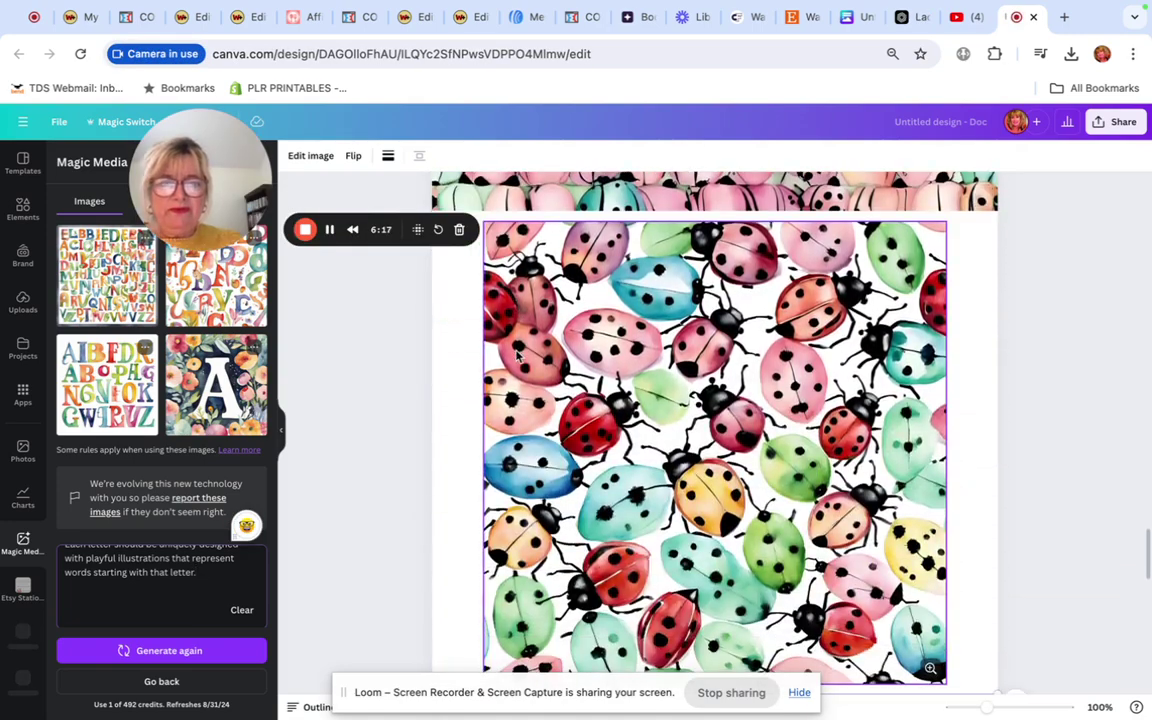
scroll(667, 430, down, 3)
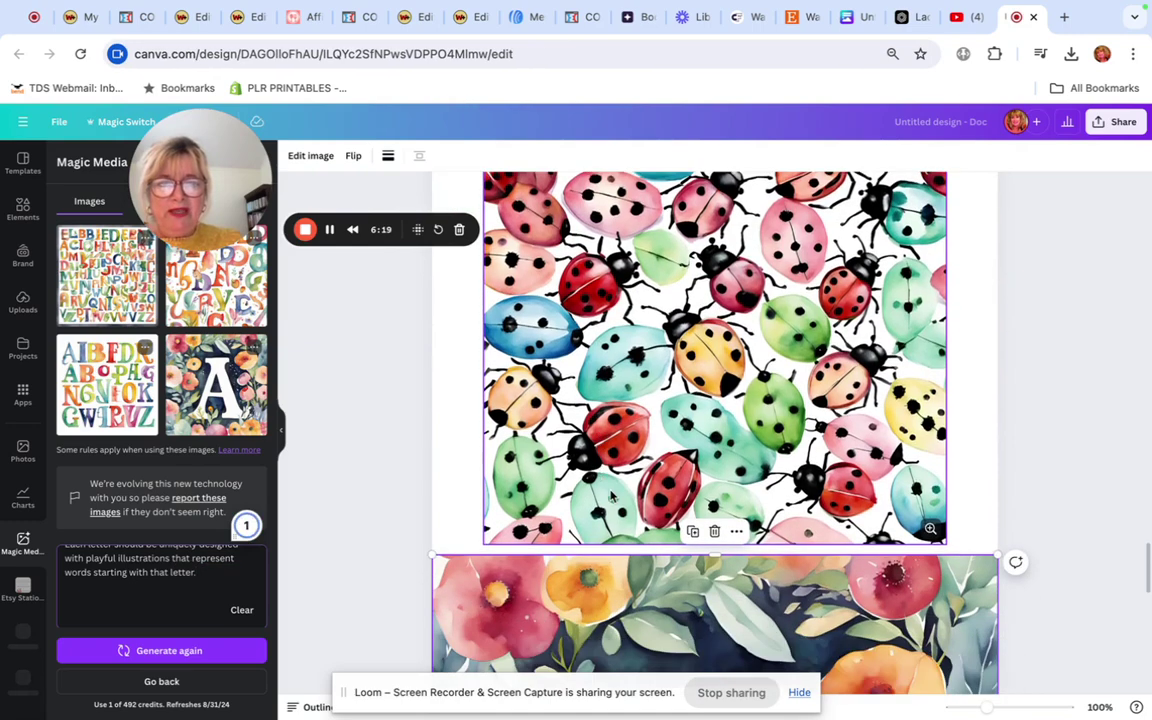
scroll(612, 496, up, 6)
scroll(751, 443, down, 7)
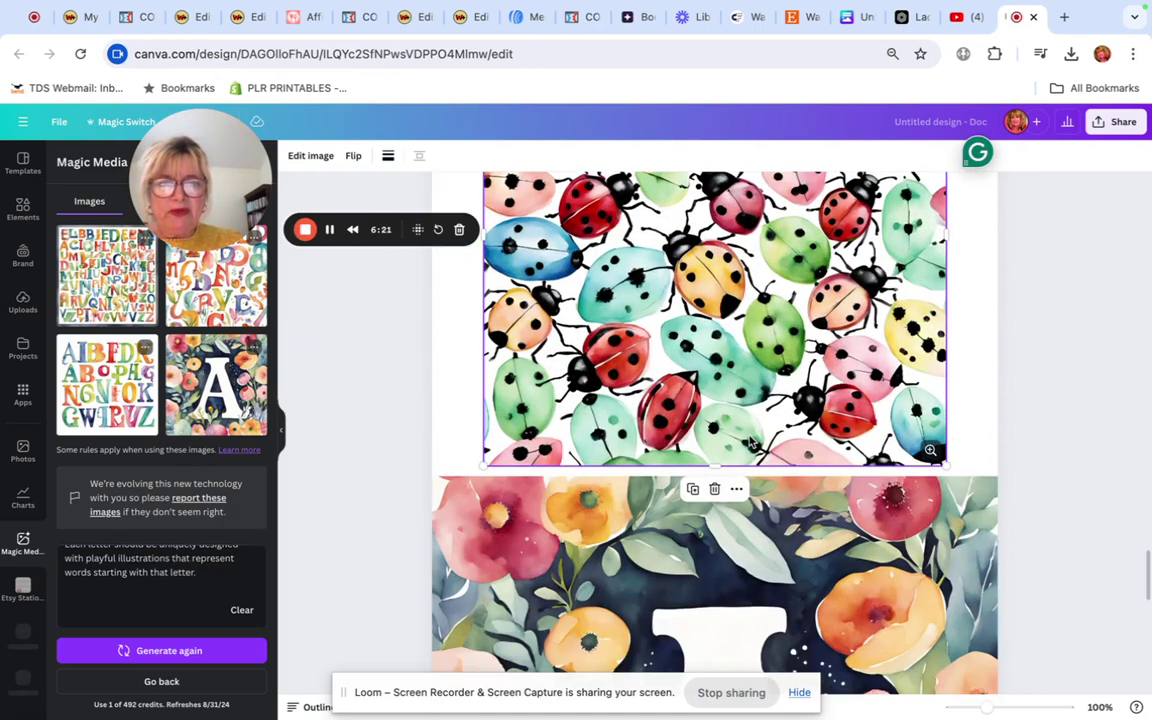
scroll(751, 443, up, 3)
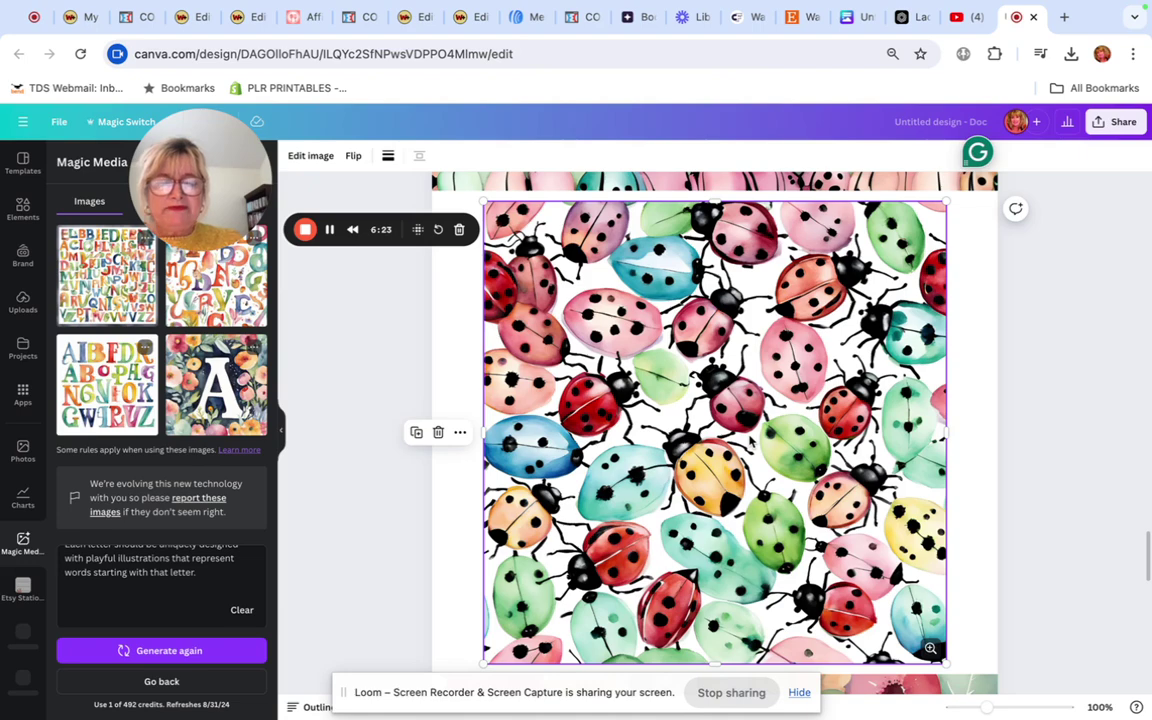
right_click(750, 440)
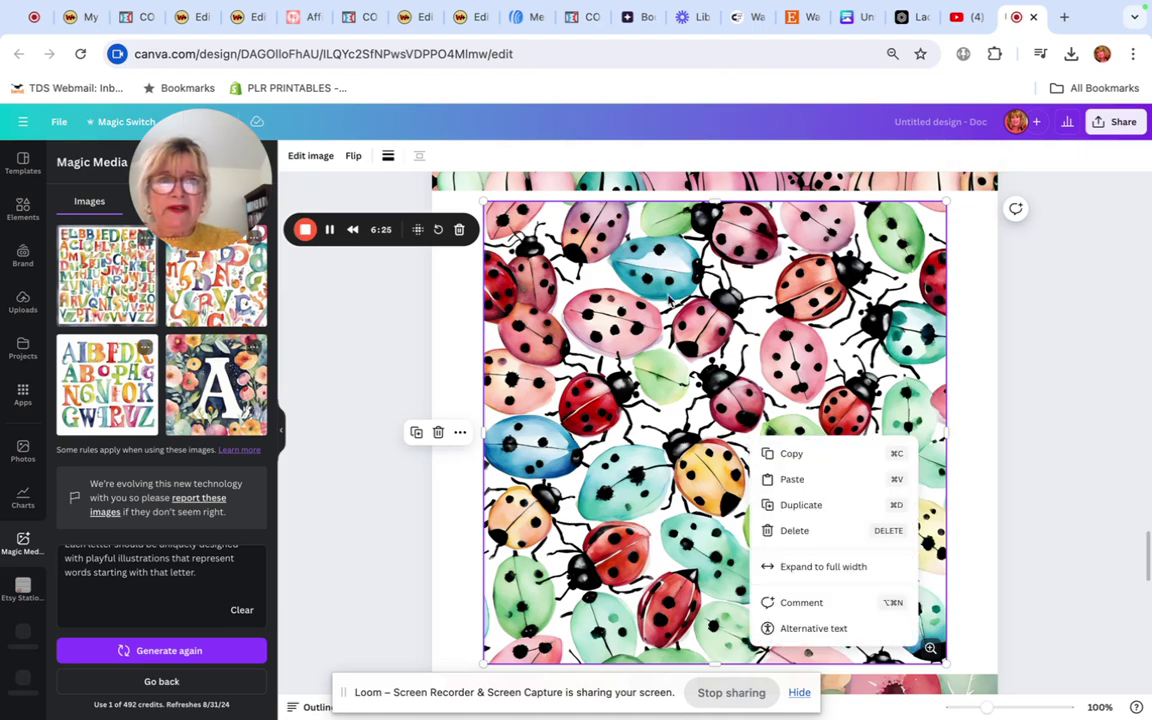
Check the top of the Etsy children's wall art results, then return via the clipart page to Canva
click(800, 17)
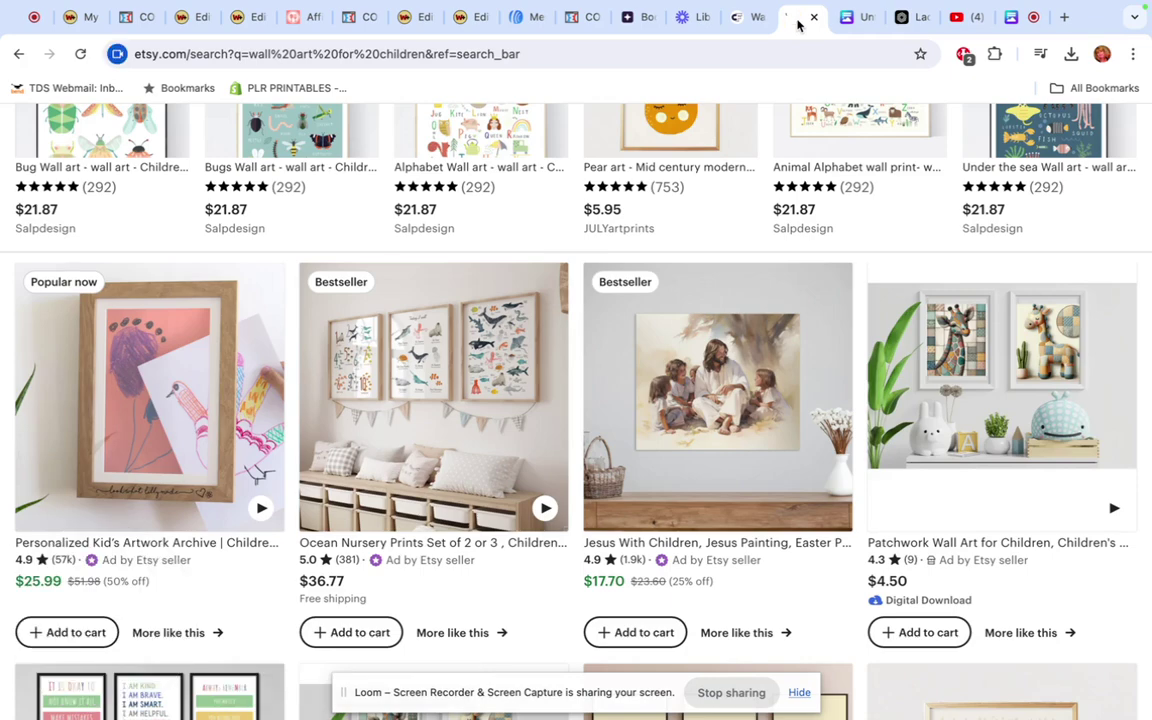
scroll(360, 476, up, 5)
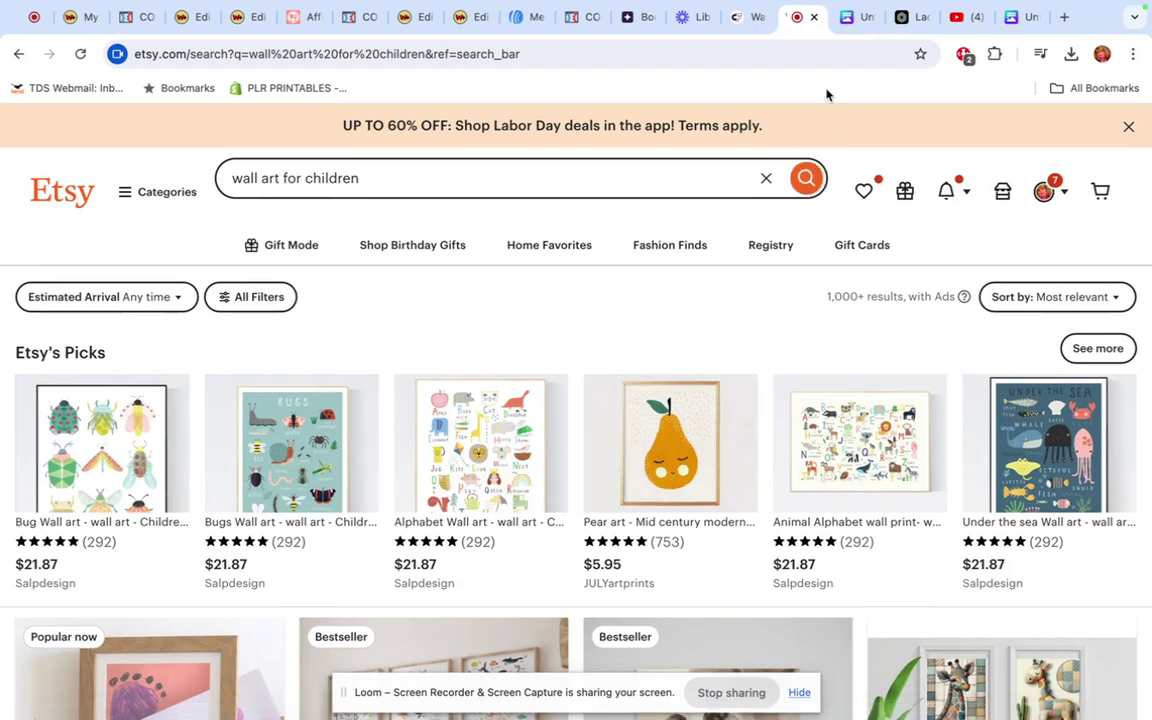
click(748, 18)
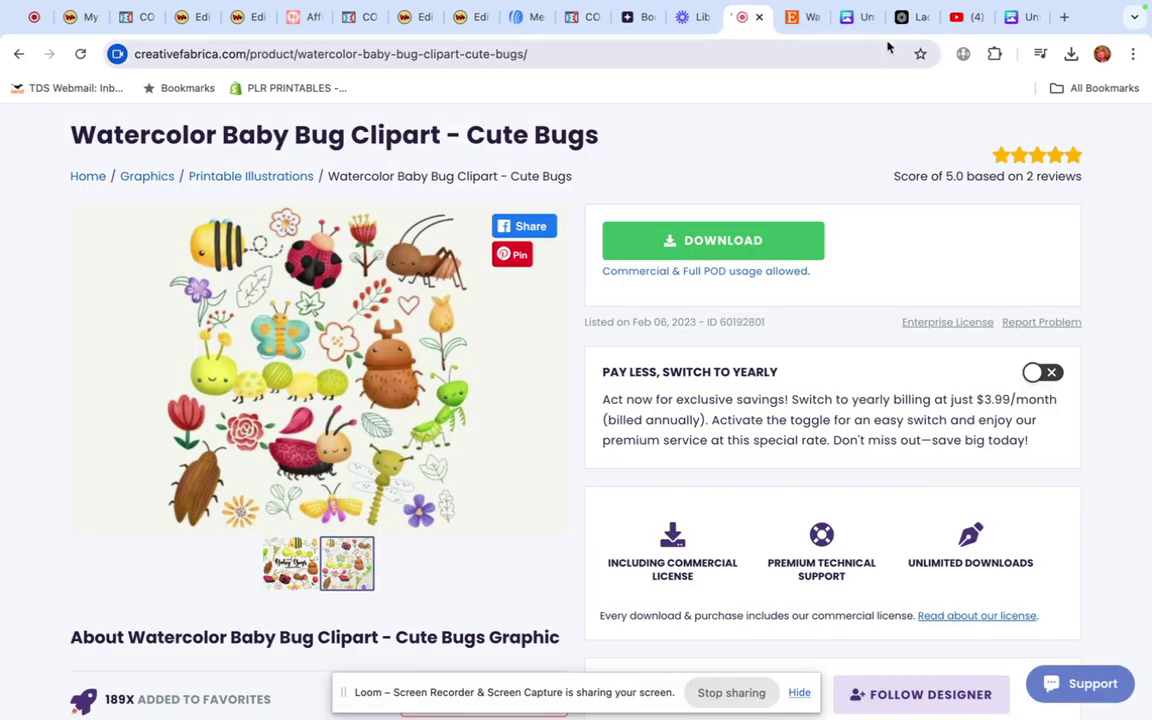
click(863, 22)
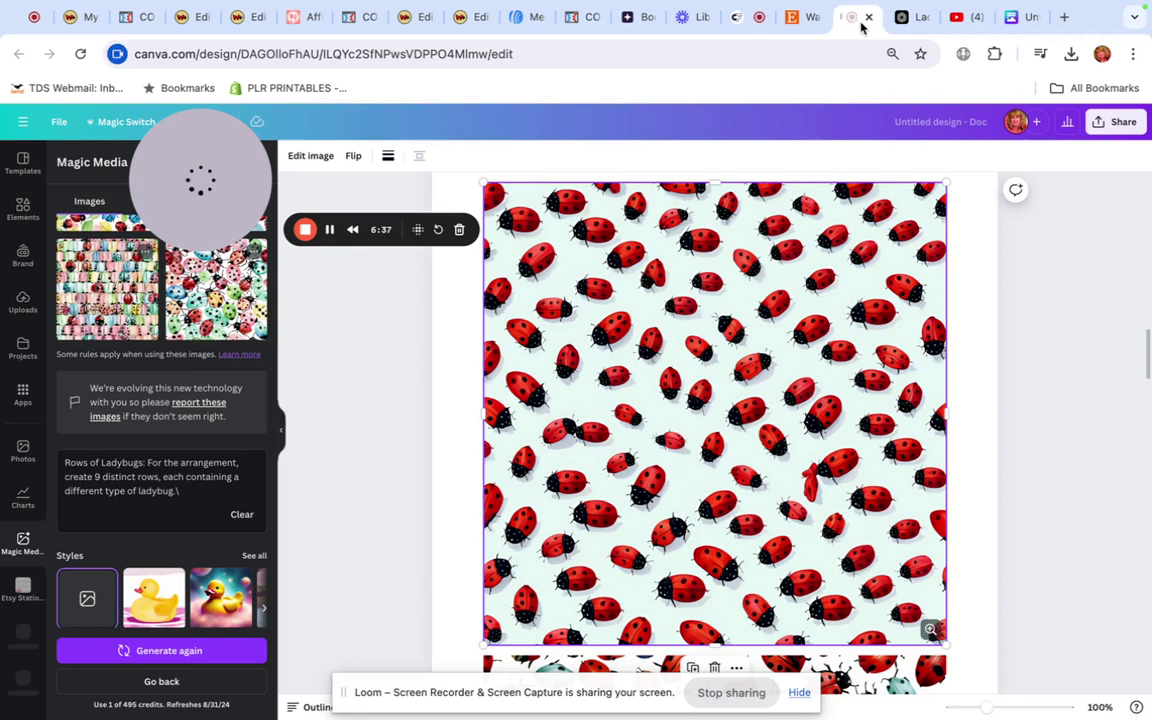
In ChatbotApp, select the A-to-Z watercolour alphabet poster prompt from its opening quote through 'C for Cat'
click(908, 20)
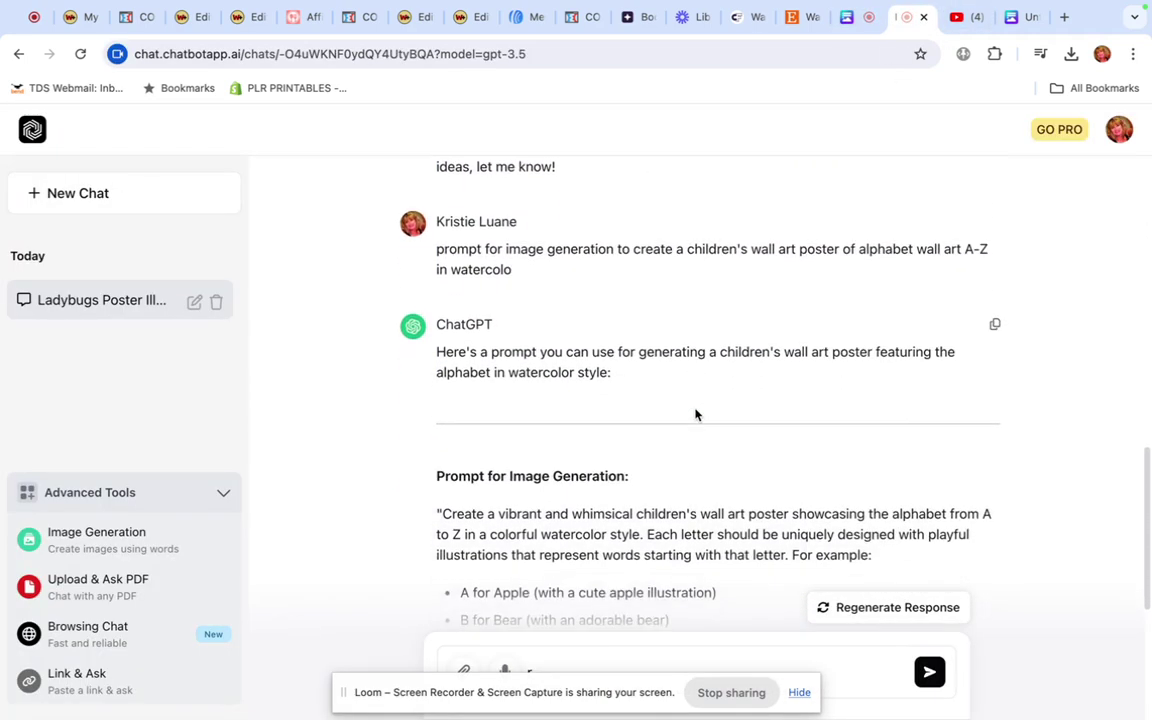
scroll(696, 414, up, 1)
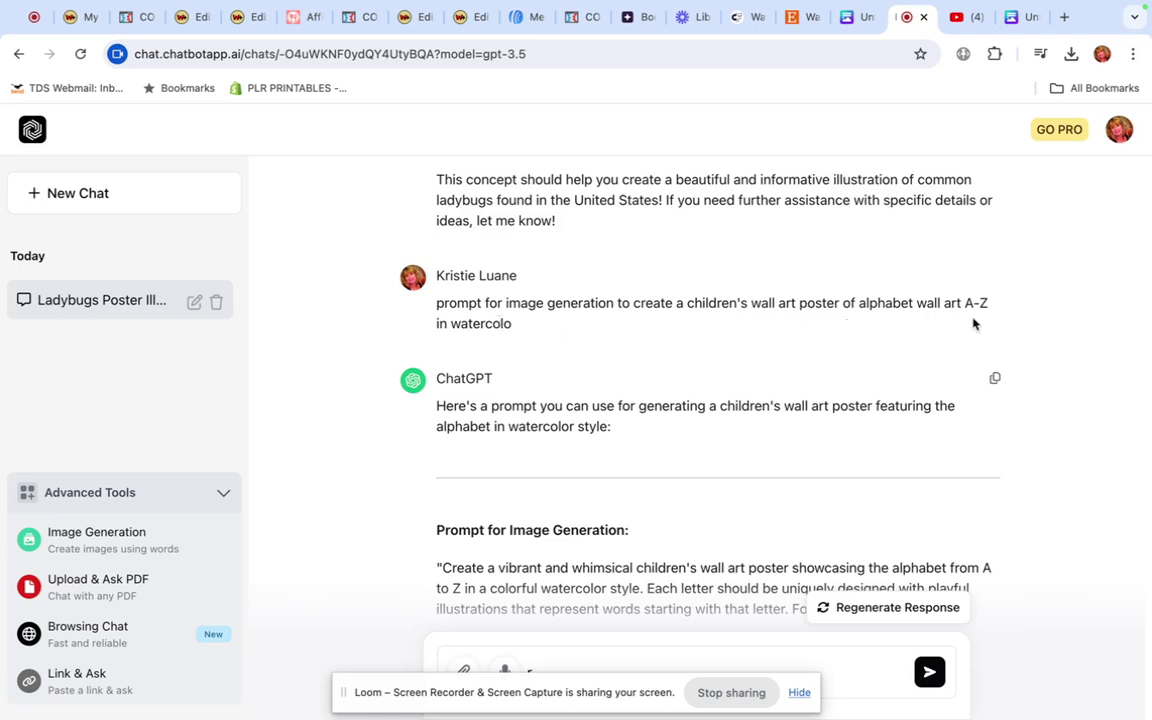
scroll(880, 338, down, 1)
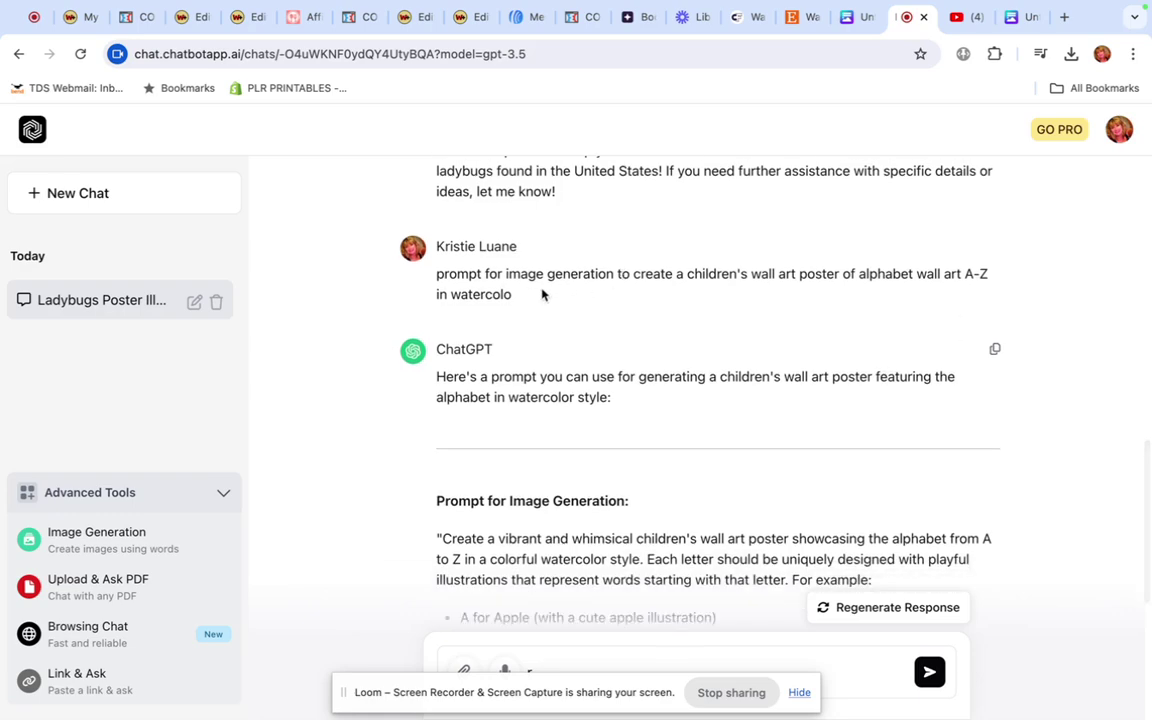
scroll(519, 297, down, 5)
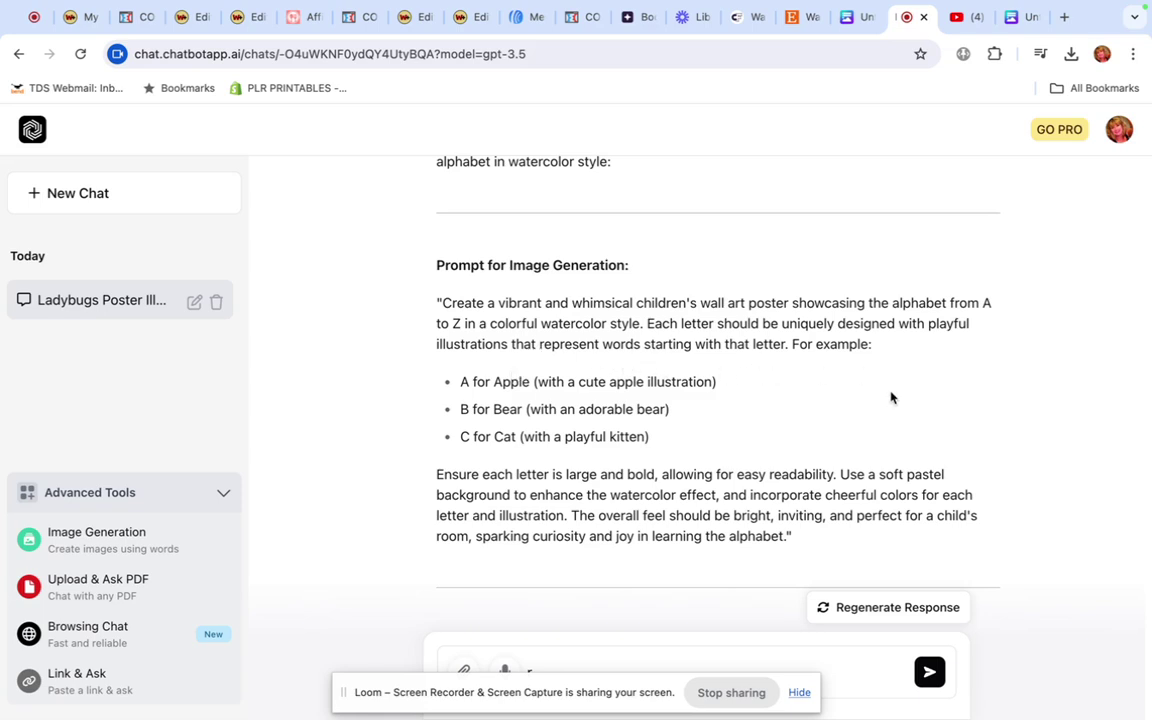
scroll(880, 398, down, 2)
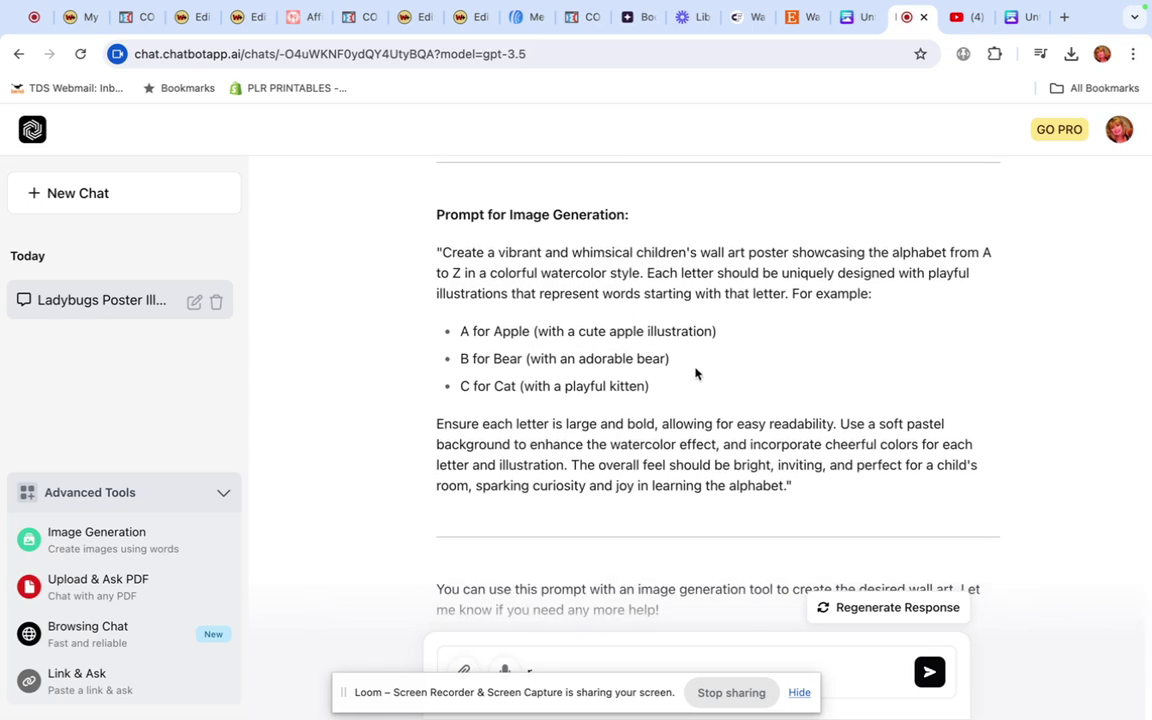
scroll(705, 418, down, 2)
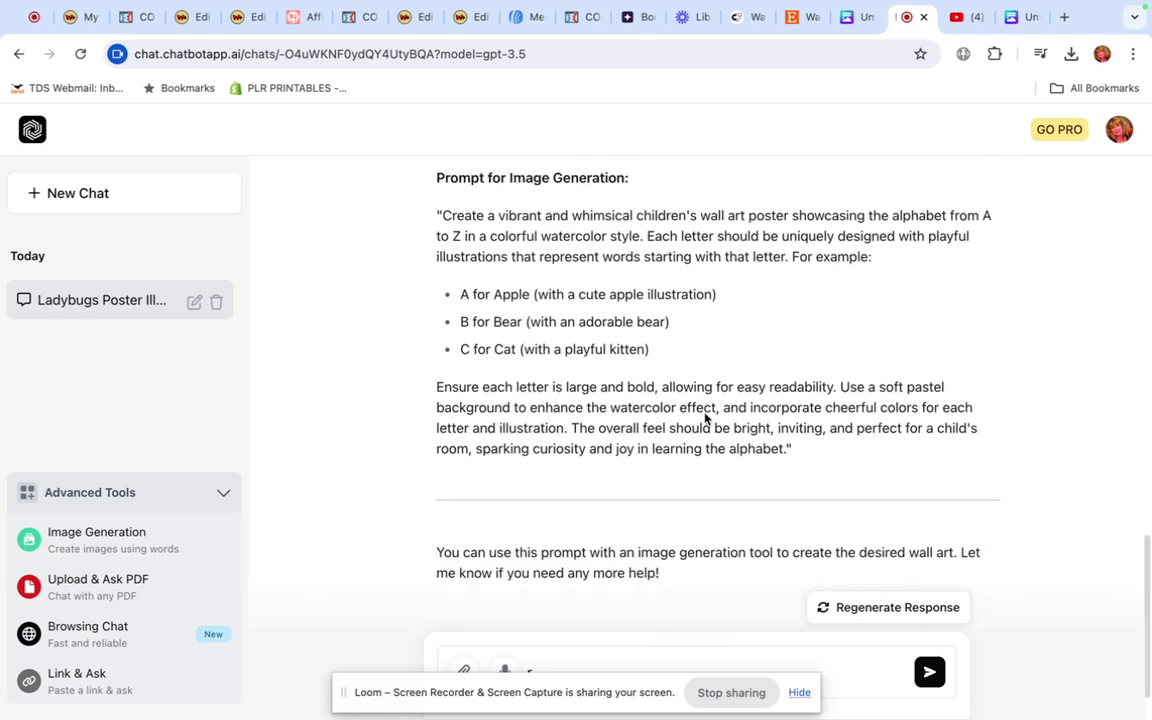
scroll(704, 411, up, 3)
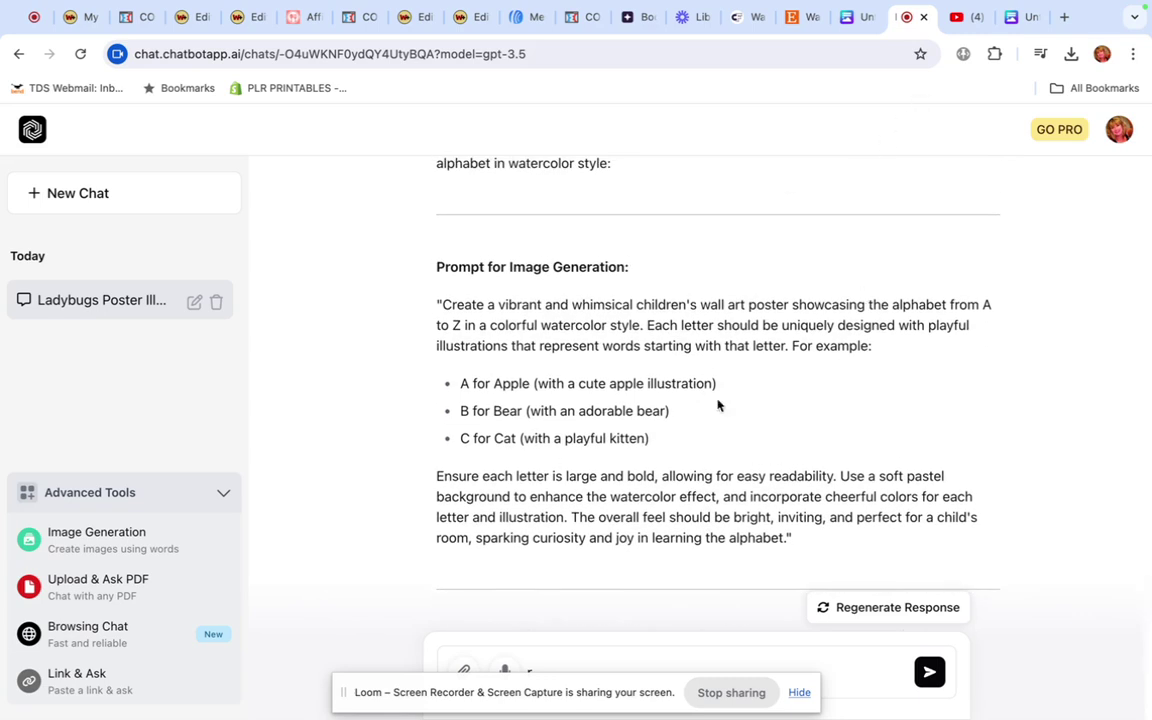
drag(689, 440, 429, 306)
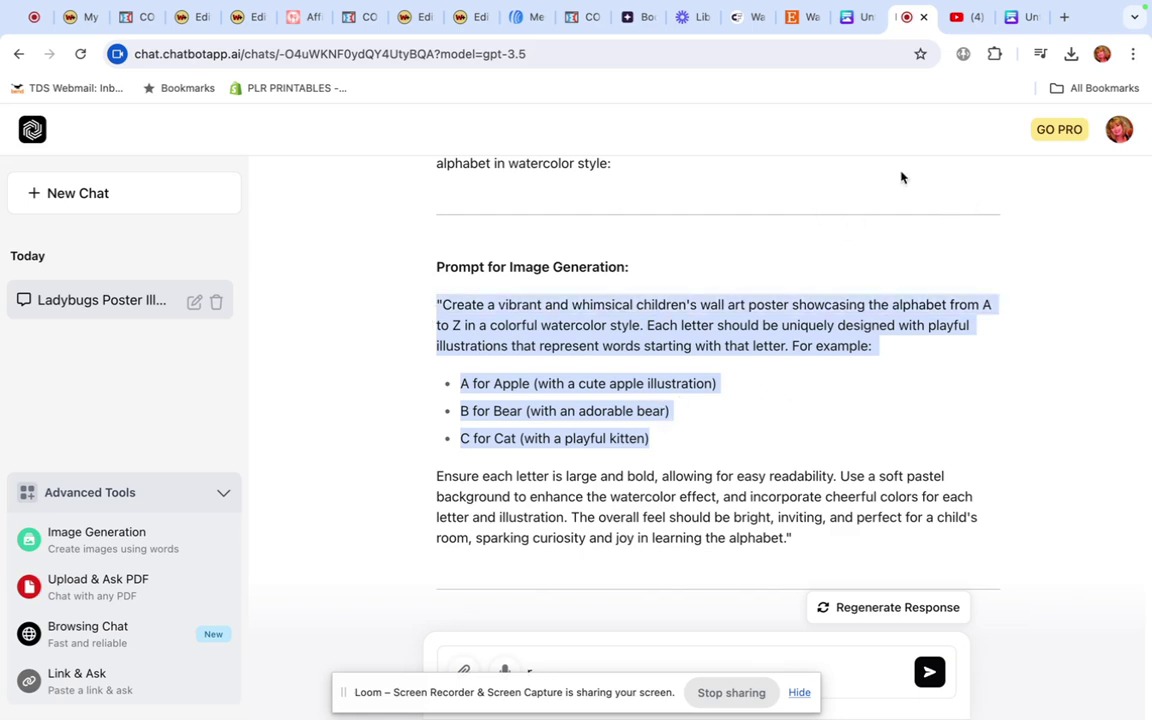
Return to Canva and insert the first generated alphabet image from Magic Media into the design
click(1010, 17)
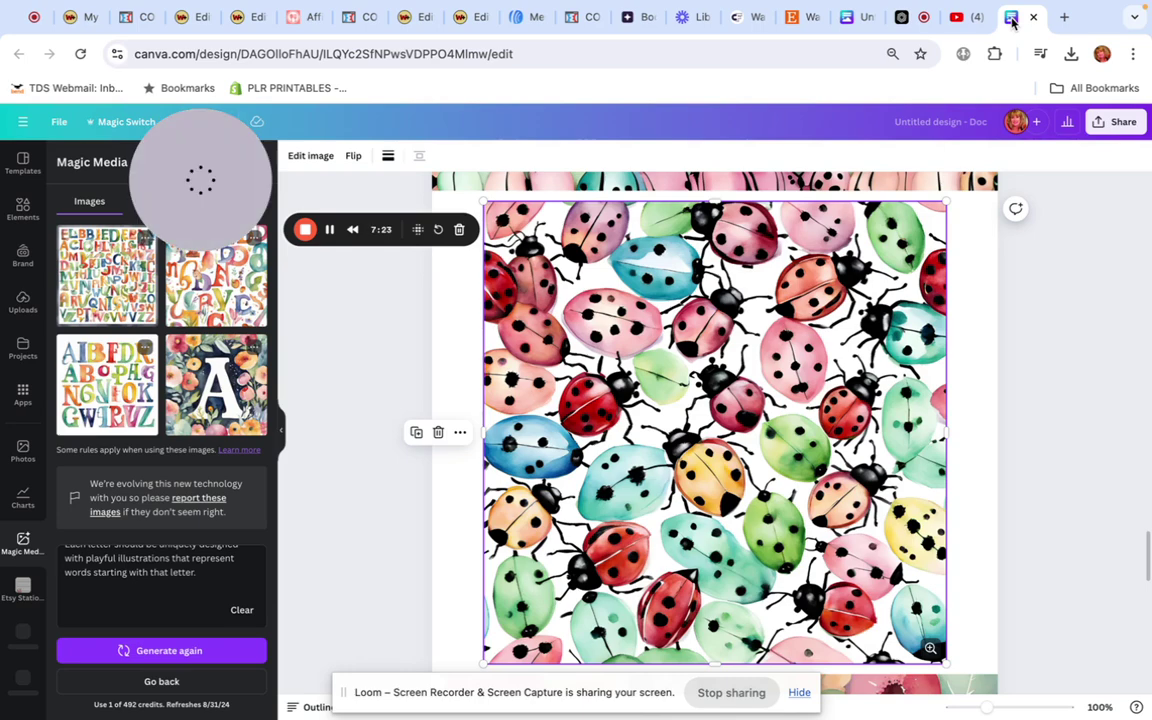
scroll(506, 364, down, 10)
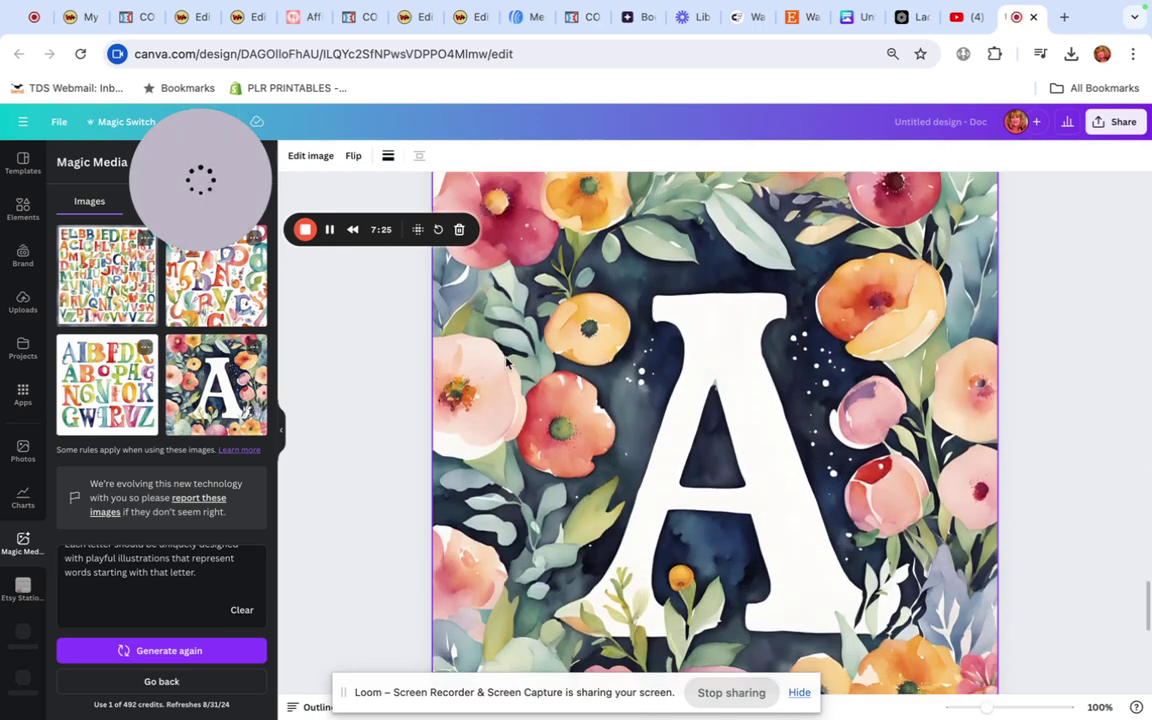
click(88, 280)
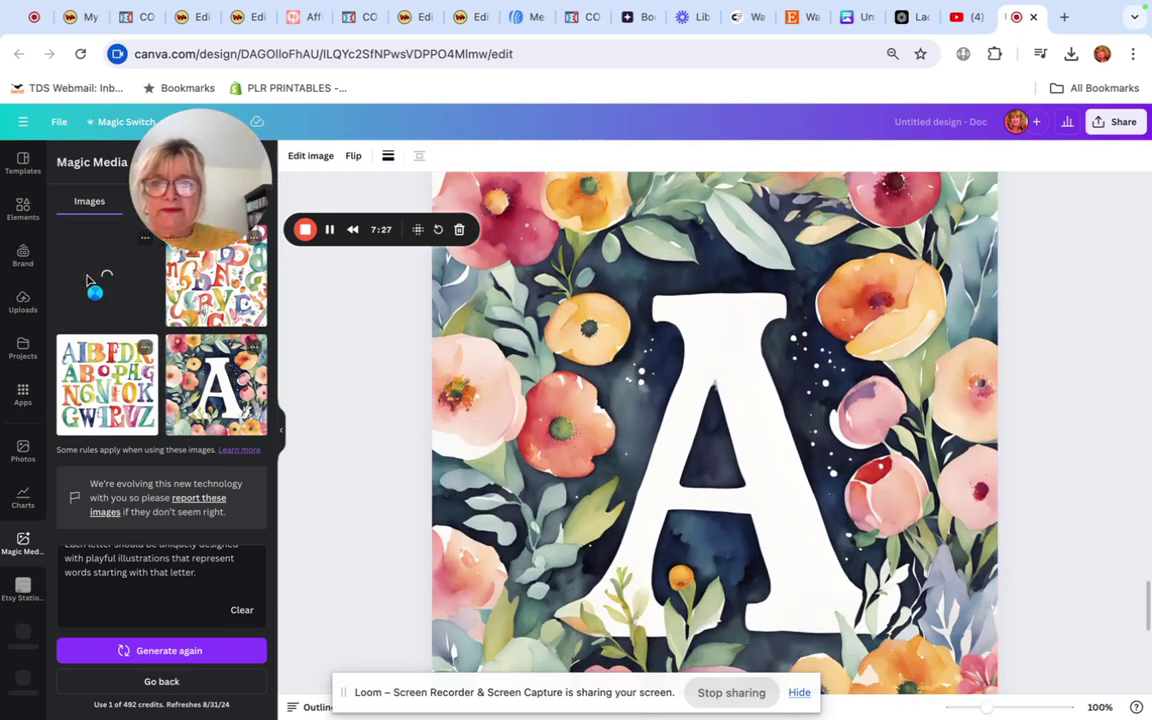
scroll(637, 455, down, 3)
scroll(637, 455, up, 5)
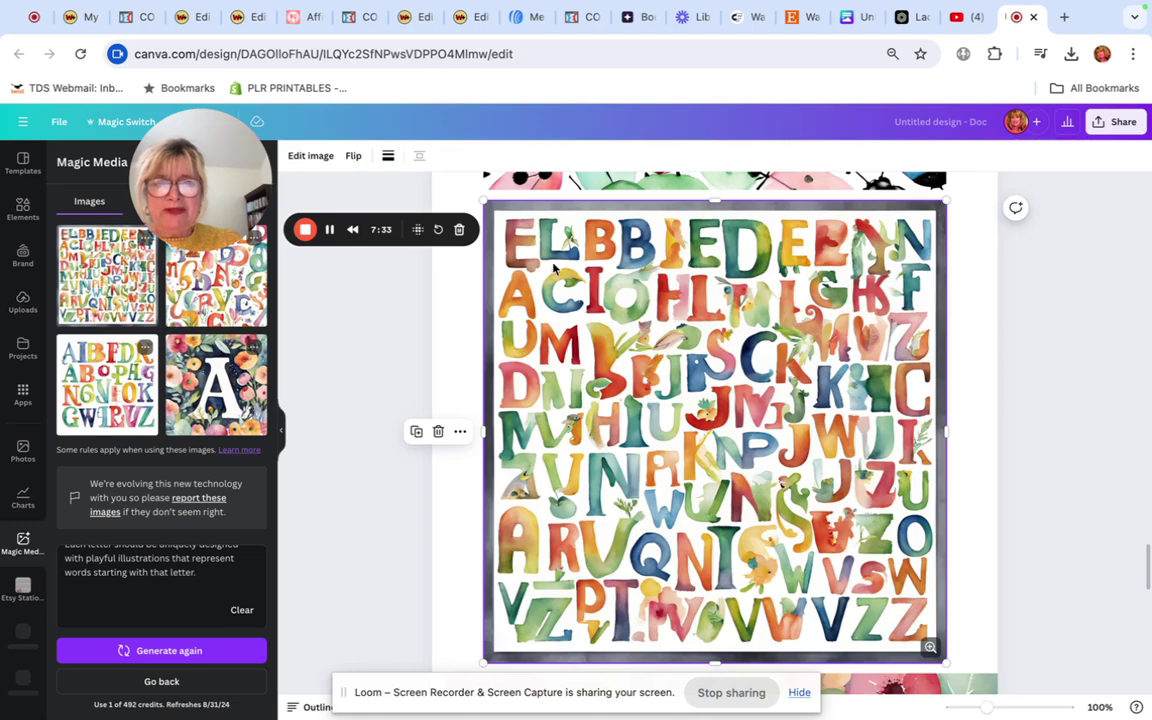
scroll(640, 364, up, 2)
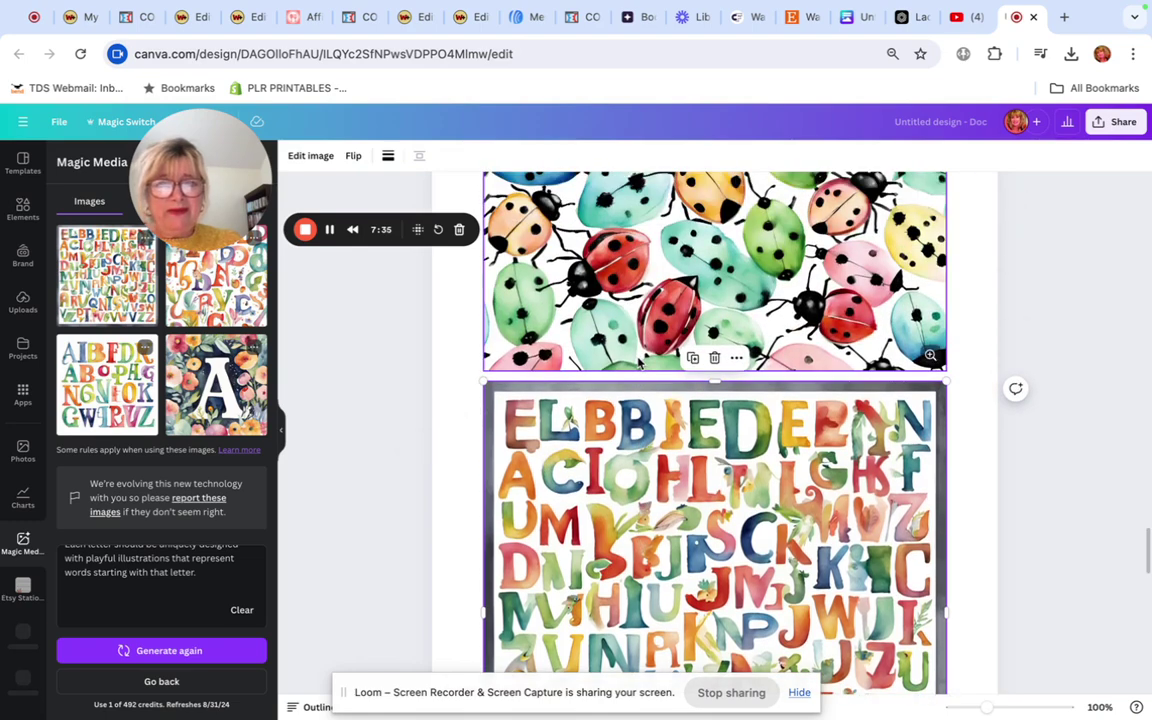
scroll(585, 392, down, 3)
Insert the second and third generated alphabet images into the design
click(202, 303)
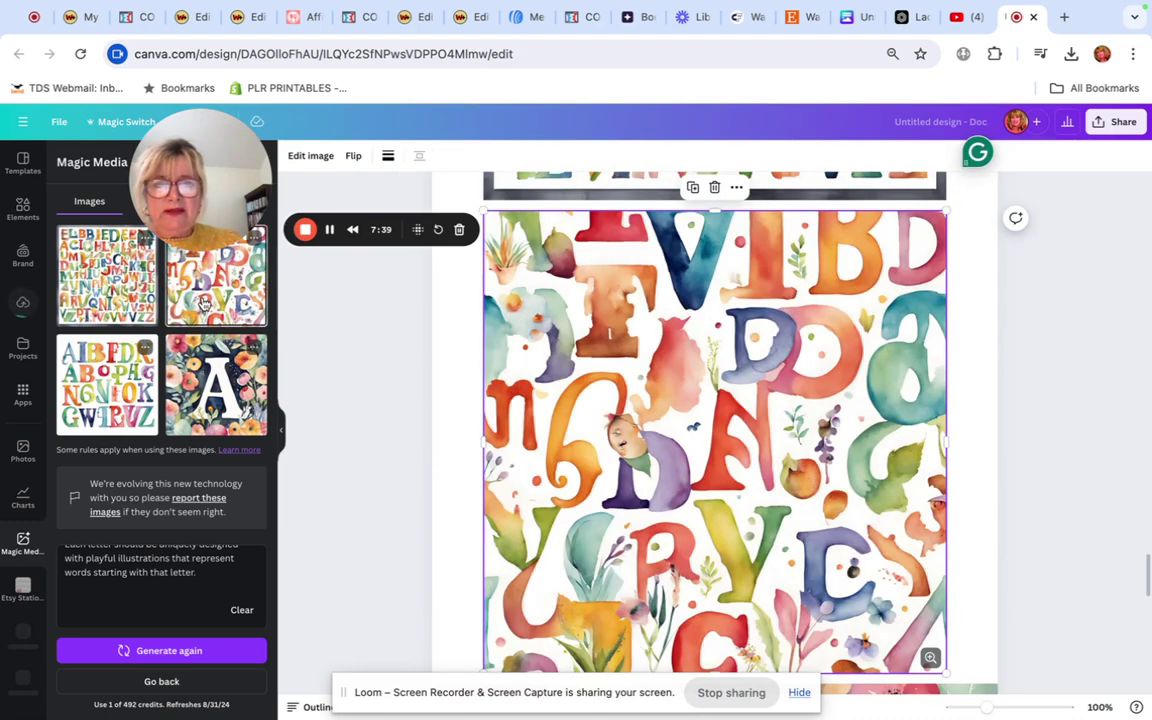
scroll(793, 422, down, 1)
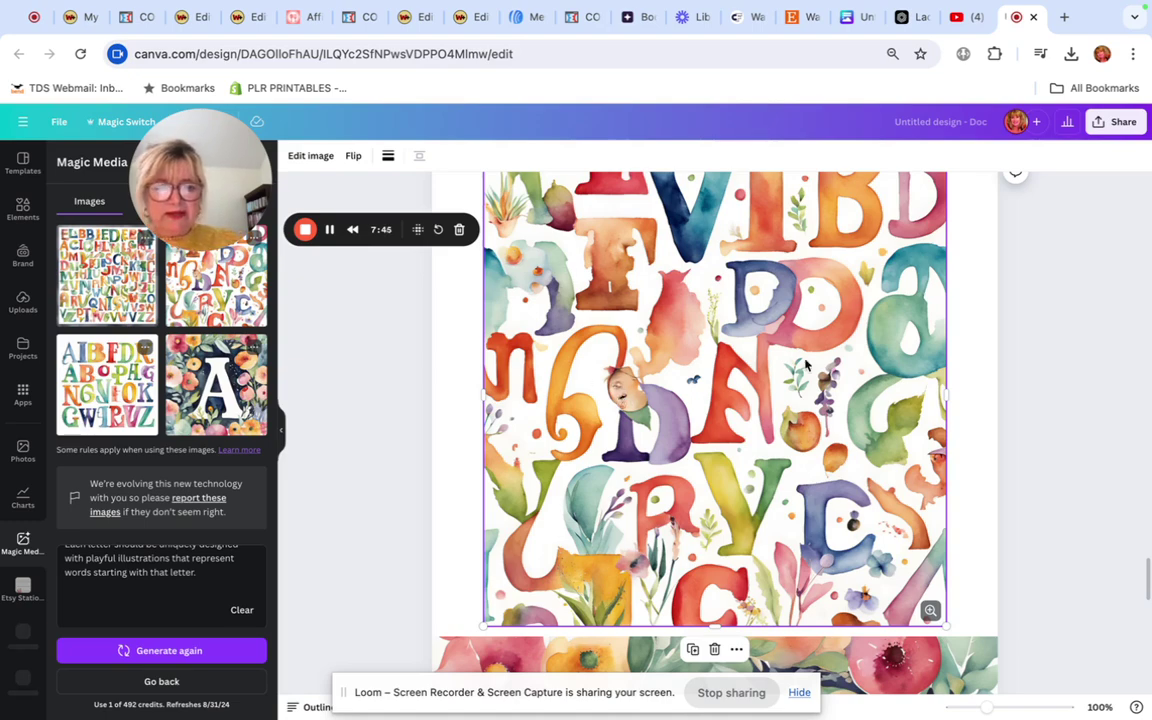
scroll(866, 397, down, 5)
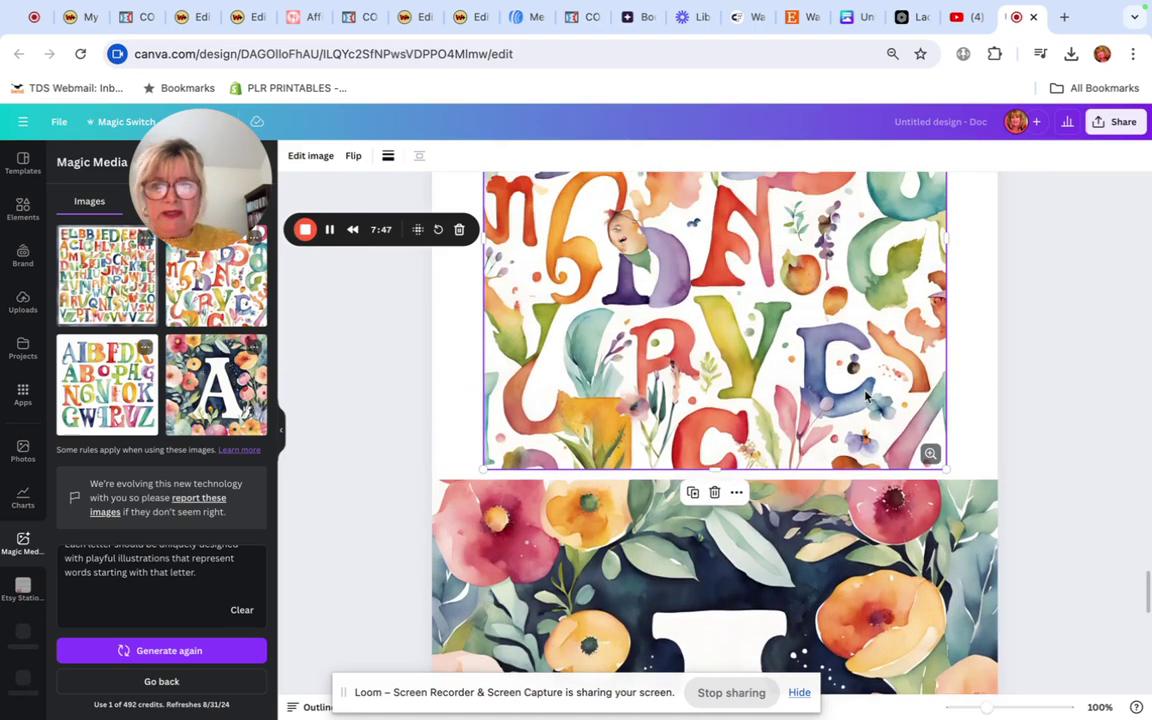
click(100, 400)
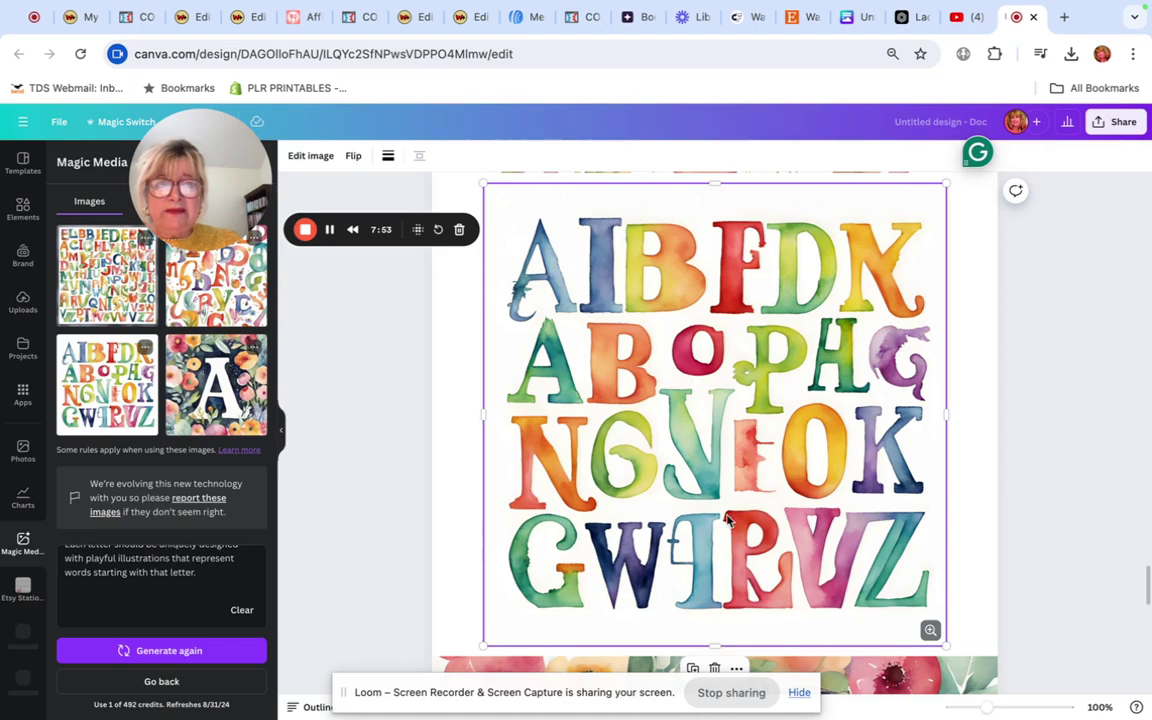
scroll(695, 560, down, 1)
scroll(695, 560, down, 8)
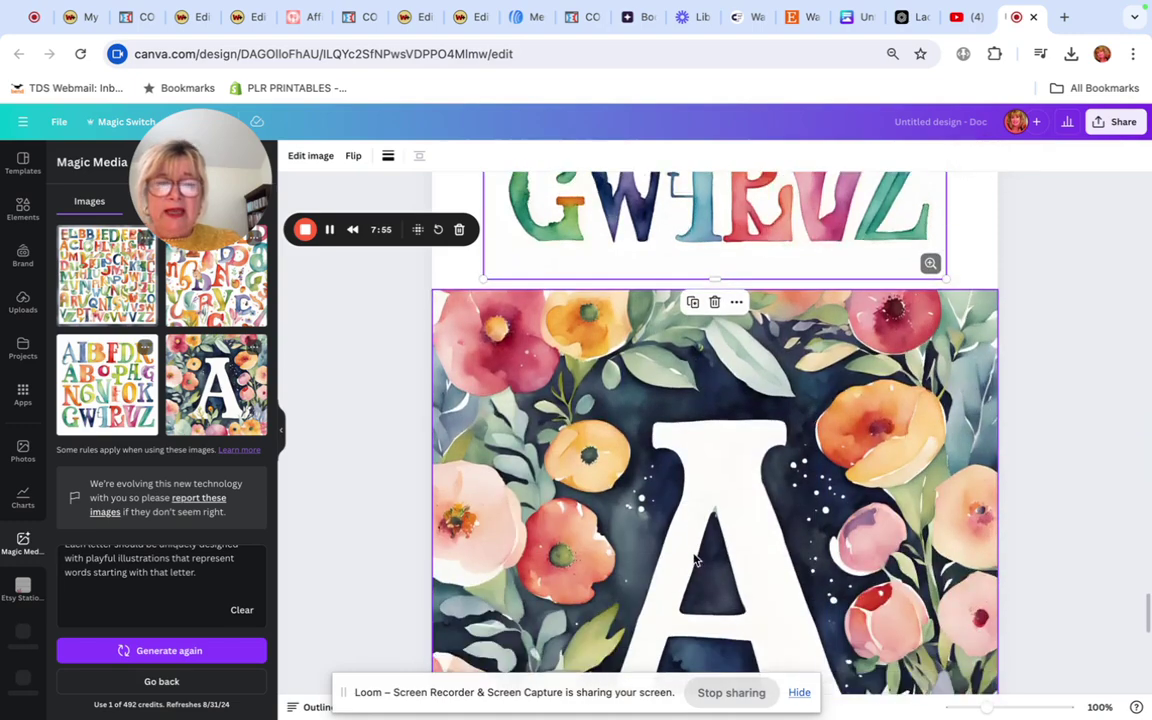
scroll(695, 560, up, 8)
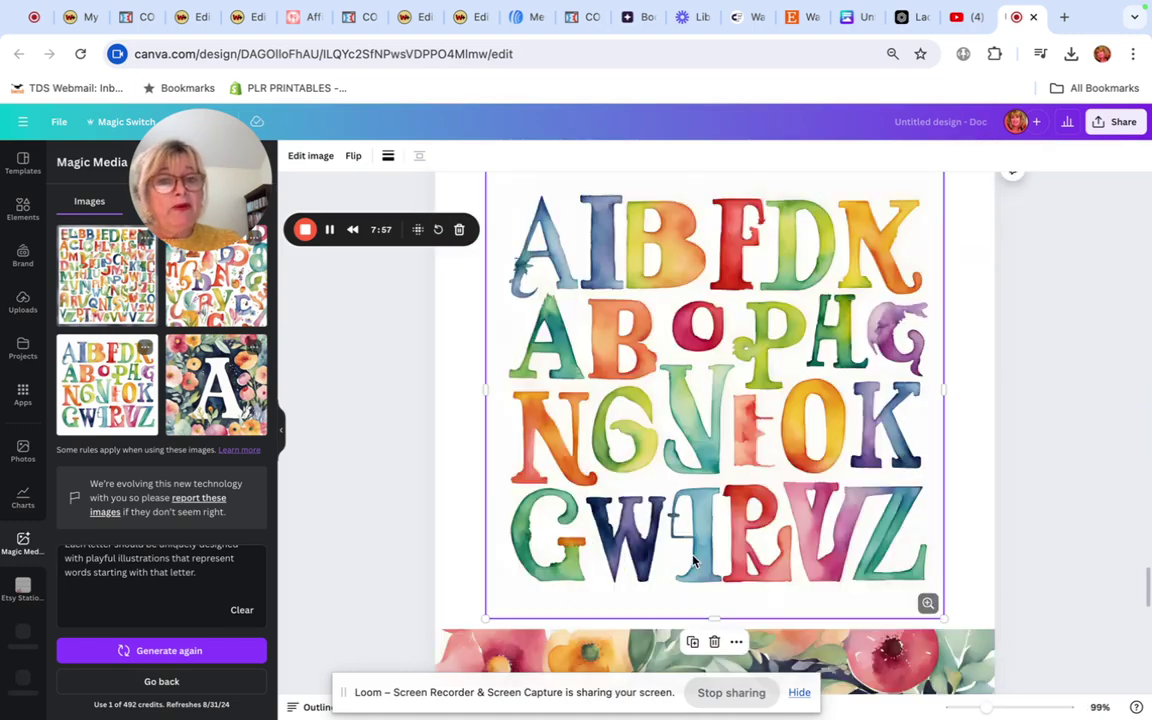
scroll(695, 562, down, 8)
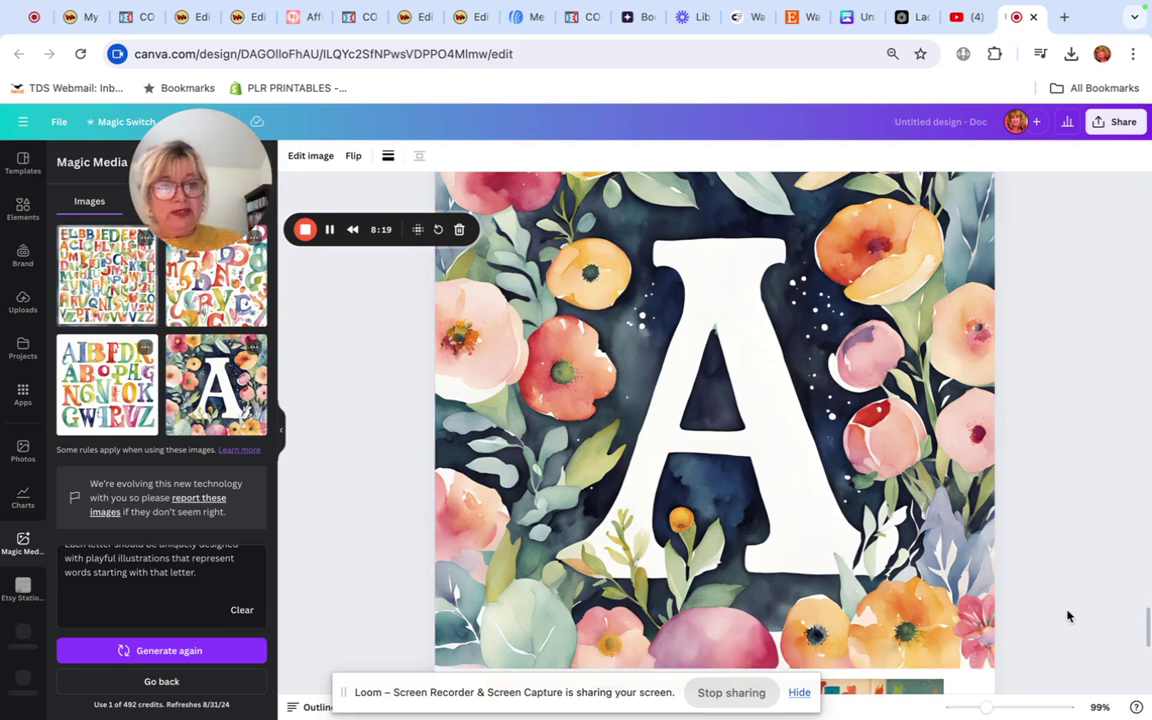
click(715, 453)
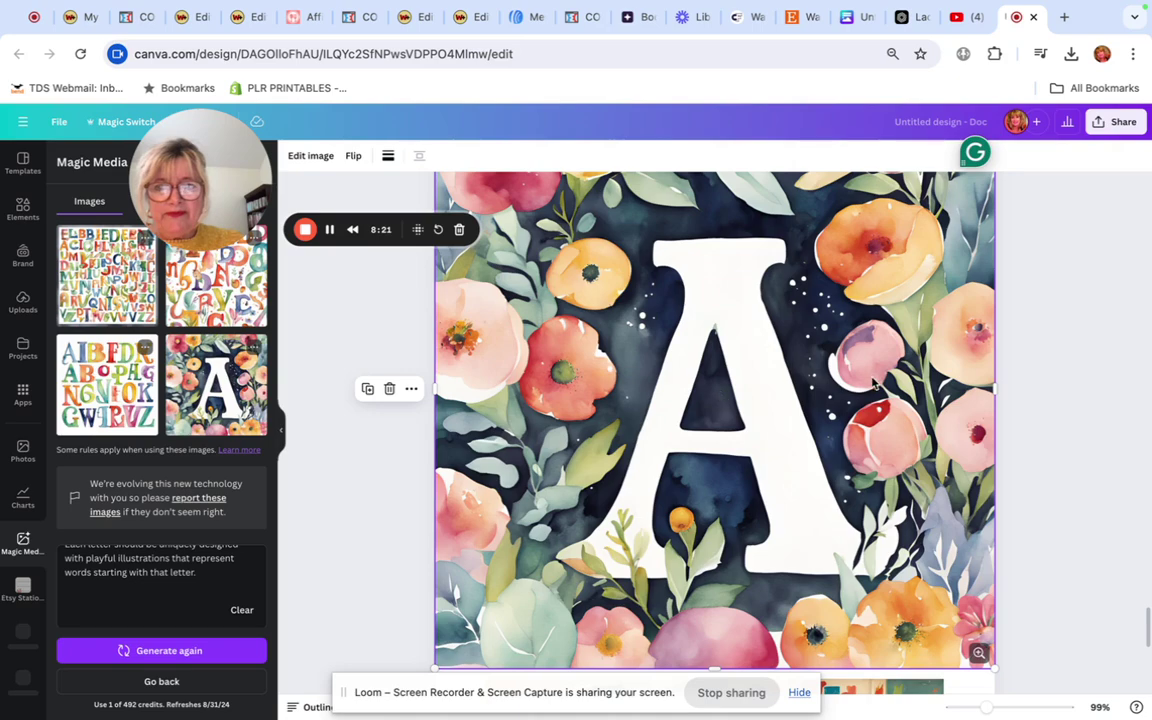
double_click(968, 455)
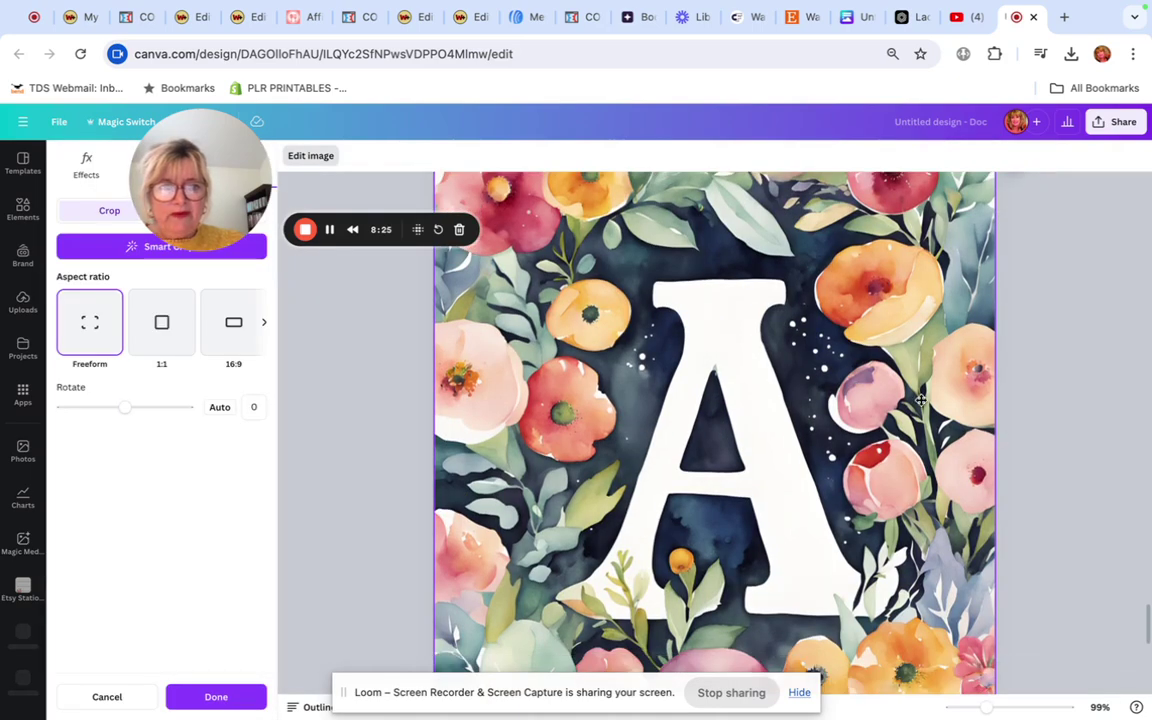
key(Return)
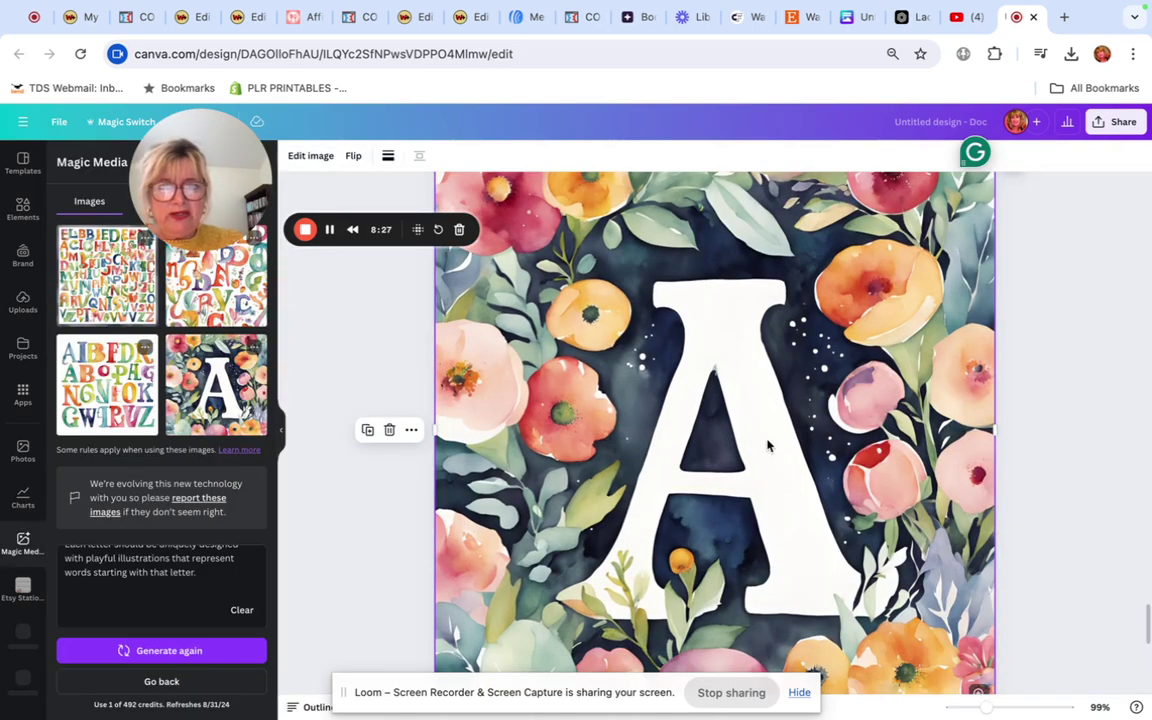
scroll(790, 480, down, 3)
scroll(790, 480, up, 3)
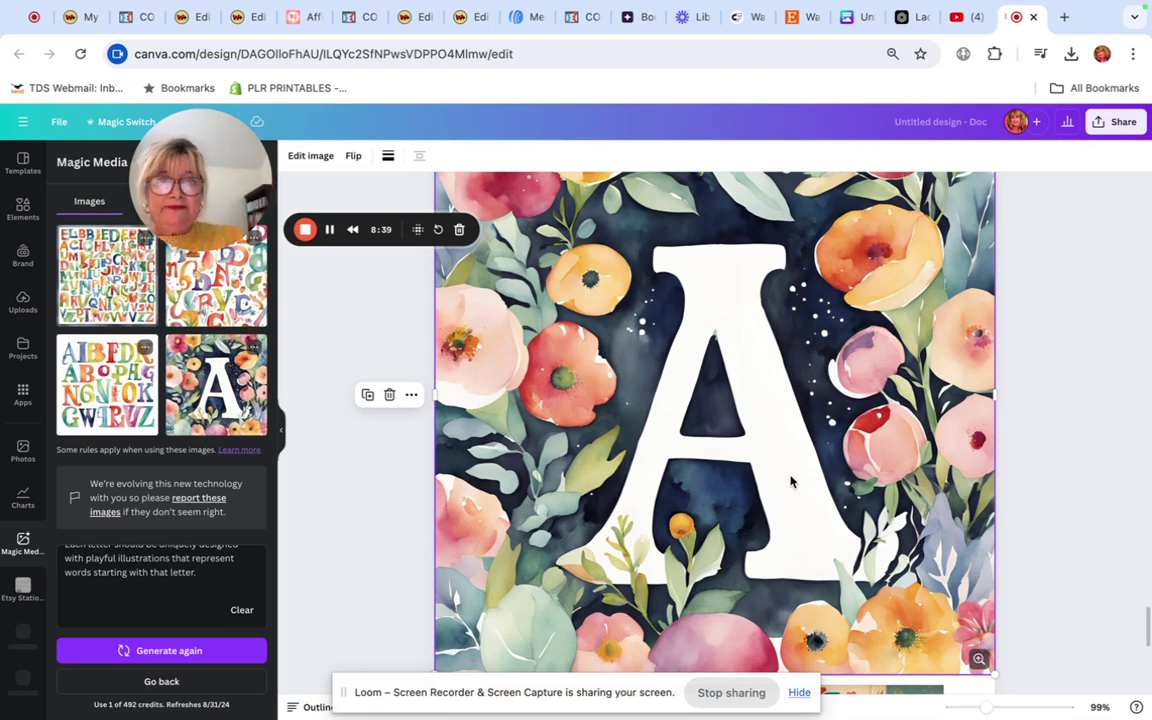
Browse the Watercolor Baby Bug Clipart previews and download the 180 MB zip pack
click(753, 20)
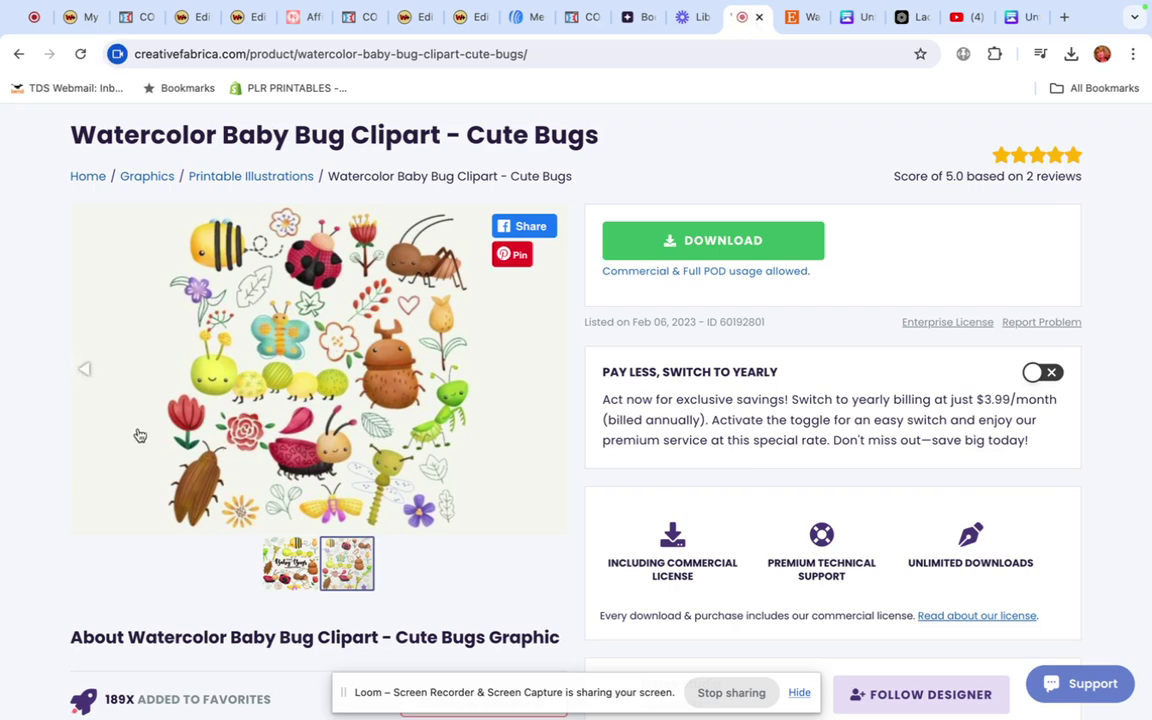
scroll(100, 332, up, 1)
scroll(103, 334, up, 2)
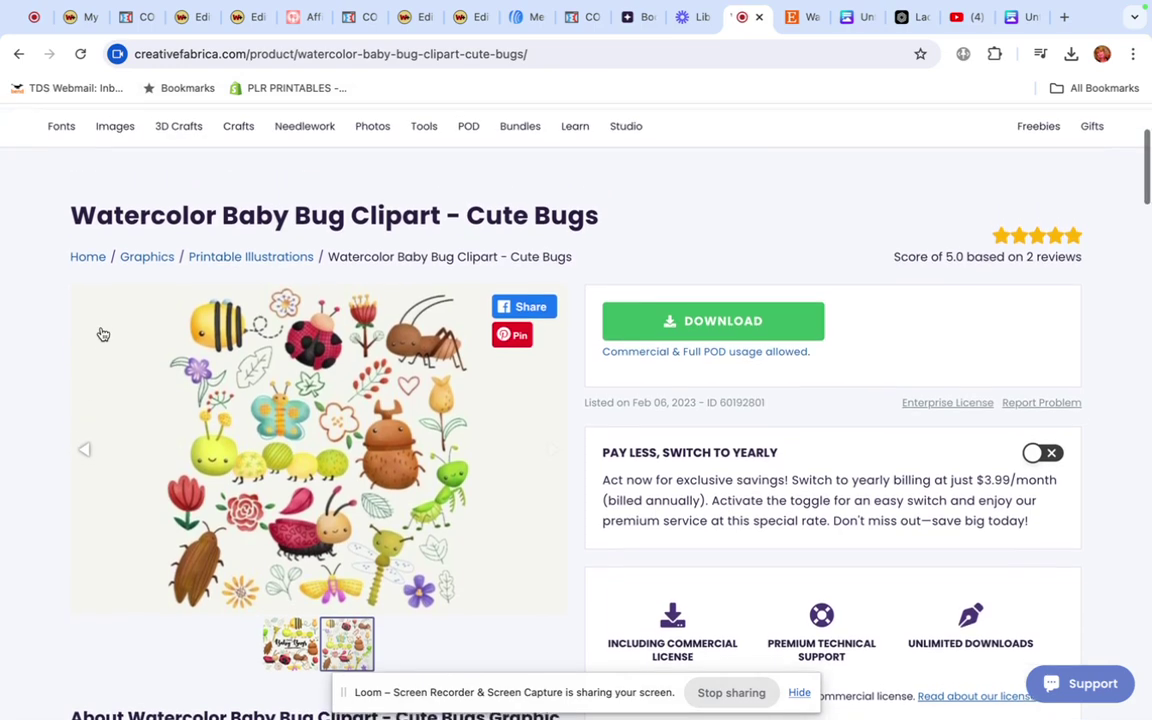
scroll(103, 334, down, 2)
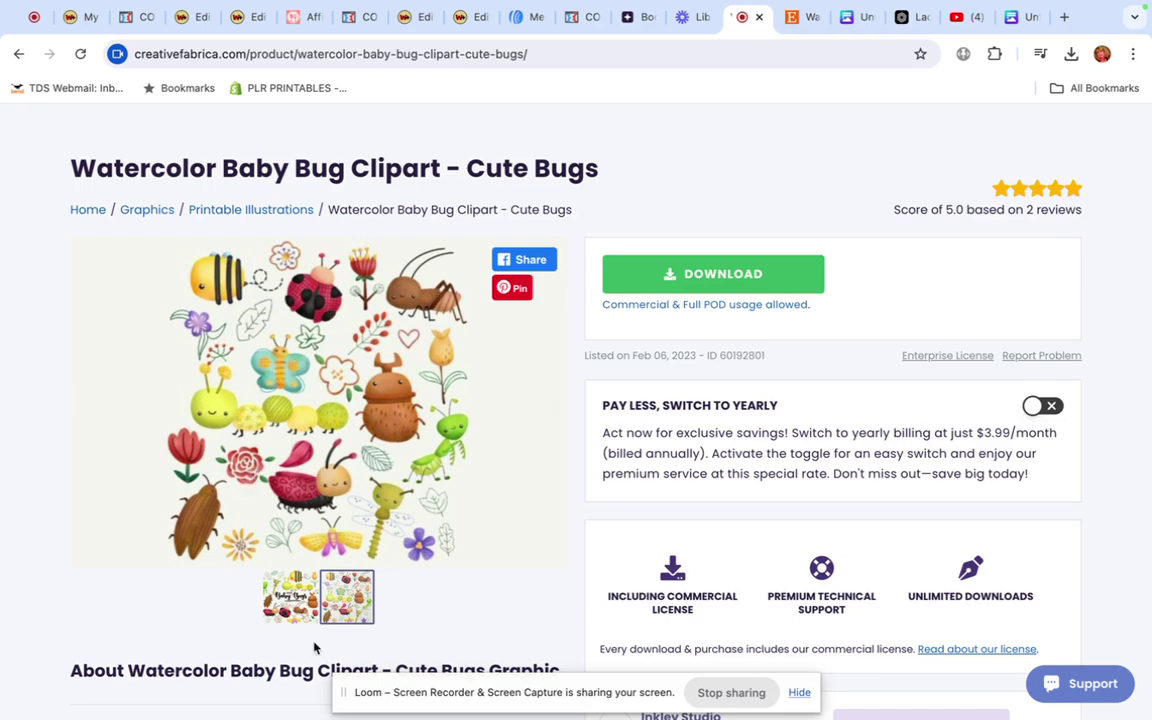
click(284, 610)
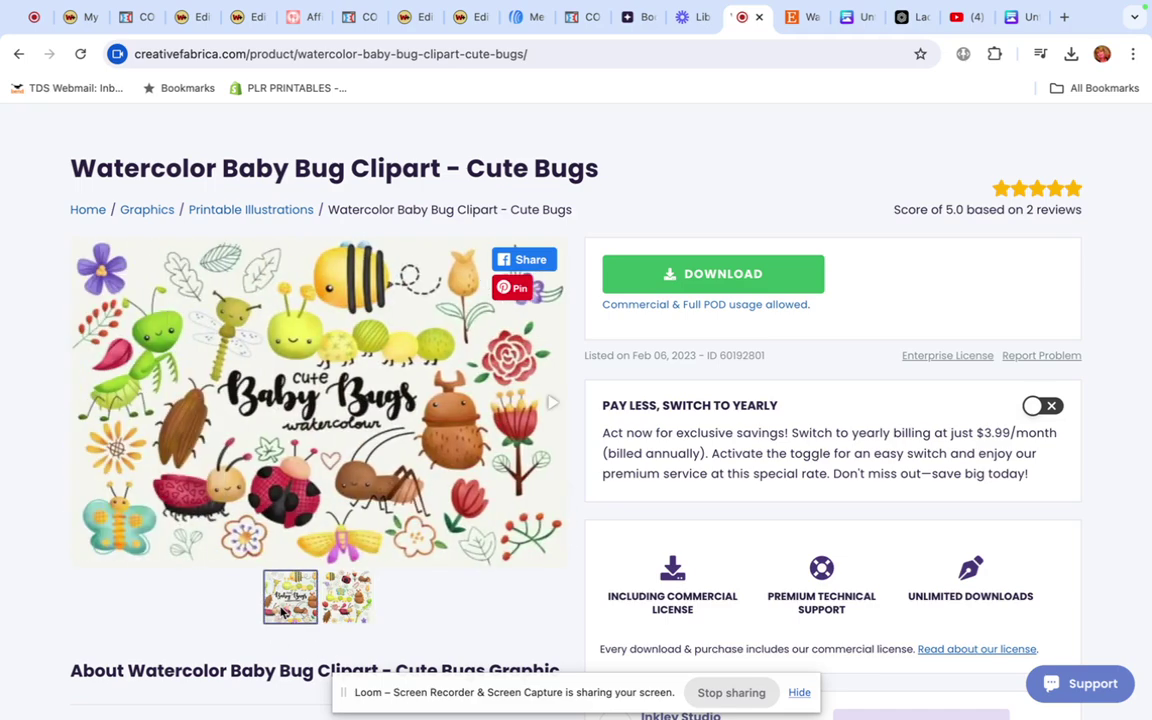
click(346, 597)
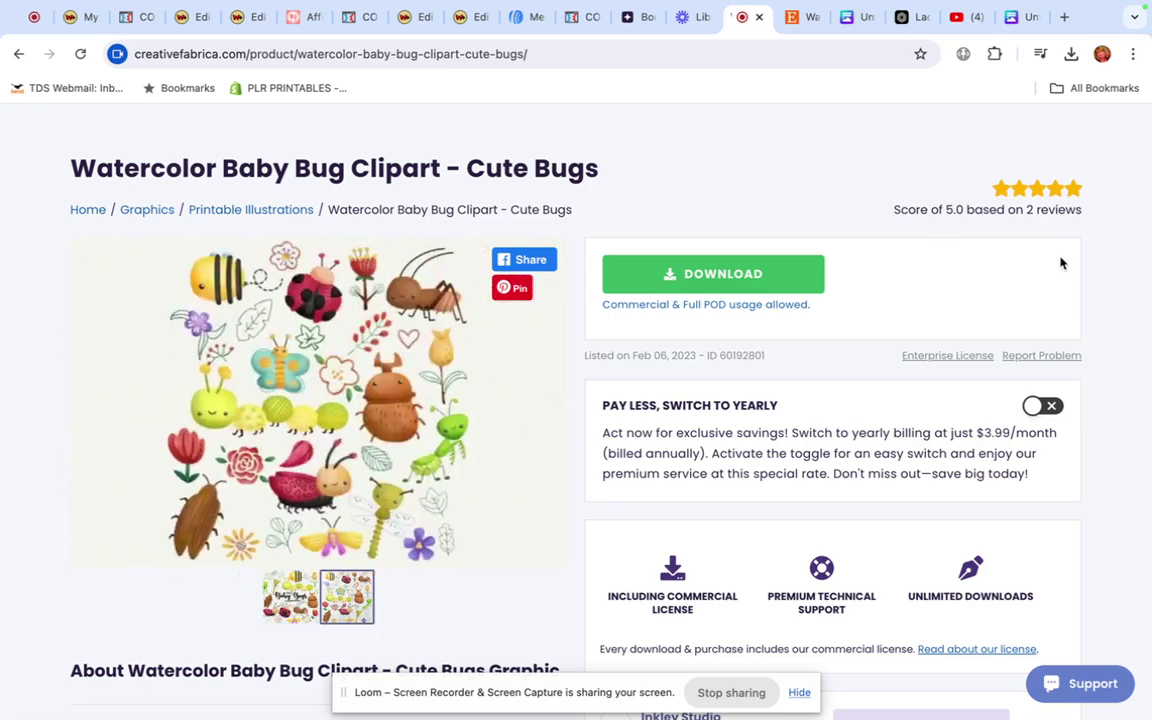
click(749, 283)
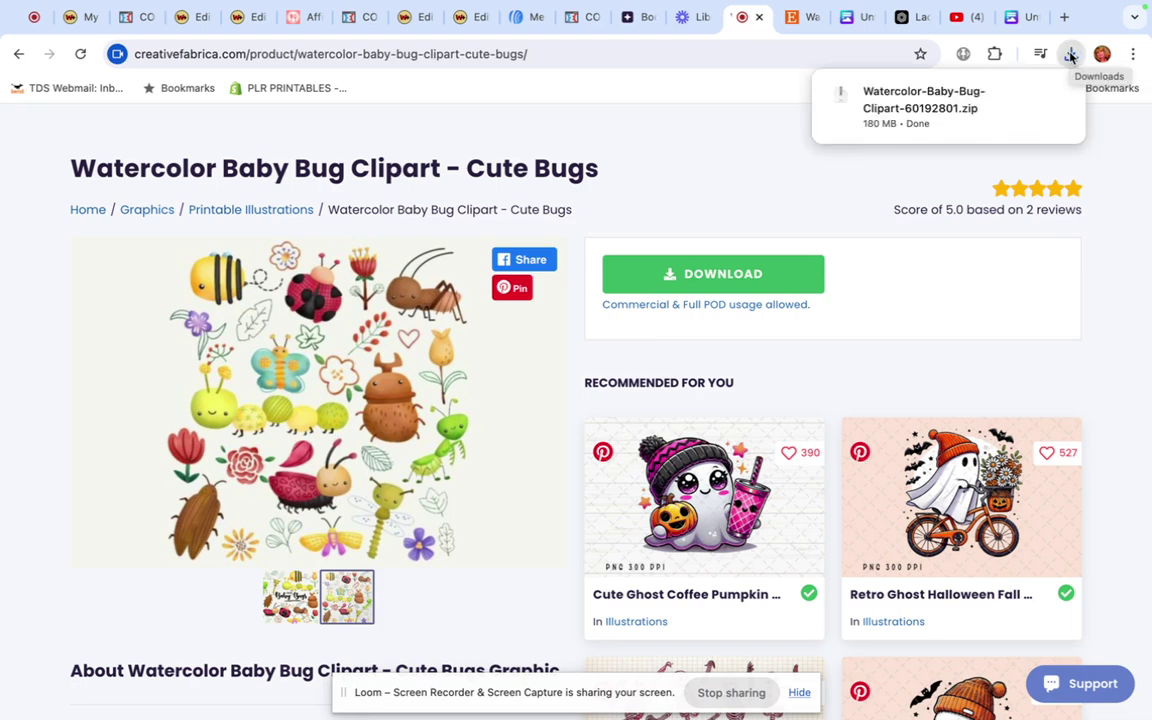
Open the downloaded zip, check the numbered PNG folder in Finder, then return to Chrome
click(962, 106)
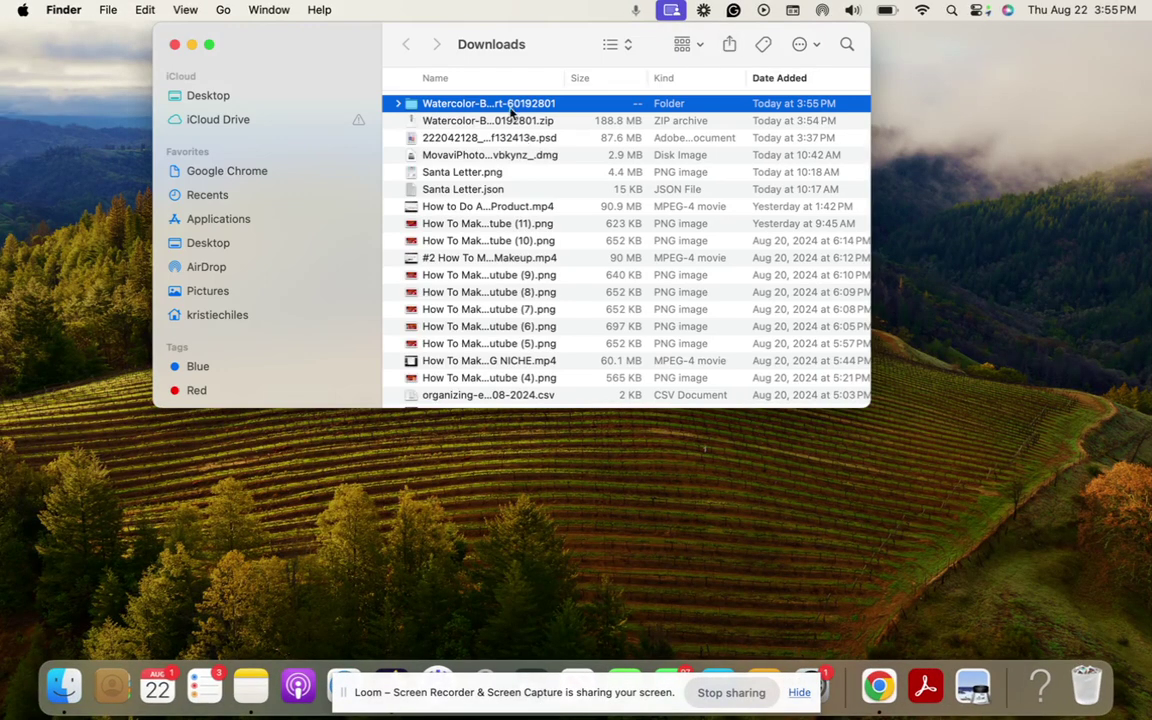
double_click(509, 105)
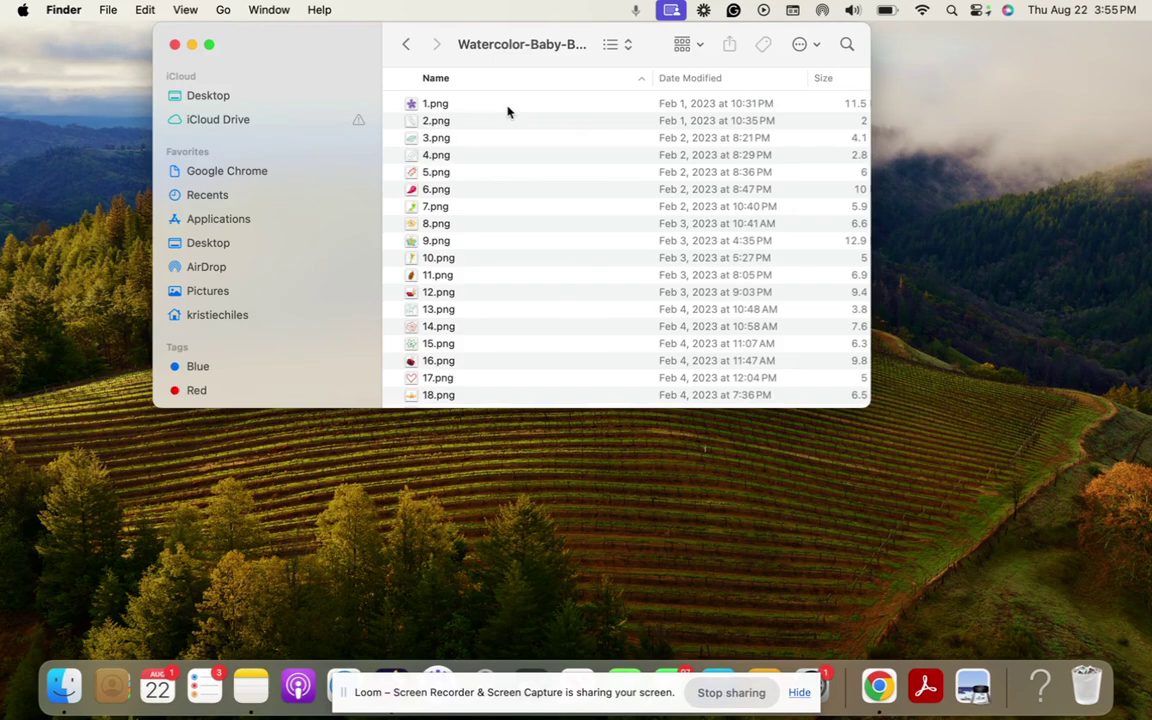
click(866, 708)
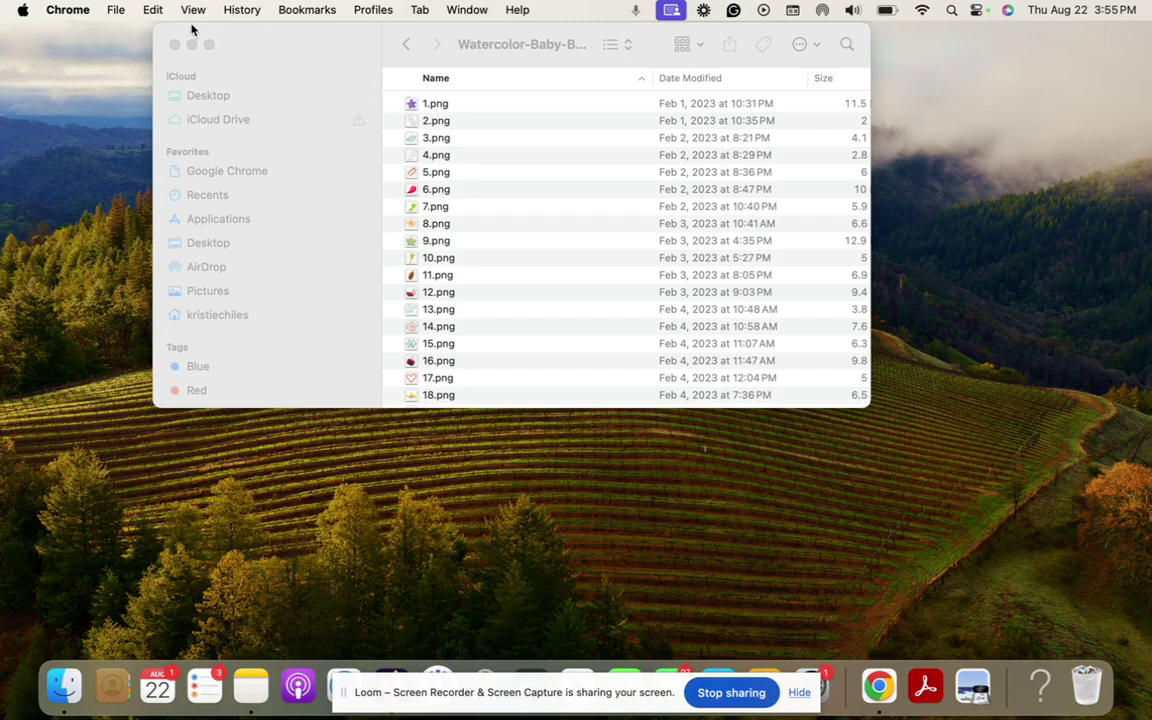
drag(247, 52, 64, 63)
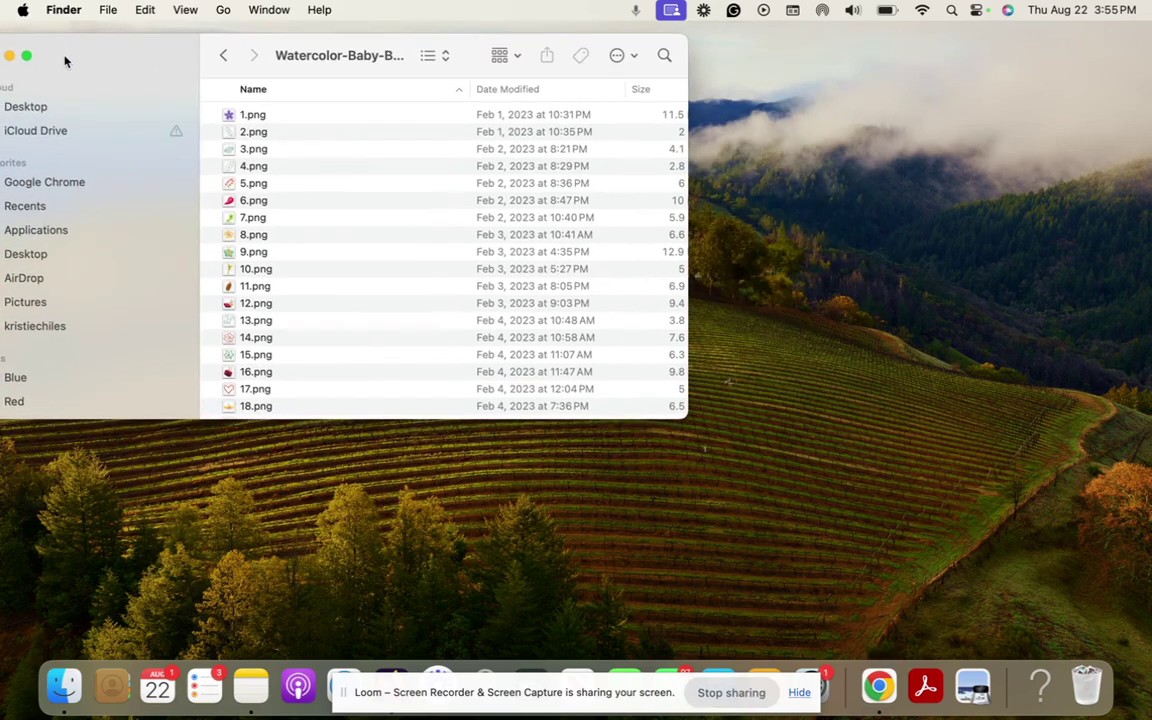
click(880, 690)
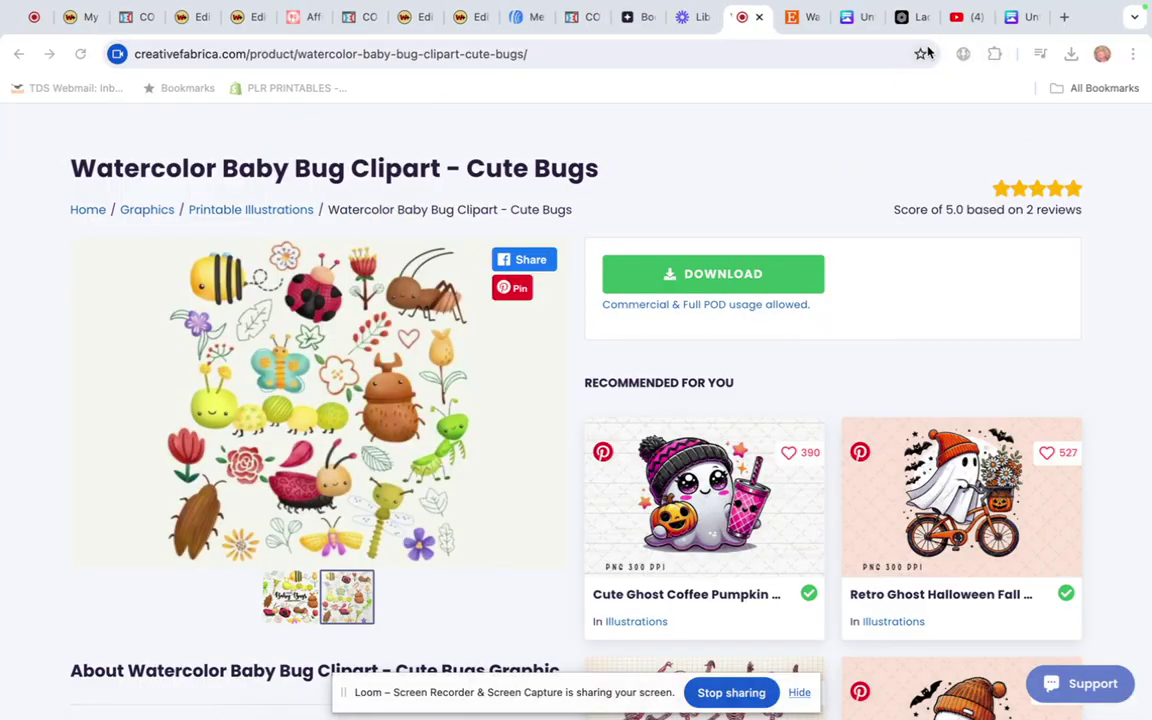
Upload every PNG from the Watercolor-Baby-Bug-Clipart-60192801 folder to Canva's Uploads
click(853, 17)
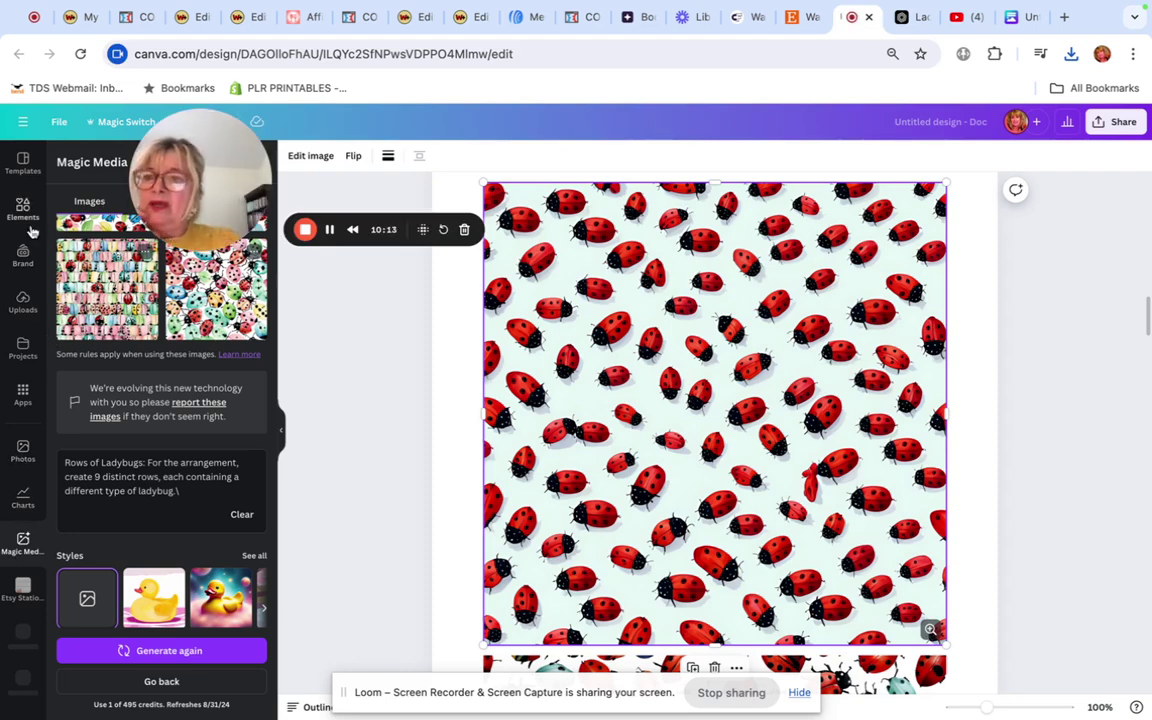
click(22, 300)
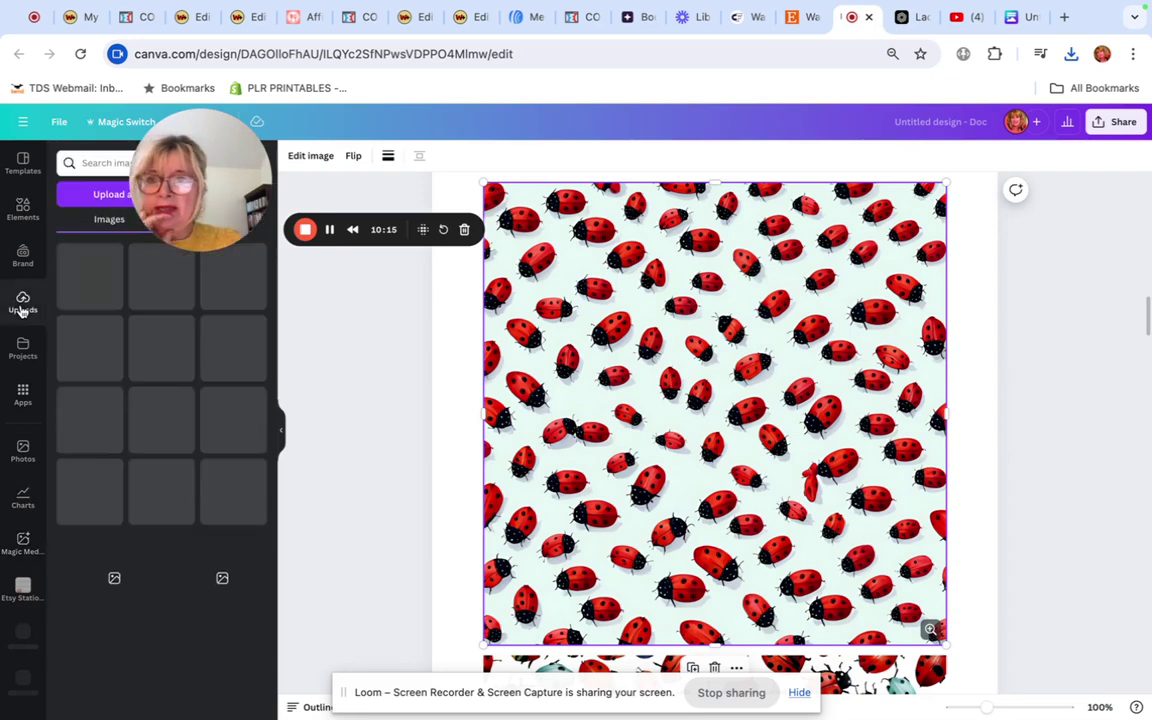
drag(208, 196, 753, 486)
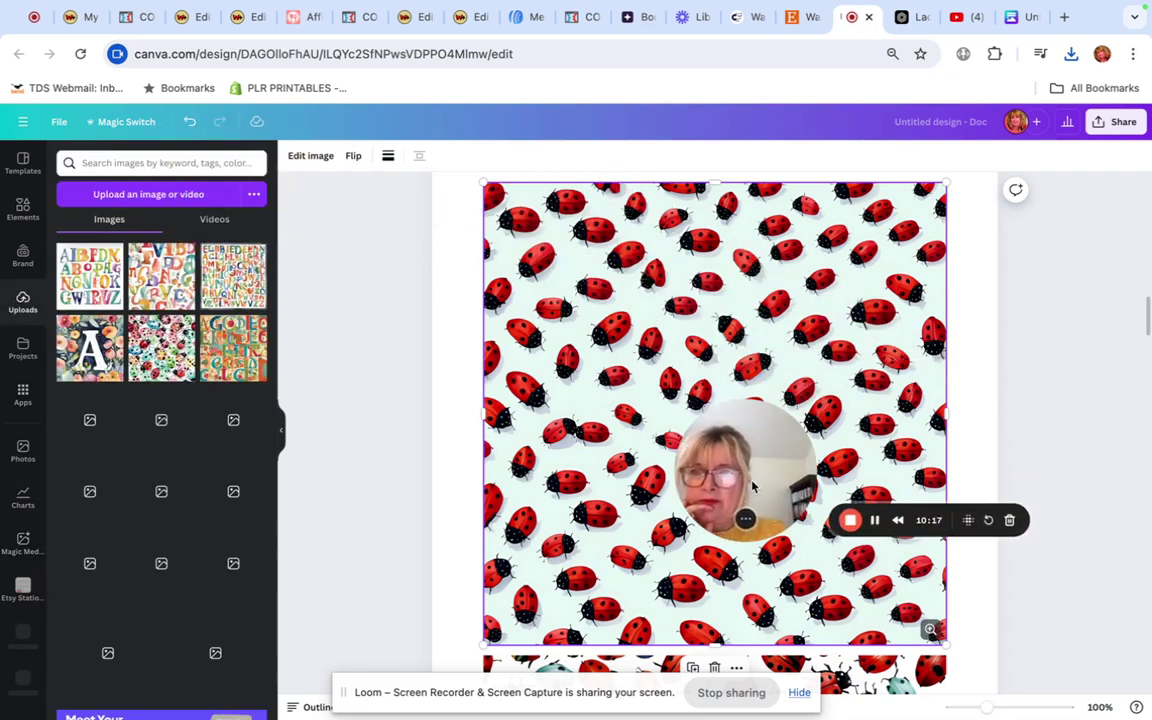
click(145, 196)
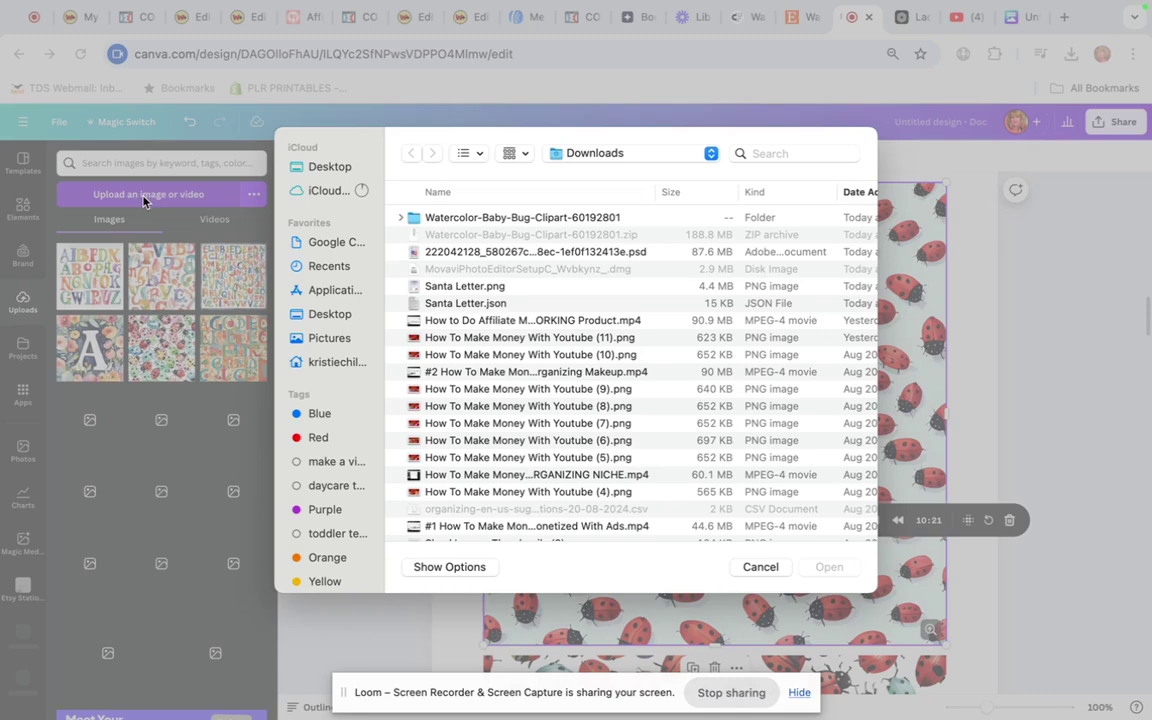
double_click(513, 218)
drag(498, 217, 468, 609)
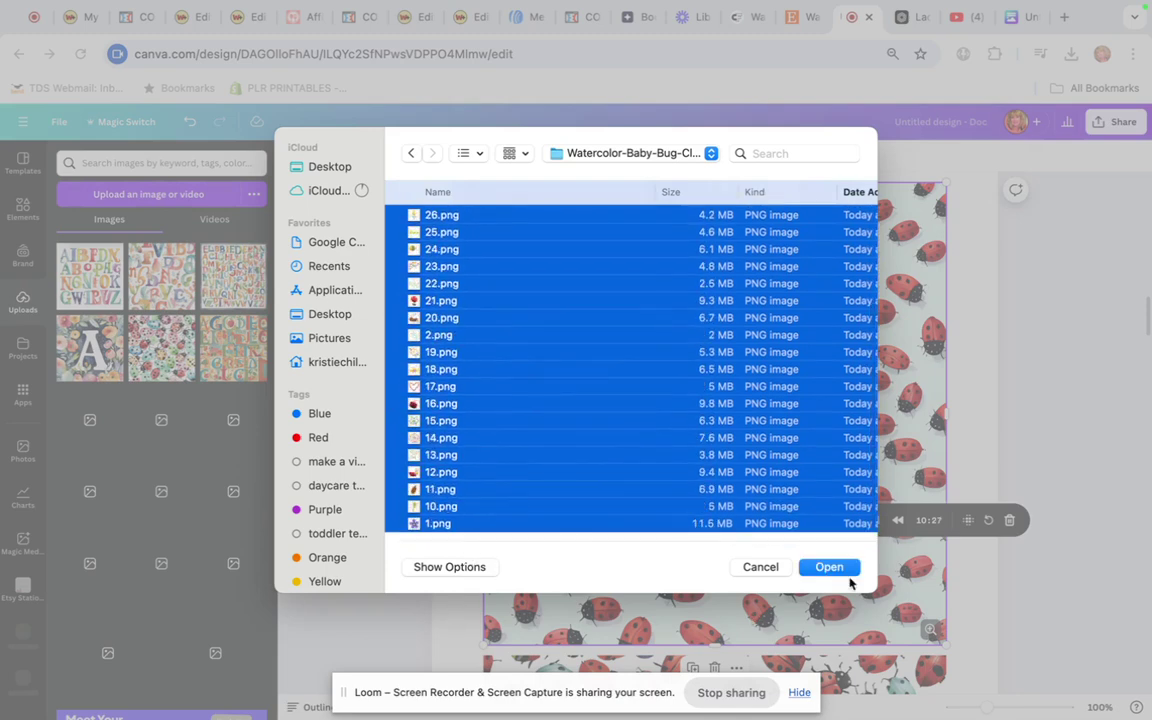
click(830, 567)
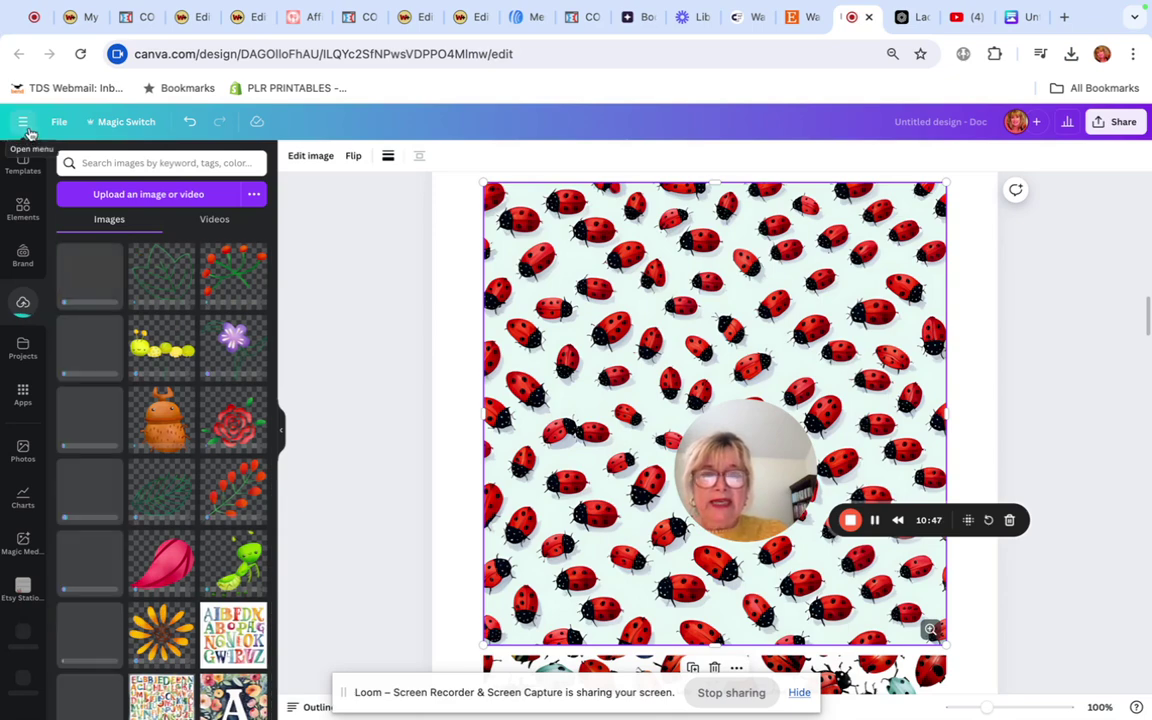
Scroll through the design while the bug clipart uploads finish loading
scroll(1072, 288, down, 5)
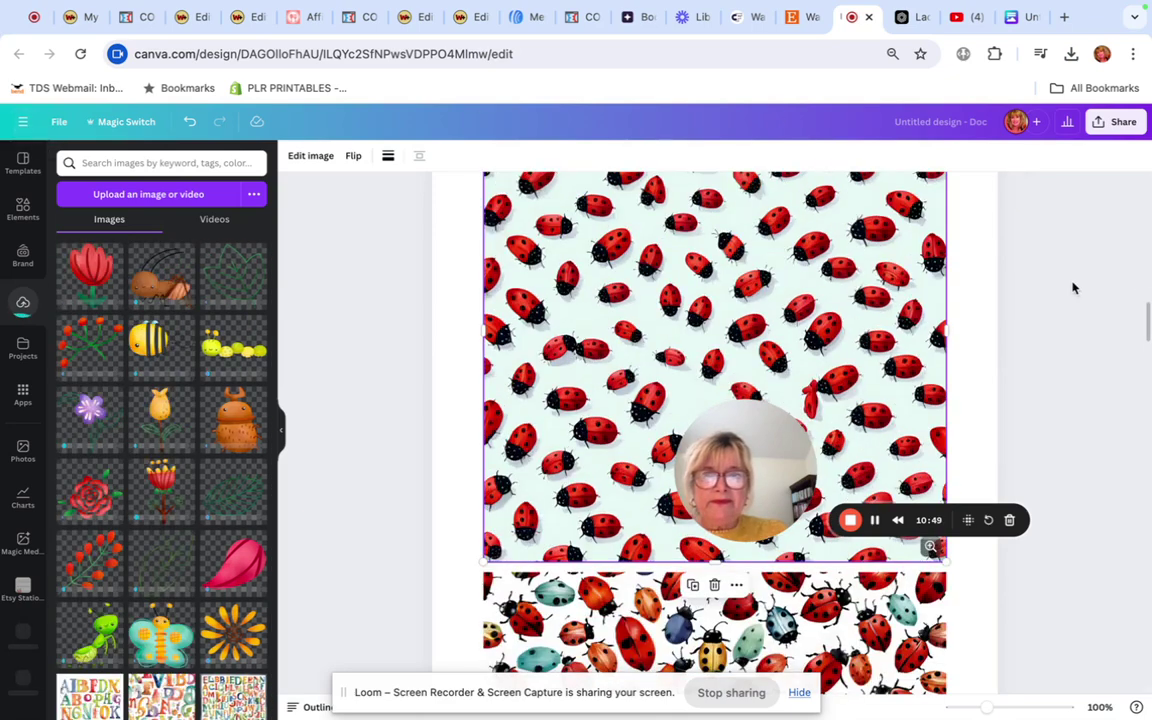
scroll(1072, 288, down, 10)
scroll(1072, 288, down, 4)
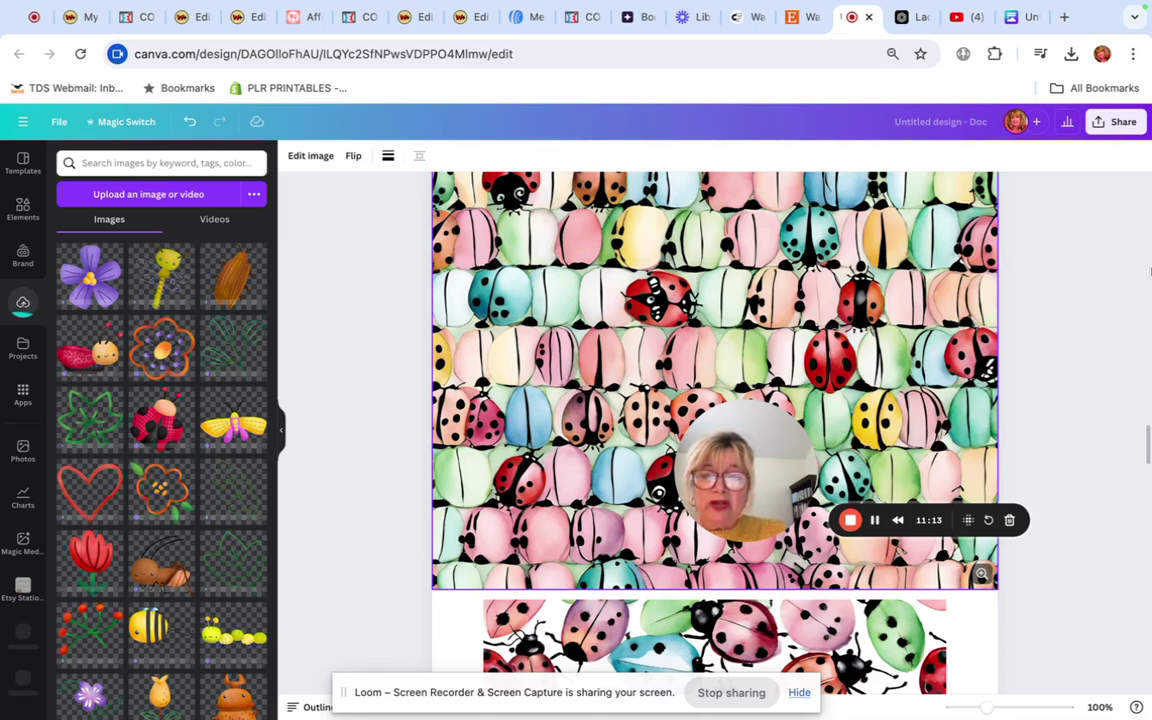
Leave the ladybug design and return to the Canva home page
click(15, 121)
click(57, 190)
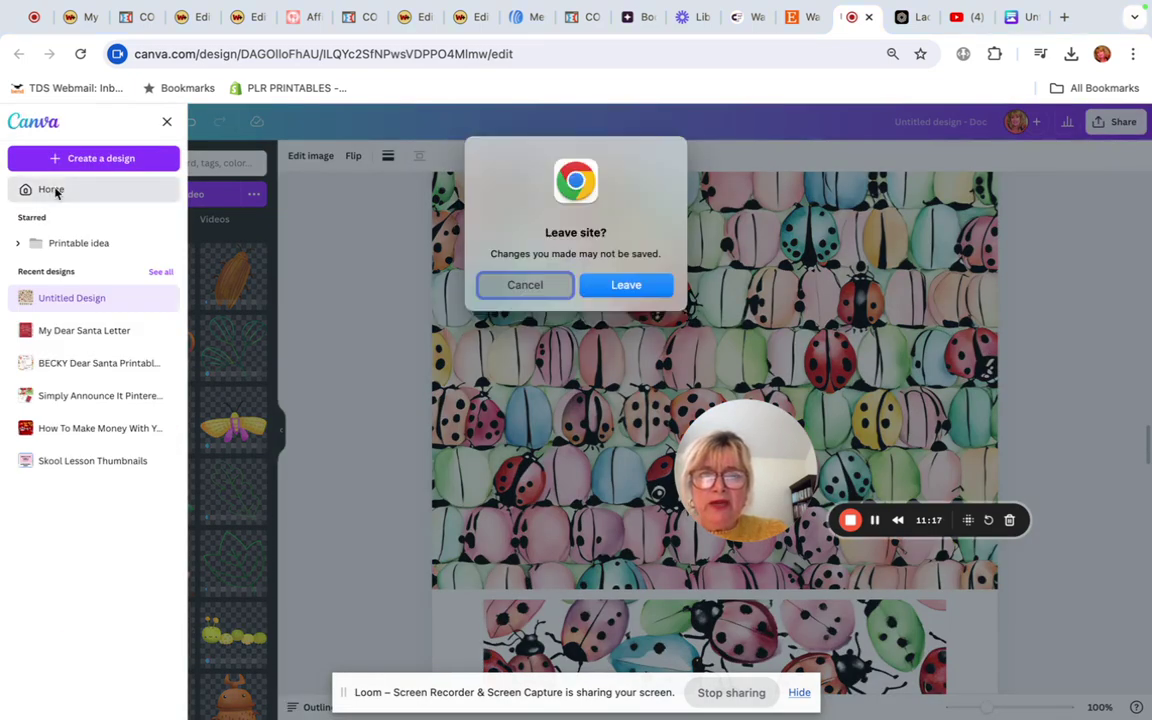
click(640, 284)
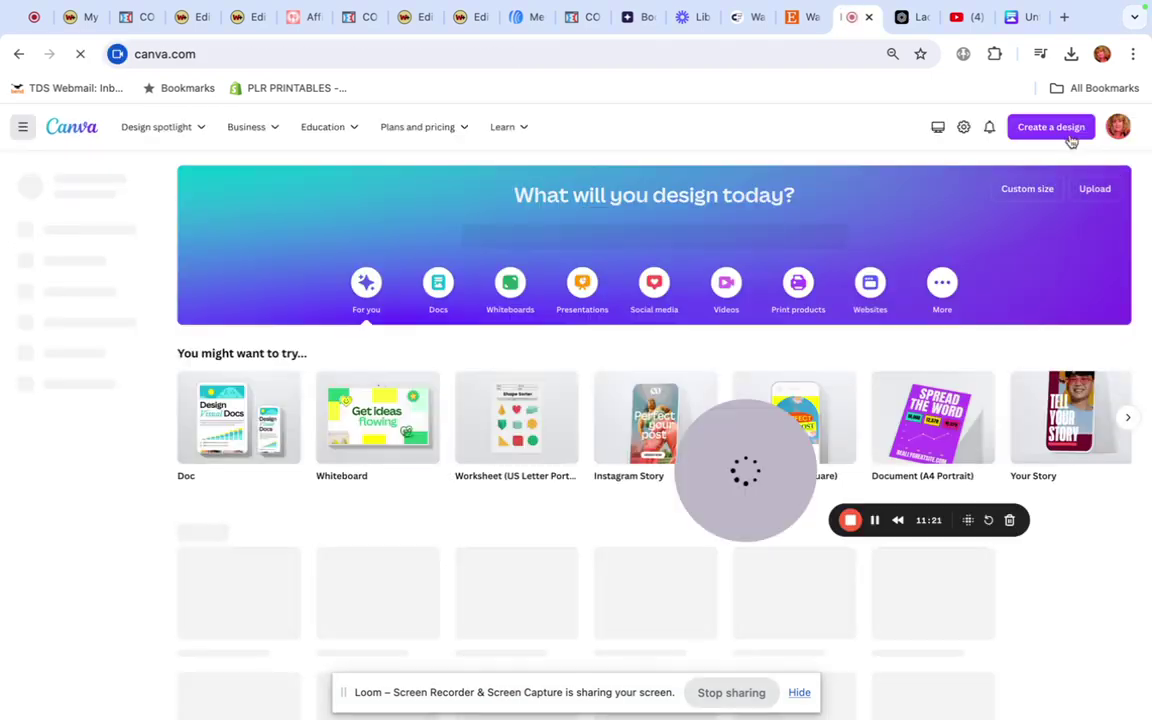
Search the design types for 'pos' to create a Poster (US) design
click(1071, 130)
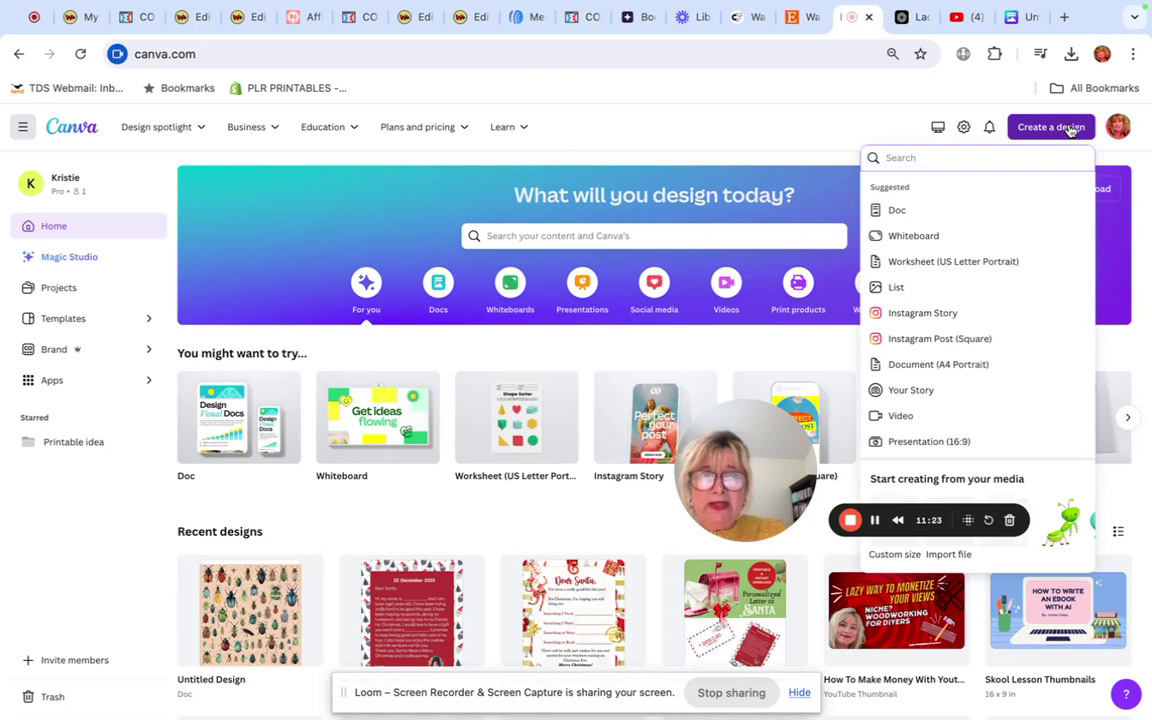
scroll(910, 380, down, 1)
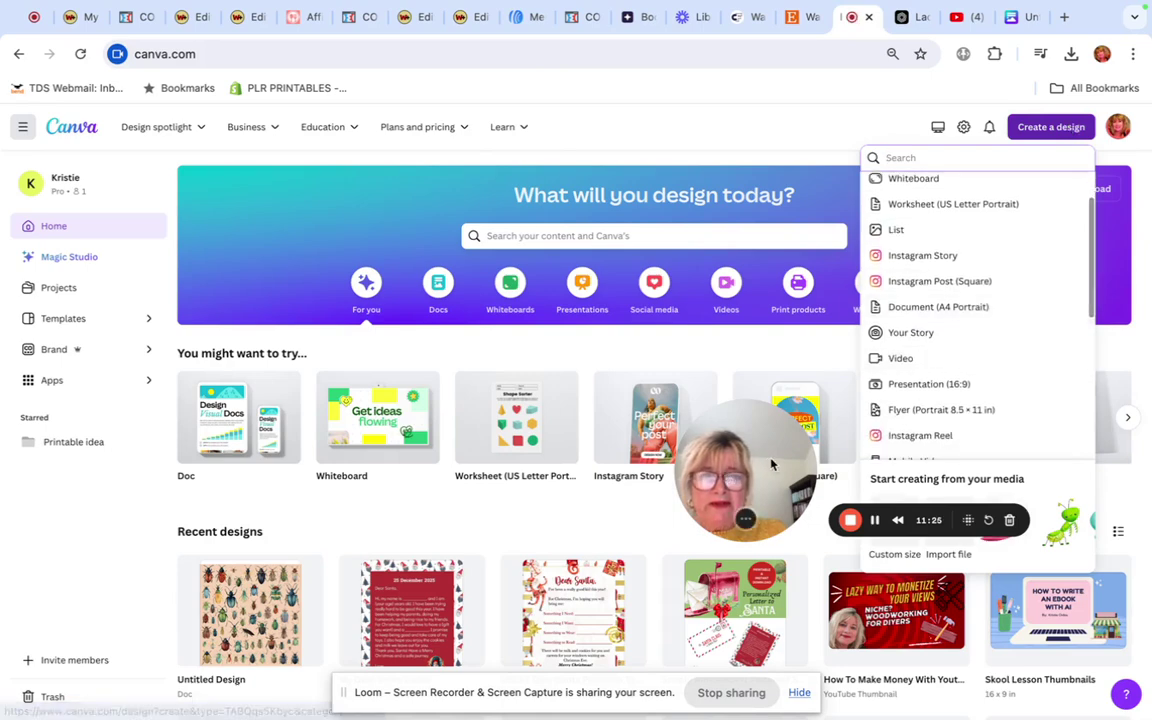
drag(693, 411, 268, 298)
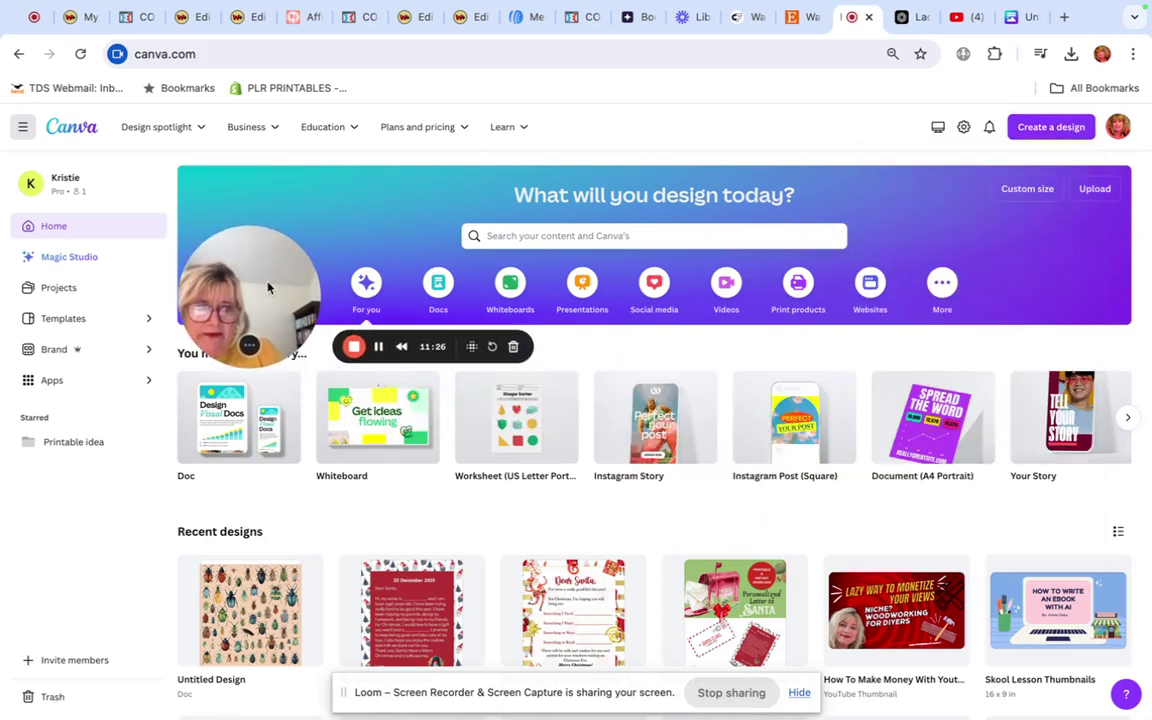
click(1031, 127)
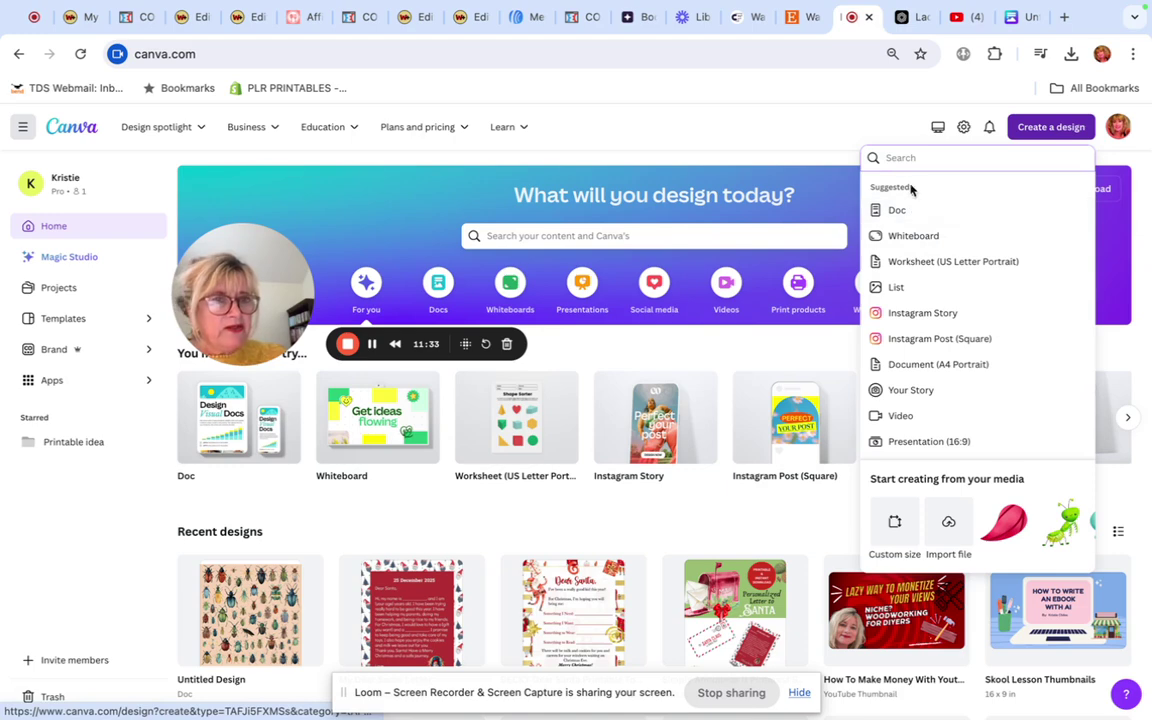
text(pos)
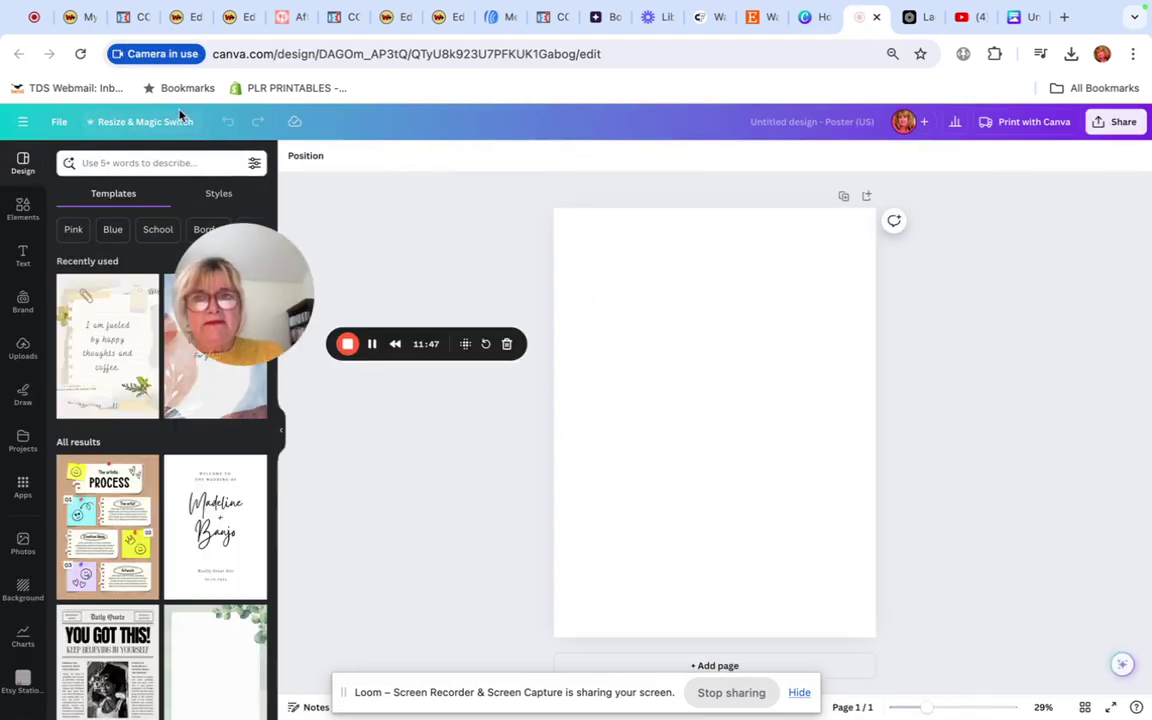
Re-upload all the clipart PNGs to the poster's Uploads and place the pink leaf
drag(250, 317, 306, 178)
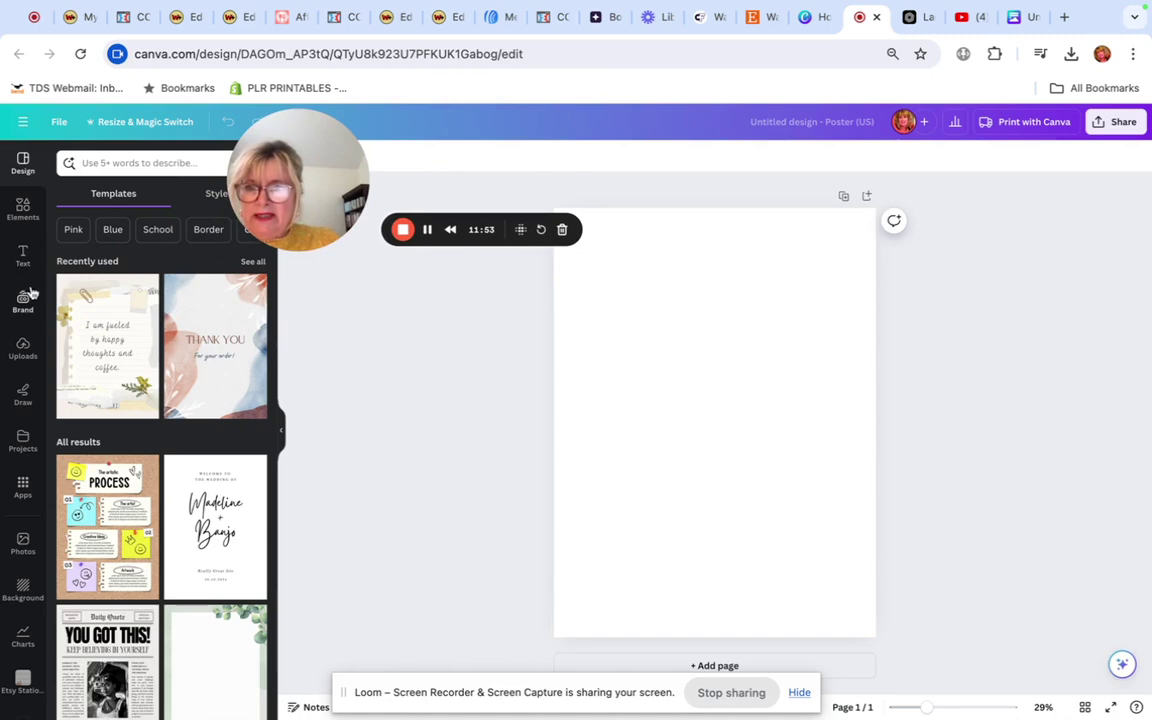
click(23, 348)
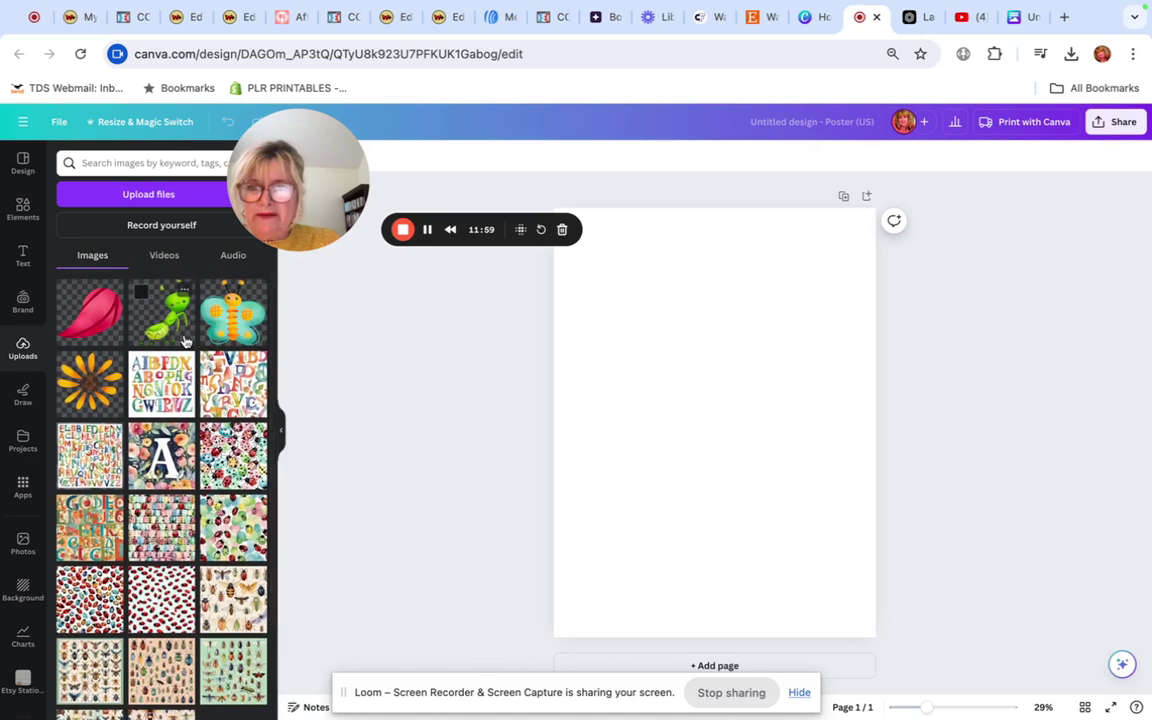
click(160, 196)
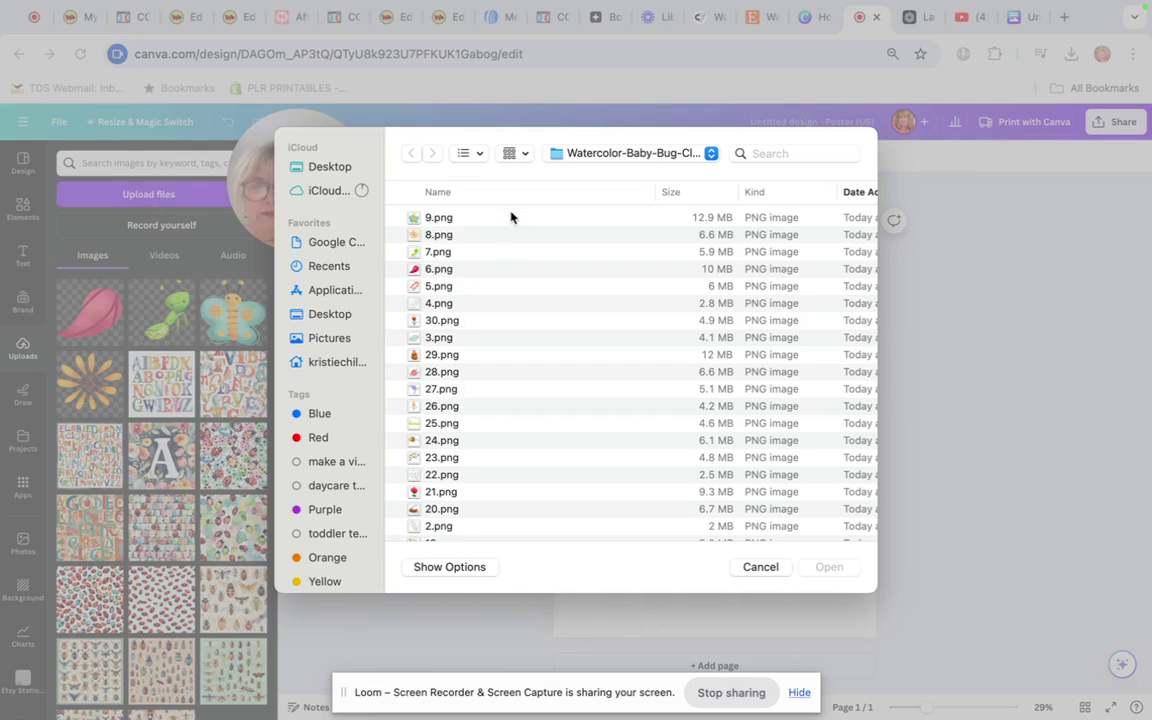
drag(510, 217, 482, 671)
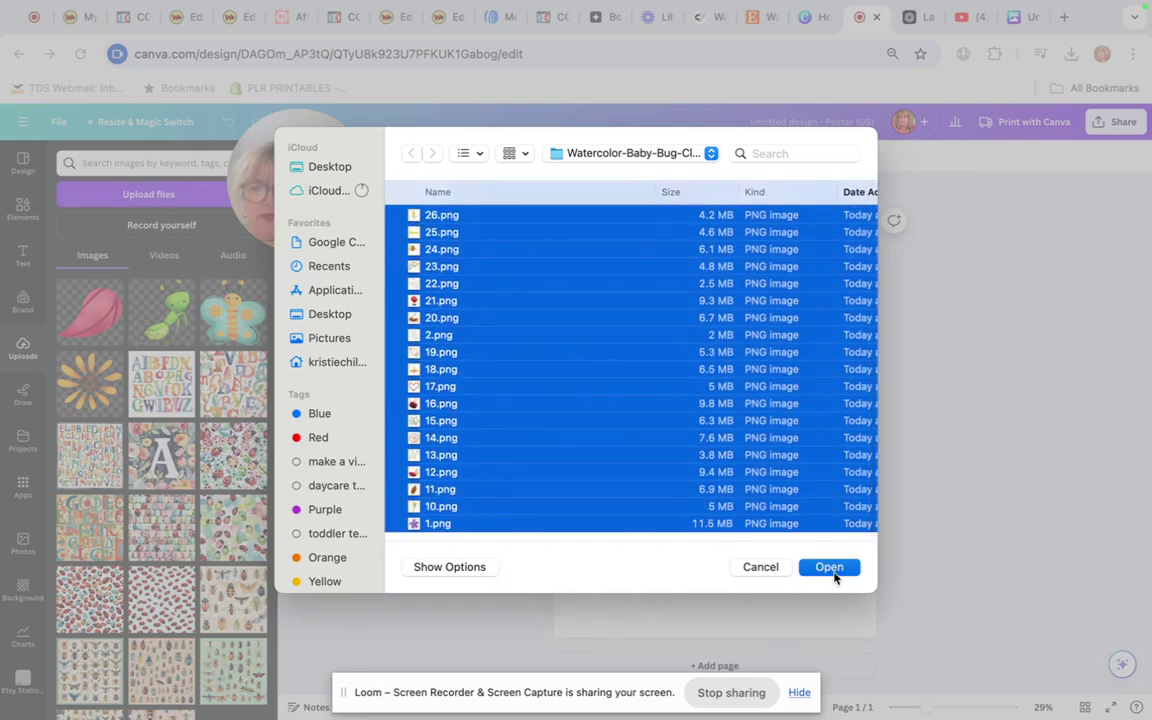
click(832, 570)
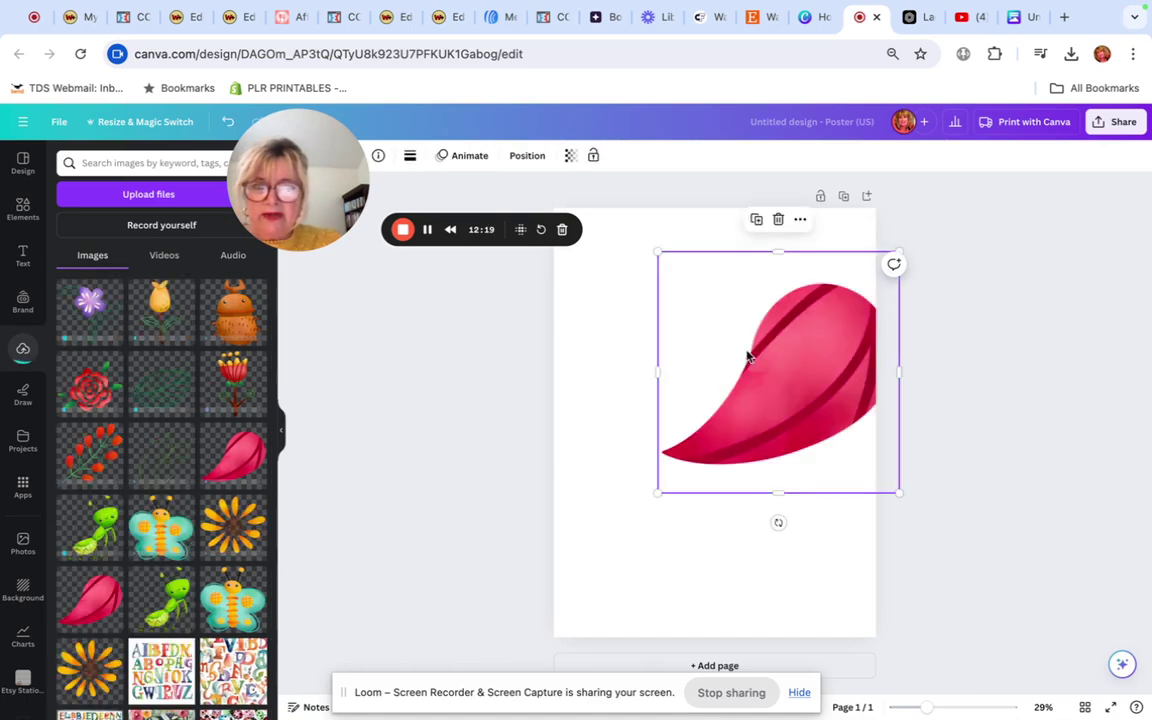
Move and shrink the pink leaf around the poster page
drag(748, 355, 687, 352)
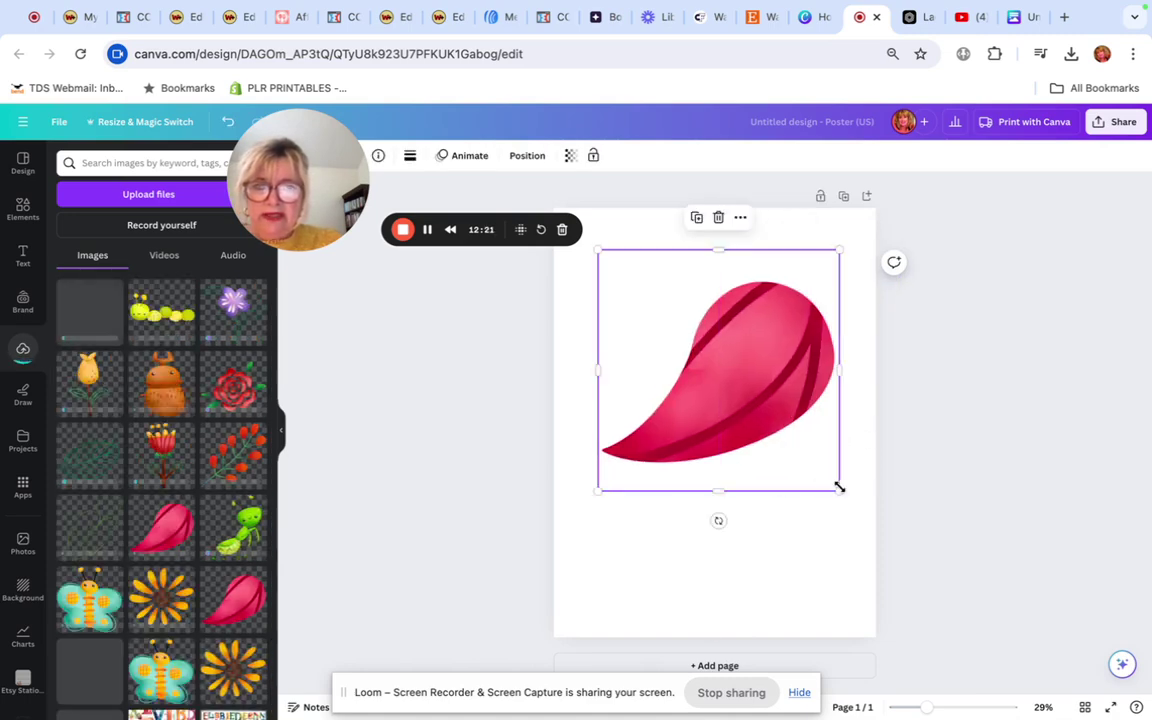
drag(839, 489, 730, 381)
drag(671, 319, 648, 424)
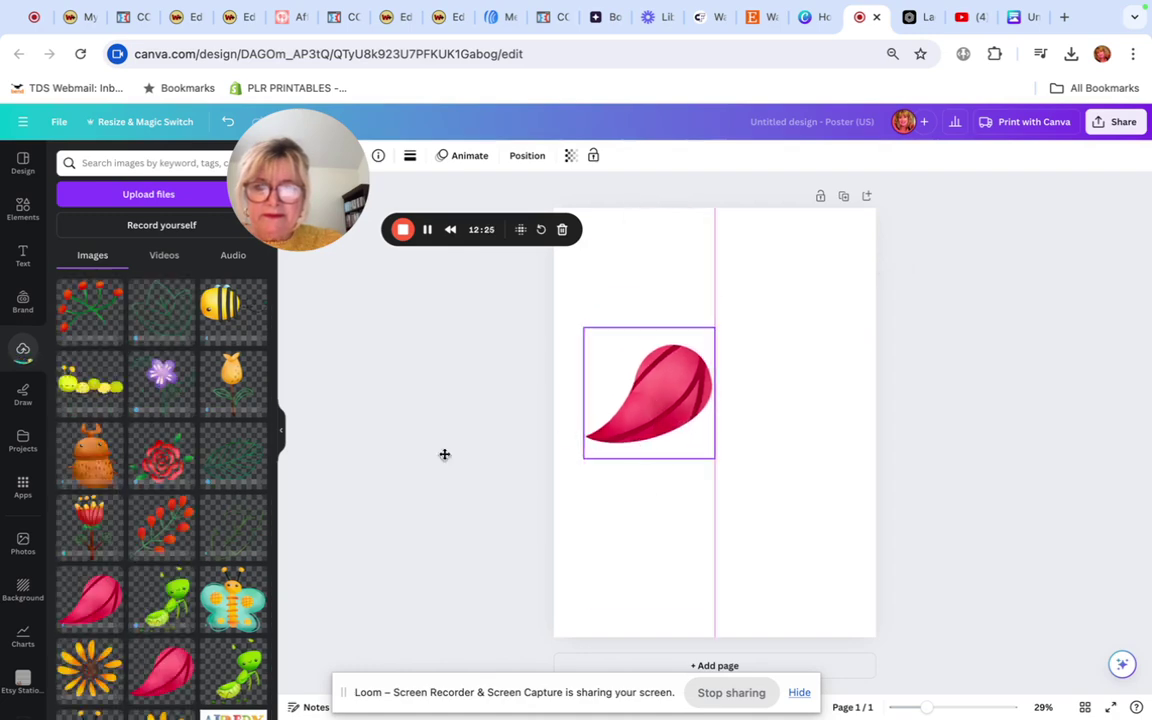
drag(383, 476, 366, 524)
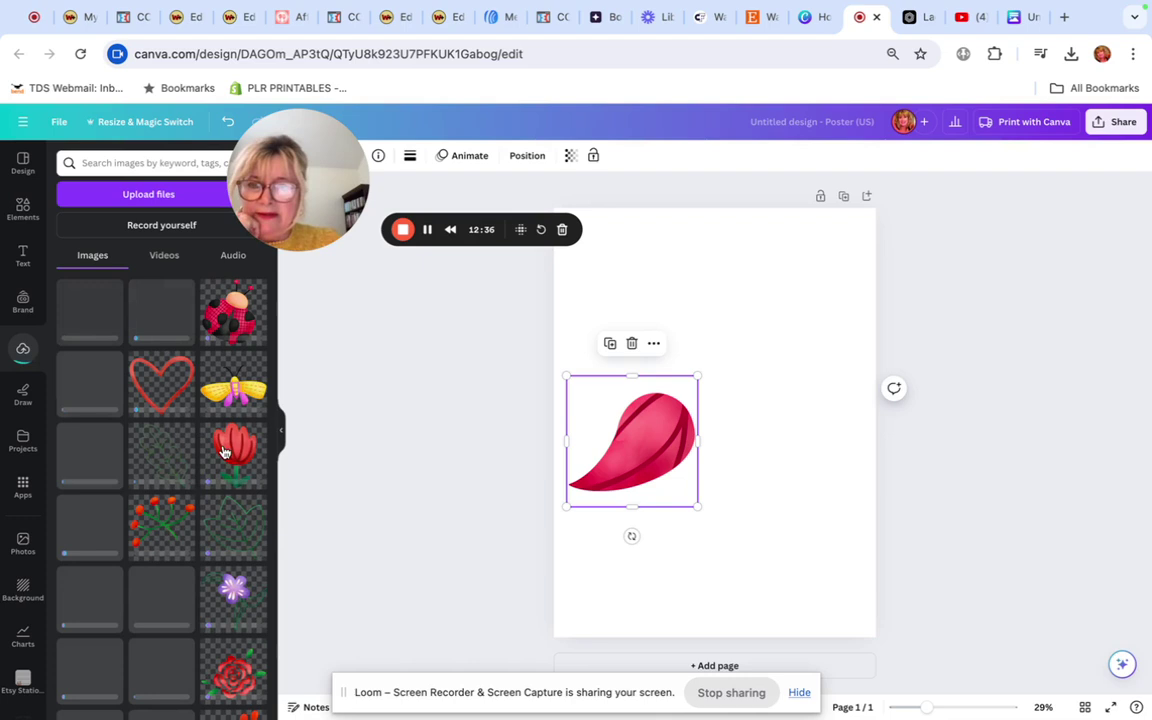
Delete the pink leaf and add a small green leaf sprig instead
click(632, 344)
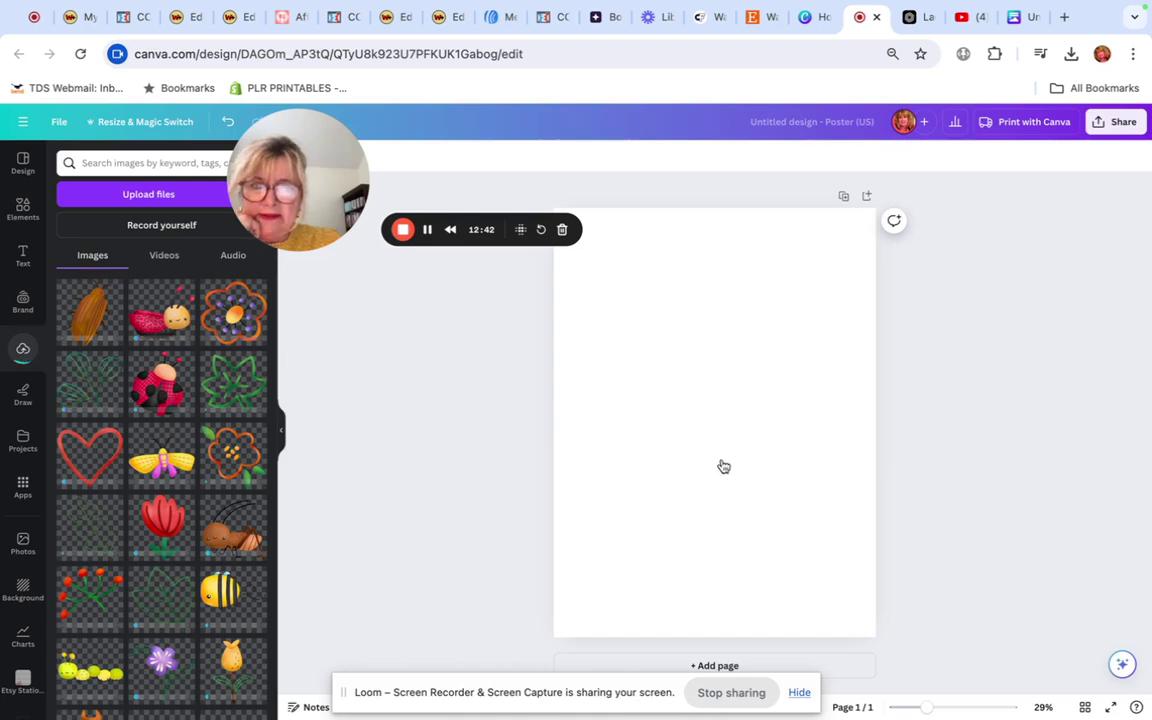
click(167, 399)
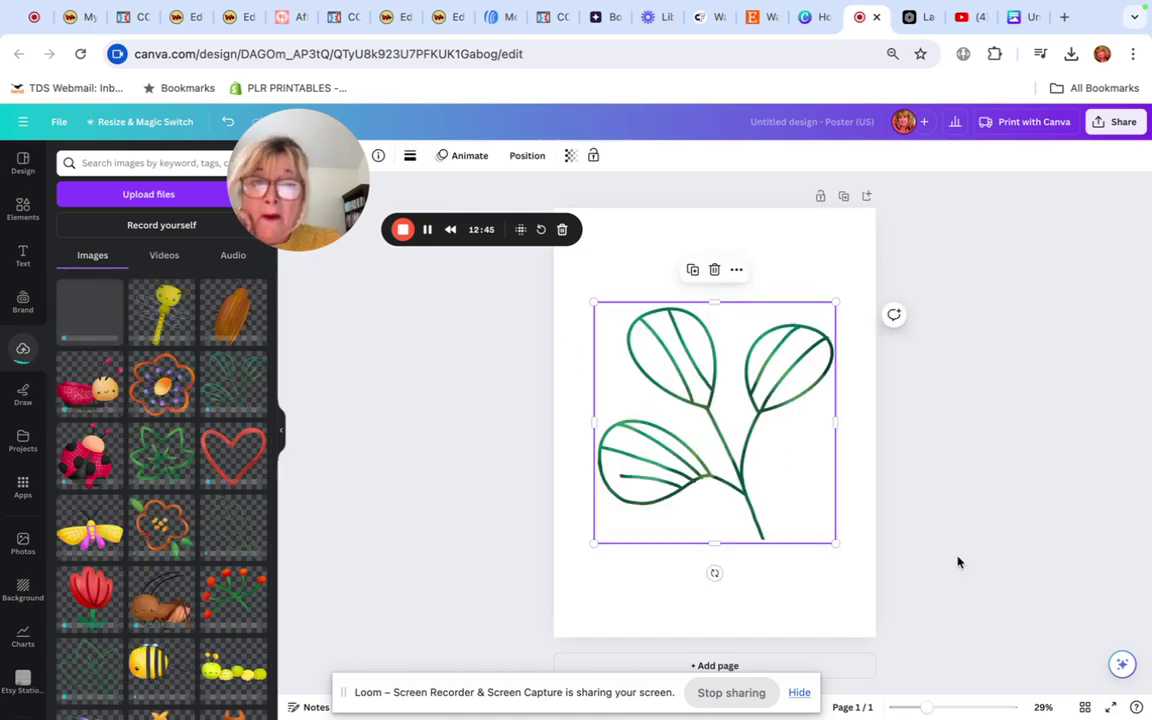
drag(832, 541, 866, 626)
Add the ladybug and a dragonfly beside it, shrinking both
click(87, 461)
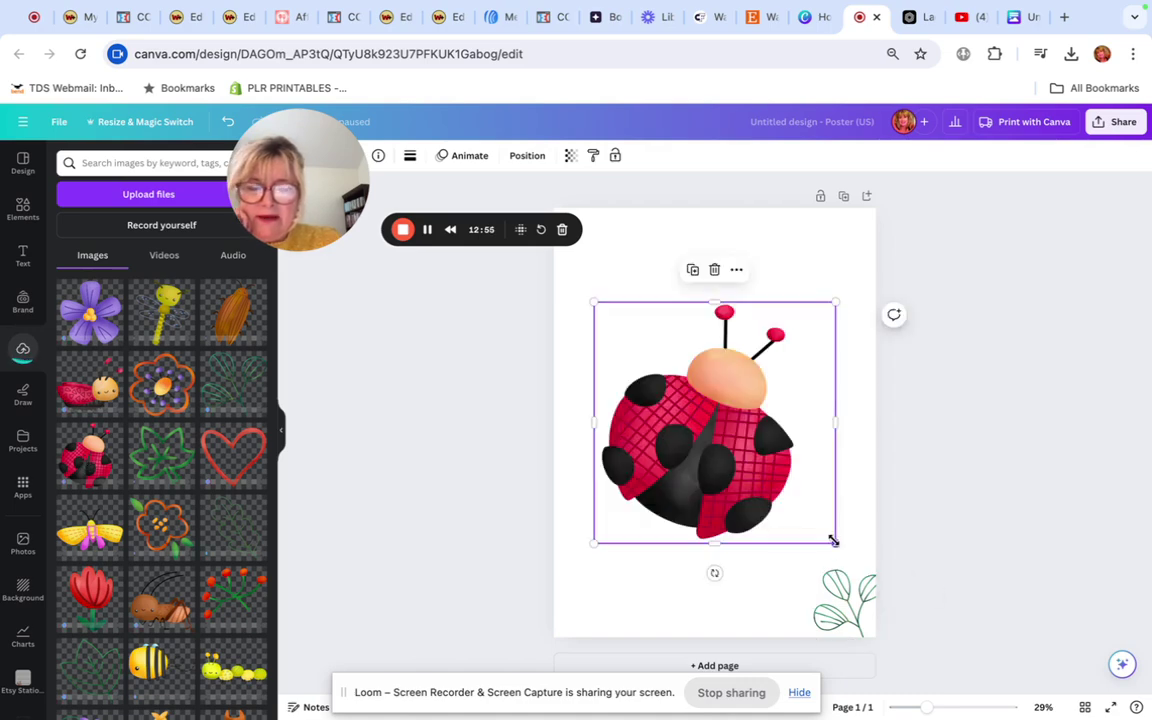
drag(833, 541, 722, 412)
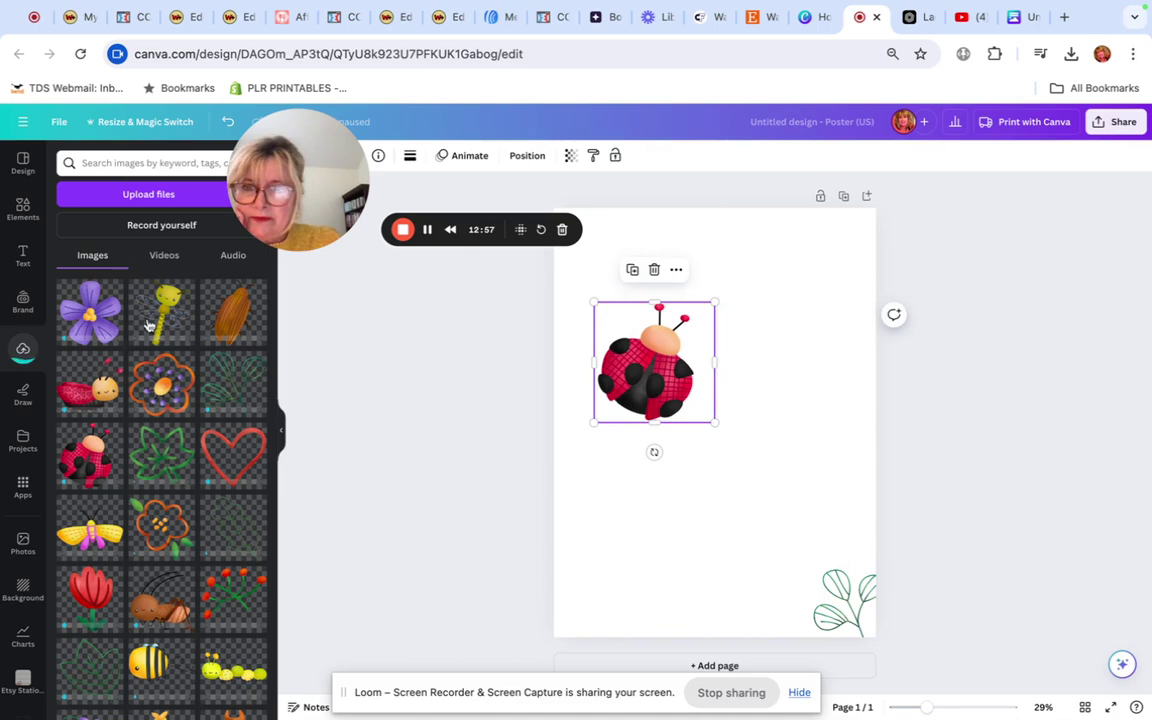
drag(160, 317, 724, 402)
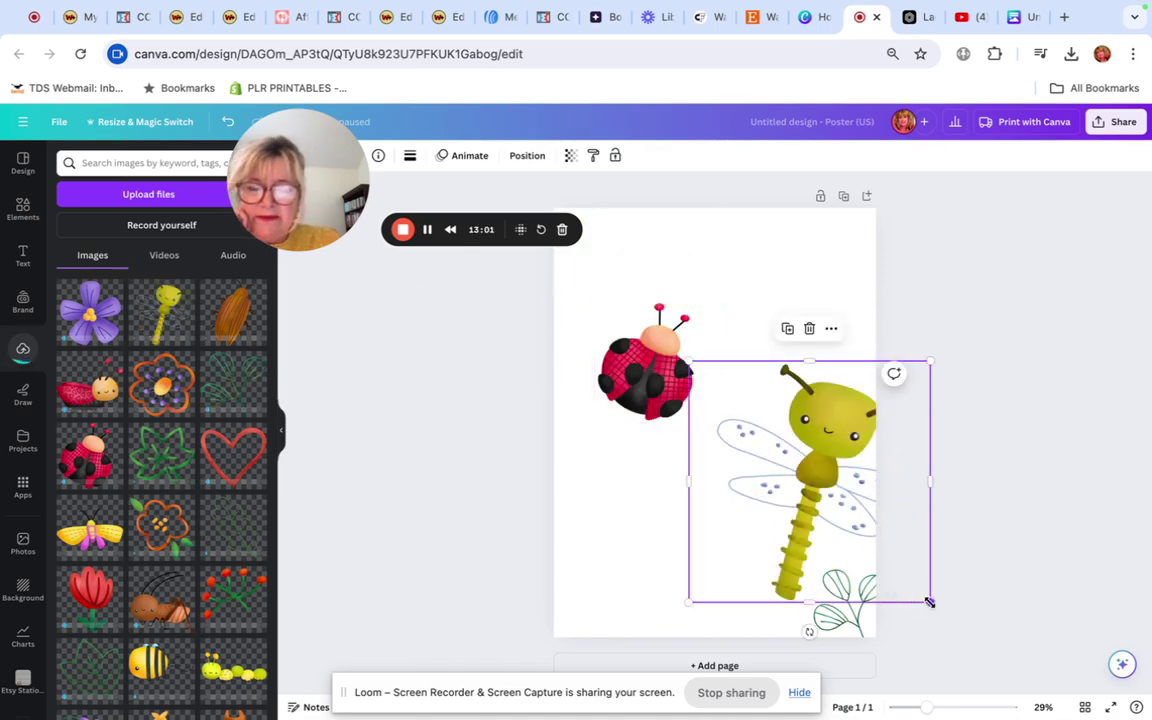
drag(929, 602, 784, 527)
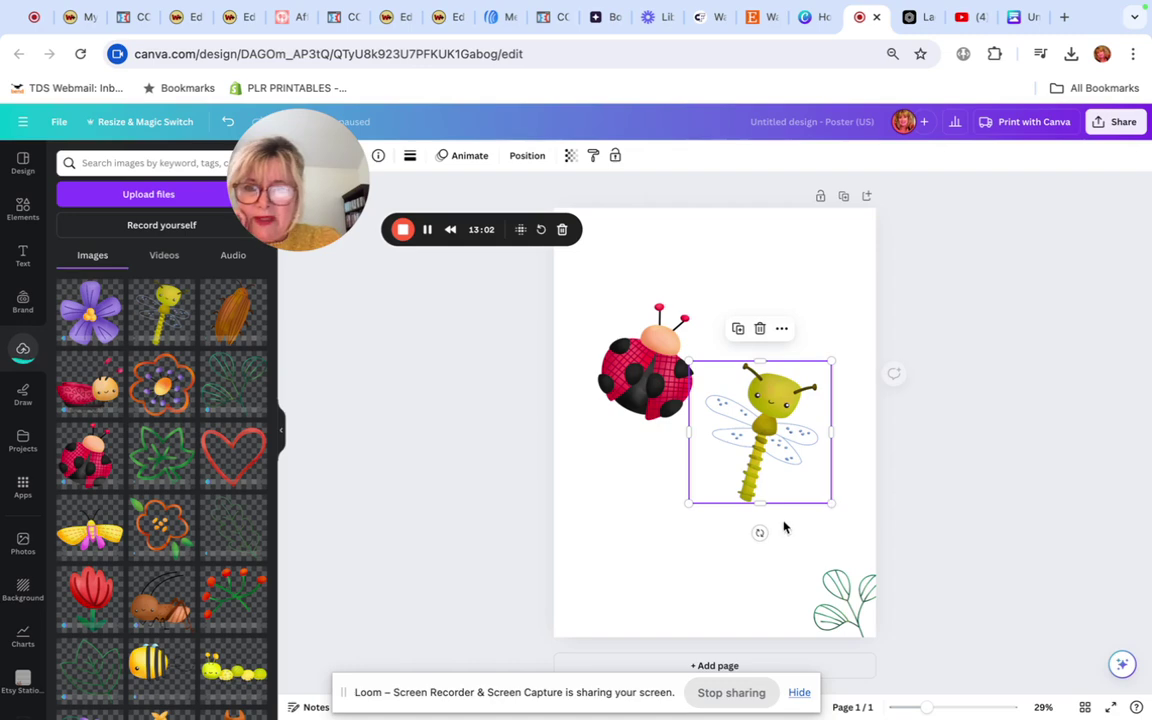
Add a shrunken yellow-winged butterfly and a small cricket below the ladybug
click(99, 546)
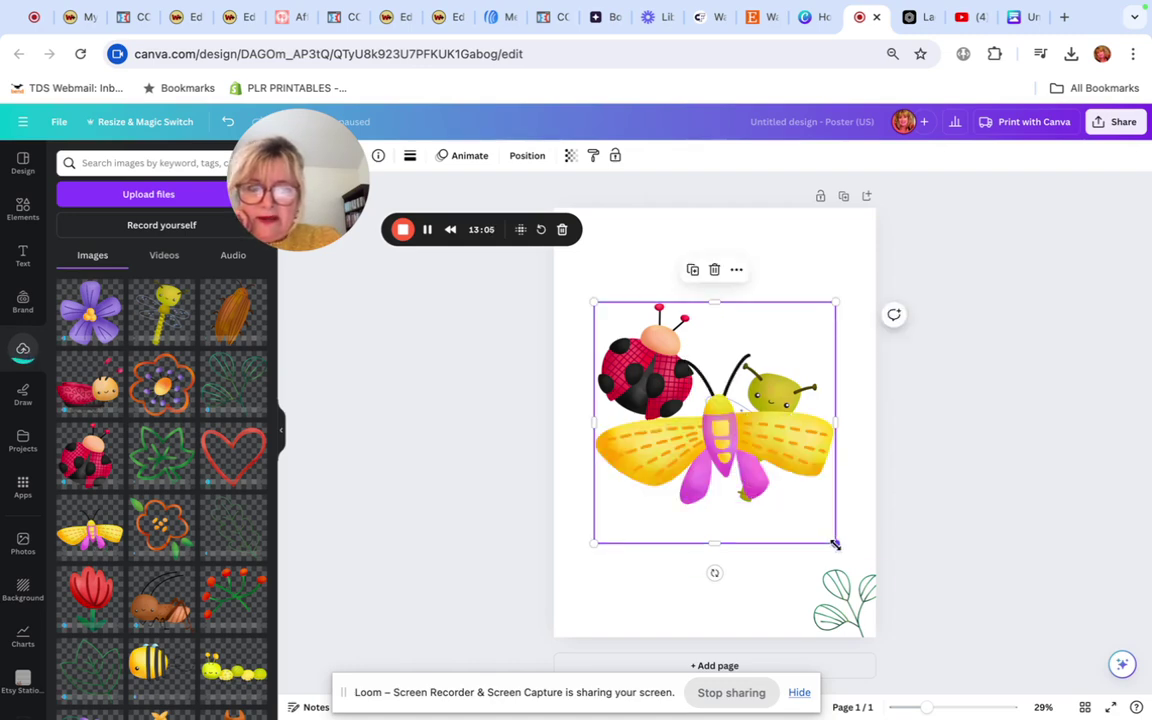
drag(835, 545, 764, 318)
scroll(118, 556, down, 3)
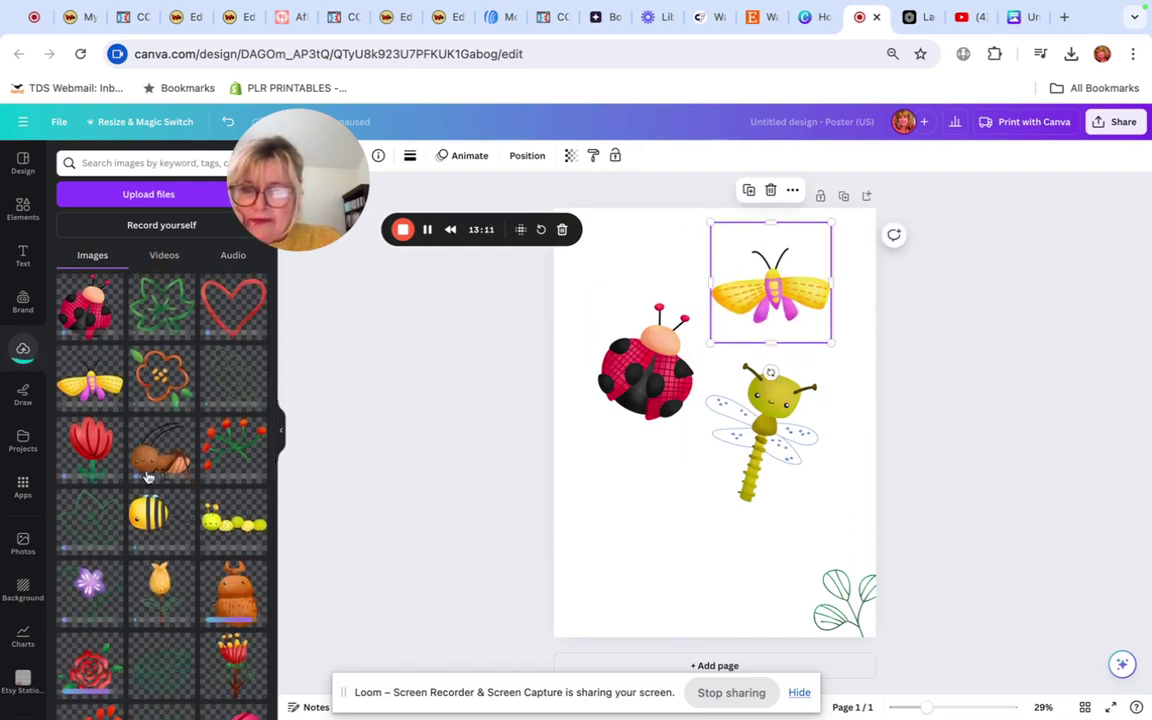
click(147, 476)
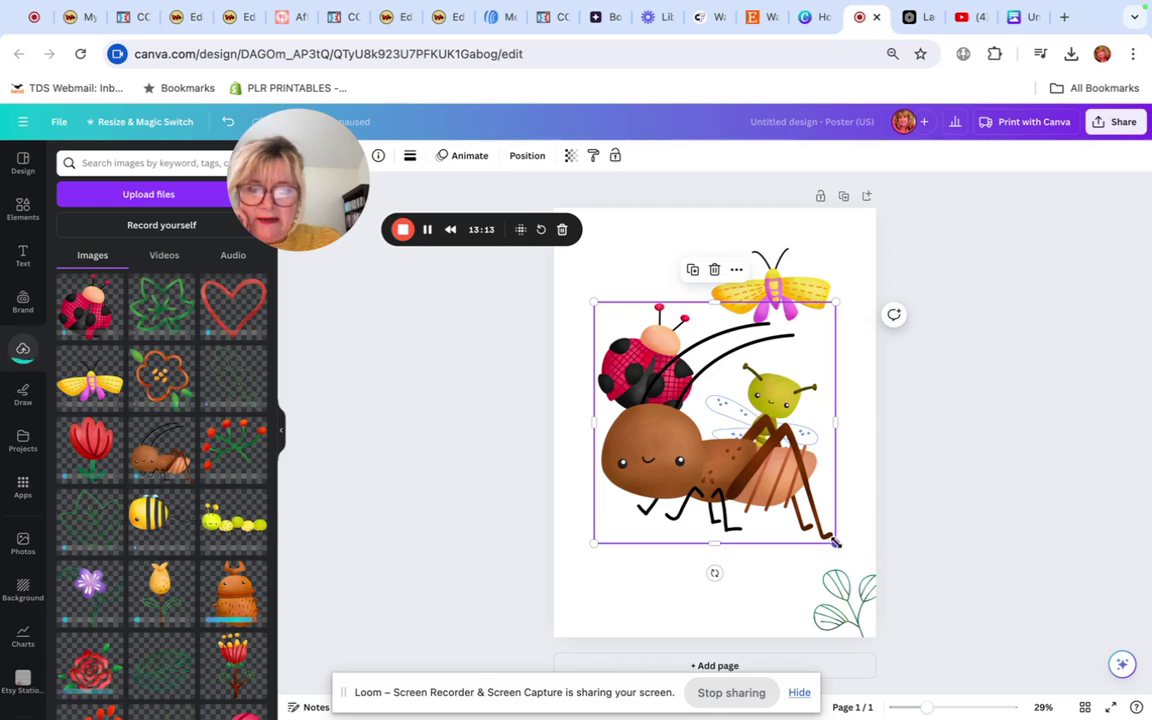
drag(836, 543, 718, 468)
drag(628, 381, 621, 520)
Fine-tune the ladybug's size and nudge it slightly down
click(680, 337)
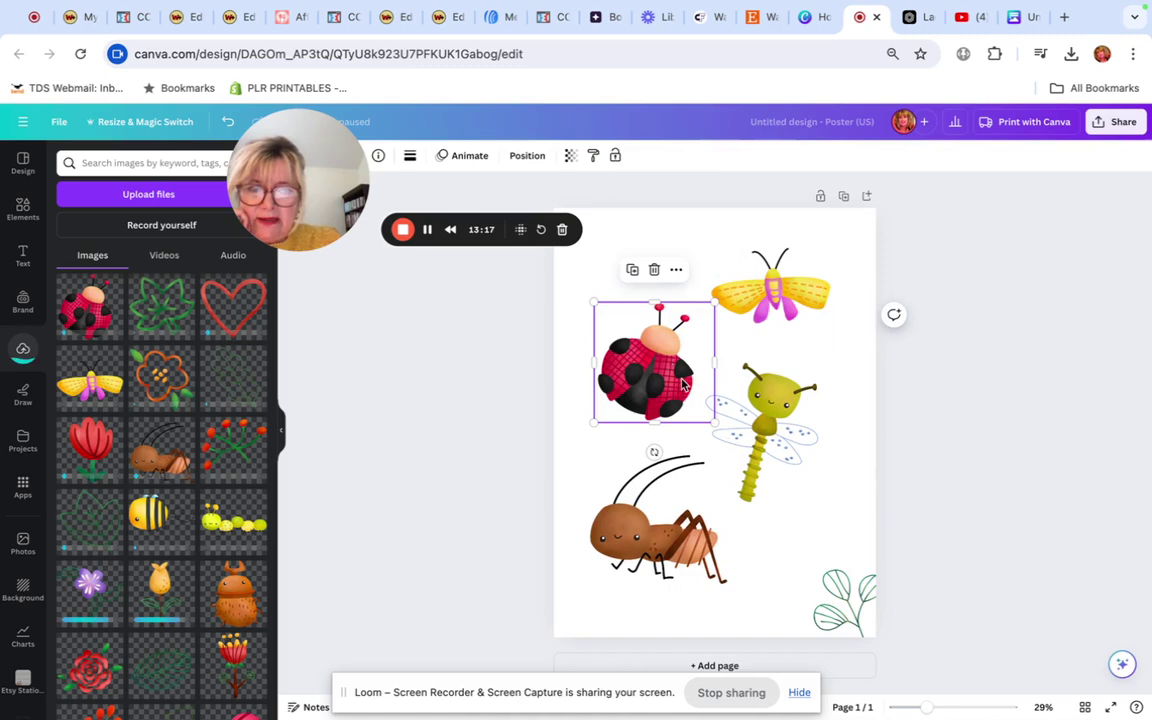
drag(714, 420, 683, 399)
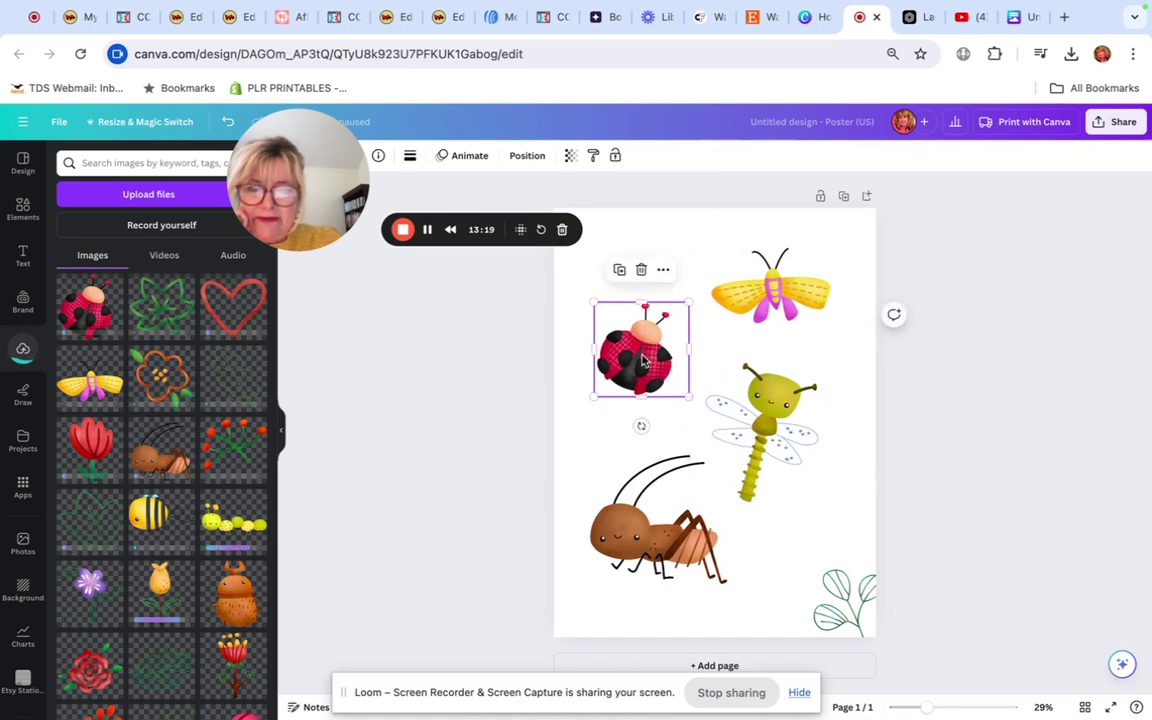
drag(642, 361, 644, 386)
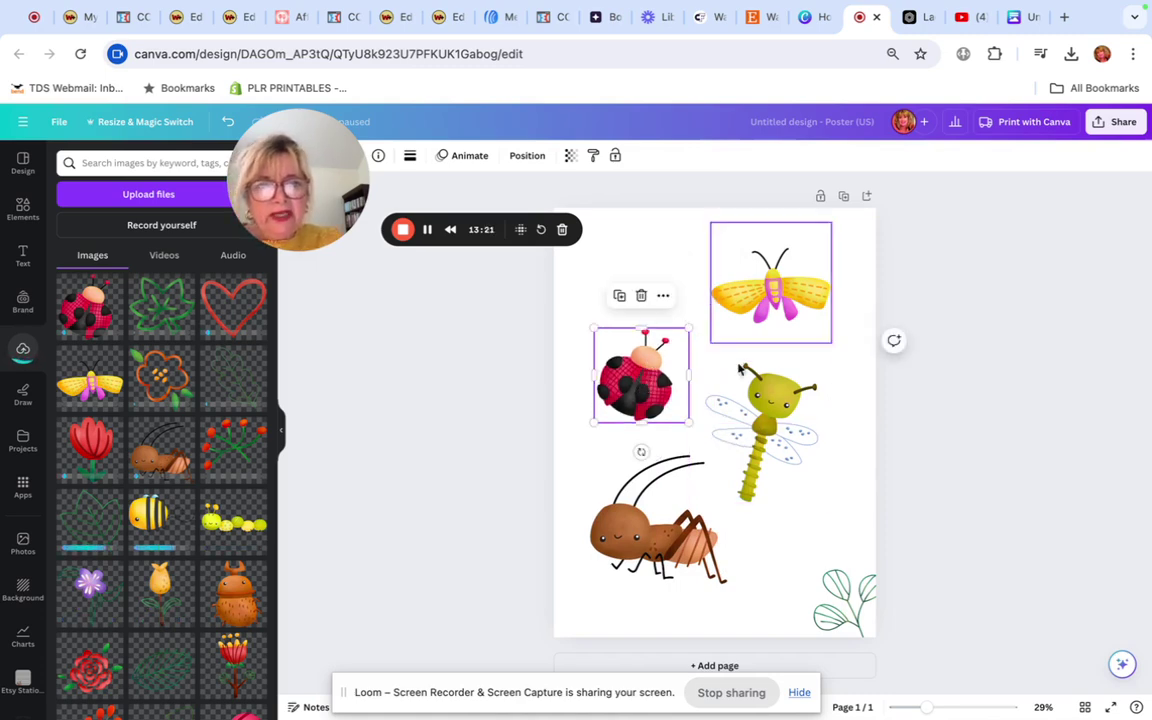
click(973, 425)
click(632, 392)
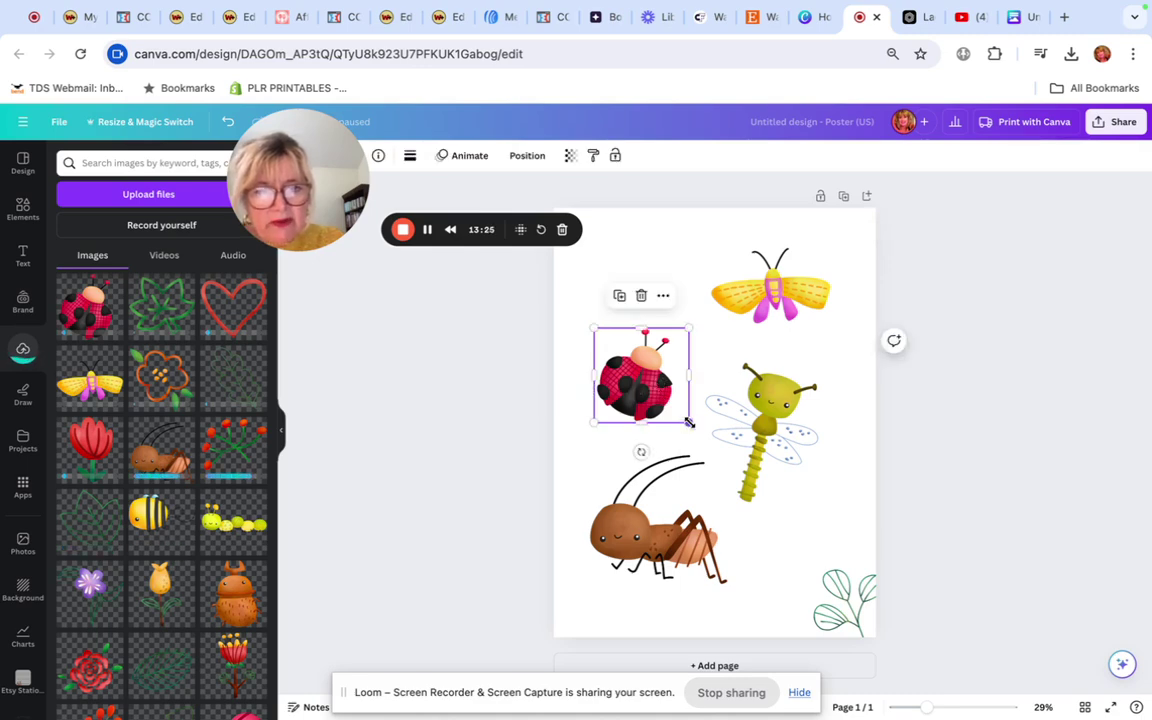
drag(689, 423, 696, 429)
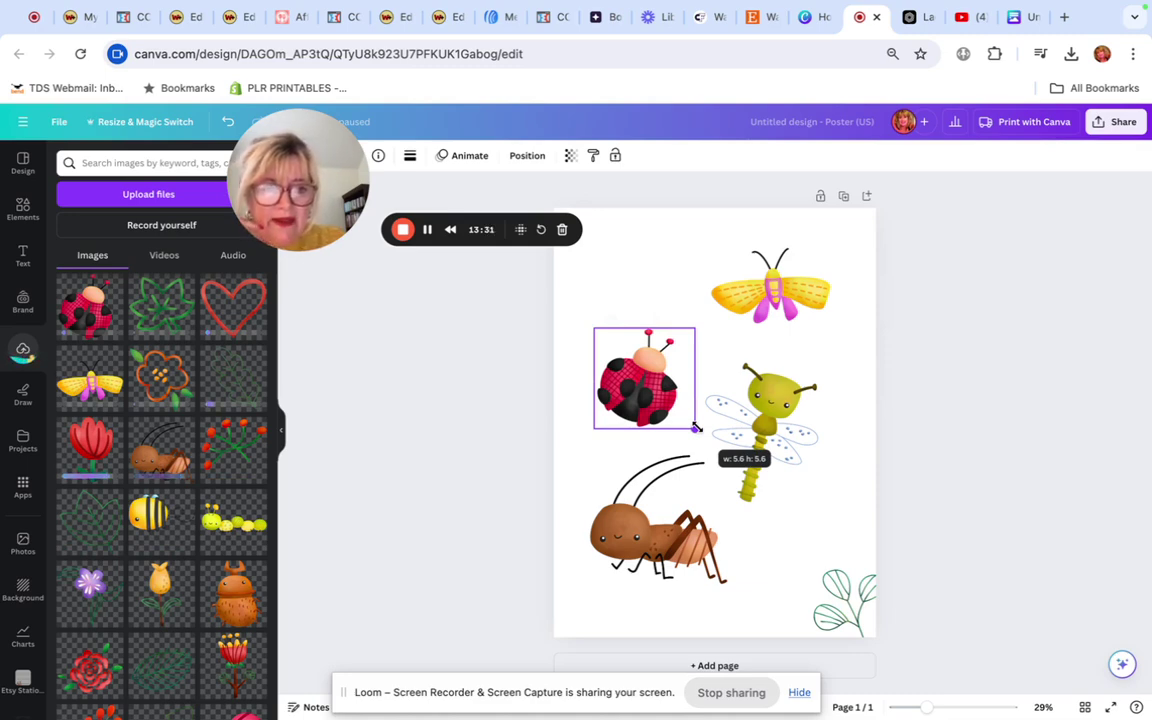
drag(696, 429, 697, 429)
Shrink the dragonfly, butterfly and cricket further, tilting the butterfly slightly
click(792, 415)
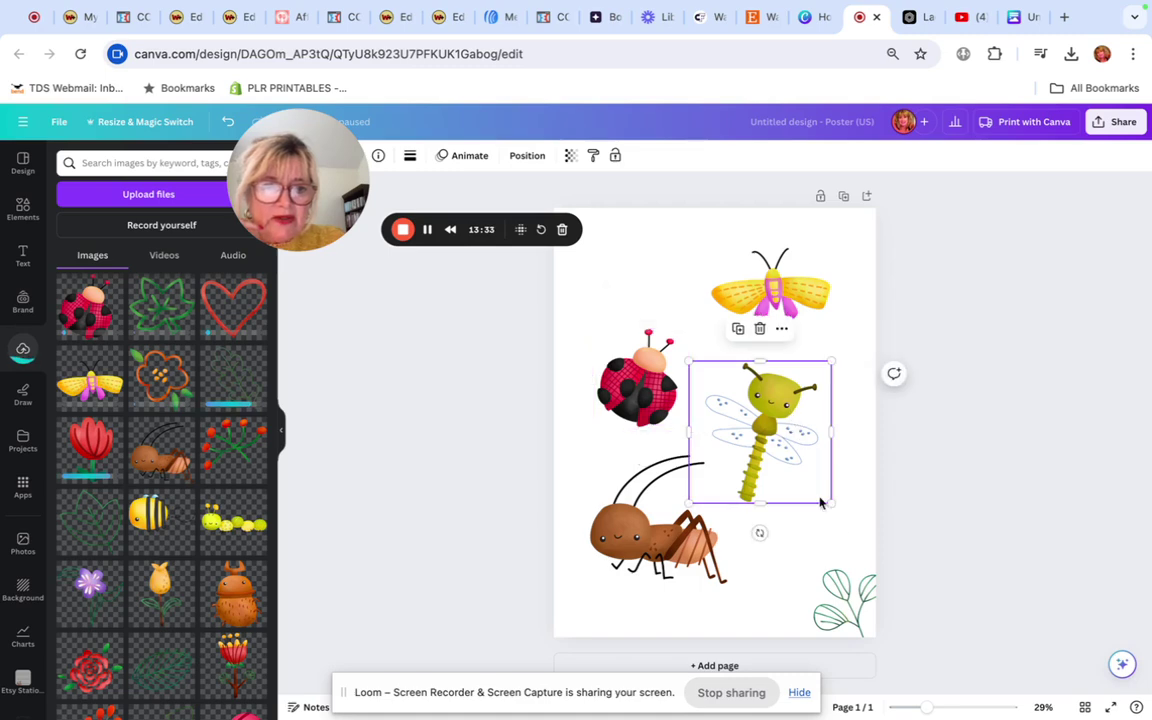
drag(829, 503, 832, 432)
click(820, 338)
drag(832, 343, 804, 300)
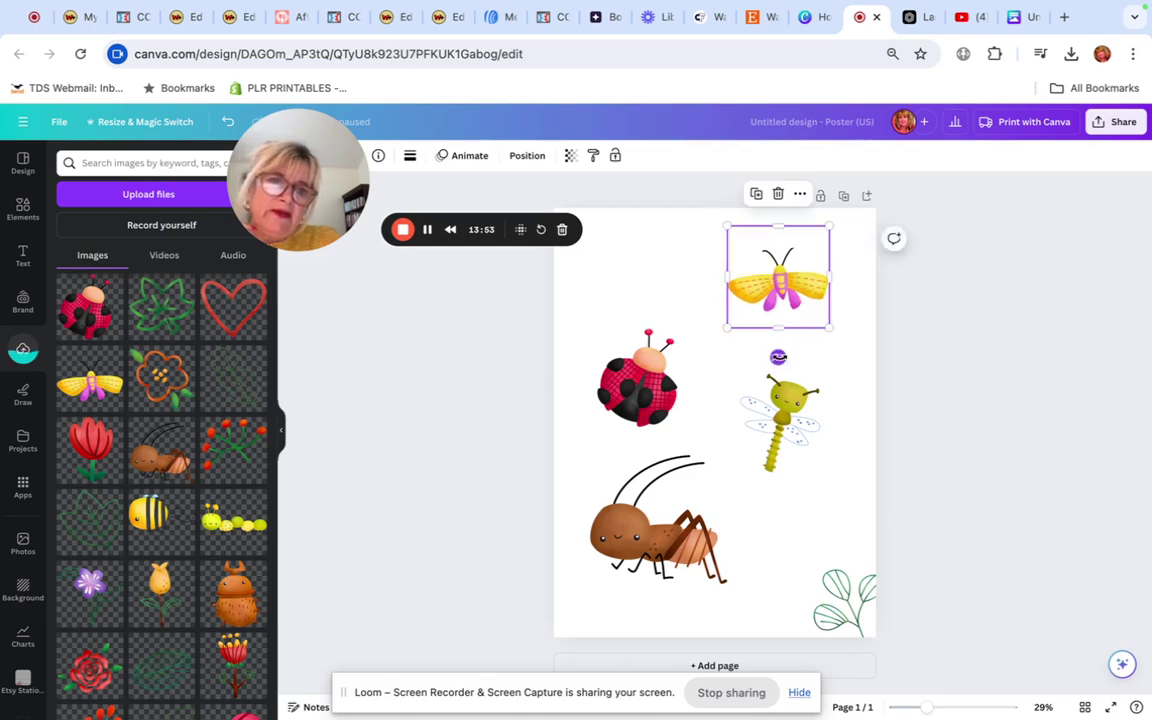
drag(778, 357, 722, 362)
click(676, 533)
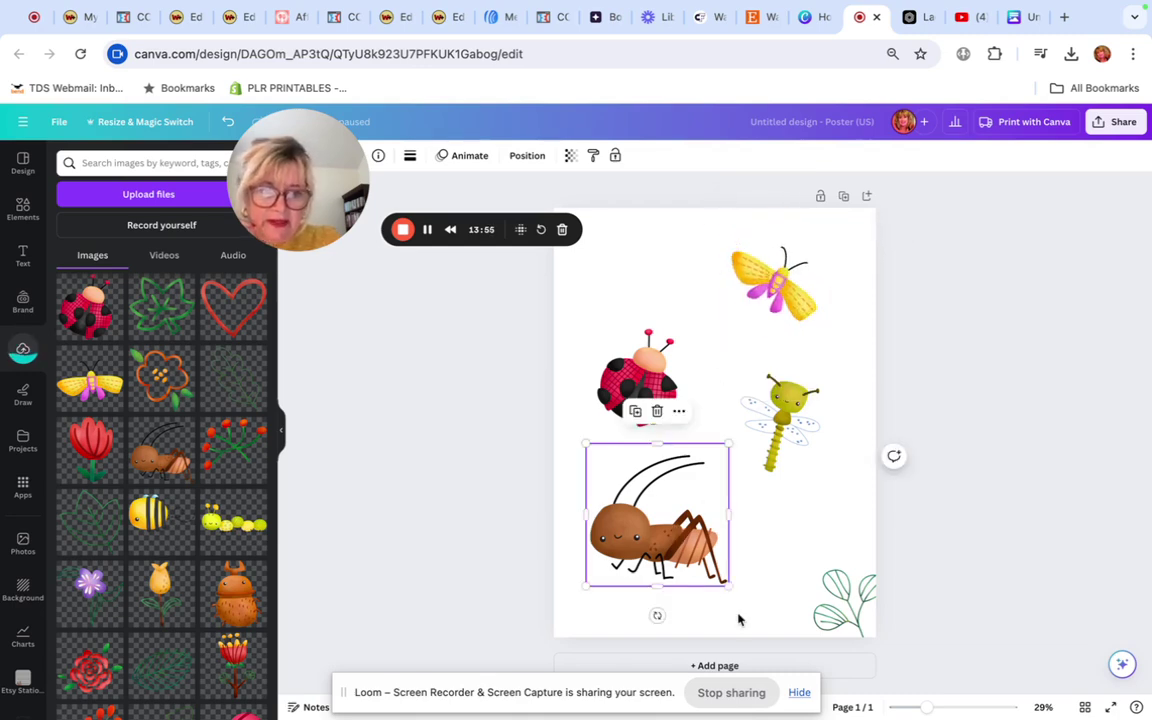
drag(726, 584, 730, 550)
Add a shrunken, tilted brown beetle top-left and shift the ladybug beside the dragonfly
scroll(225, 562, down, 3)
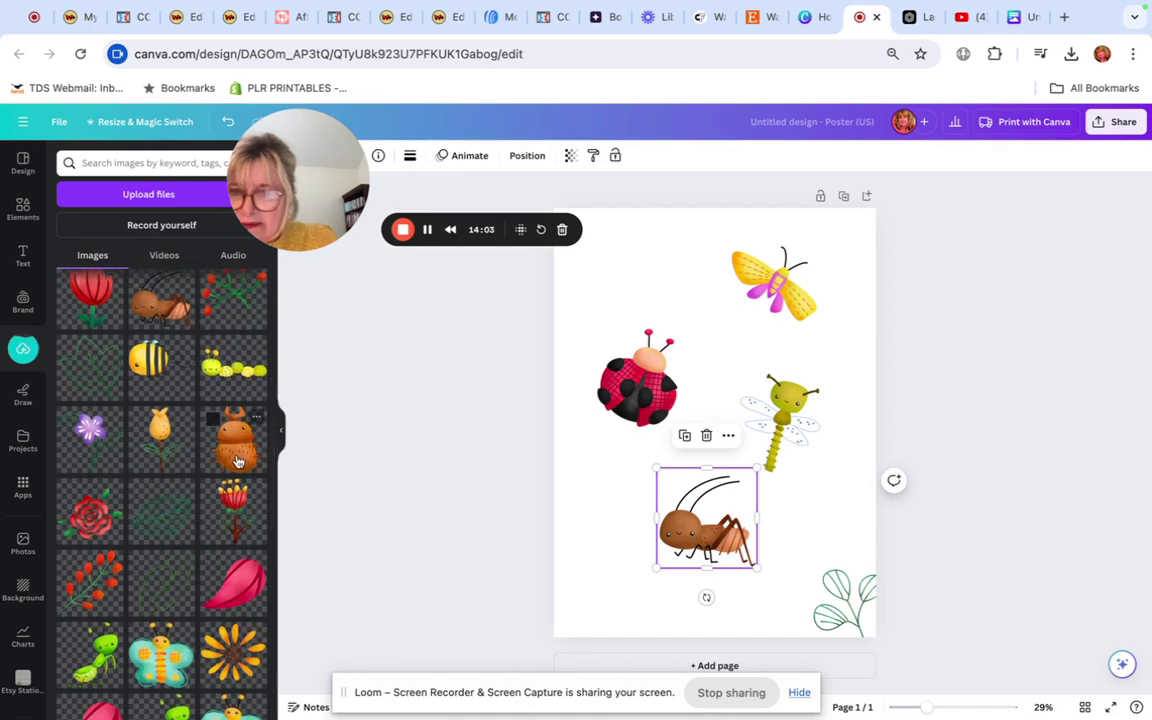
click(216, 416)
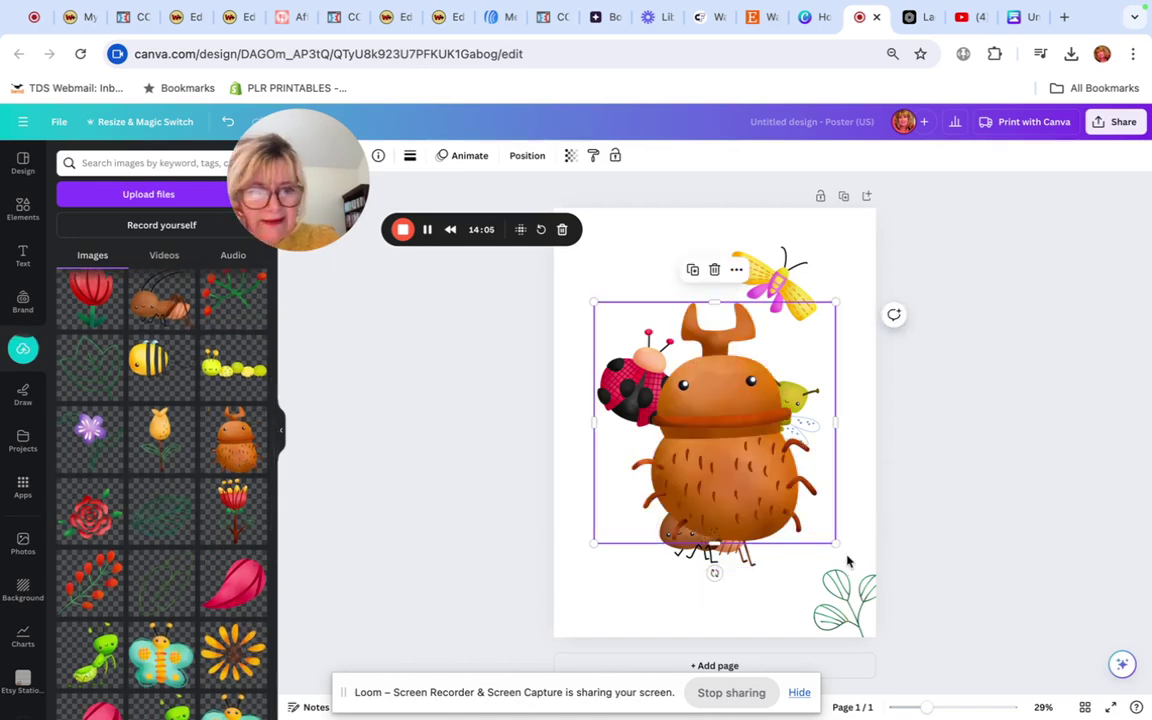
drag(836, 540, 692, 401)
drag(651, 357, 655, 281)
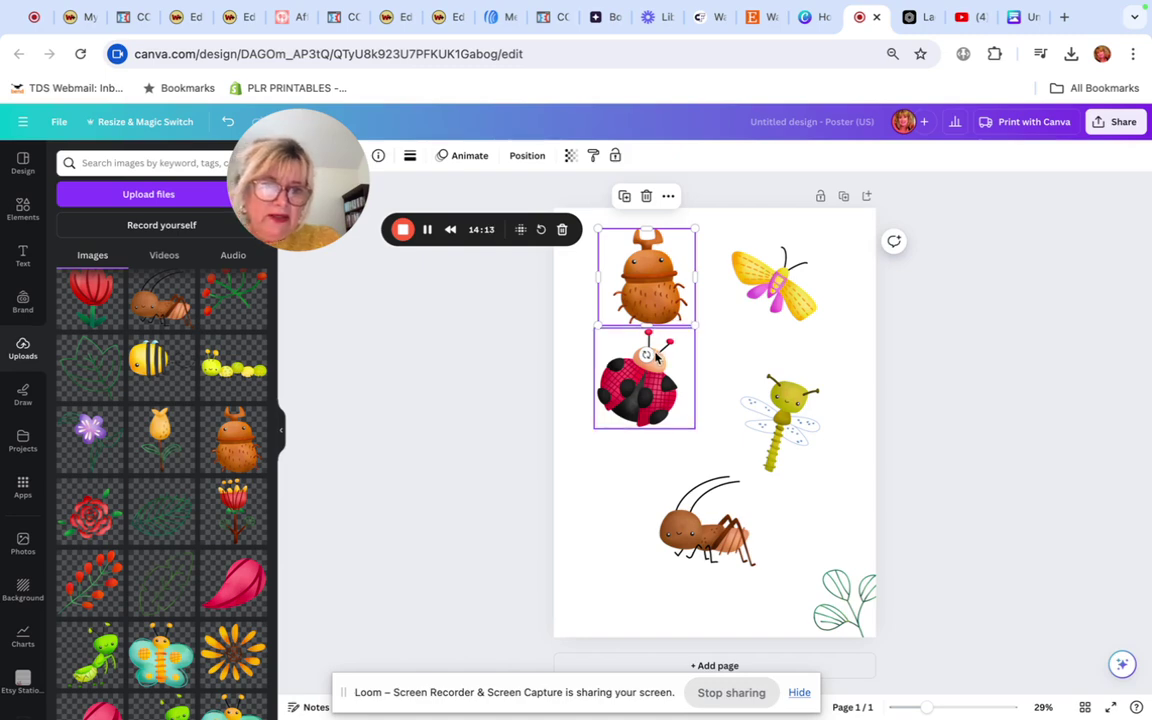
drag(650, 353, 668, 334)
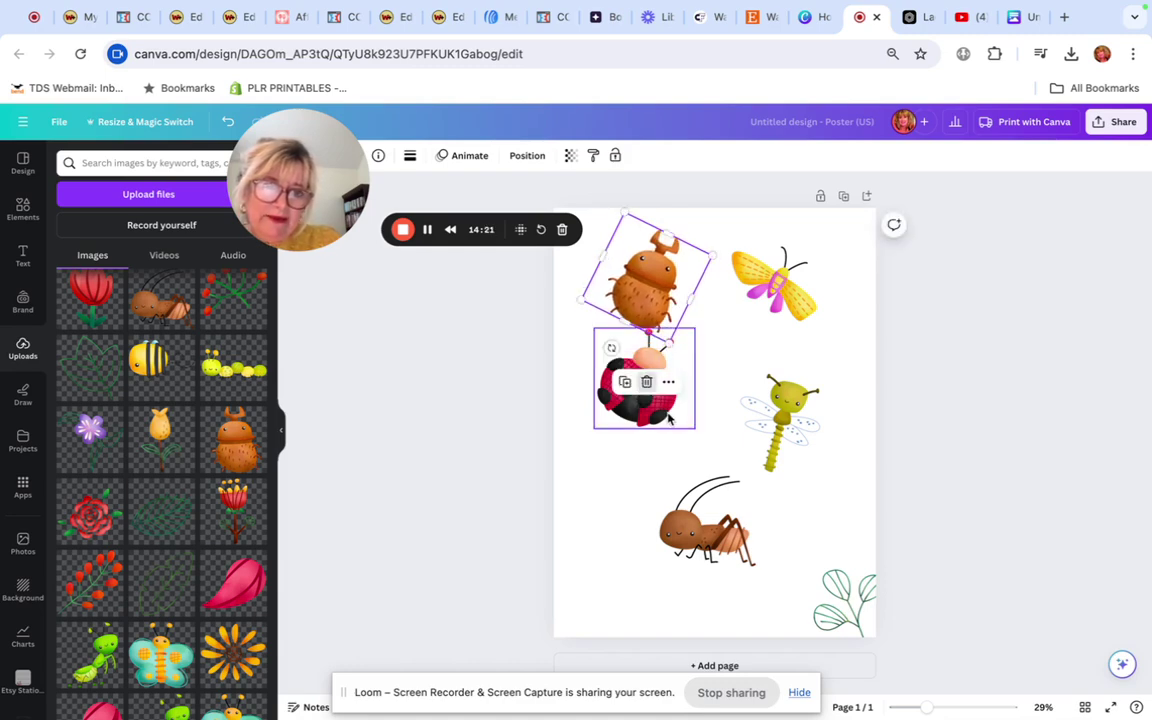
click(848, 365)
click(630, 402)
drag(630, 402, 664, 417)
Add a small teal butterfly bottom-left beside the cricket, undoing its tilt
scroll(165, 533, down, 1)
scroll(165, 533, down, 3)
right_click(215, 532)
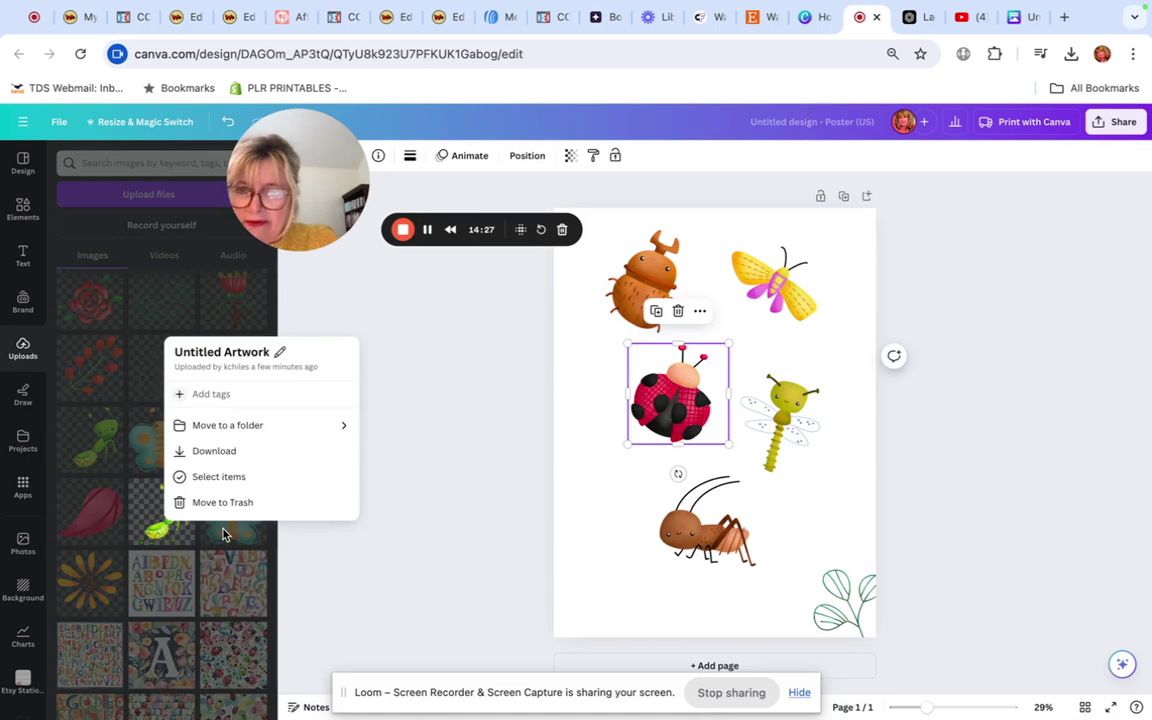
click(200, 556)
click(222, 538)
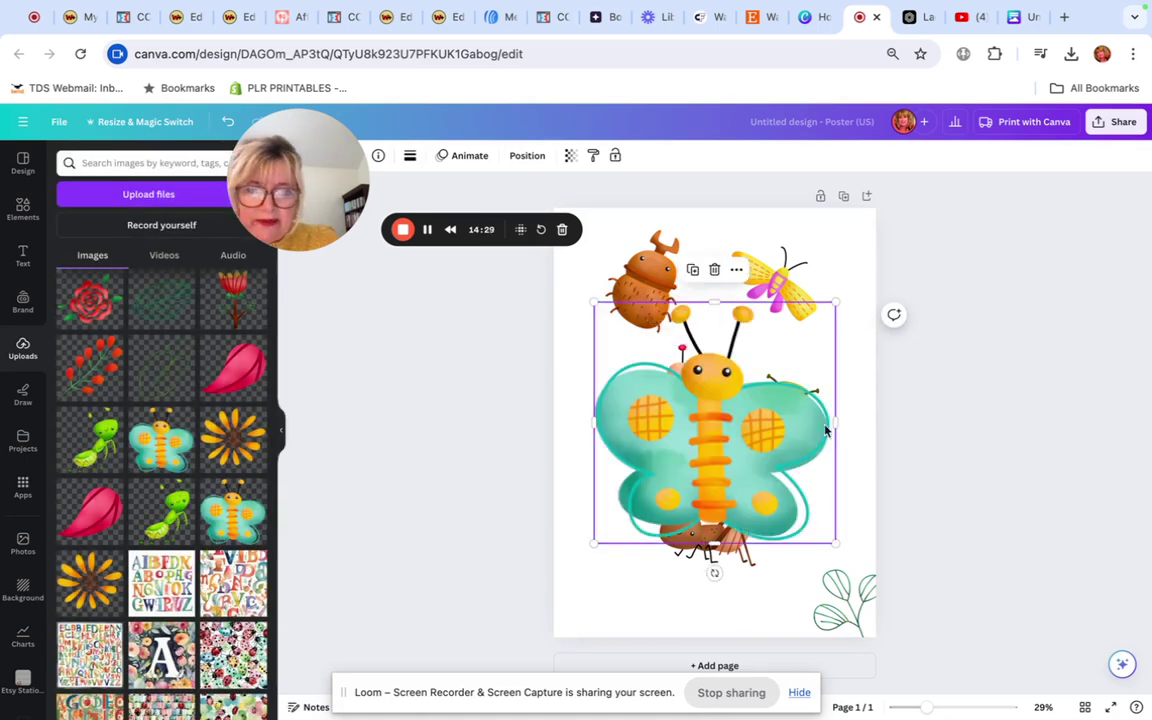
drag(828, 540, 680, 410)
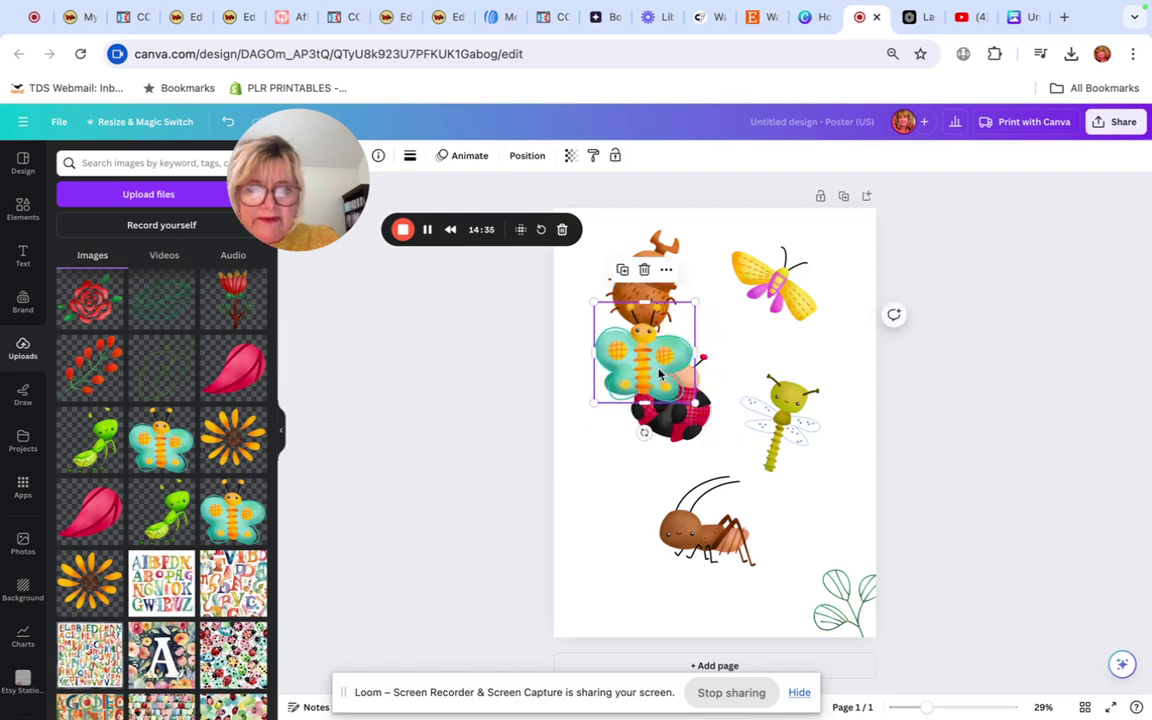
drag(630, 372, 585, 566)
drag(705, 525, 745, 525)
drag(613, 580, 621, 548)
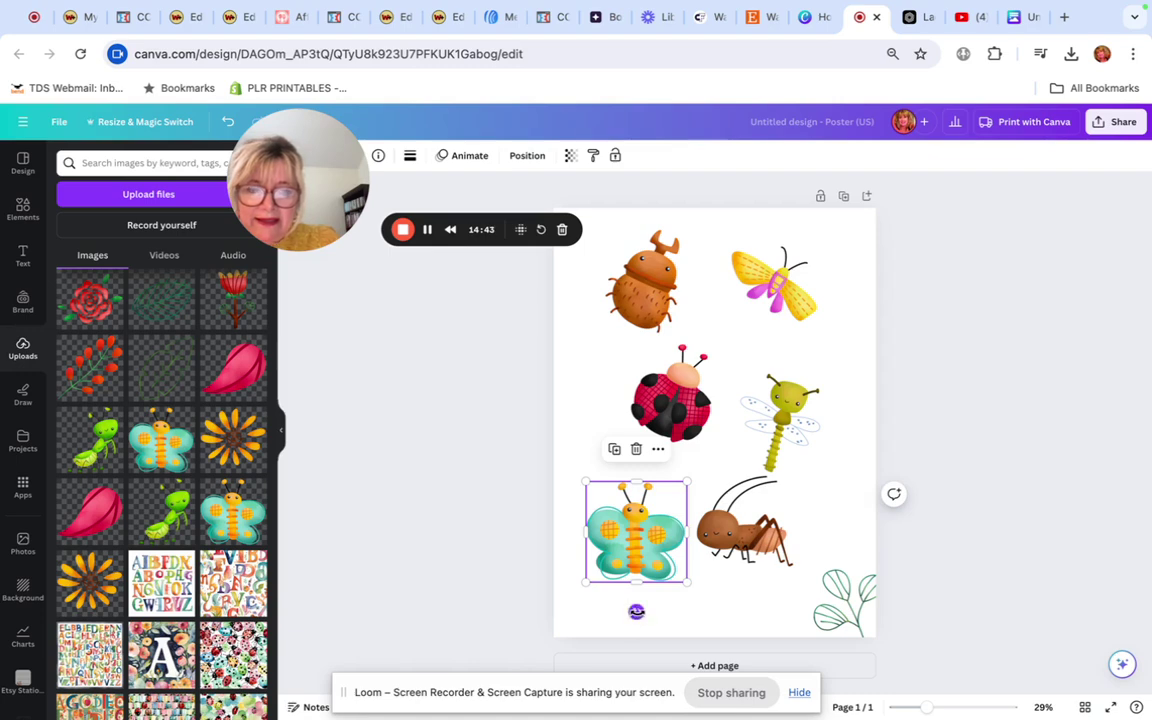
drag(636, 611, 690, 625)
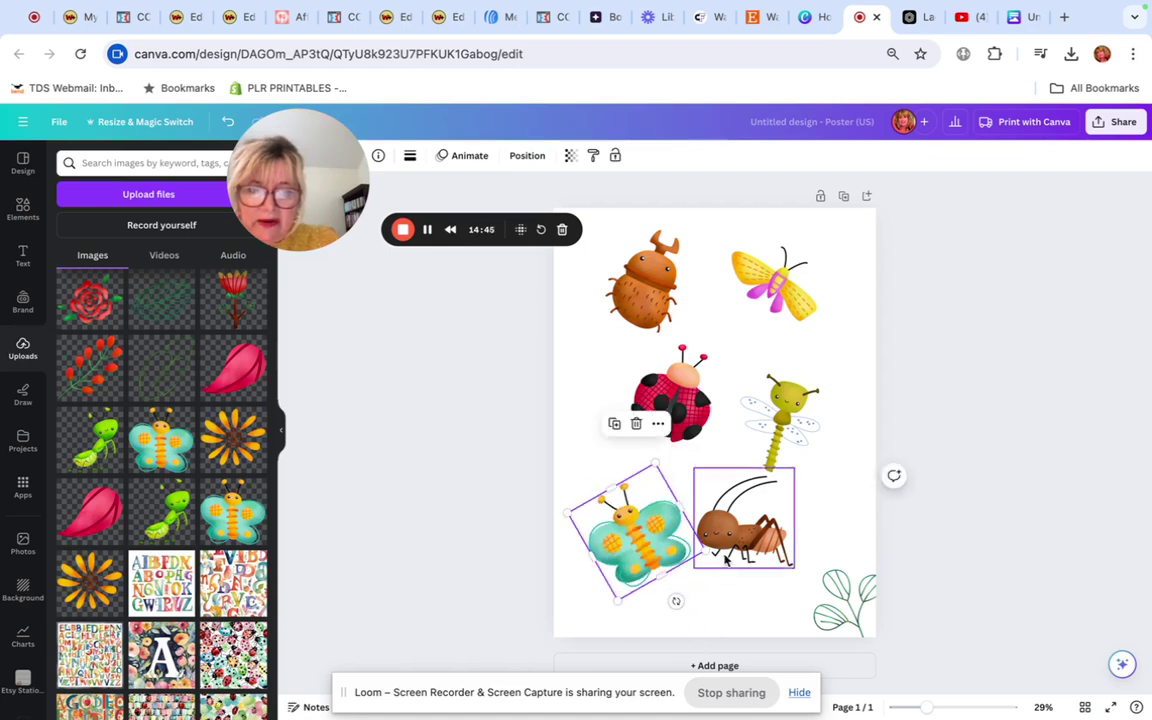
key(ctrl+z)
key(ctrl+z)
click(736, 570)
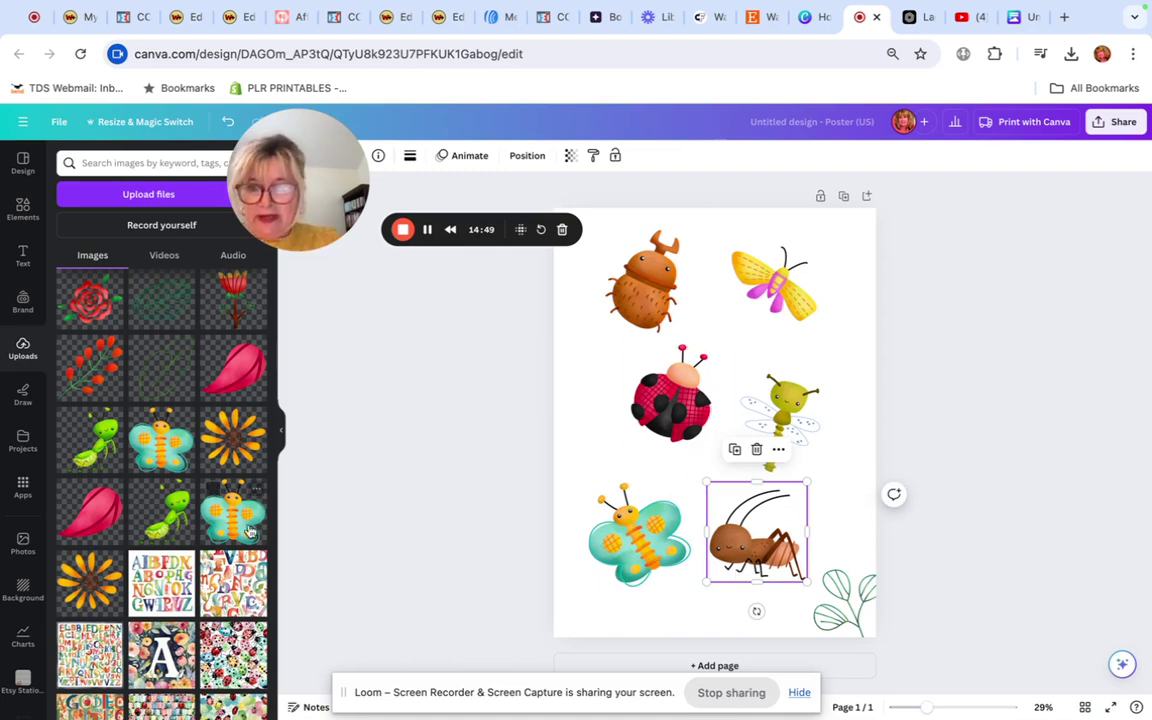
Add the red-berry branch, shrink and tilt it into the top-left corner beside the beetle
scroll(150, 590, up, 5)
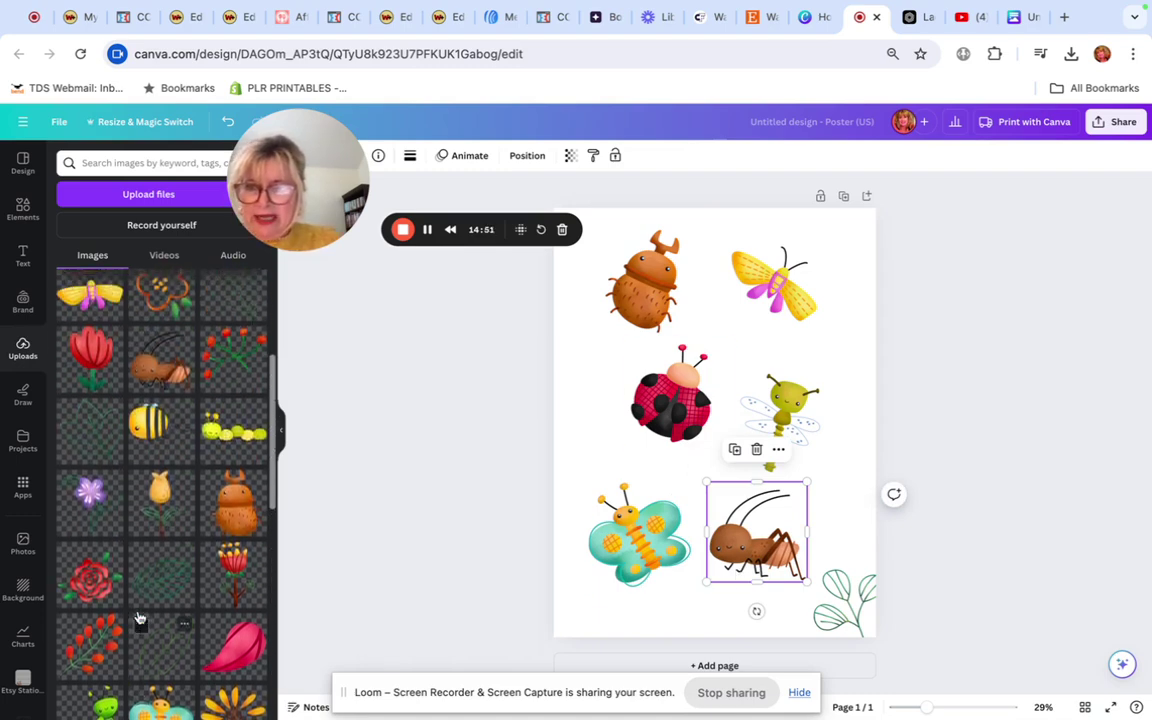
scroll(140, 600, up, 2)
click(233, 477)
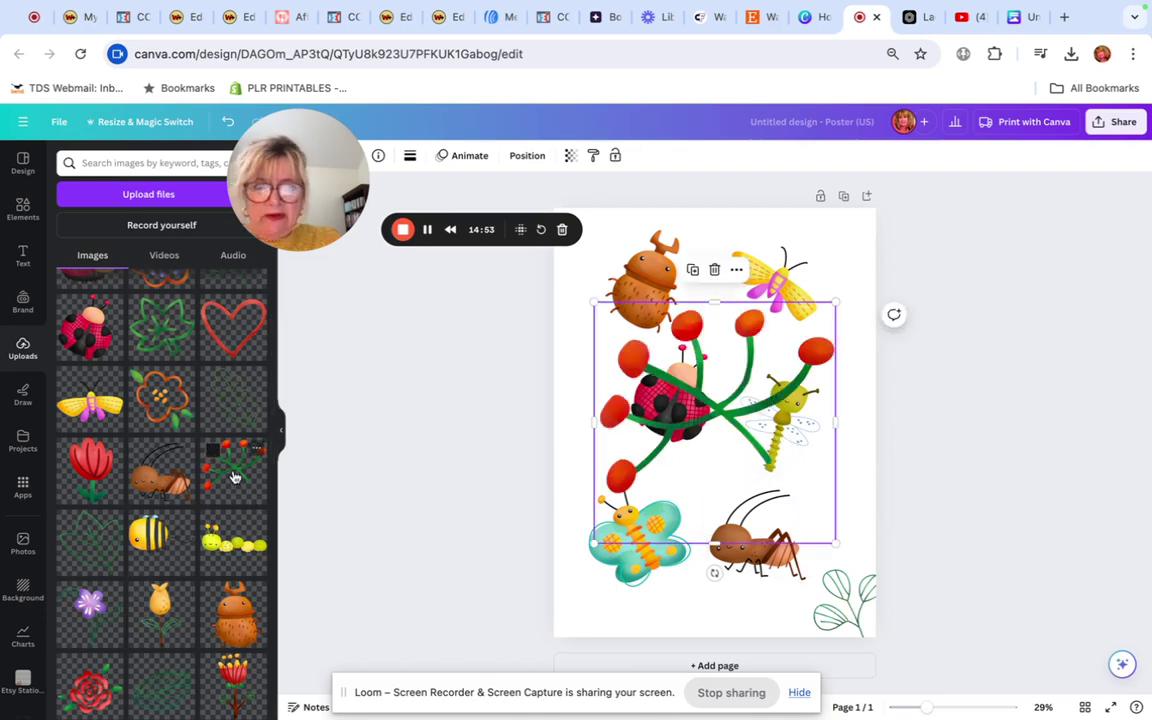
drag(825, 537, 865, 475)
drag(865, 540, 841, 513)
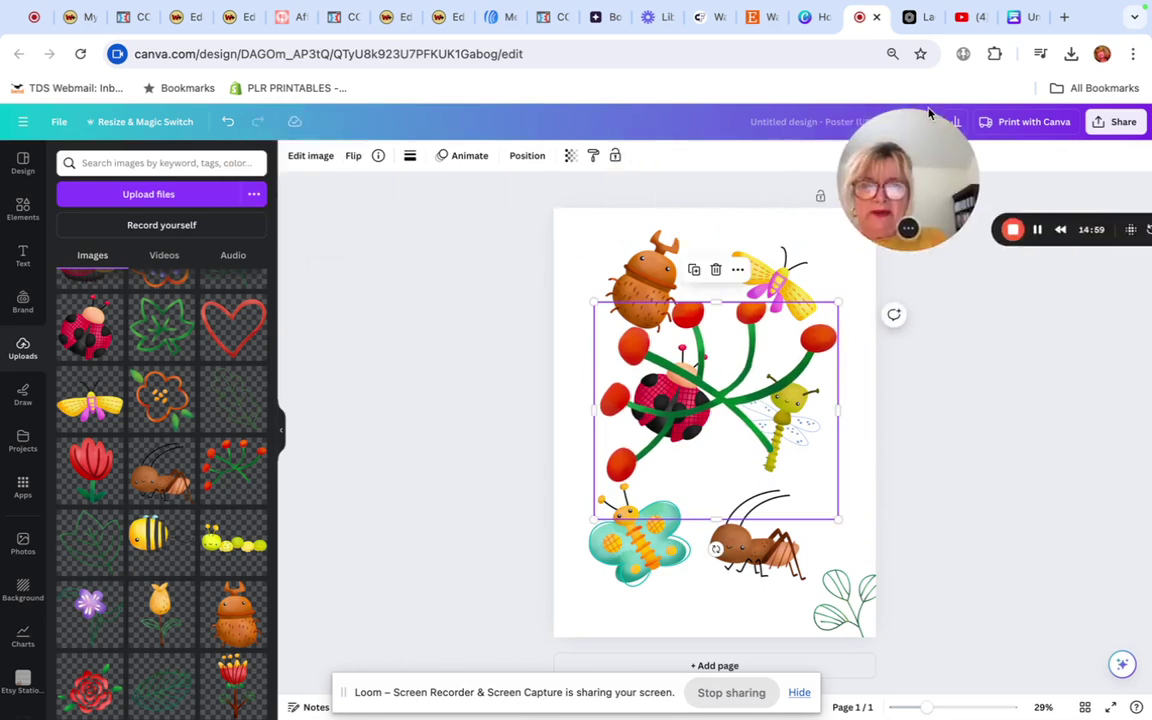
click(228, 122)
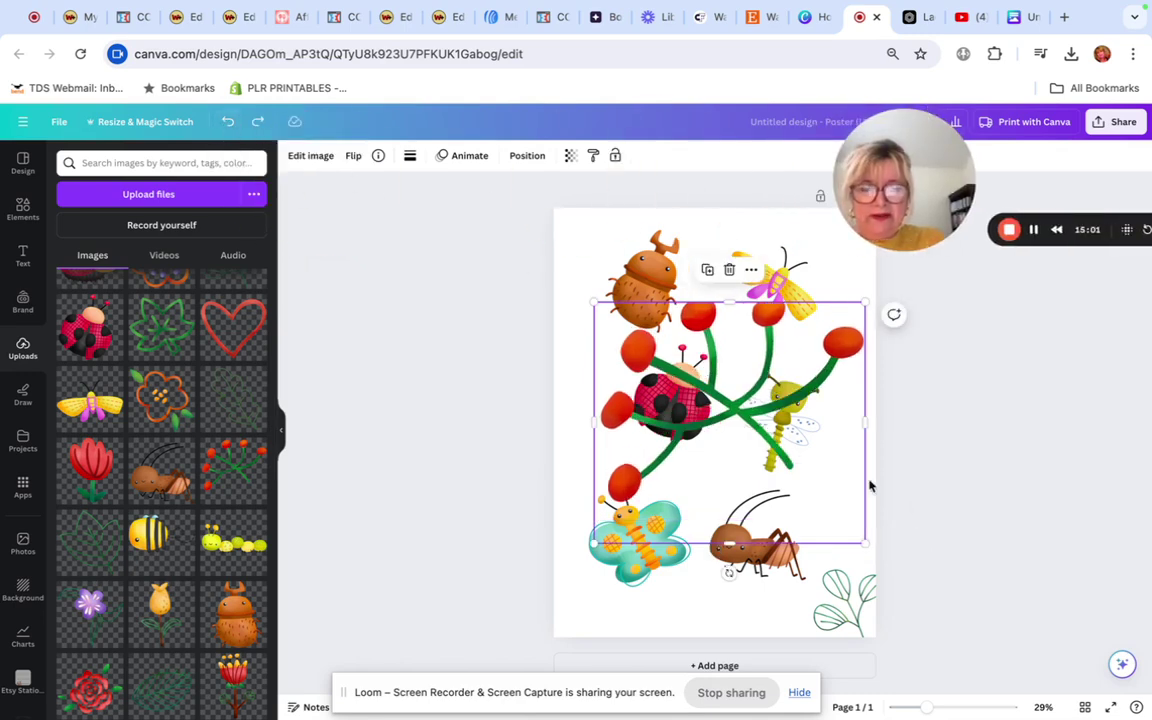
drag(852, 537, 610, 257)
drag(592, 352, 506, 373)
drag(580, 281, 554, 277)
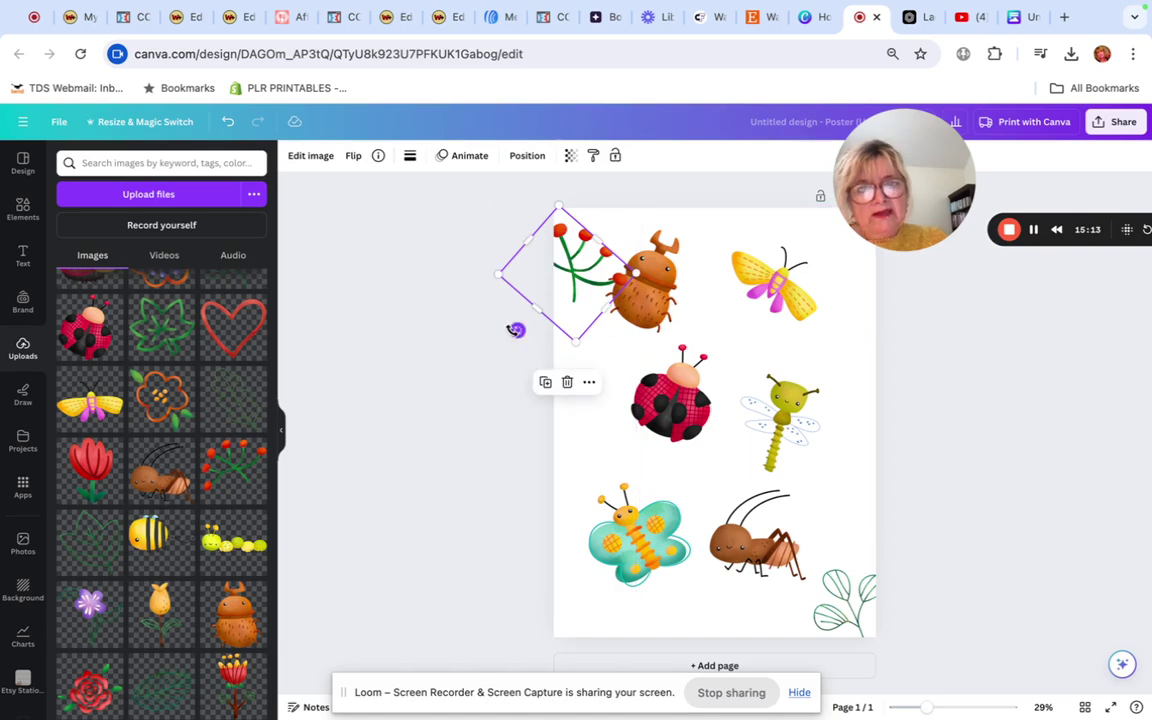
drag(515, 328, 555, 305)
mouse_move(557, 260)
mouse_down()
mouse_move(544, 259)
mouse_move(560, 248)
mouse_move(555, 256)
mouse_up()
click(951, 365)
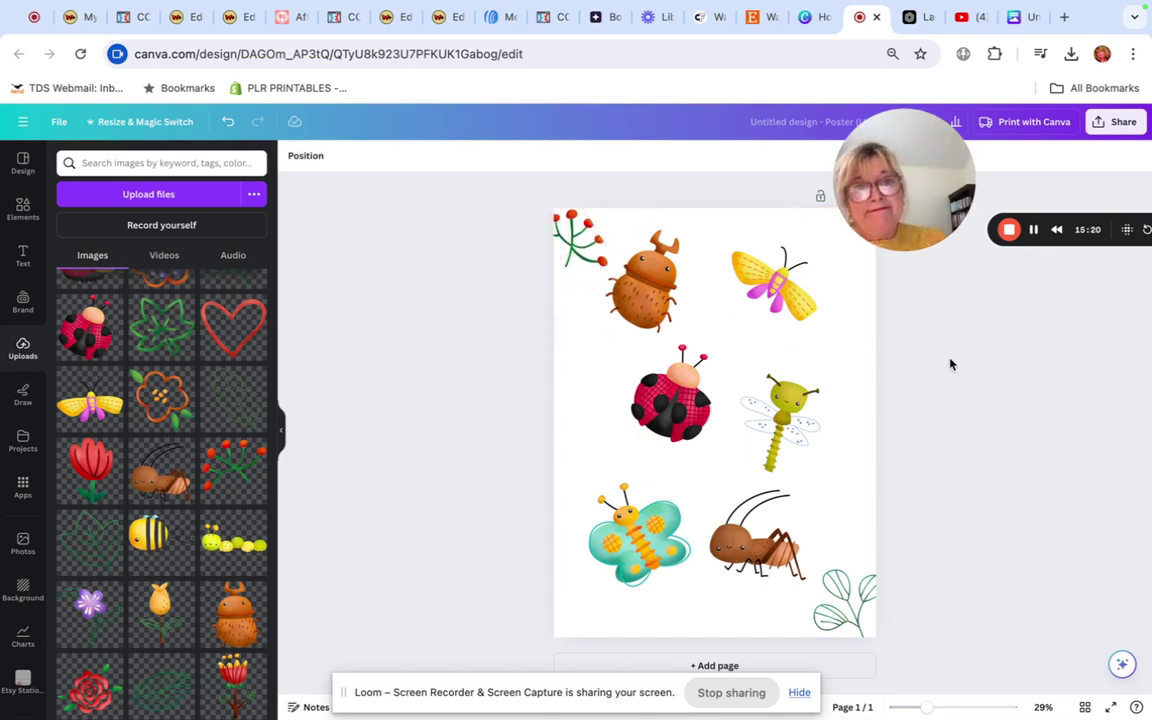
Add the orange flower-frame graphic, shrink it and push it partly off the top-right edge
click(160, 422)
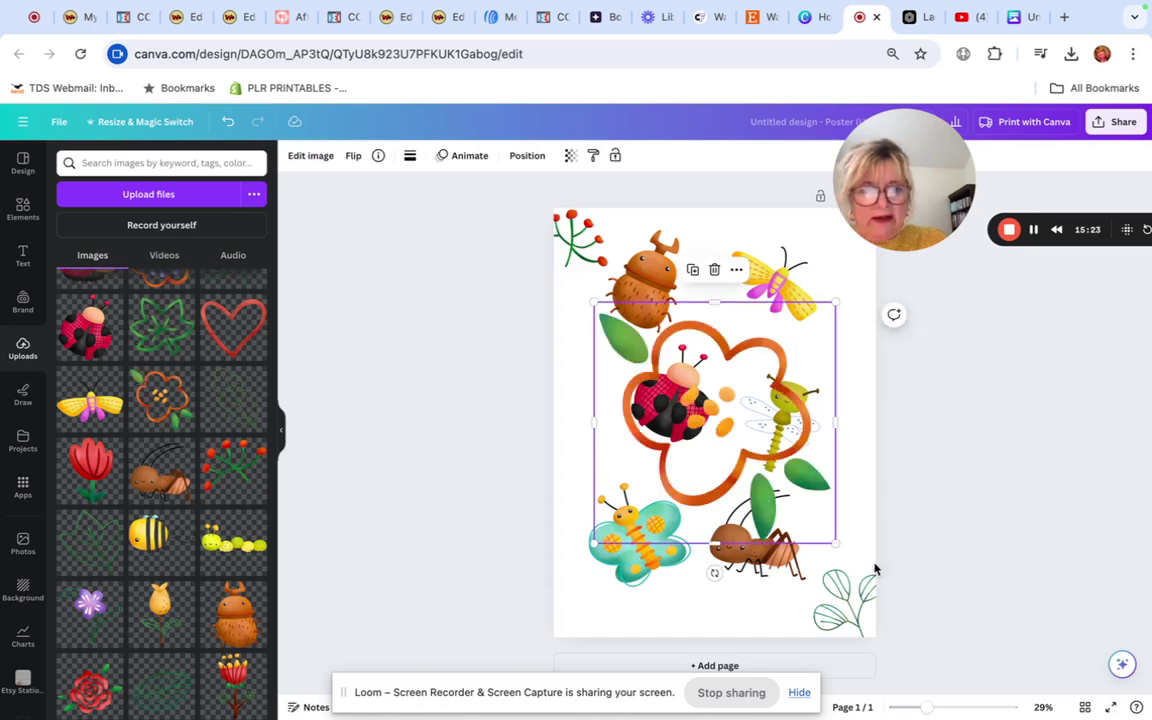
drag(835, 543, 836, 245)
drag(888, 150, 398, 165)
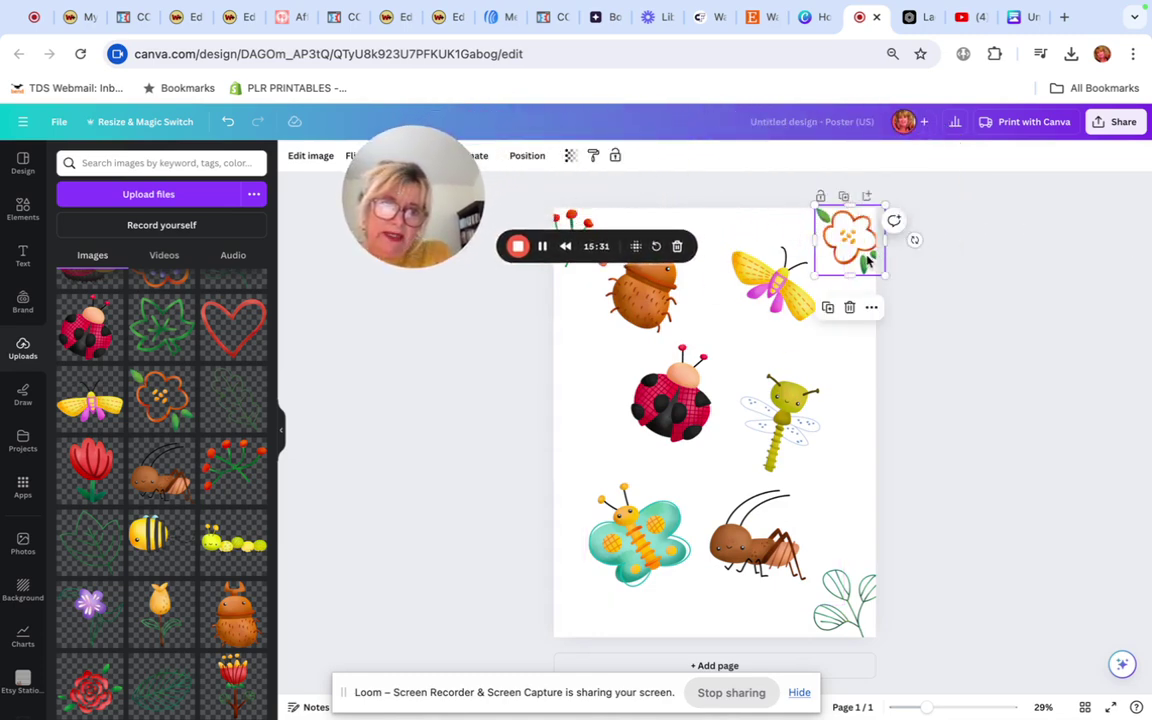
drag(865, 255, 929, 302)
Enlarge the red berry branch and tuck it partly off the top-left edge
drag(376, 235, 366, 501)
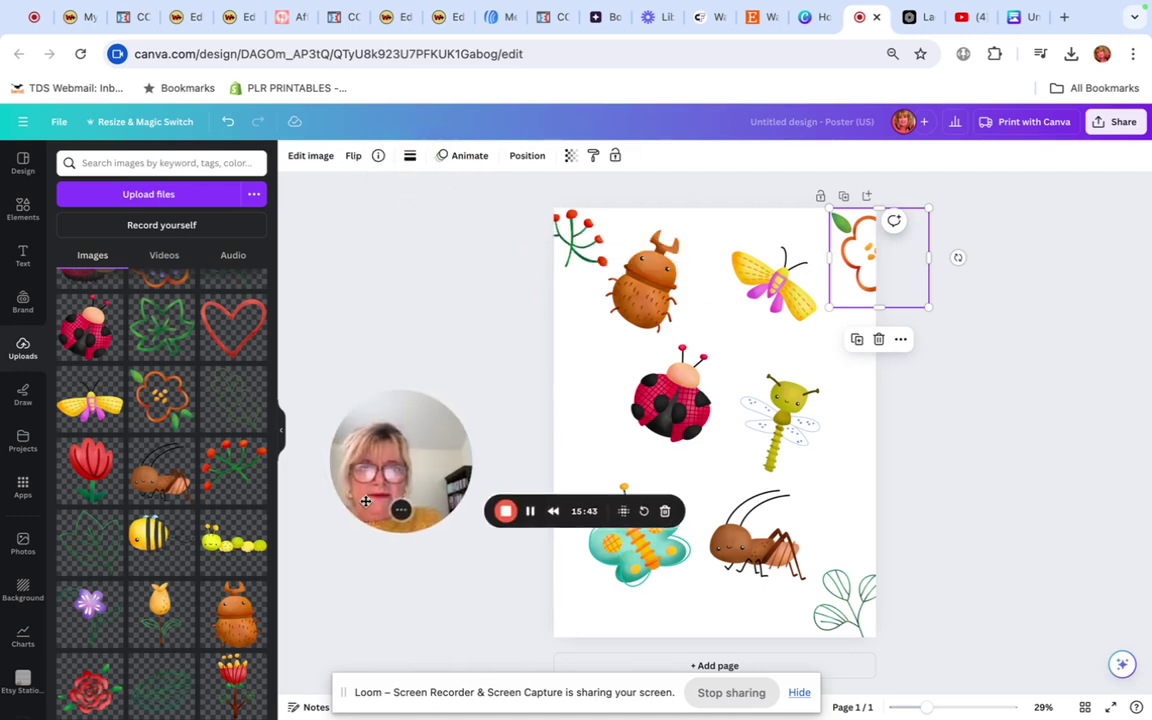
click(575, 238)
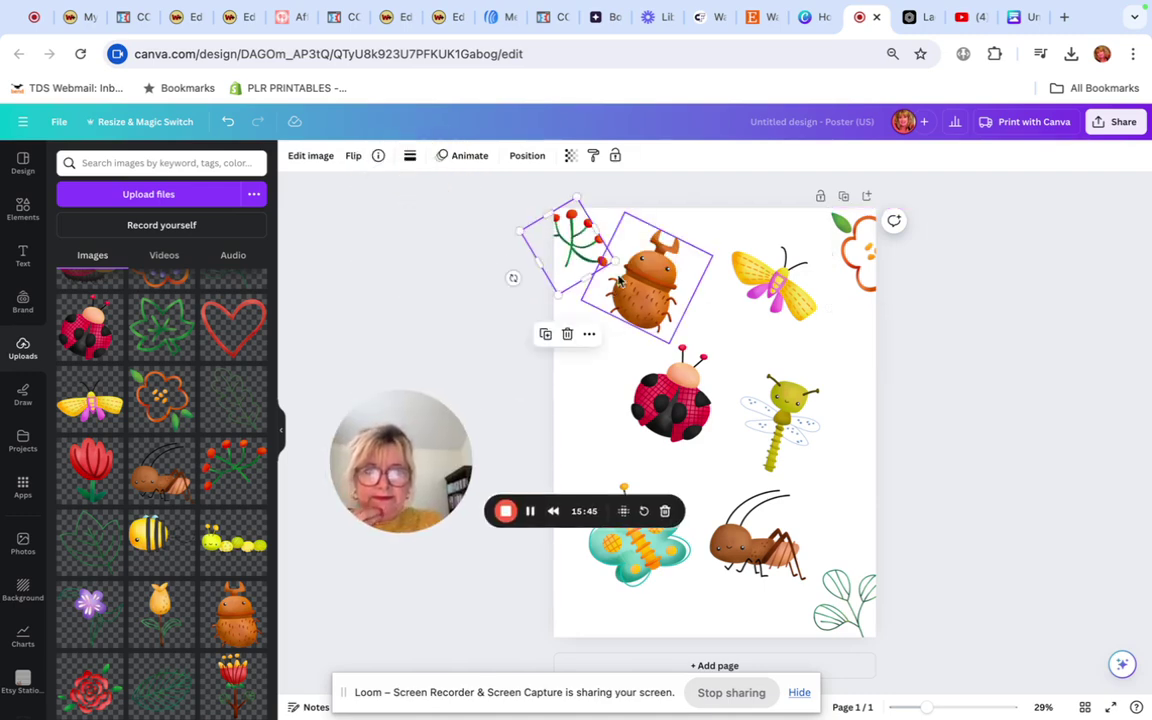
drag(613, 260, 645, 286)
drag(568, 288, 527, 283)
click(340, 450)
Add the red tulip, shrink it and place it in the bottom-left corner
drag(340, 450, 287, 201)
click(80, 470)
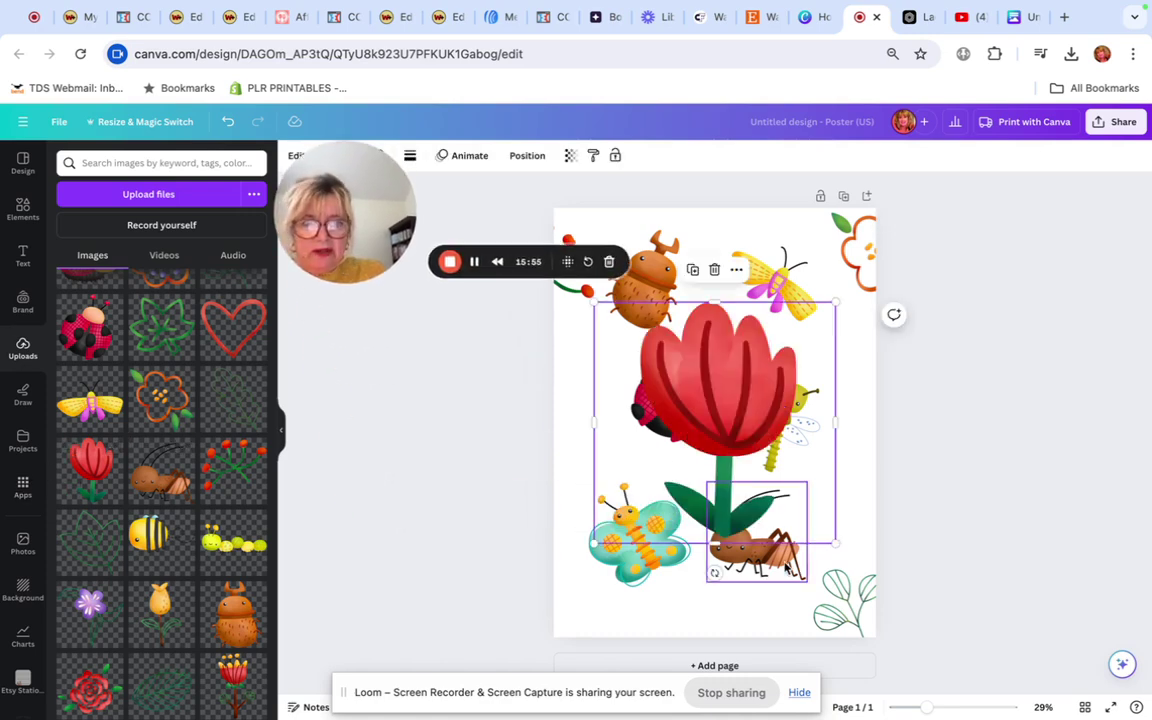
drag(834, 543, 694, 402)
drag(643, 335, 576, 583)
mouse_move(627, 649)
mouse_down()
mouse_move(606, 629)
mouse_move(628, 644)
mouse_up()
Tilt the turquoise butterfly about 30 degrees and move it up, then shift and tilt the dragonfly
click(910, 527)
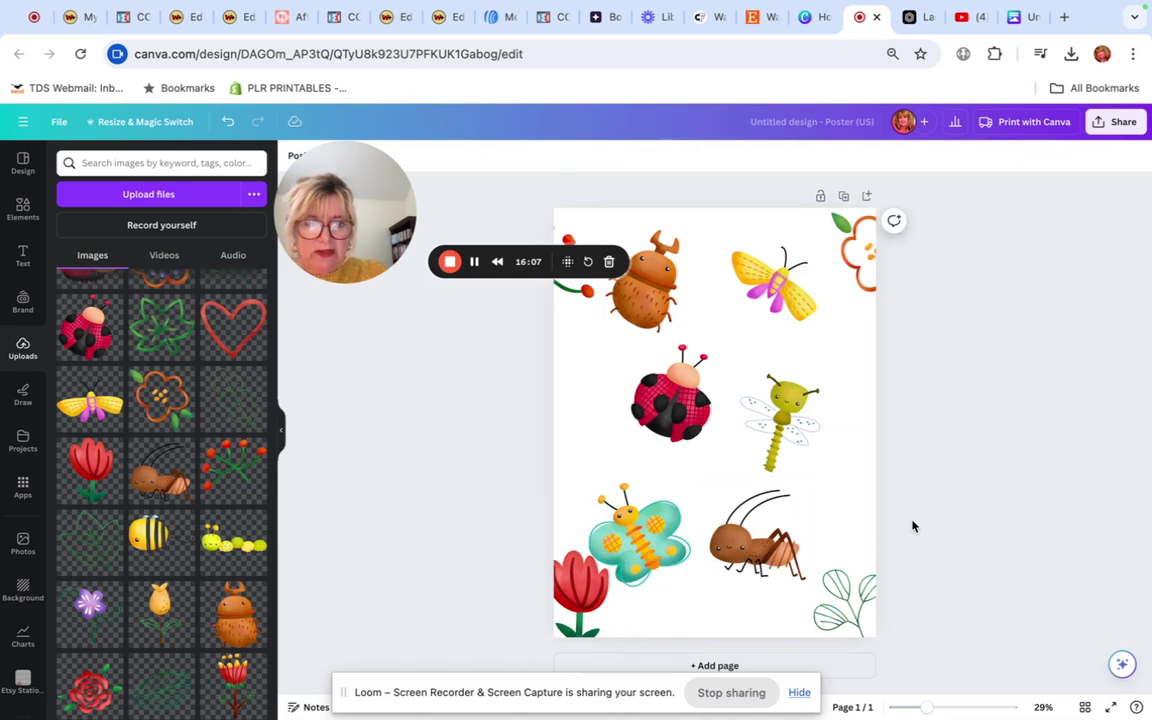
click(640, 530)
drag(640, 600, 675, 590)
drag(655, 525, 671, 505)
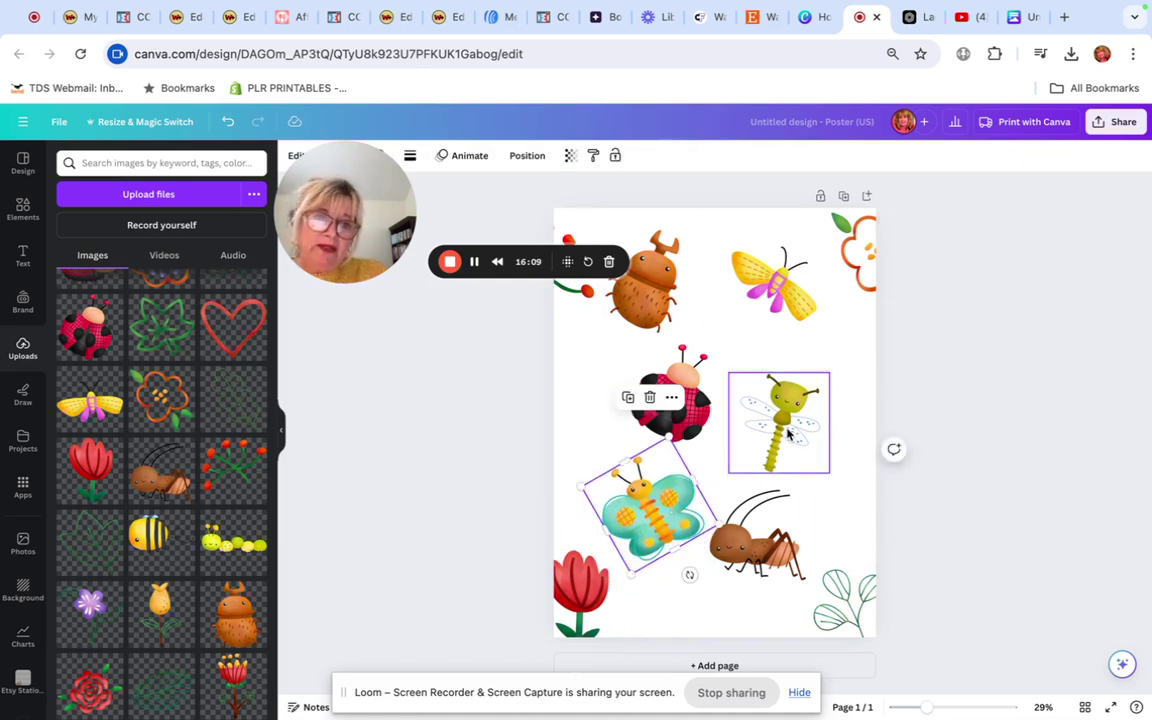
drag(785, 468, 840, 464)
click(967, 459)
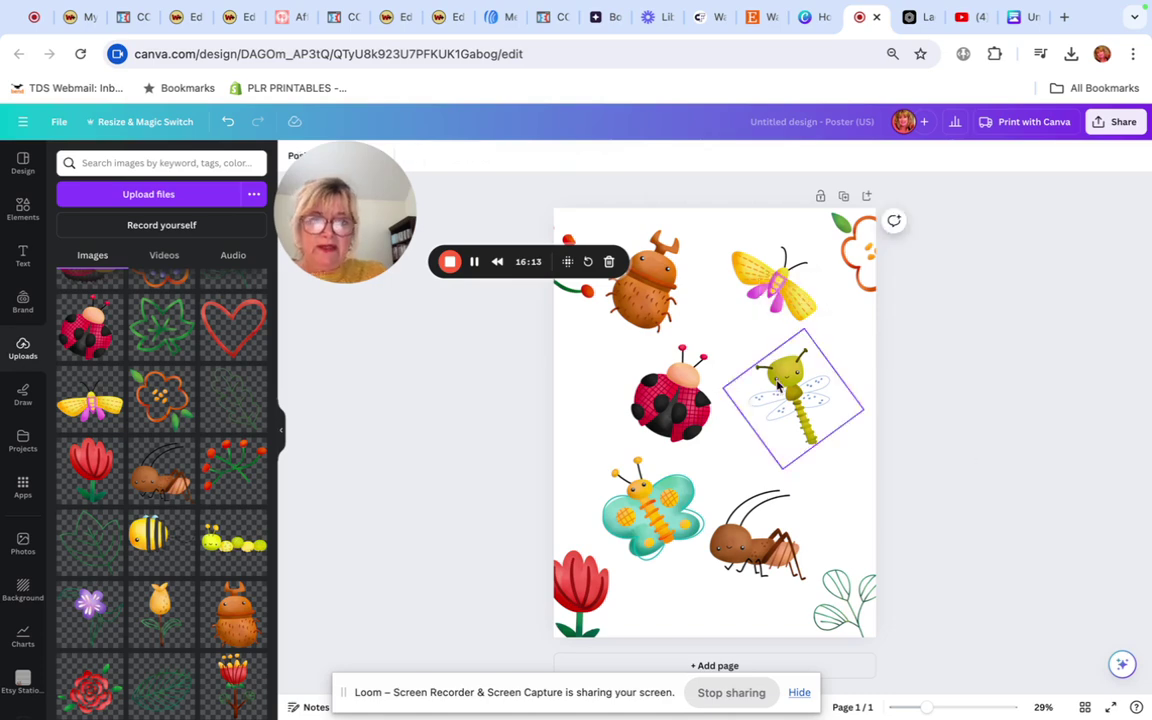
Add the purple flower upload, shrink it and set it at the poster's right edge
drag(343, 165, 365, 57)
scroll(166, 385, up, 1)
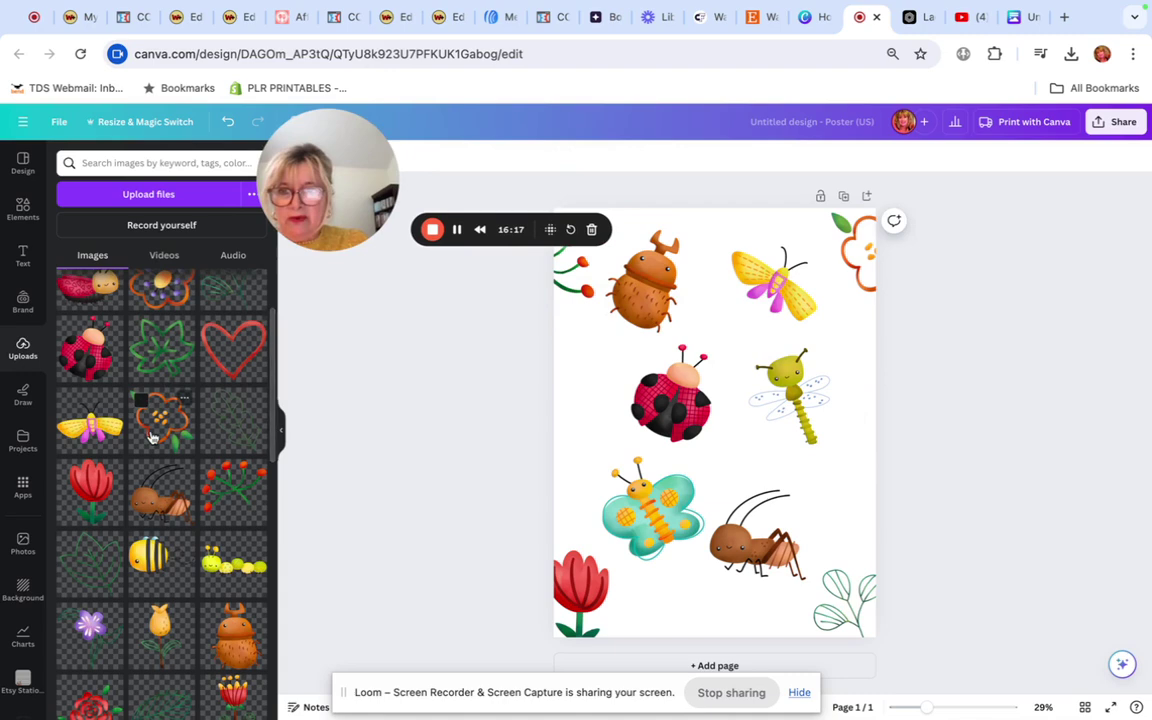
scroll(152, 437, up, 3)
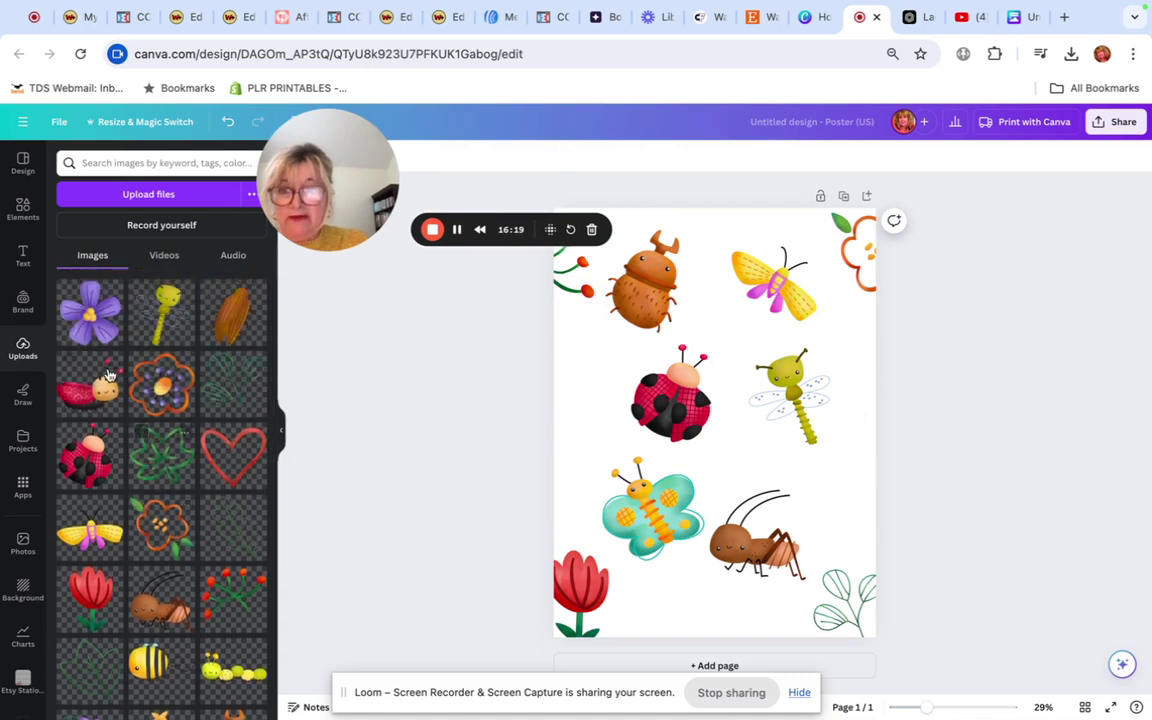
click(94, 318)
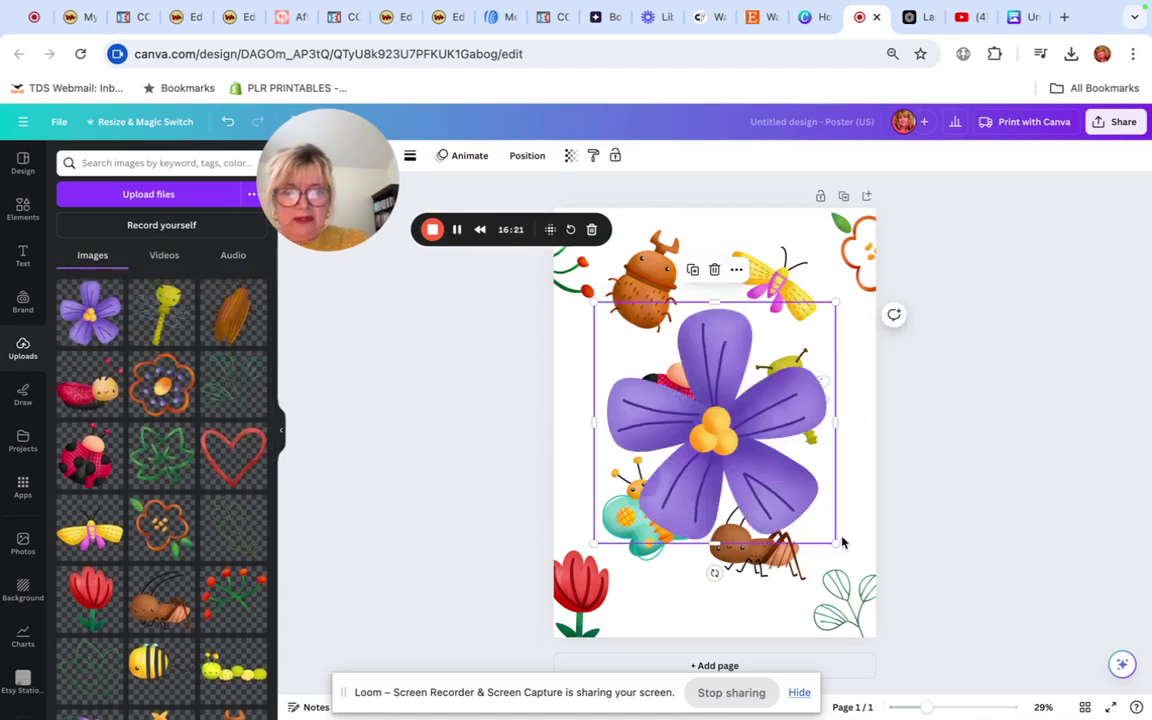
drag(838, 541, 698, 396)
drag(655, 355, 848, 487)
click(1039, 450)
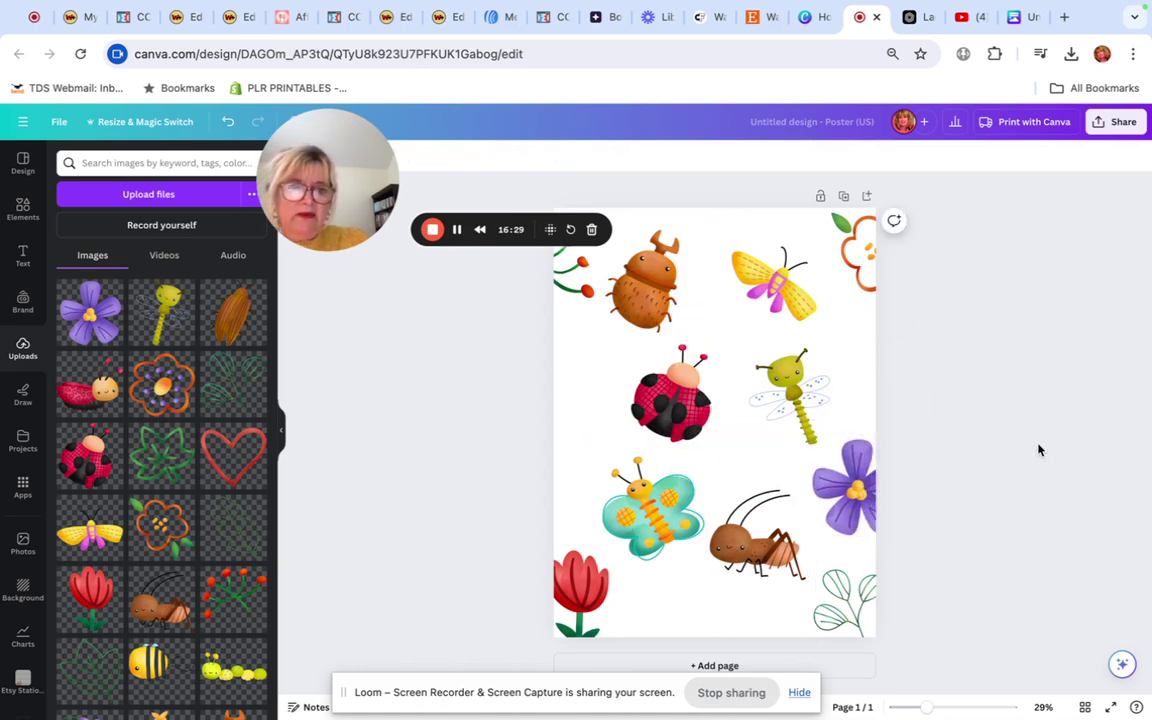
Browse the Text panel's font combinations, then search fonts for 'school'
click(18, 262)
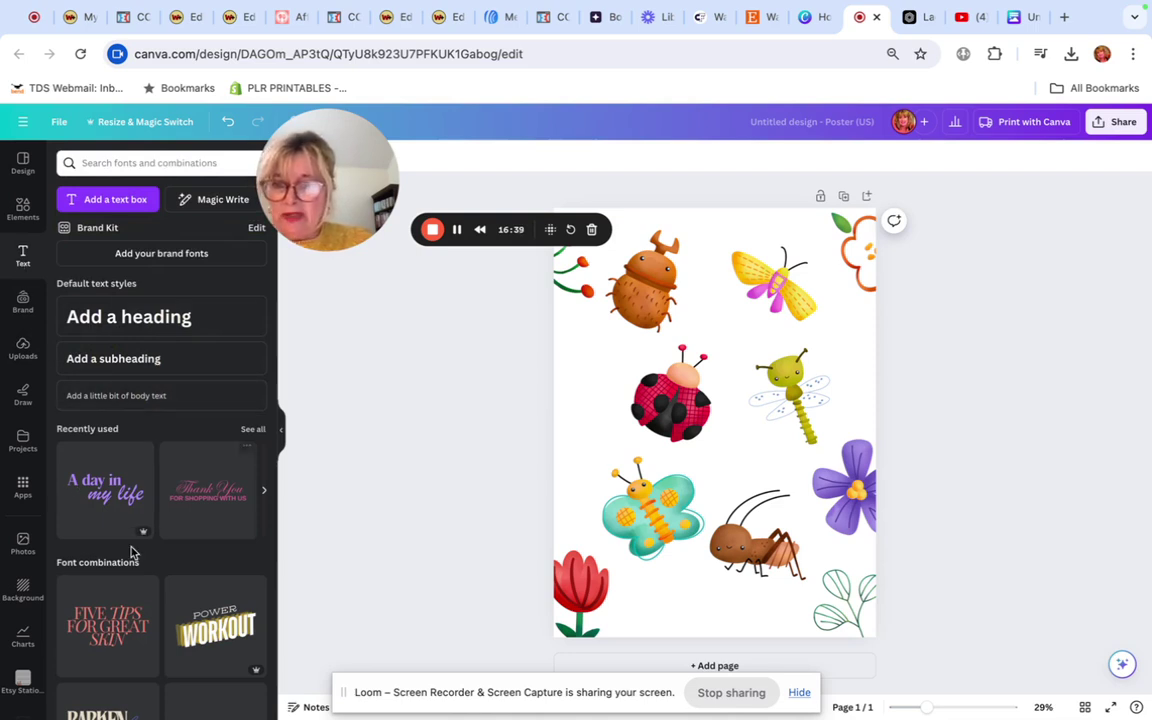
scroll(130, 553, down, 5)
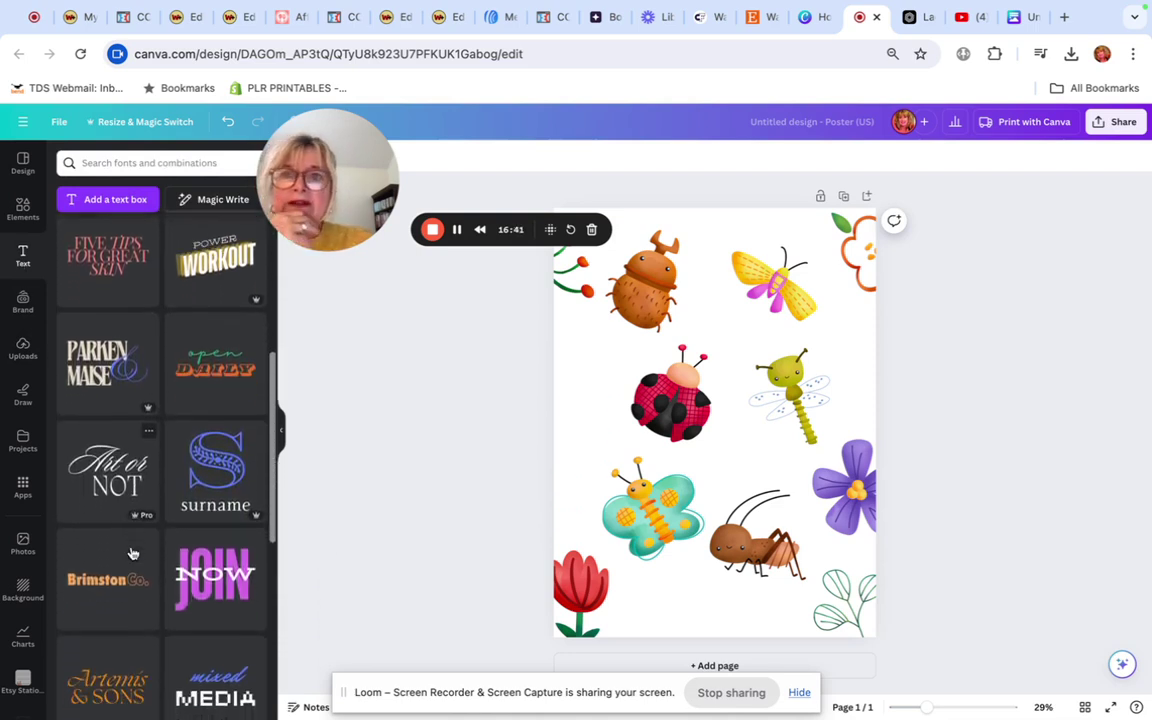
scroll(130, 553, down, 2)
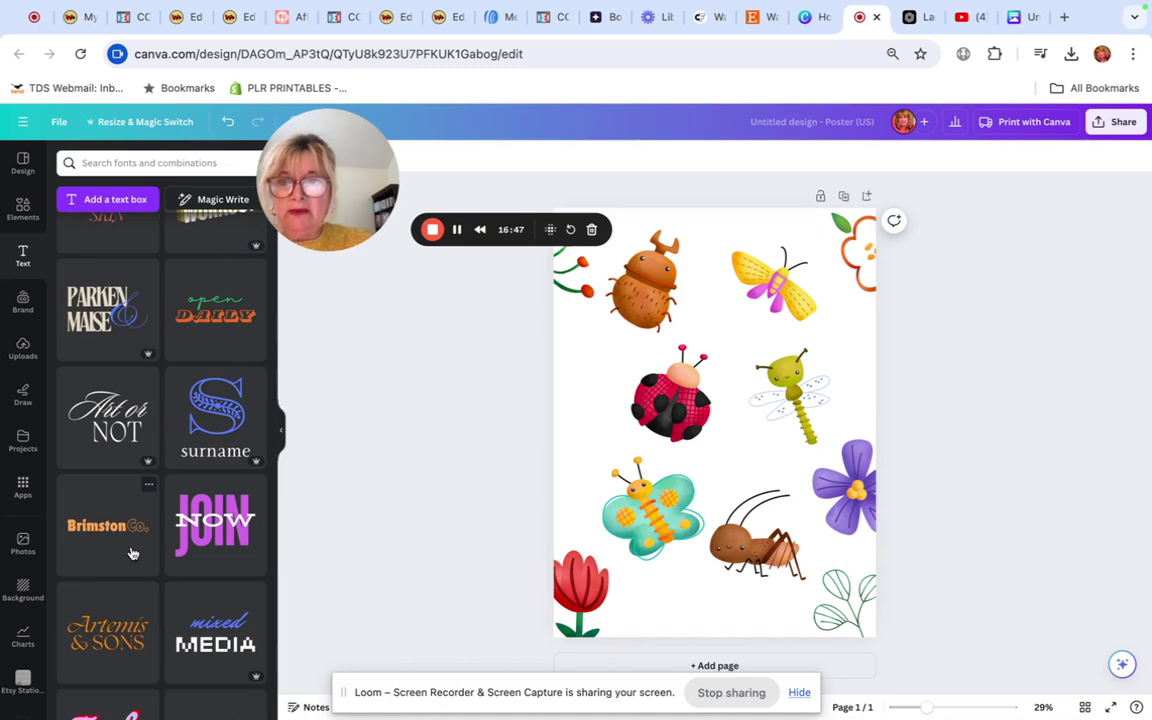
scroll(131, 553, down, 5)
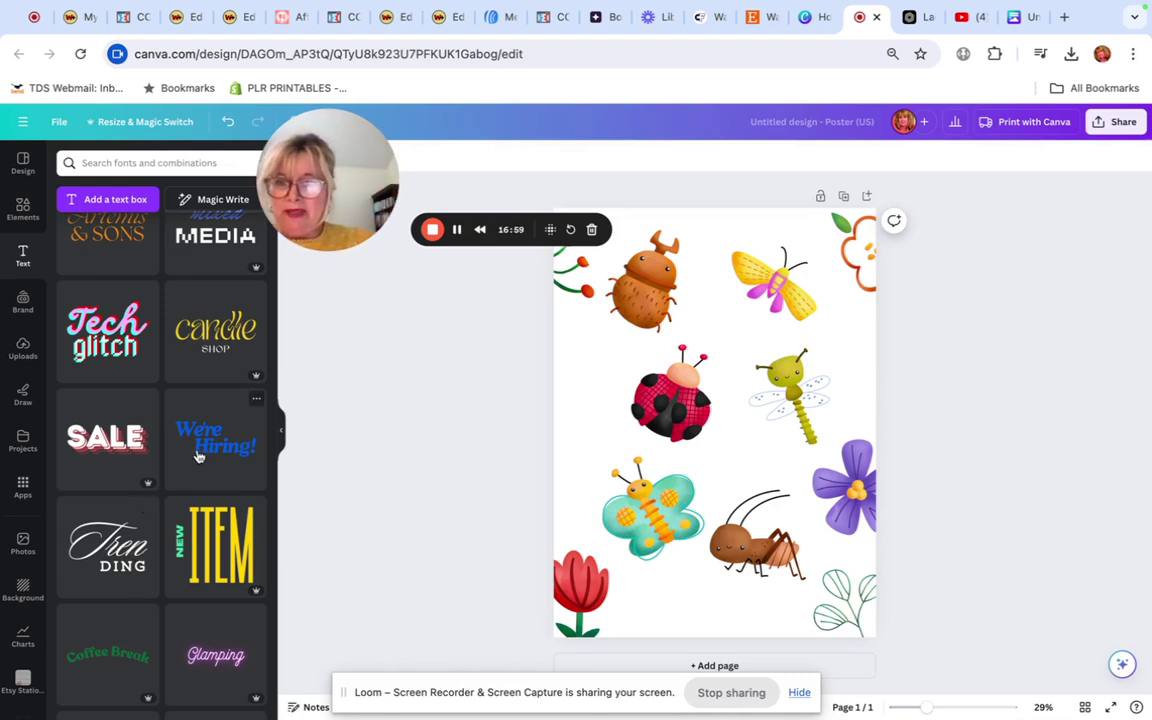
scroll(154, 437, up, 10)
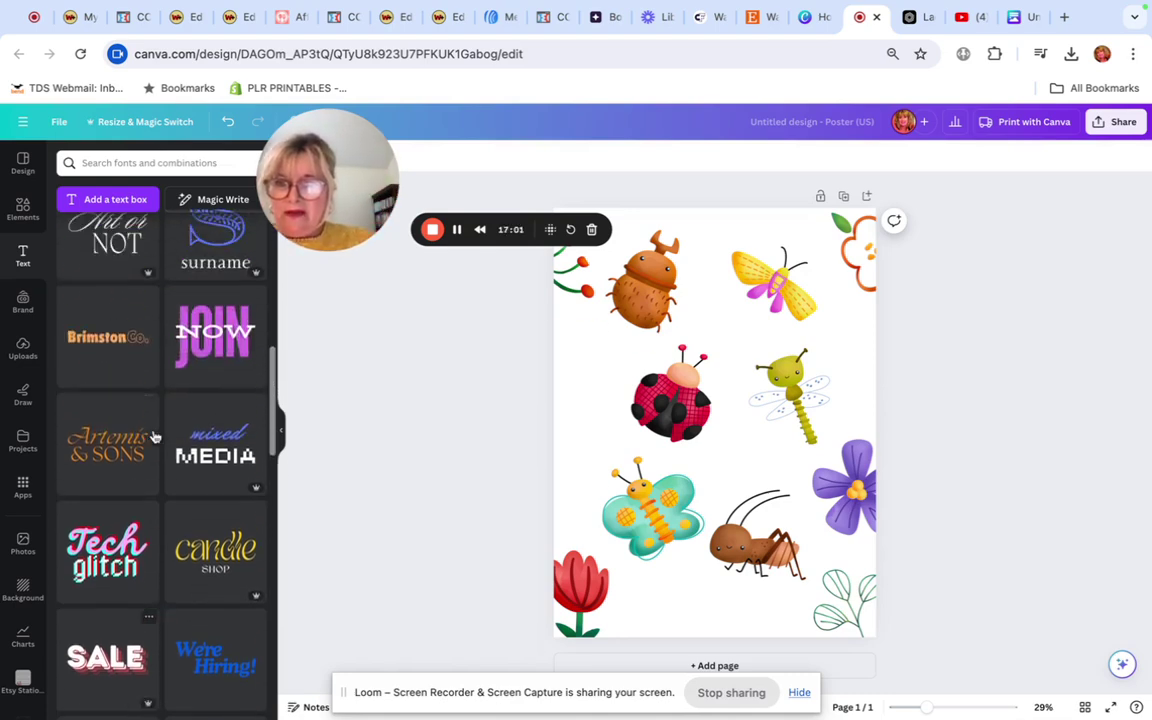
click(147, 160)
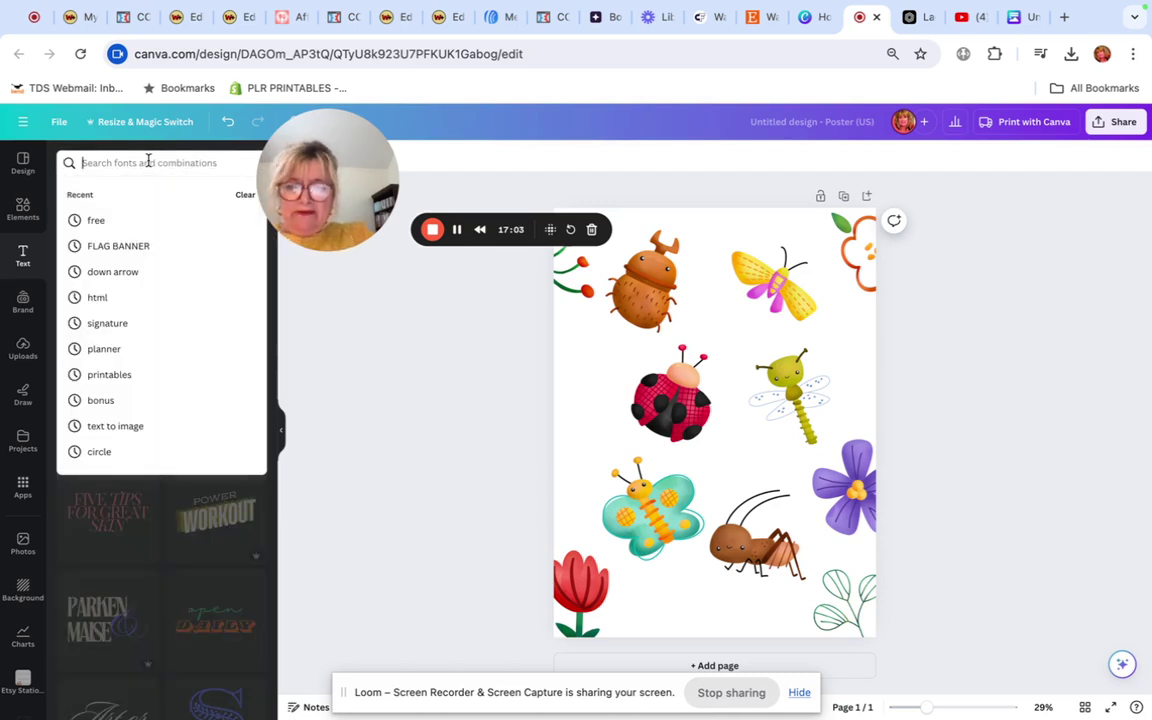
text(school)
key(Return)
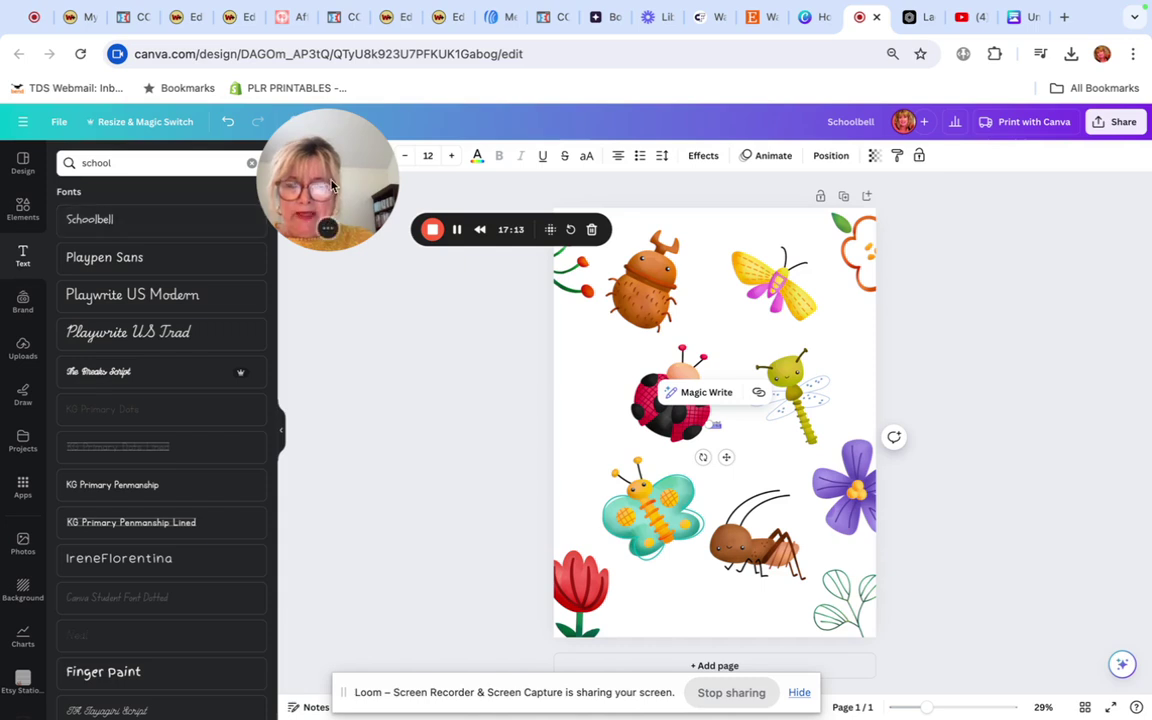
Add a heading and replace its placeholder text with 'Mindy'
click(23, 257)
click(117, 322)
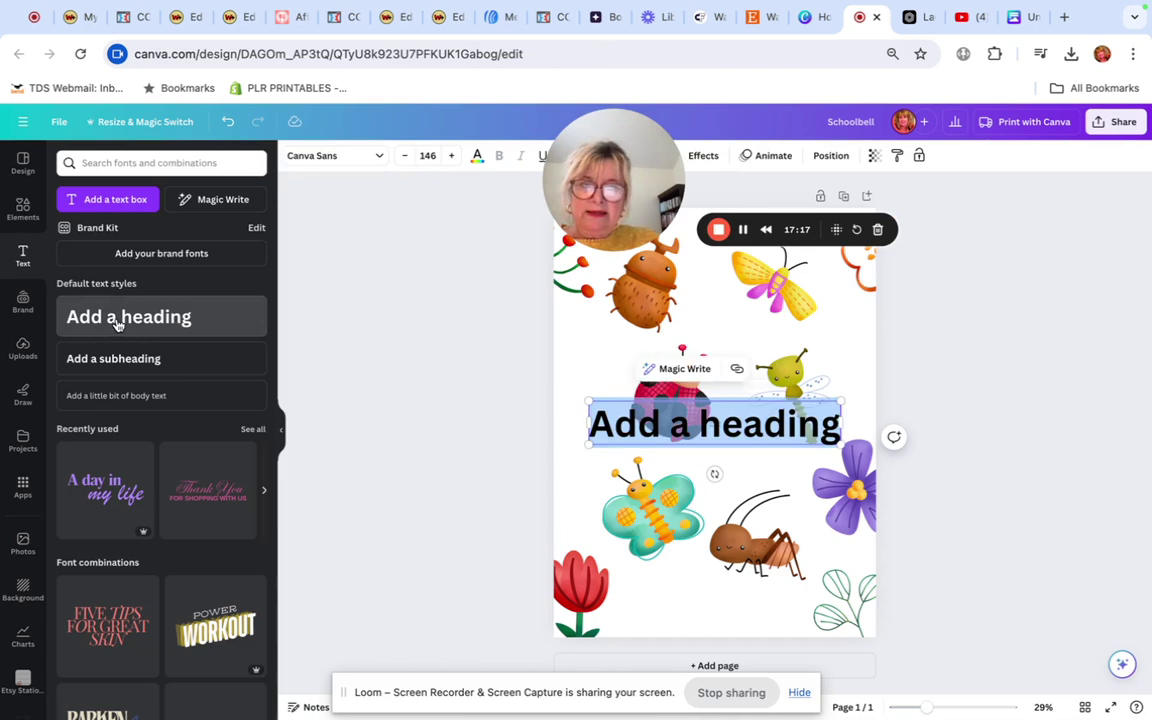
click(836, 414)
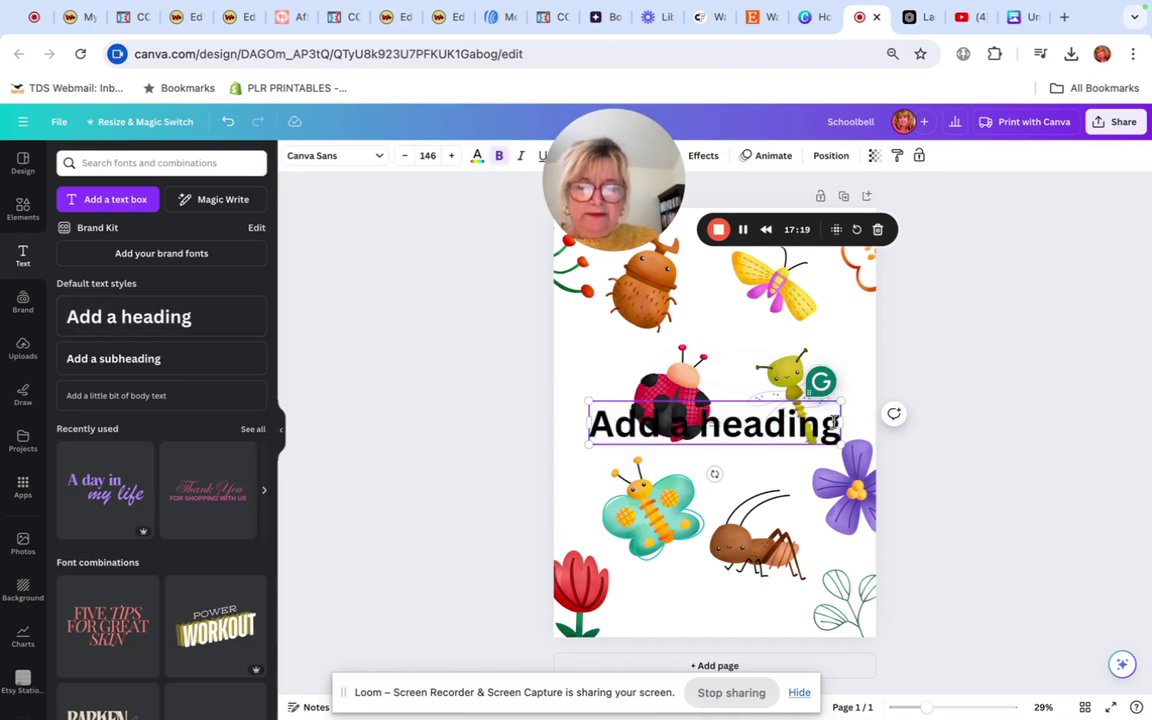
drag(836, 424, 543, 382)
key(BackSpace)
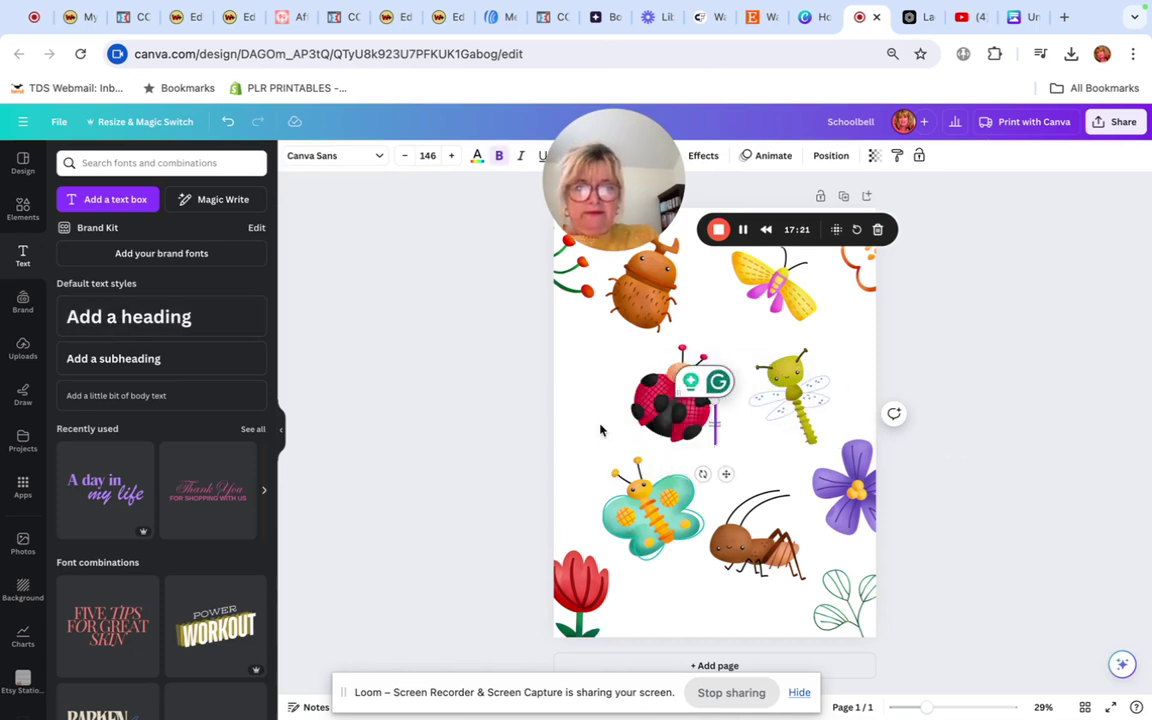
text(Mindy)
click(776, 447)
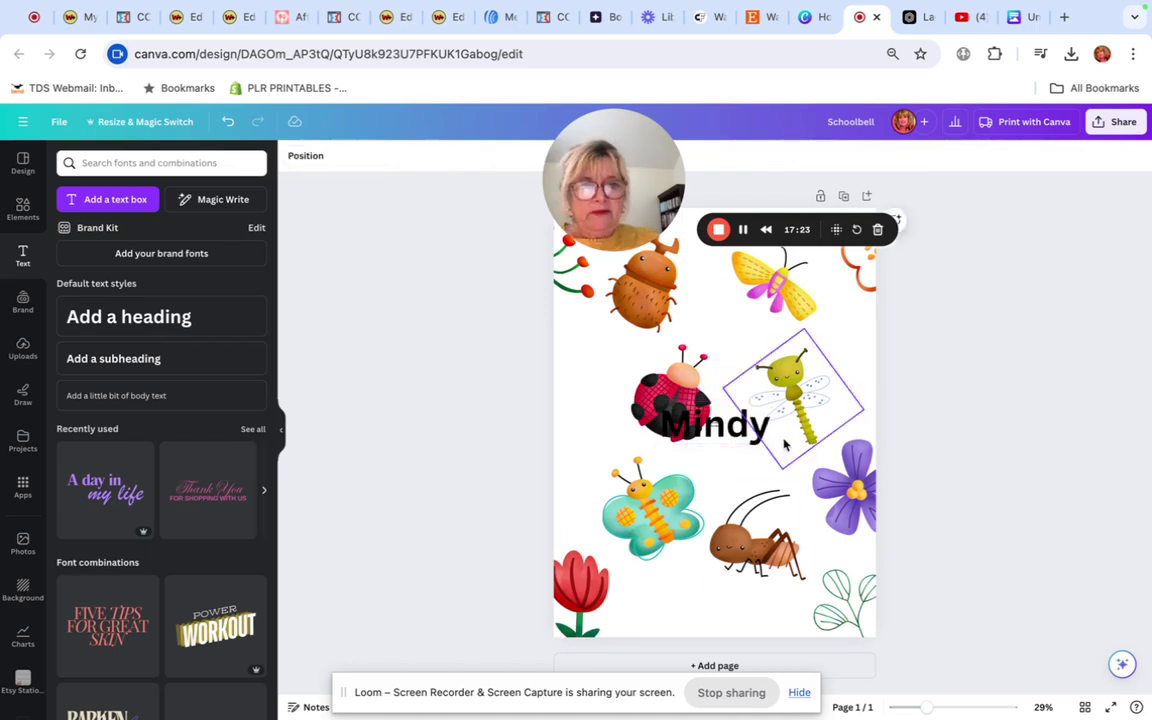
Move Mindy to the bottom centre and set its font to Schoolbell
drag(715, 425, 708, 598)
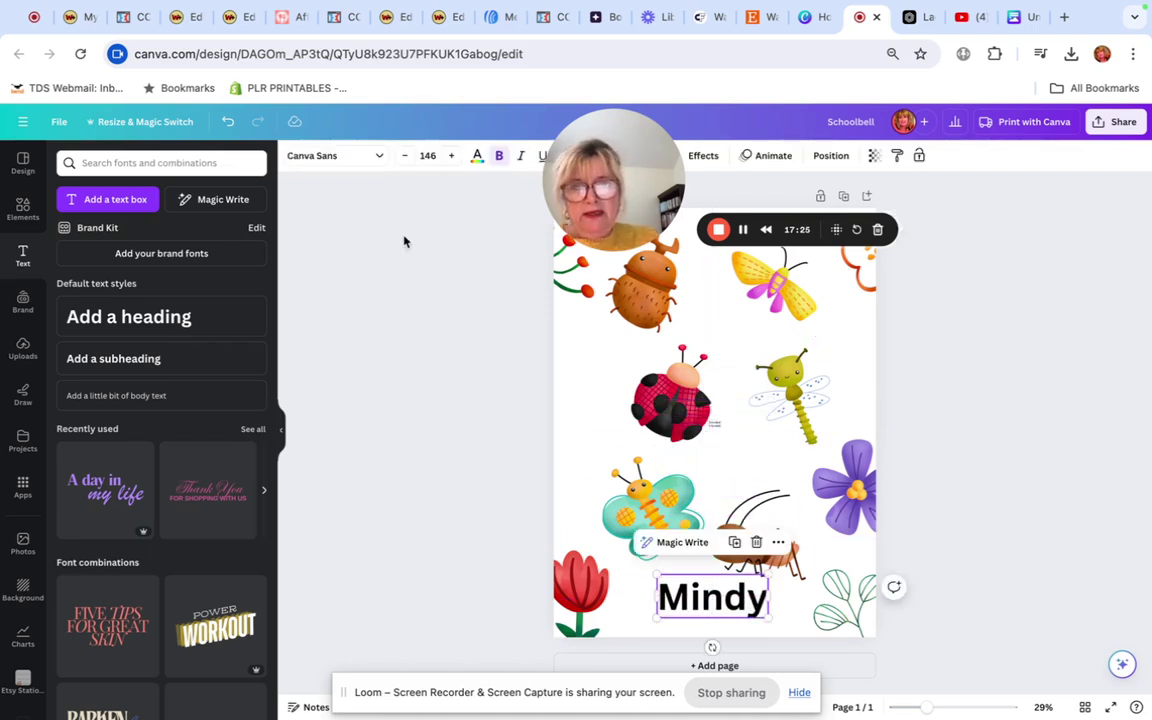
click(344, 161)
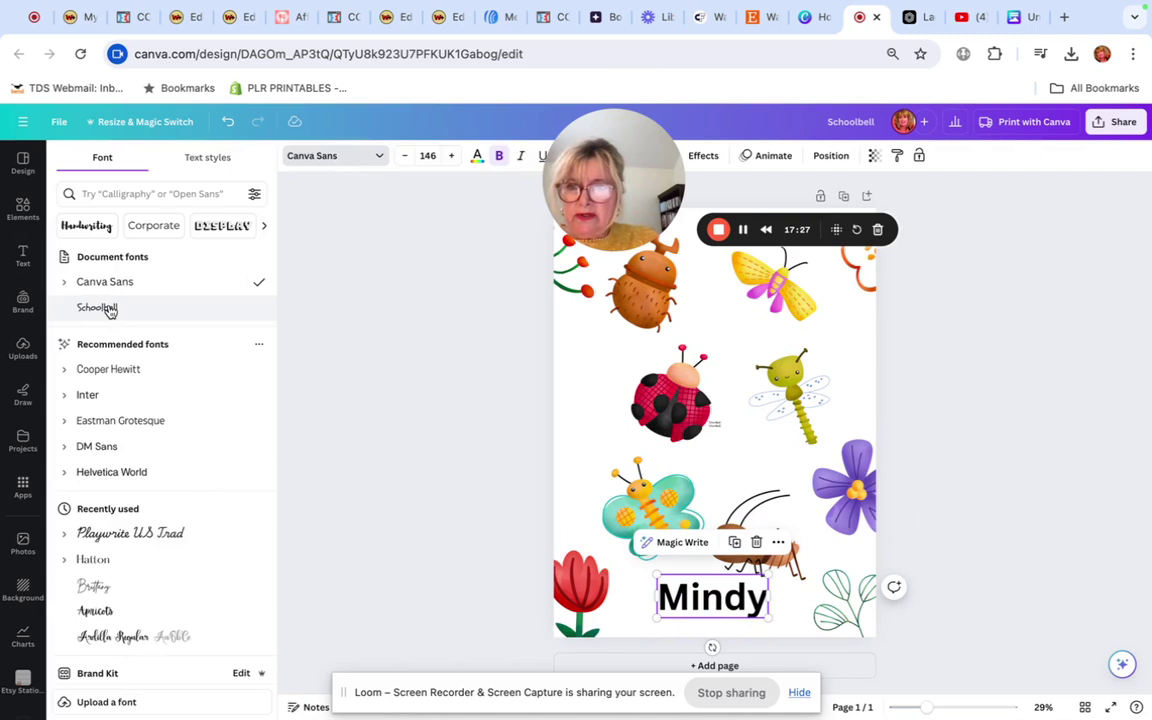
click(111, 309)
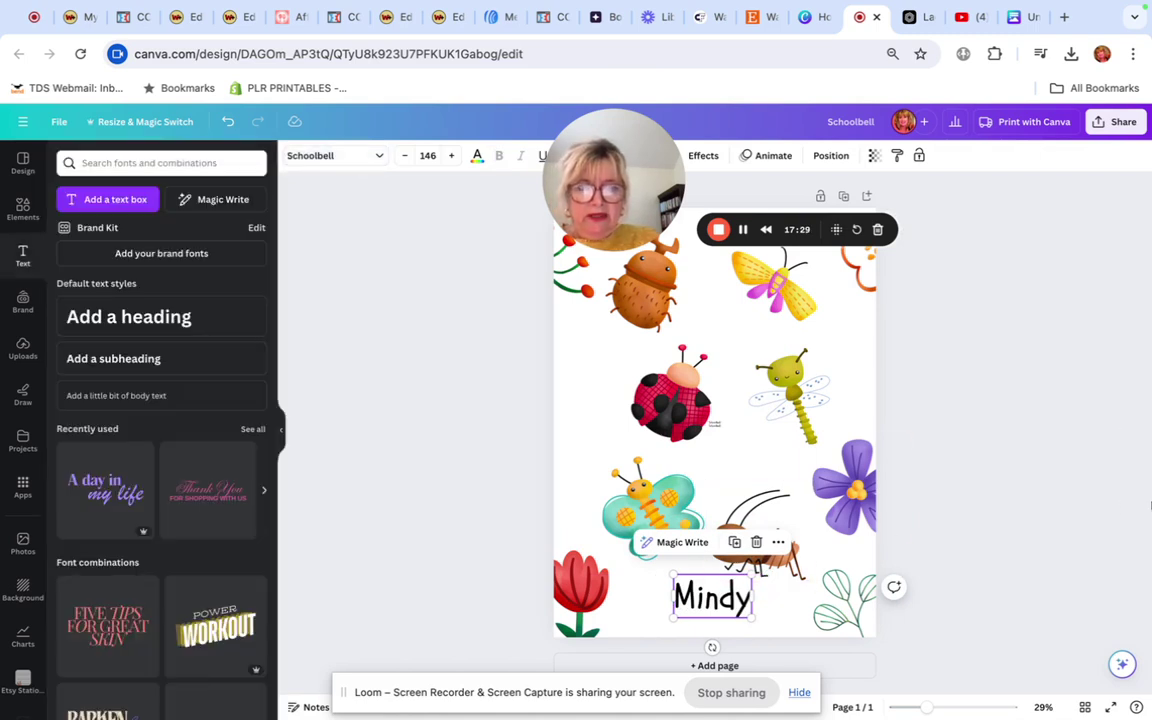
click(1137, 508)
mouse_move(733, 587)
mouse_down()
mouse_move(744, 590)
mouse_move(733, 590)
mouse_up()
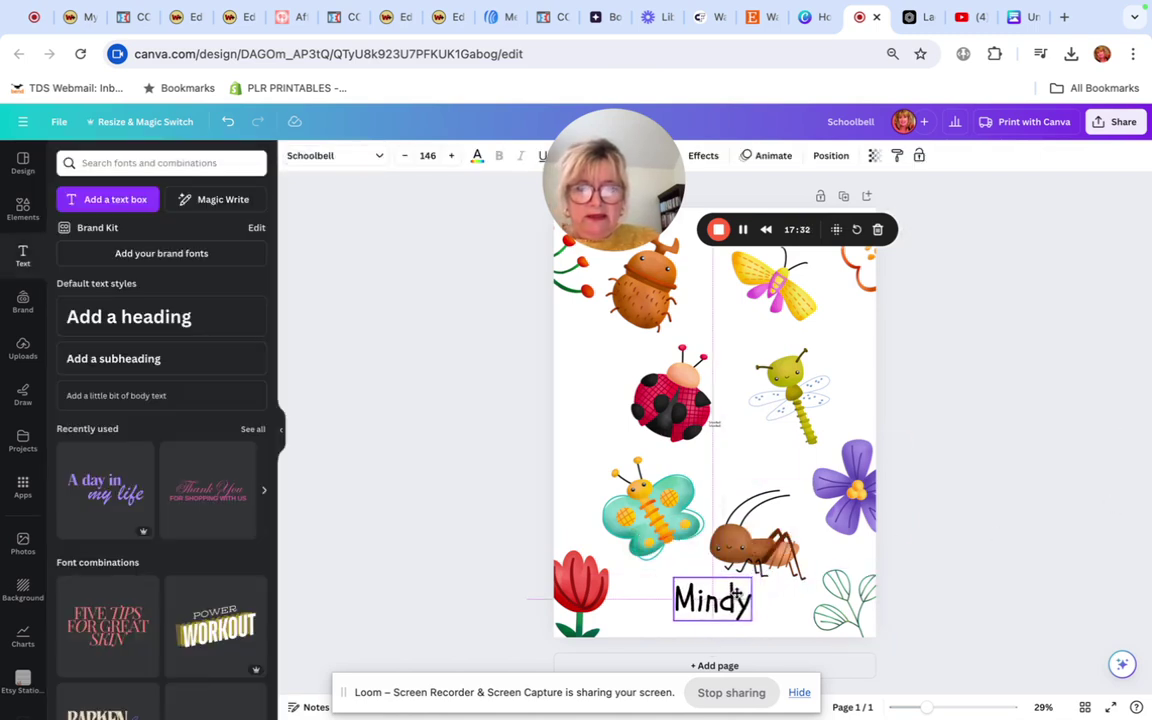
Add a pink square behind Mindy, widen it and shorten it into a label box
click(23, 210)
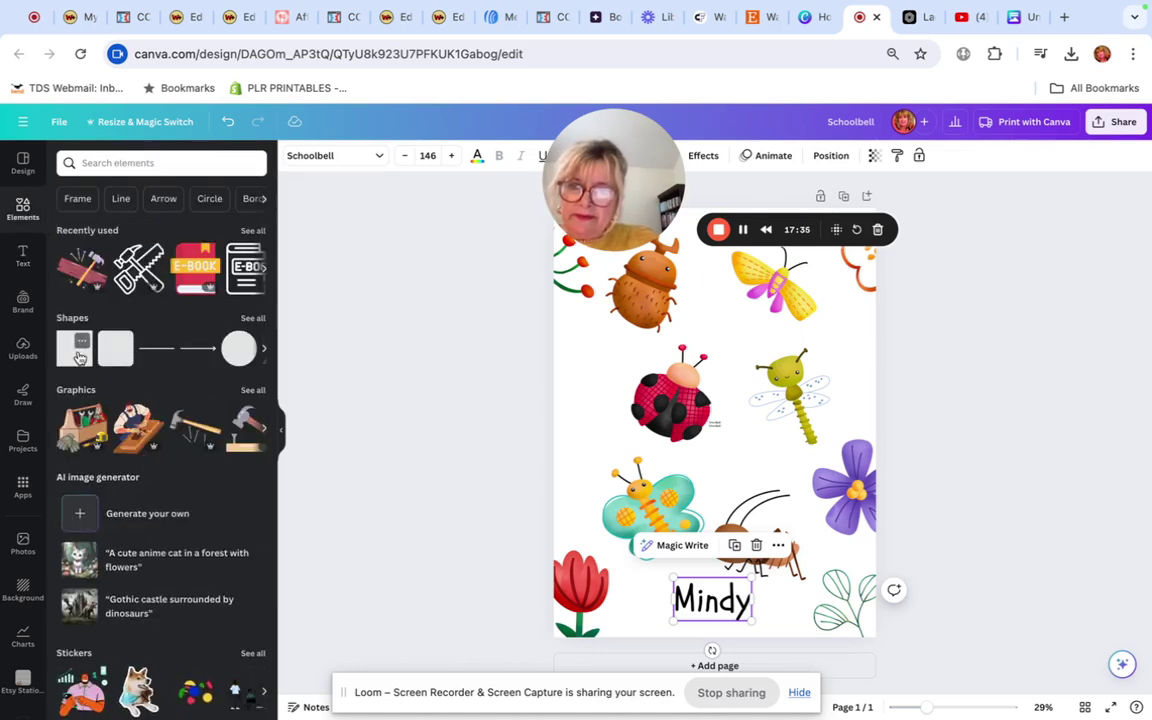
click(79, 357)
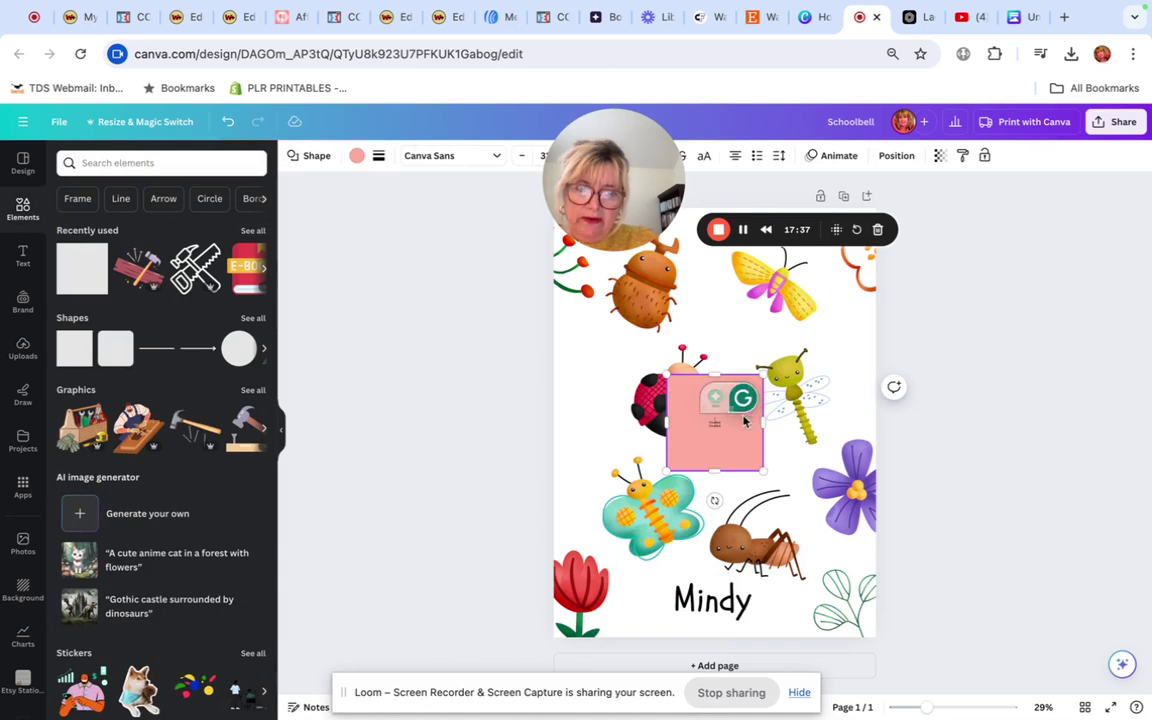
drag(729, 448, 793, 594)
drag(664, 595, 638, 595)
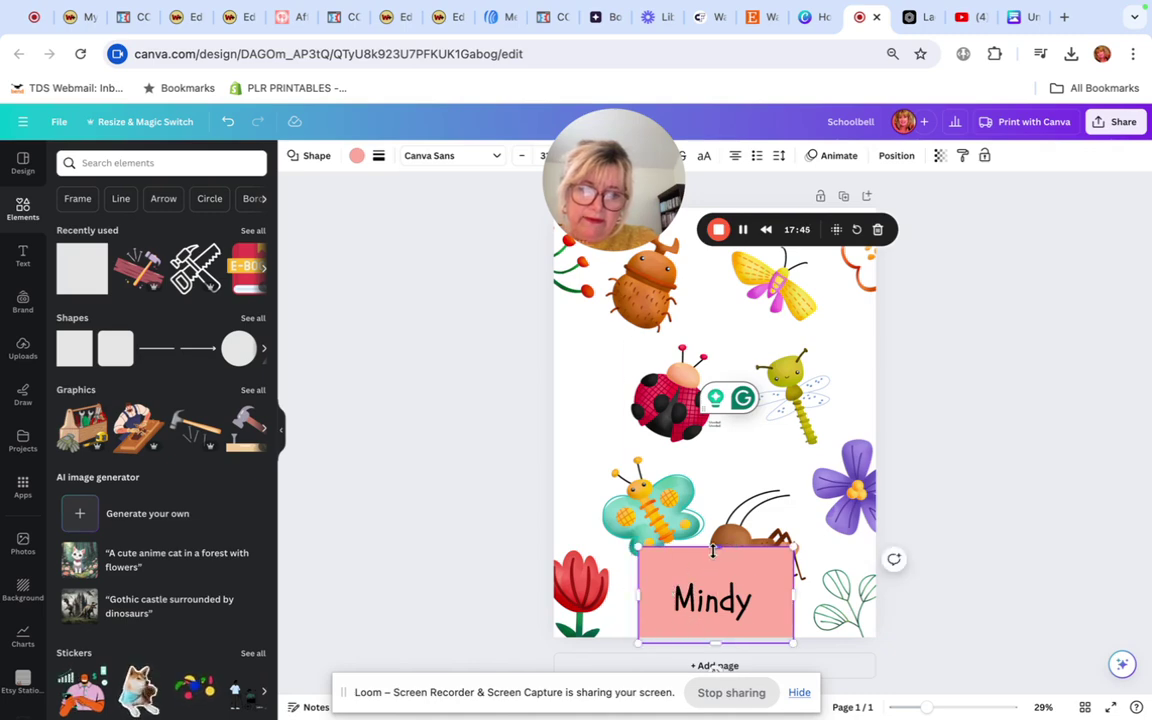
drag(715, 549, 716, 569)
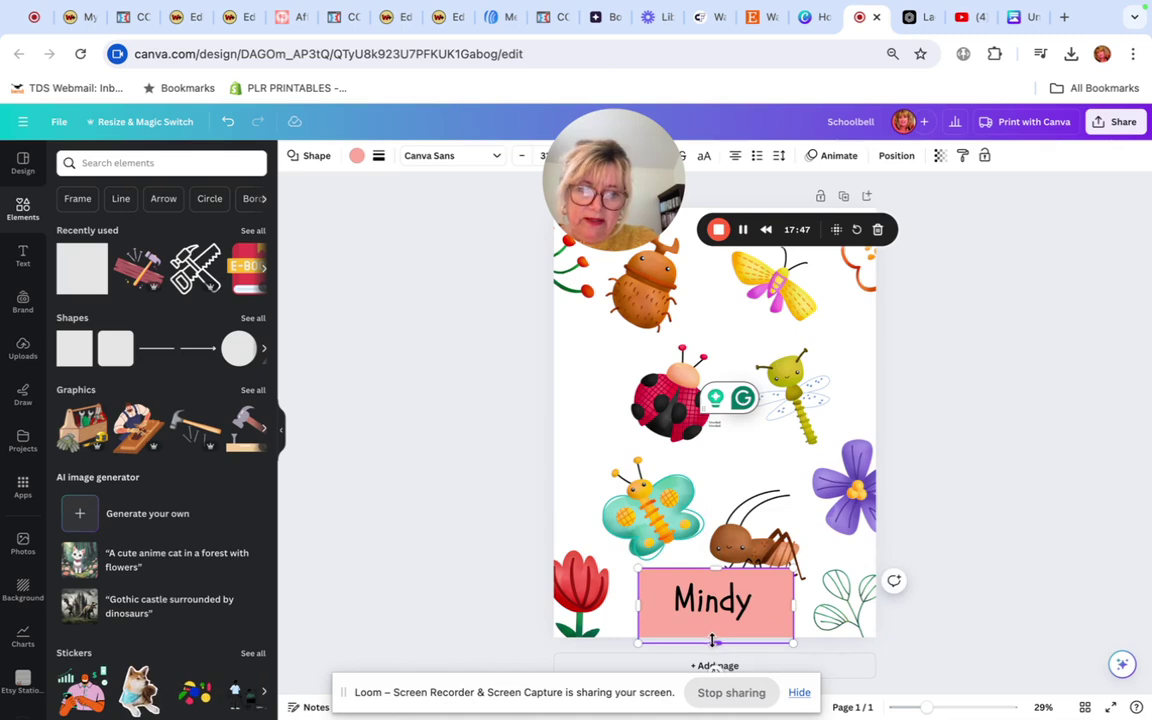
drag(713, 633, 713, 628)
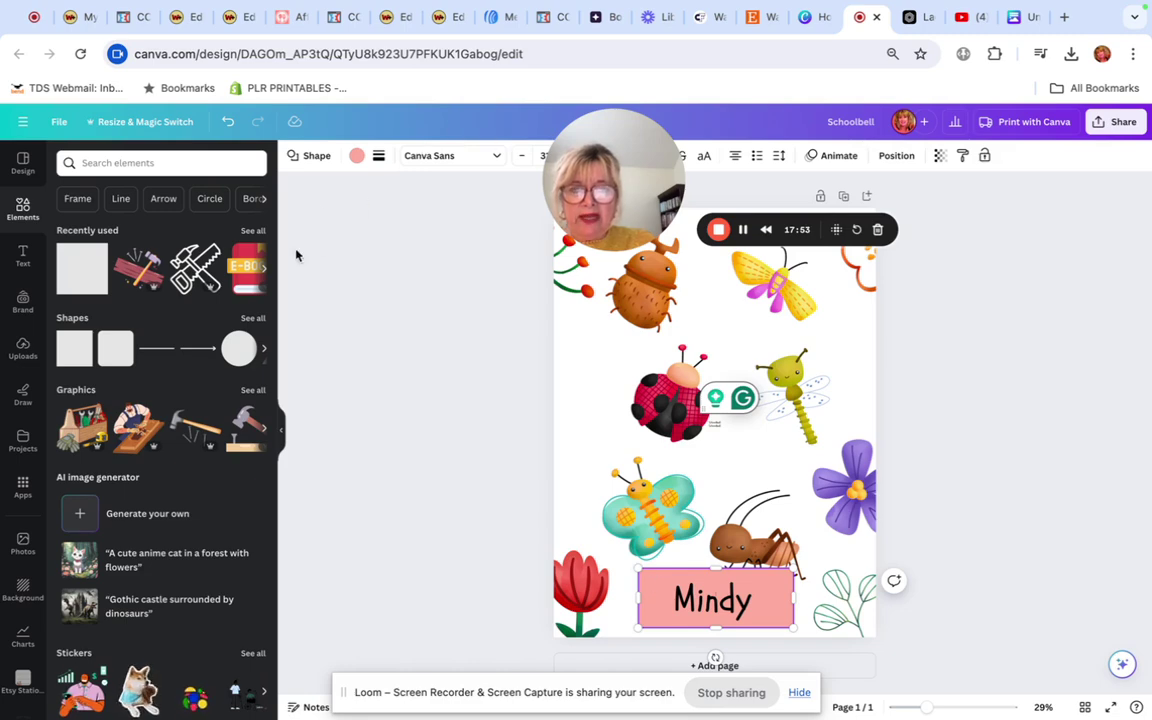
Fill the label box peach and move the grasshopper up toward the ladybug
click(357, 156)
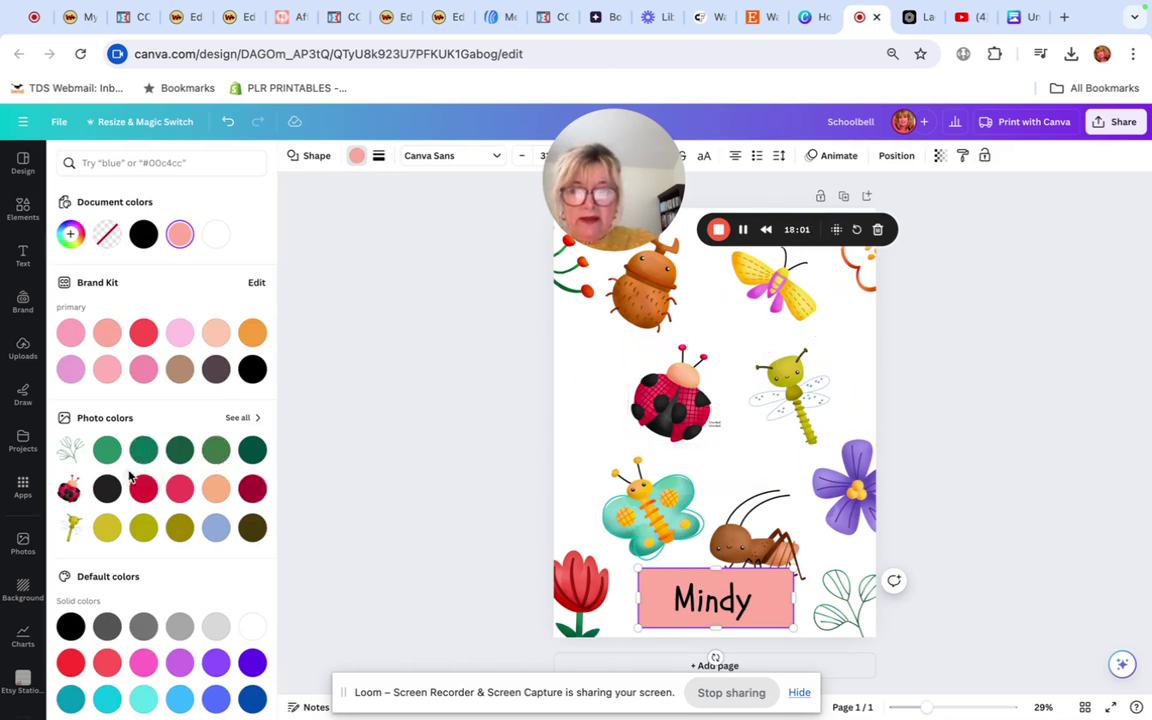
click(215, 490)
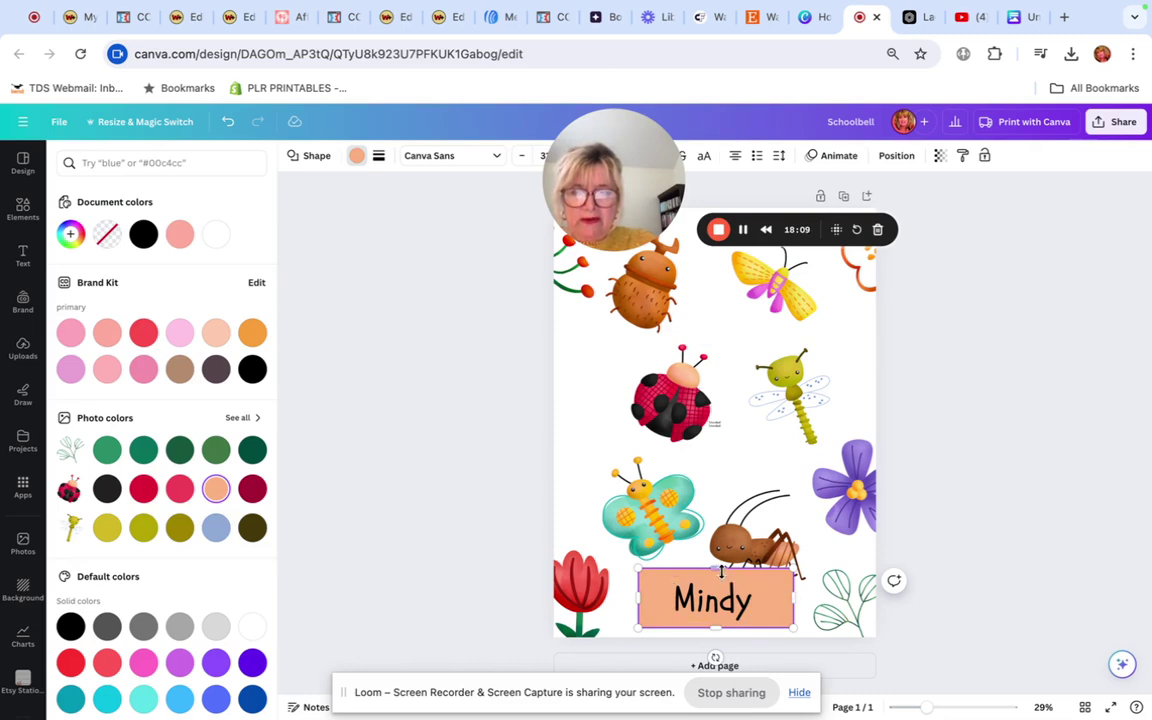
drag(754, 536, 752, 521)
click(716, 603)
double_click(716, 603)
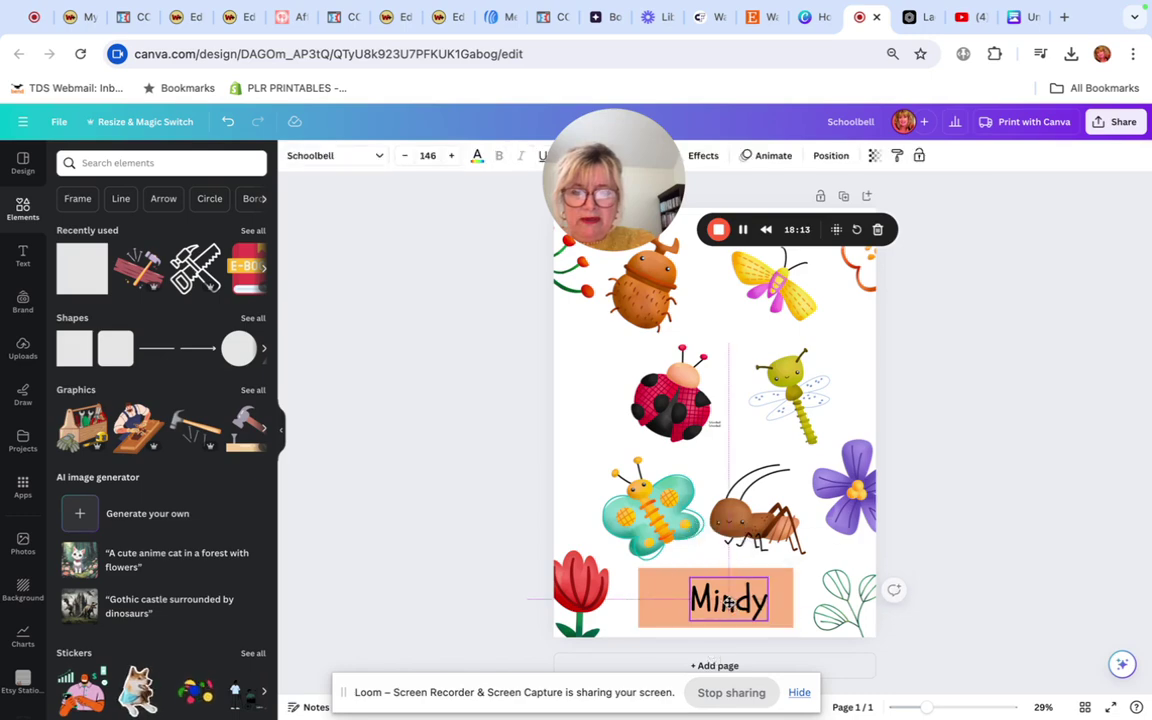
click(1003, 492)
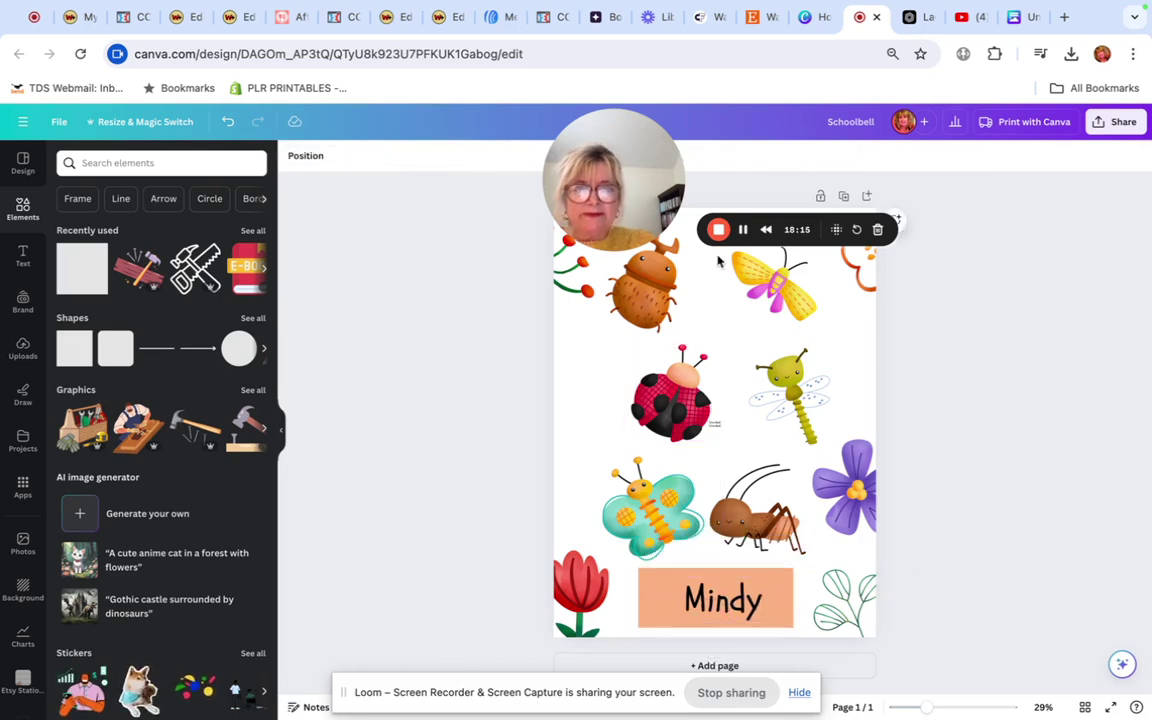
Try grey textured, plain white, white marble and pink pattern page backgrounds
drag(567, 128, 321, 128)
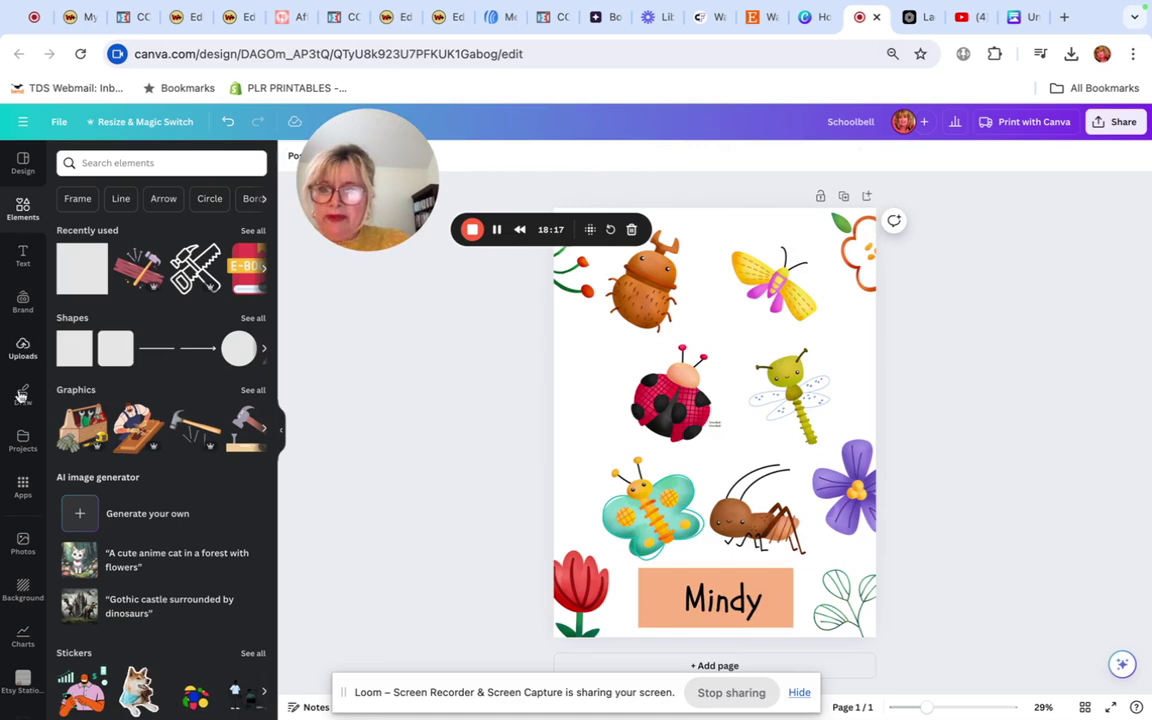
click(17, 597)
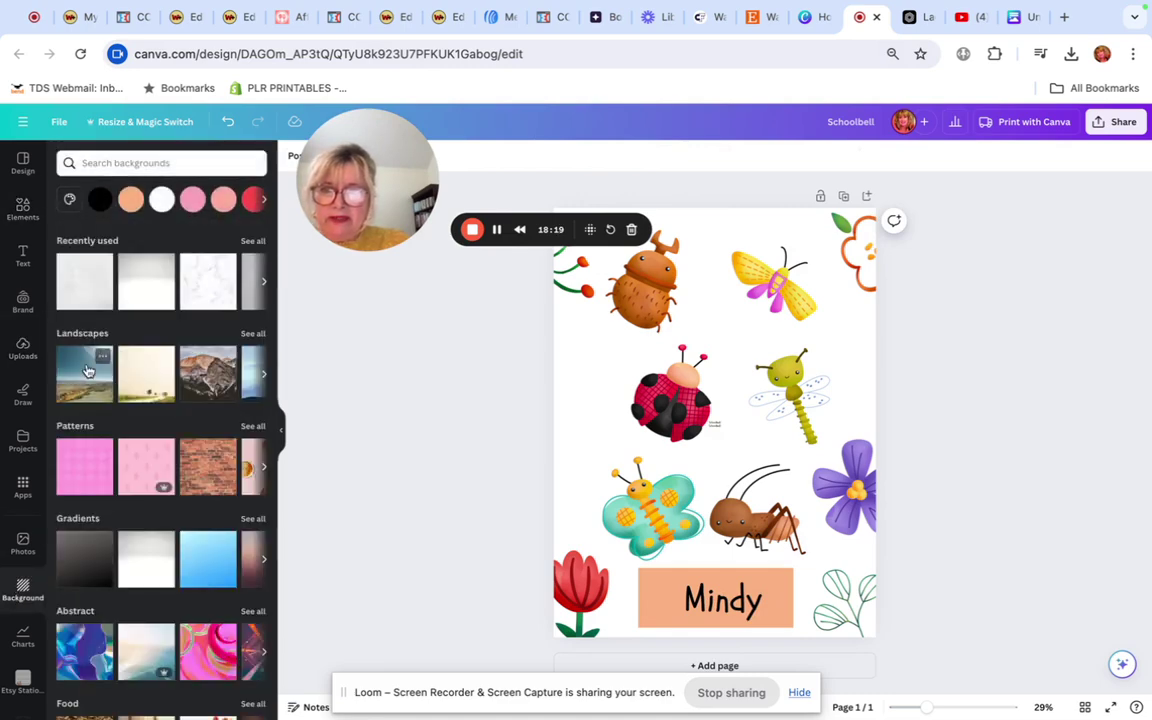
click(70, 303)
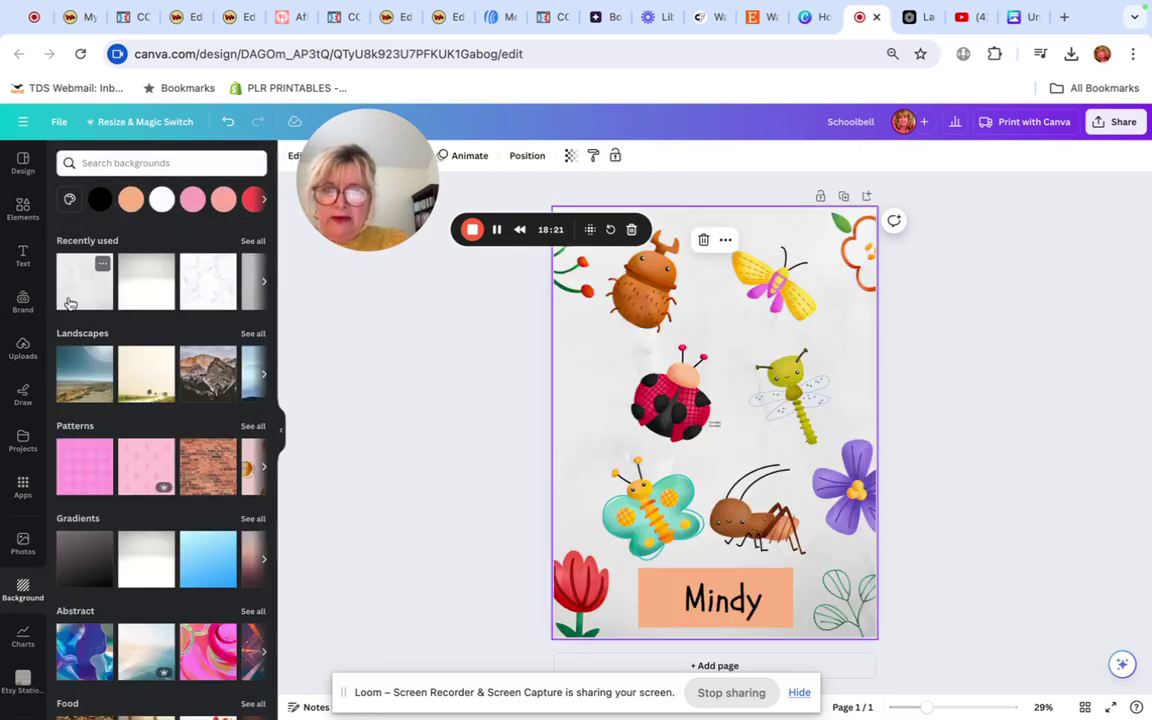
click(157, 304)
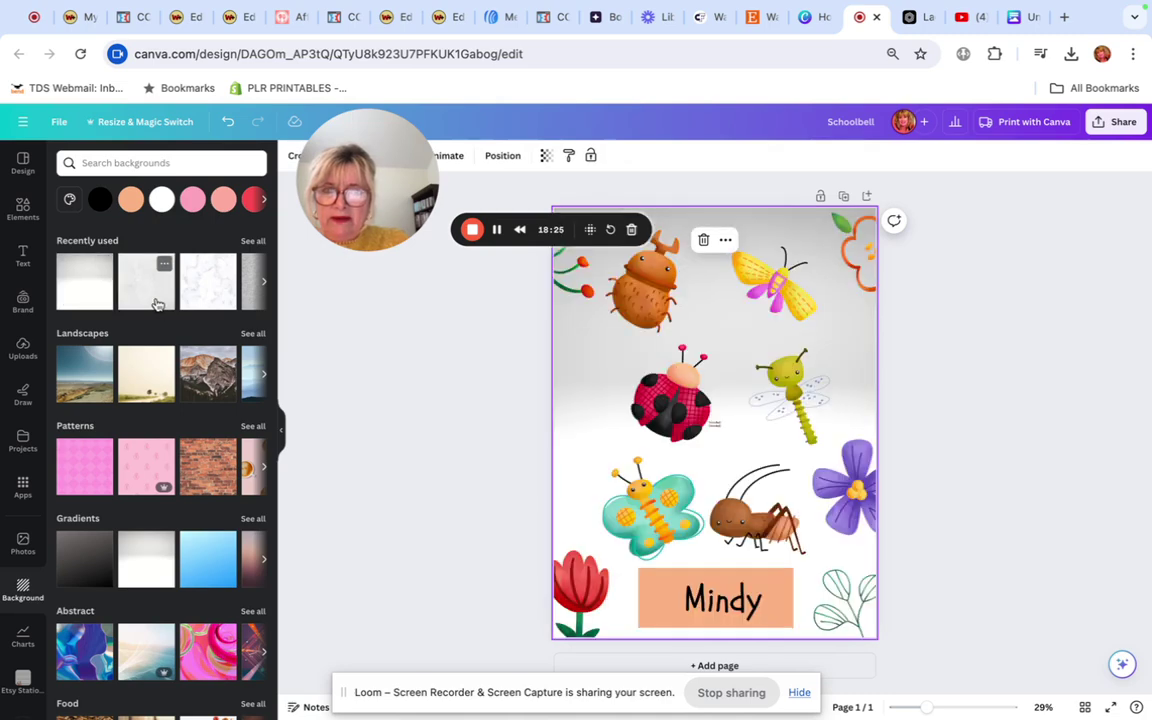
click(192, 300)
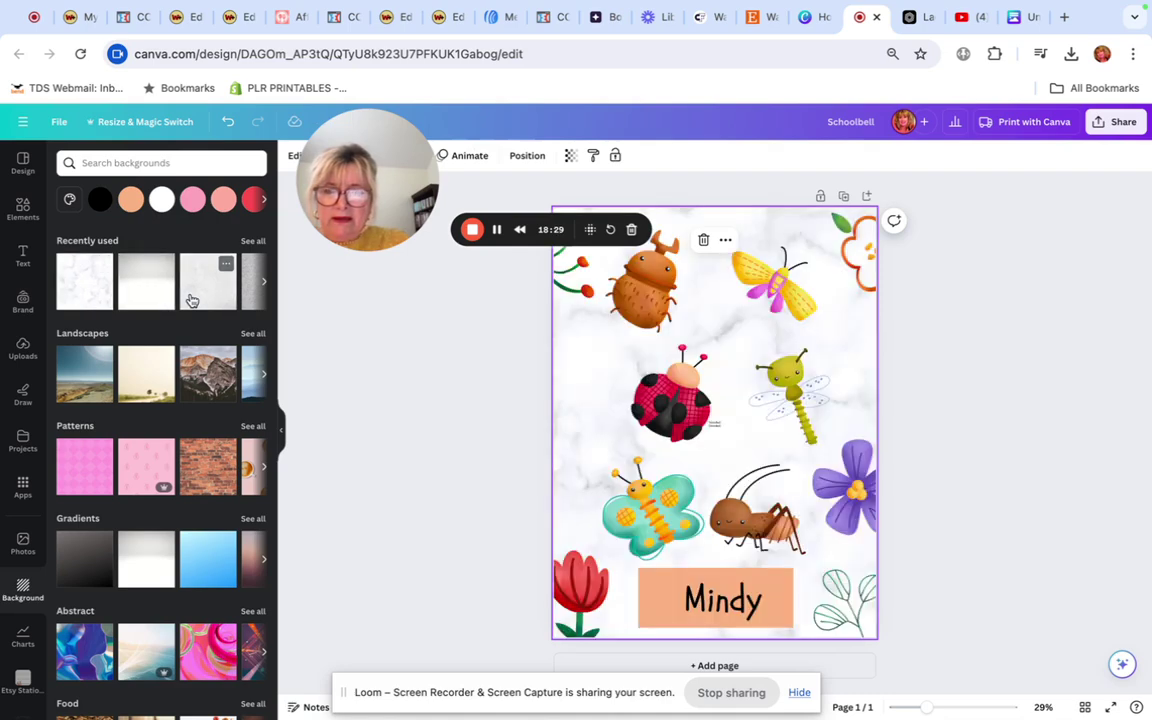
click(110, 481)
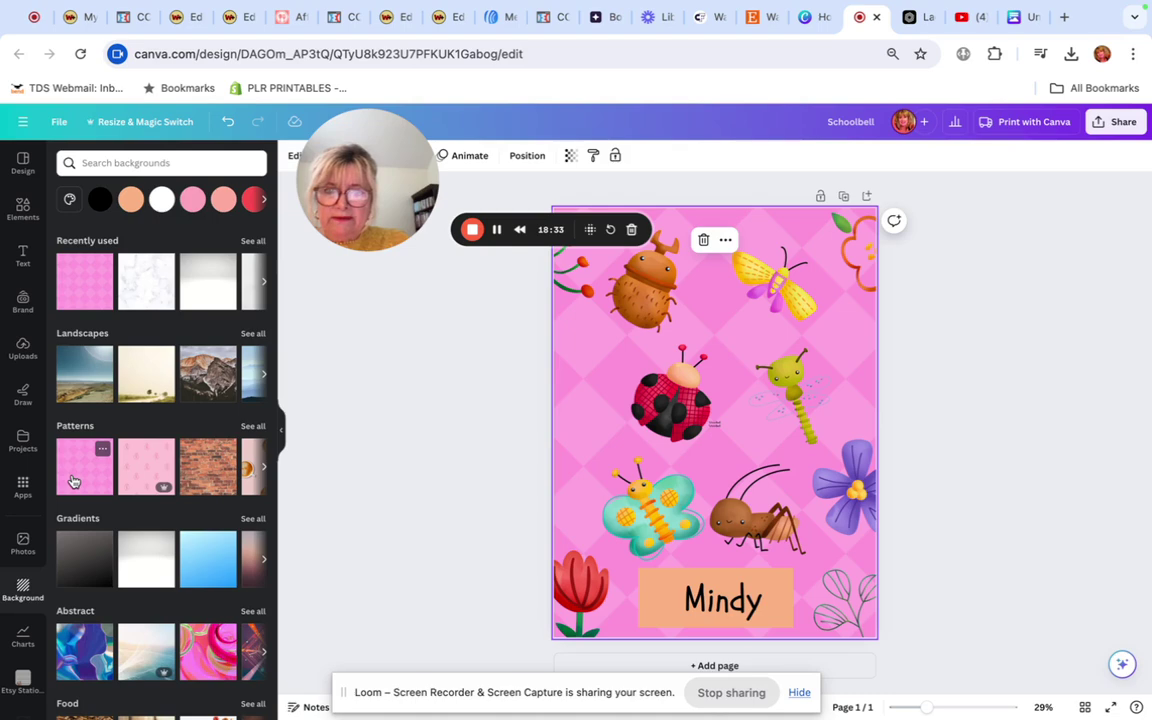
click(148, 481)
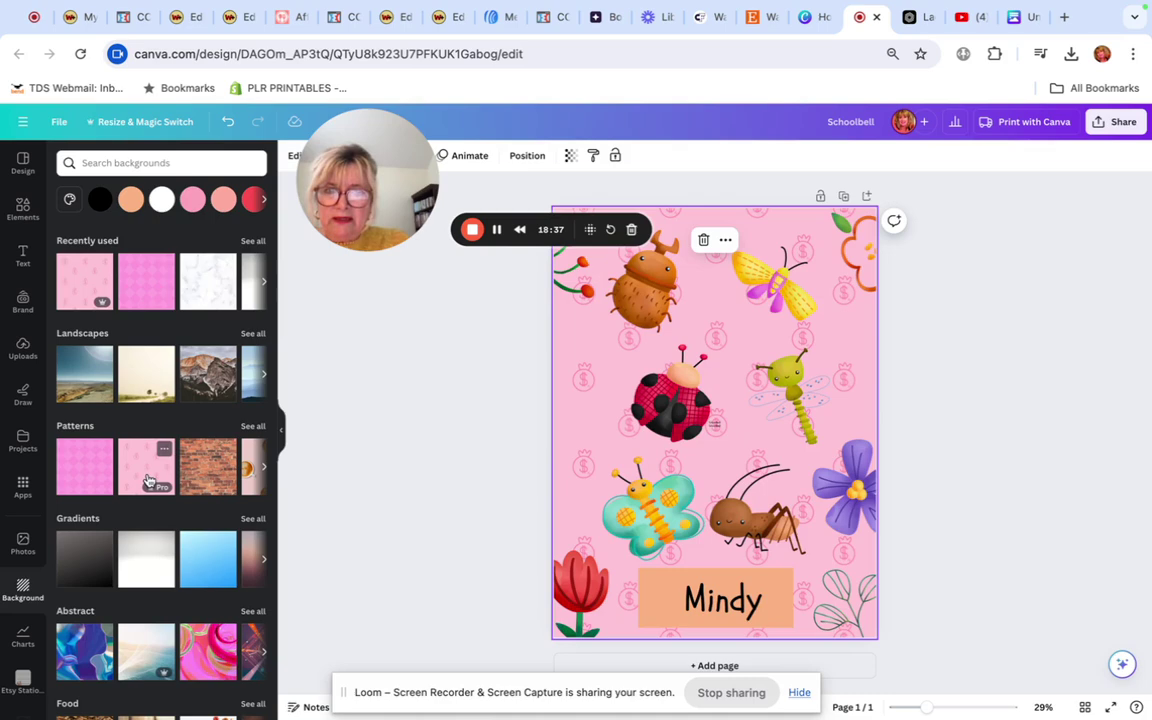
Try the coffee-cup pattern, then apply the lined-paper page background
scroll(170, 478, right, 3)
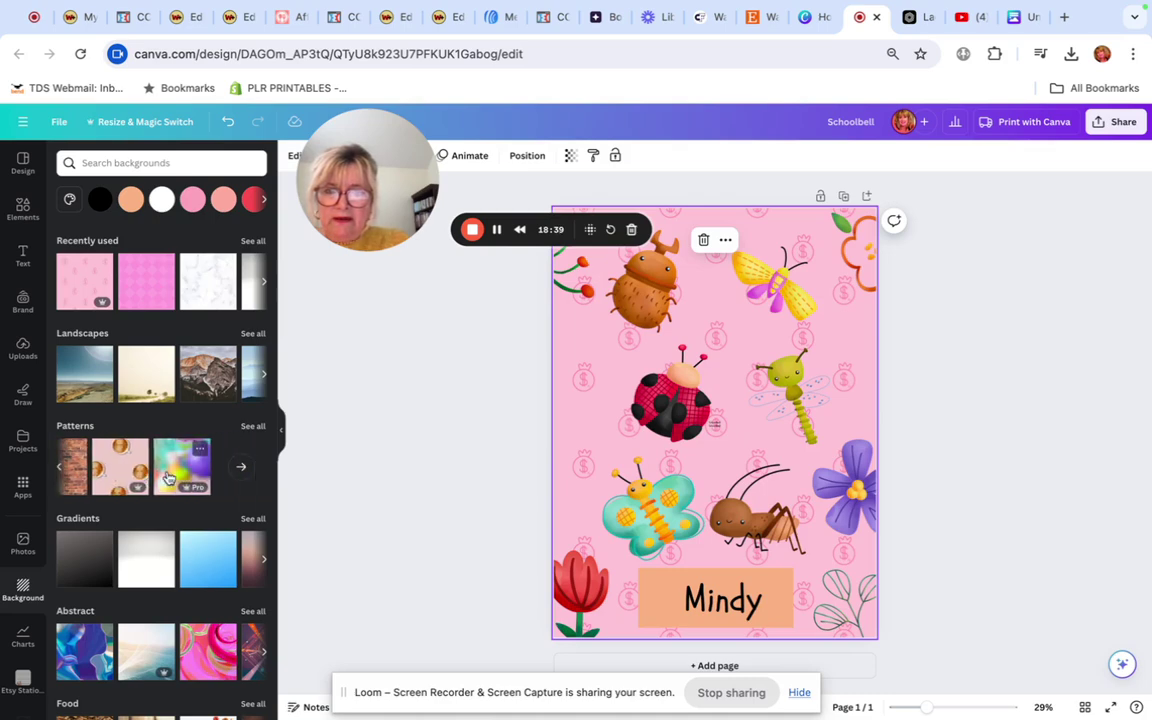
click(110, 475)
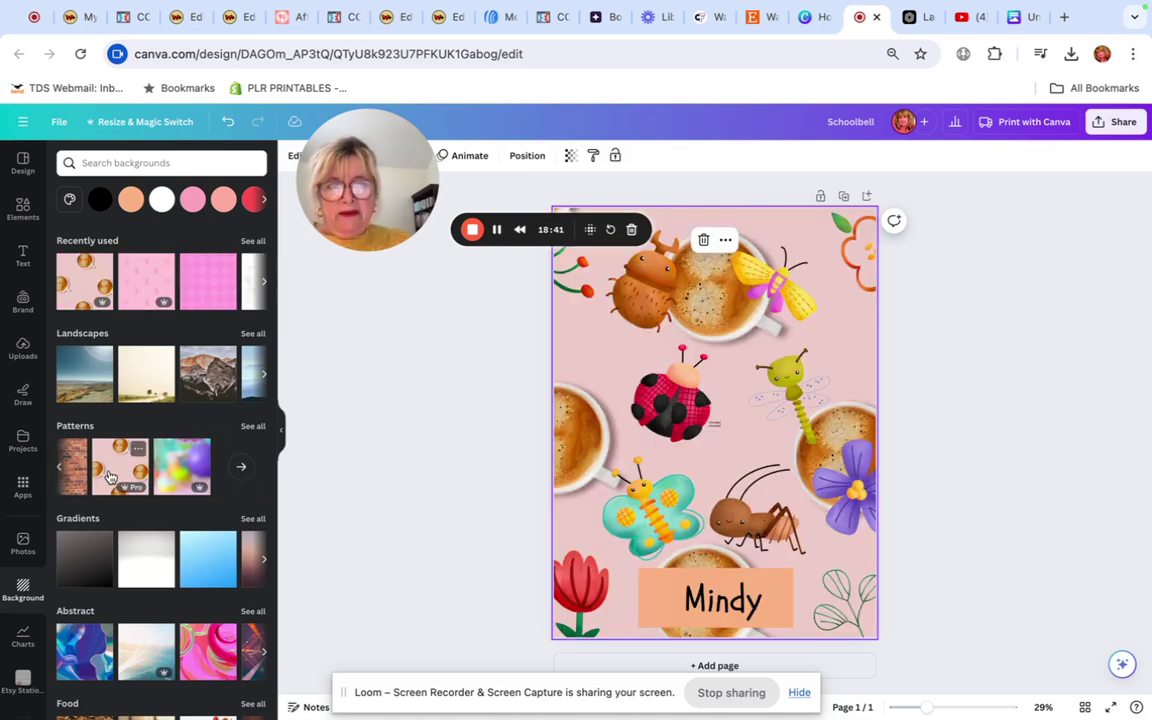
scroll(130, 480, down, 7)
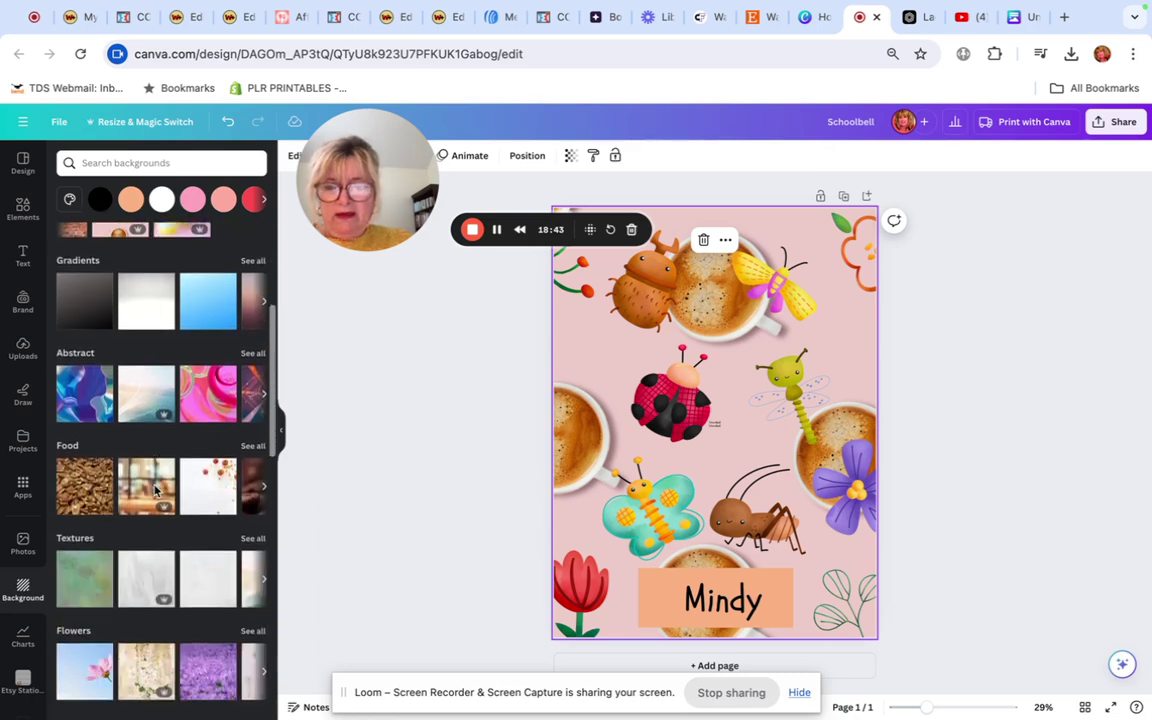
scroll(155, 490, down, 4)
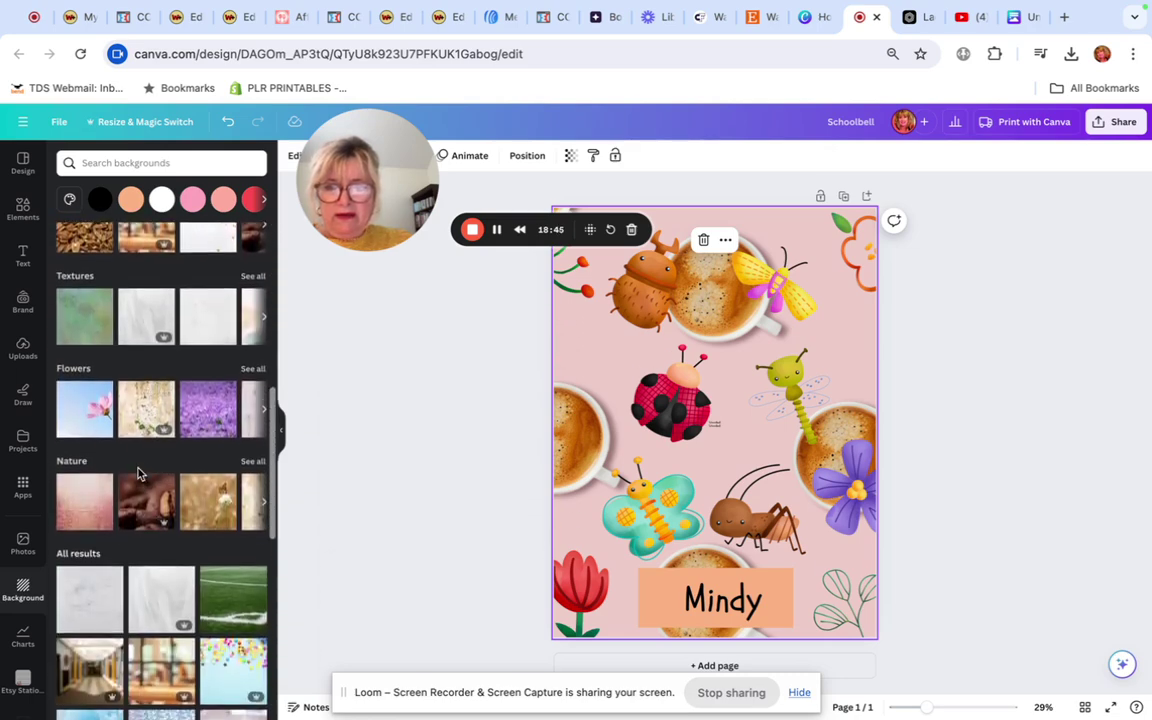
scroll(113, 540, down, 5)
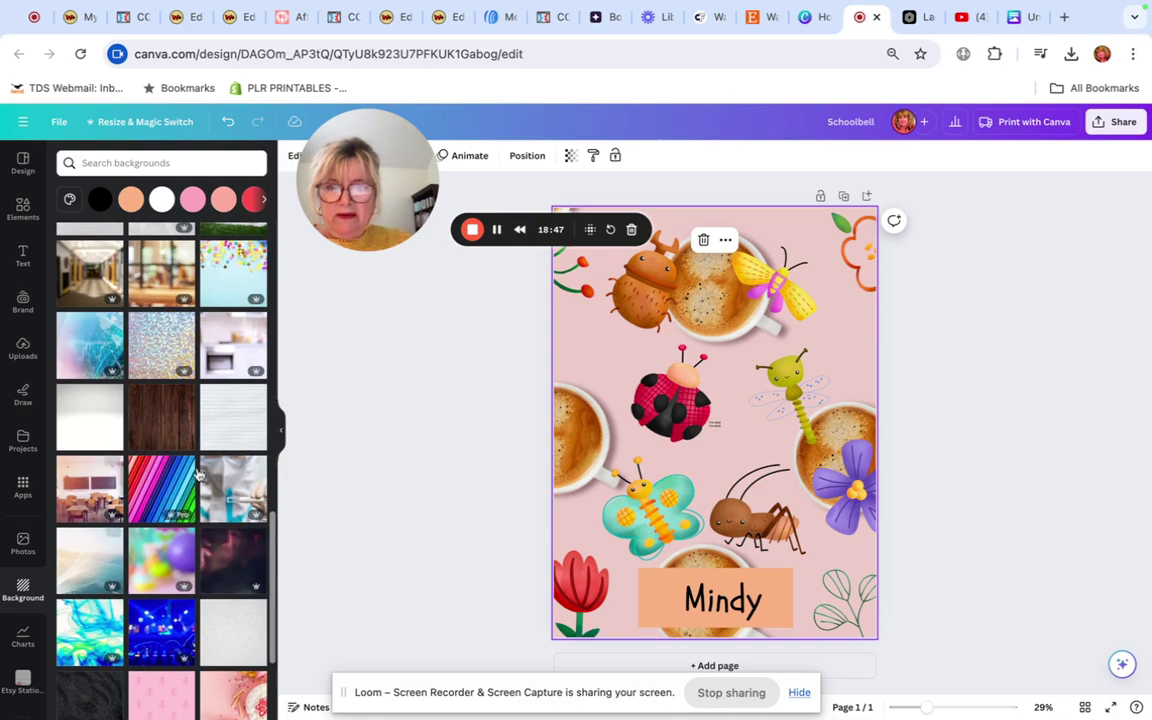
click(217, 419)
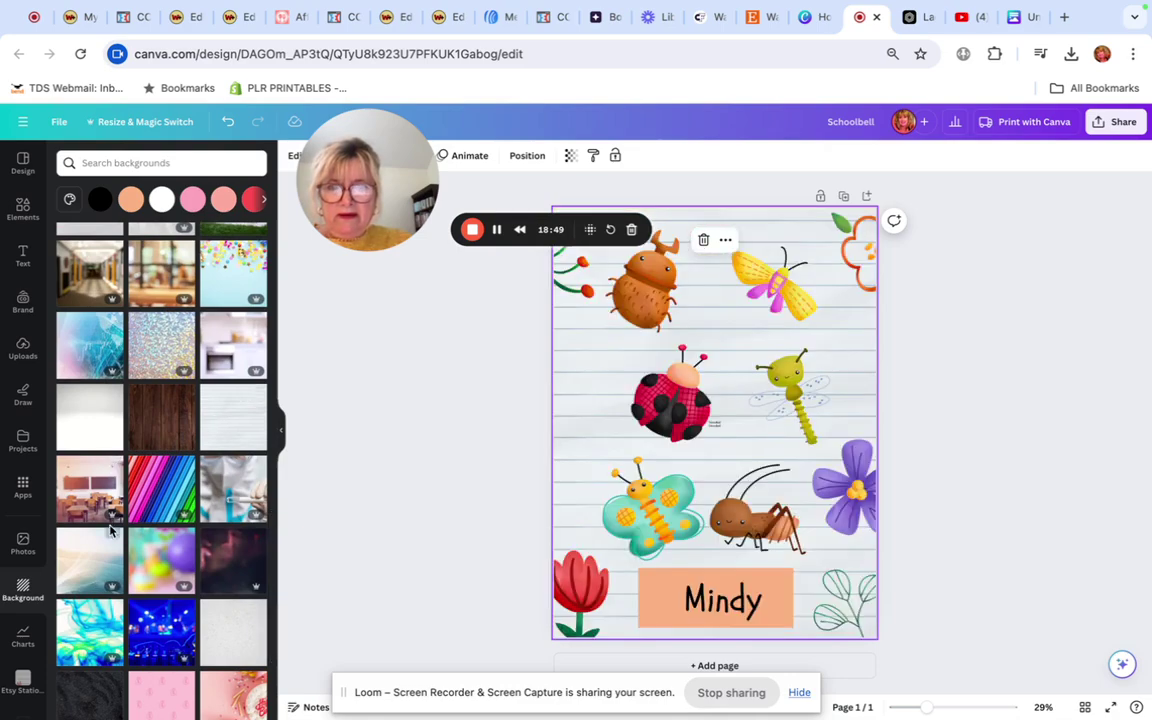
scroll(111, 530, down, 3)
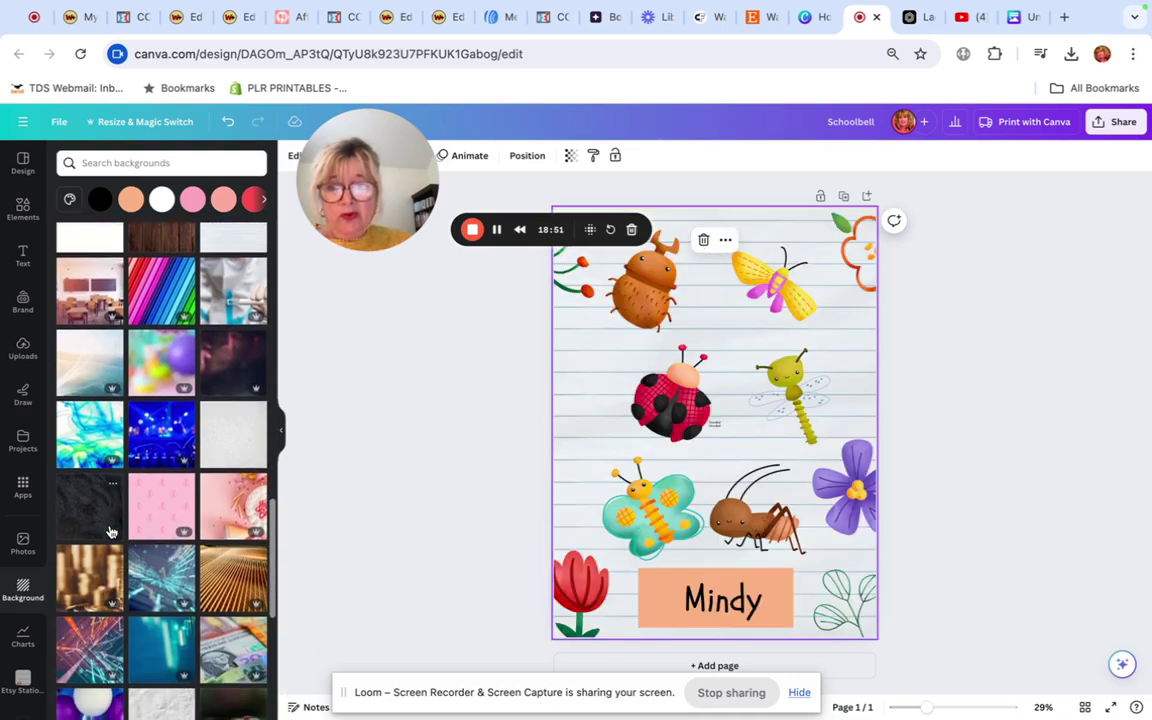
scroll(110, 528, up, 10)
Search backgrounds for 'baby', then 'children', and apply the pink children photo
click(159, 161)
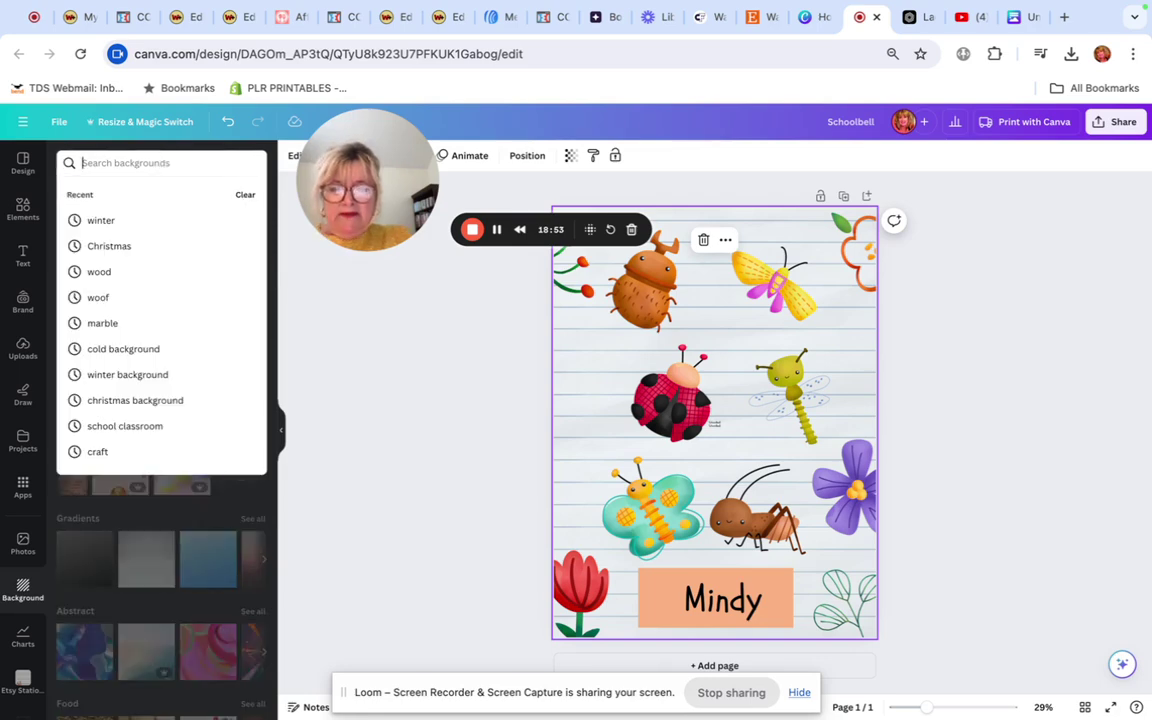
text(baby)
key(Return)
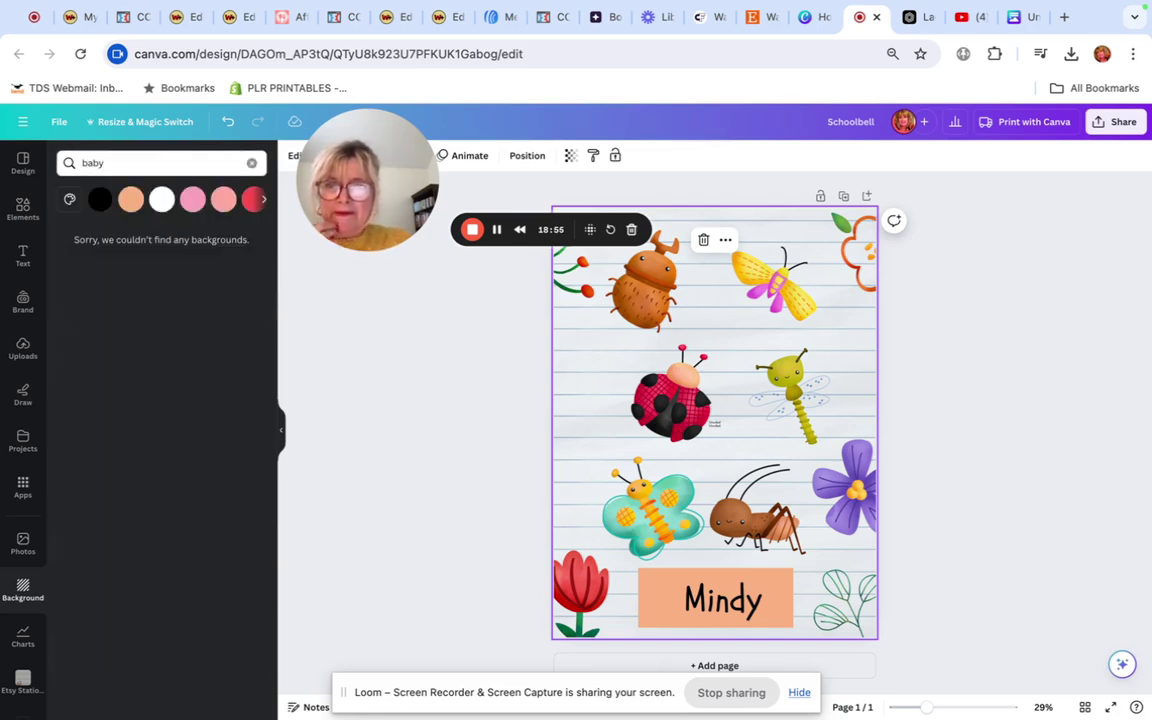
double_click(90, 161)
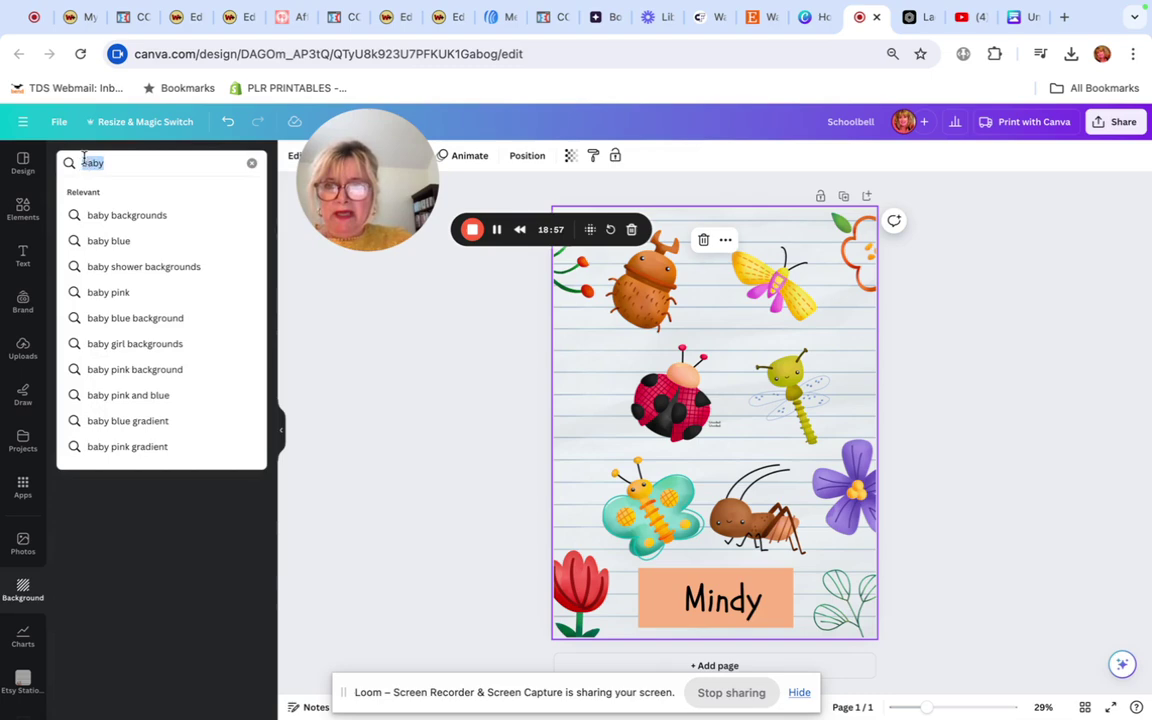
key(BackSpace)
text(children)
key(Return)
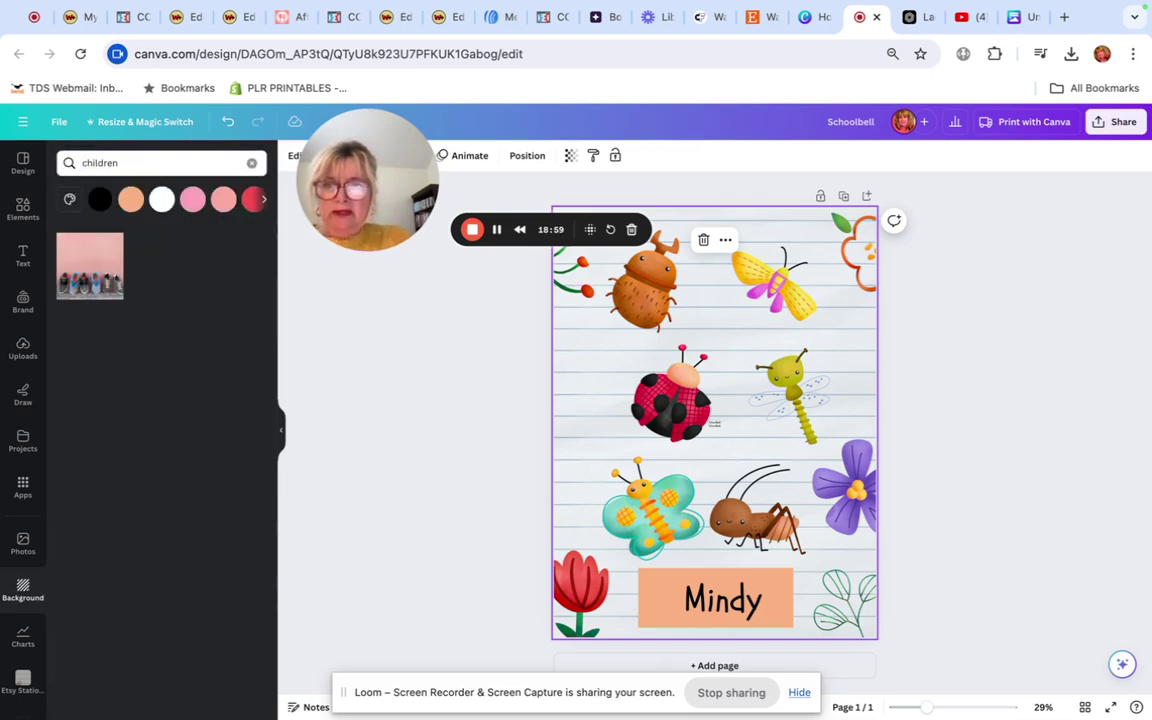
click(72, 259)
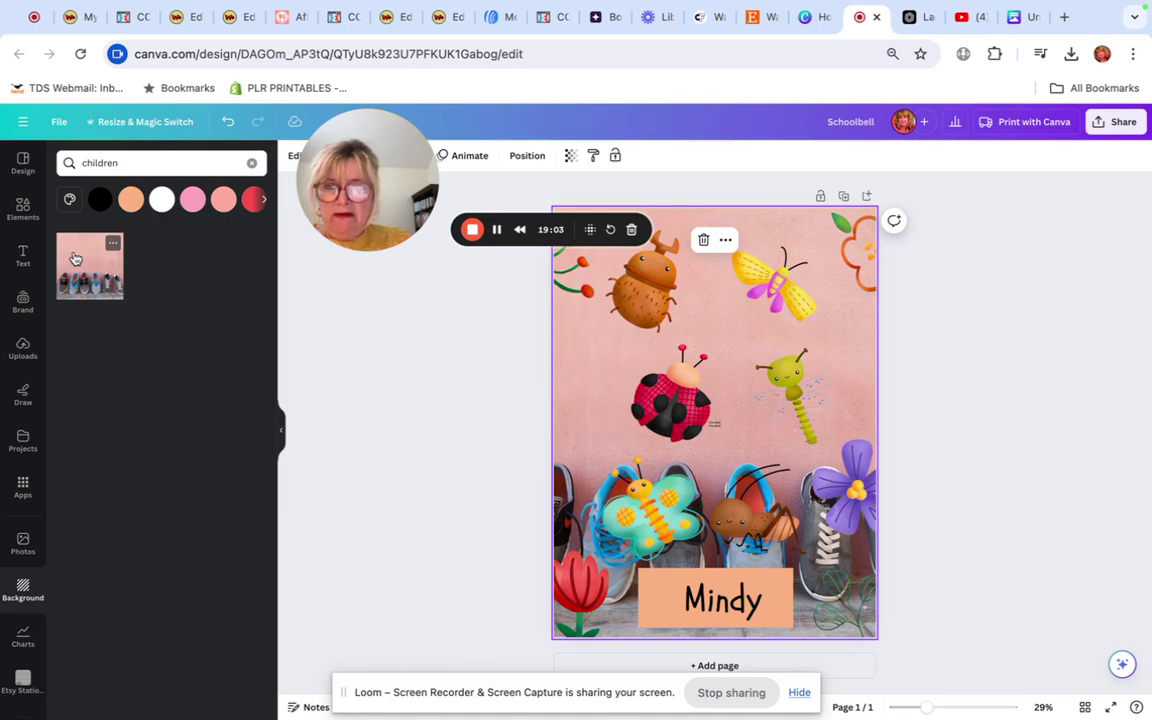
Undo five background changes back to white marble and deselect the page
click(228, 122)
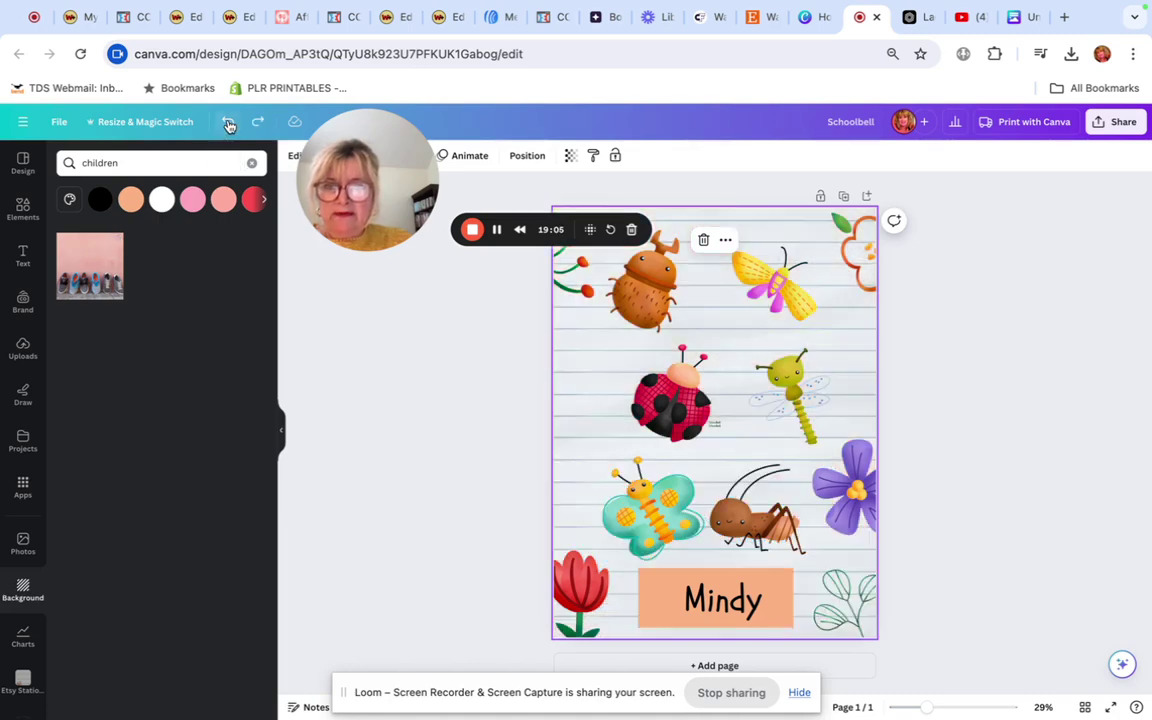
click(228, 122)
click(228, 122)
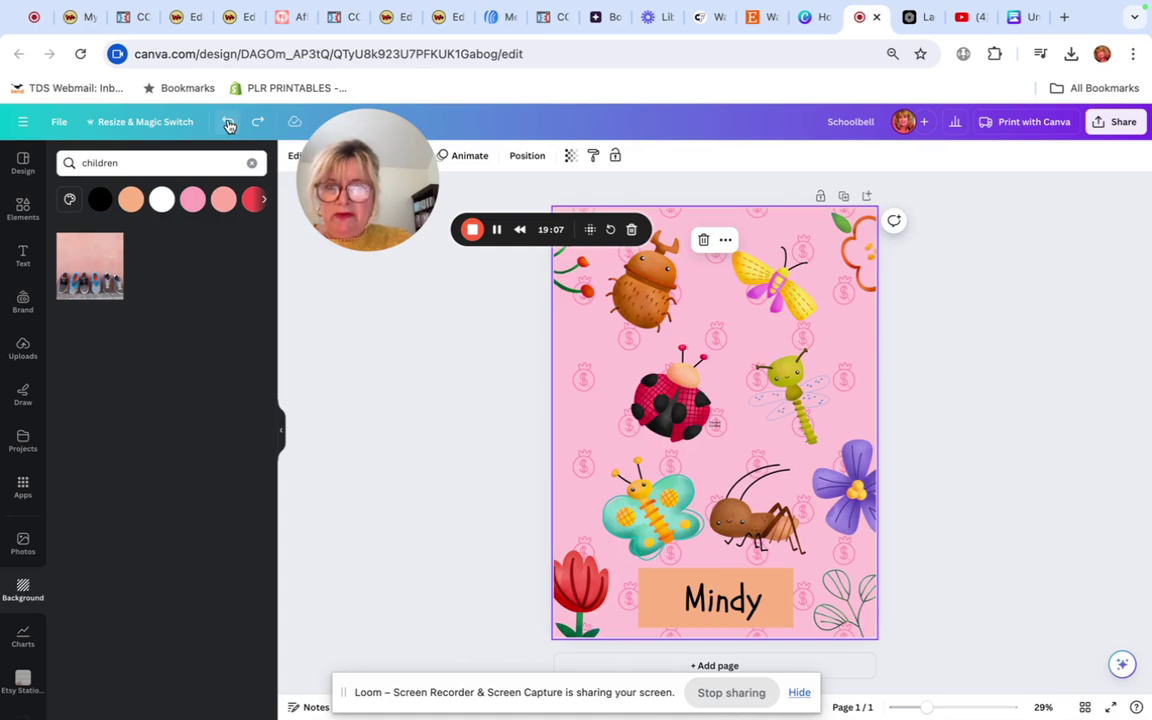
click(228, 122)
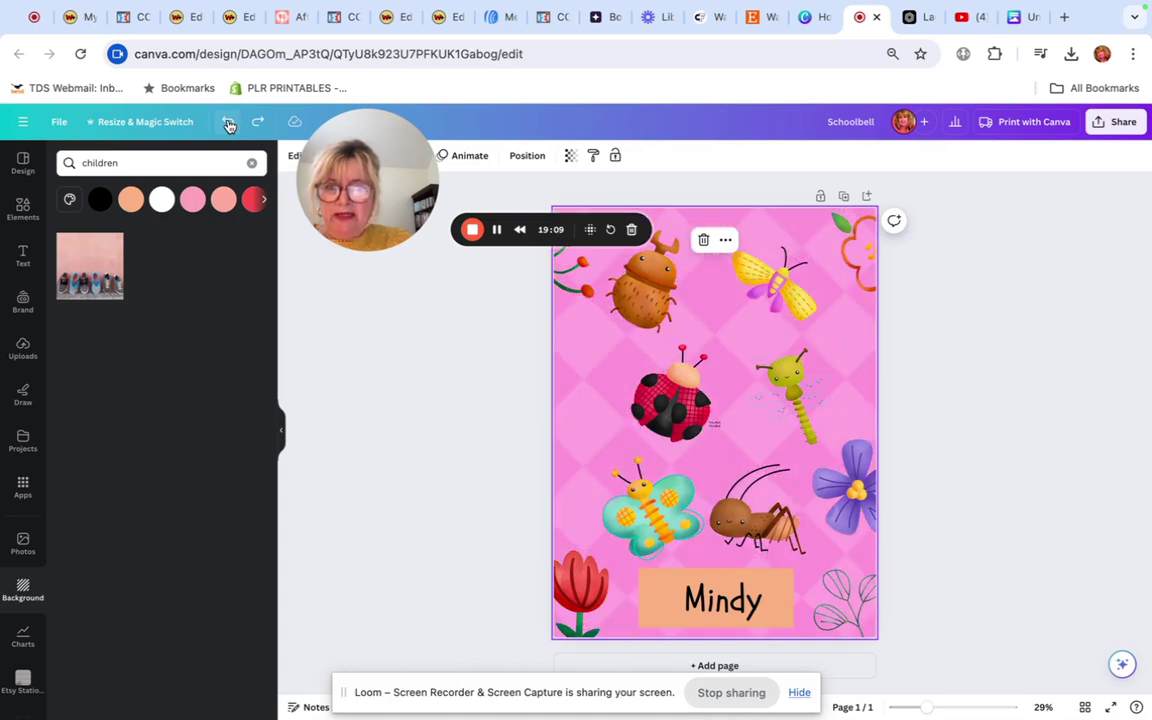
click(228, 122)
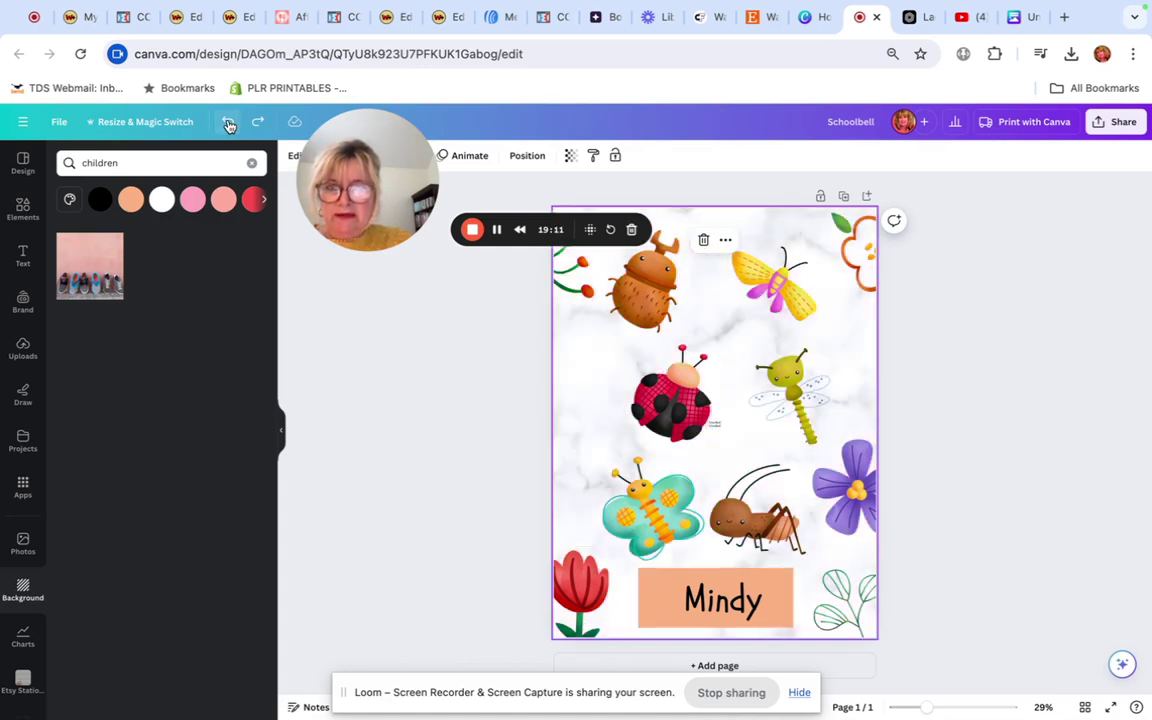
click(1026, 303)
drag(400, 180, 278, 240)
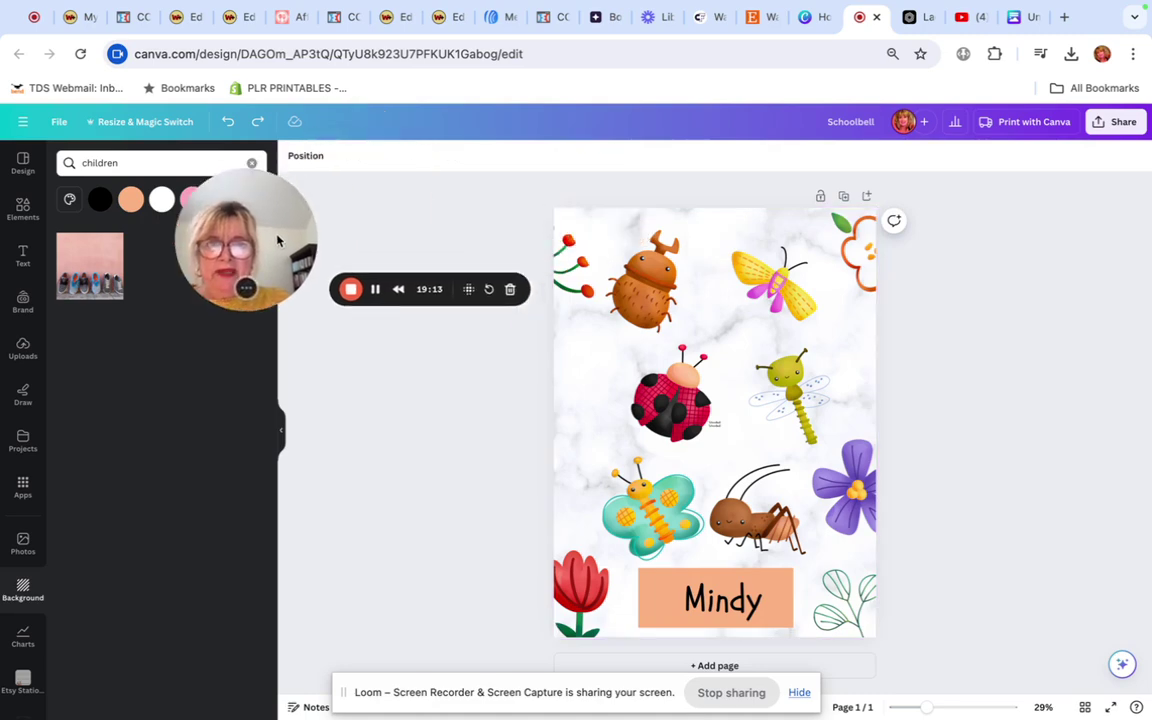
click(1120, 124)
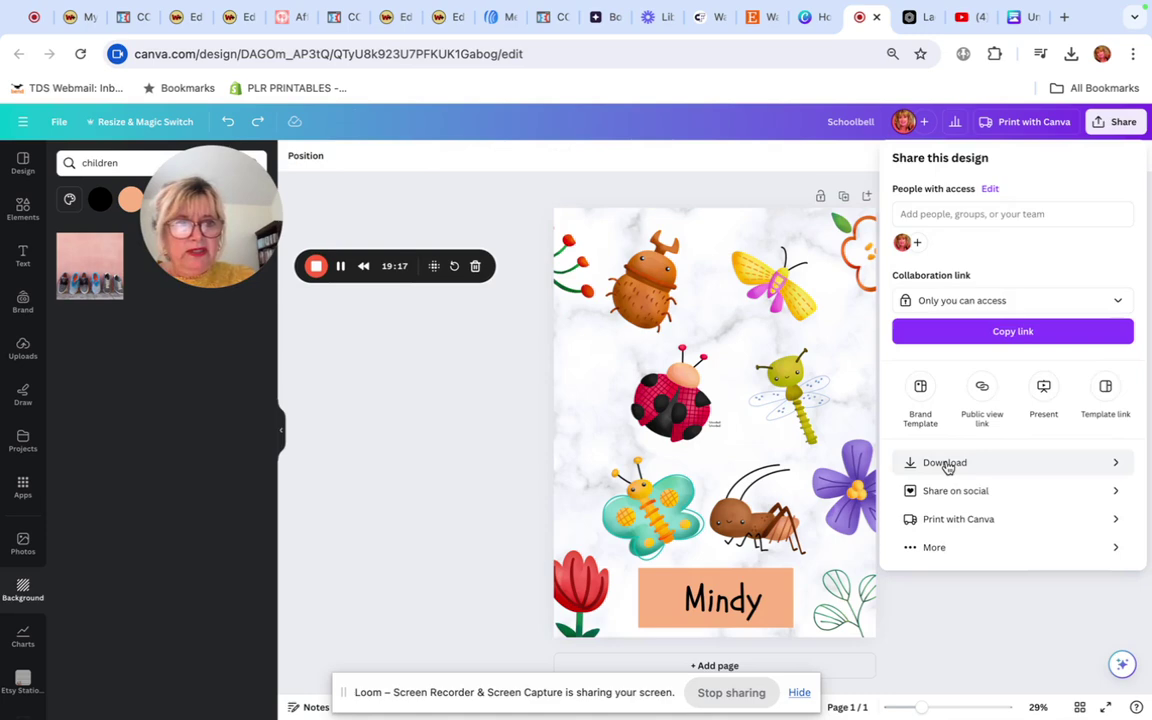
click(945, 464)
click(1124, 215)
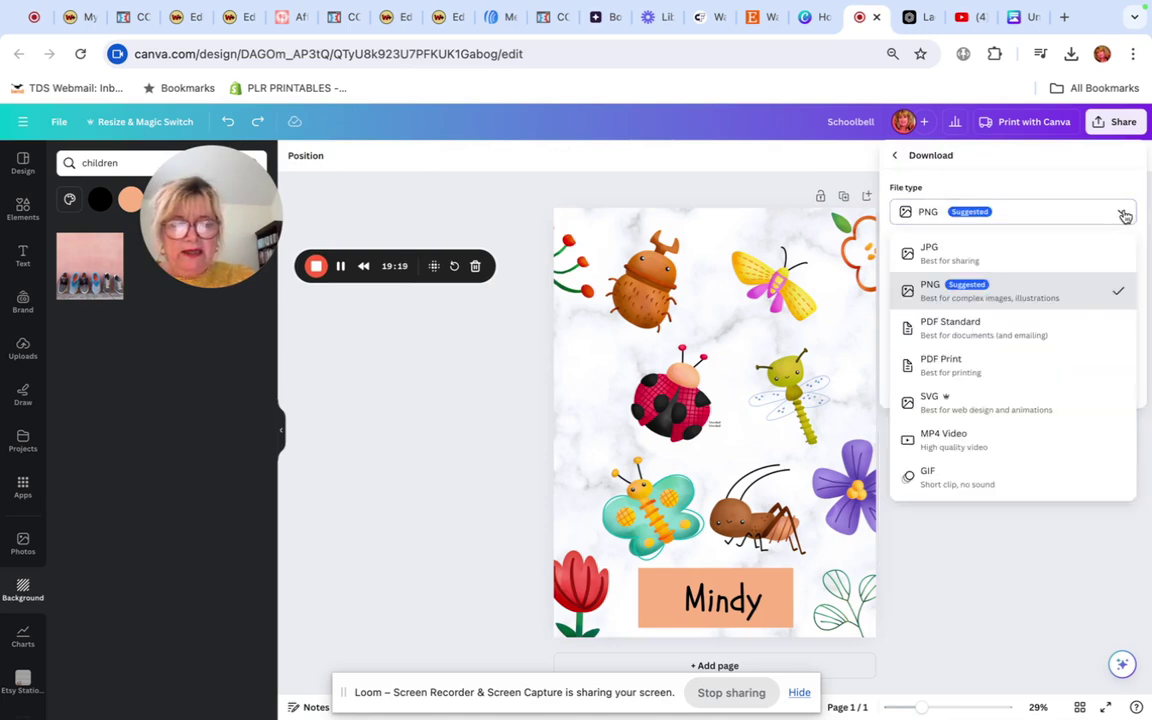
click(968, 370)
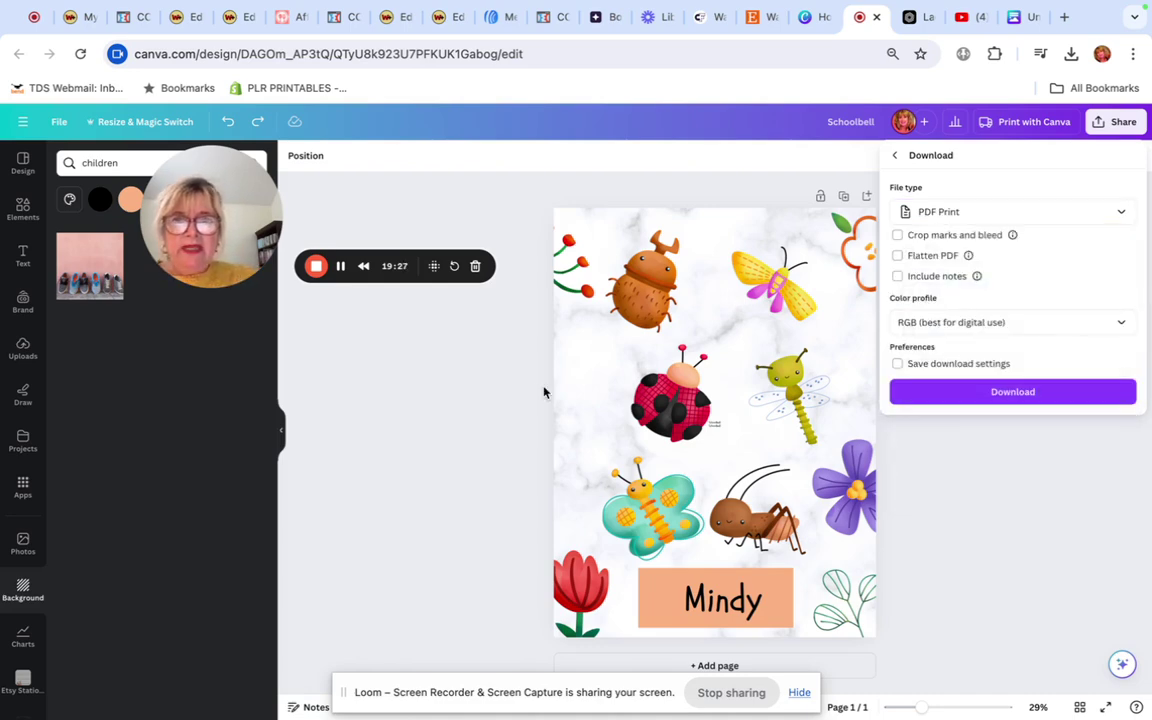
click(434, 405)
drag(210, 215, 547, 180)
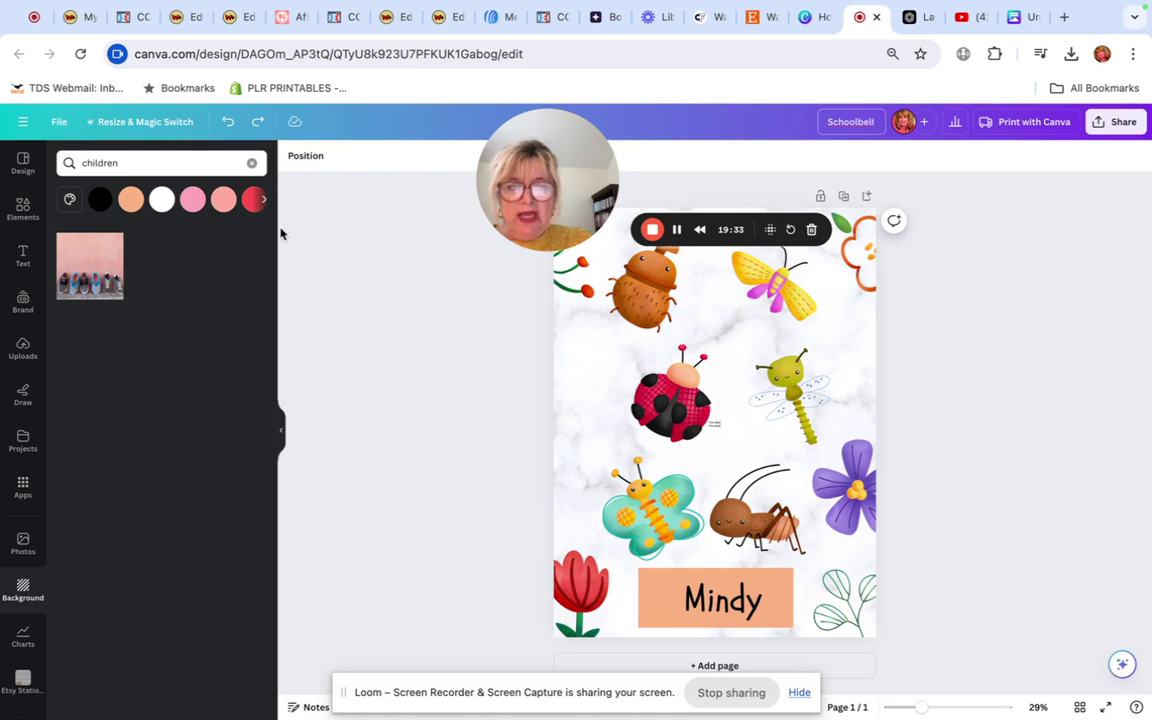
click(136, 122)
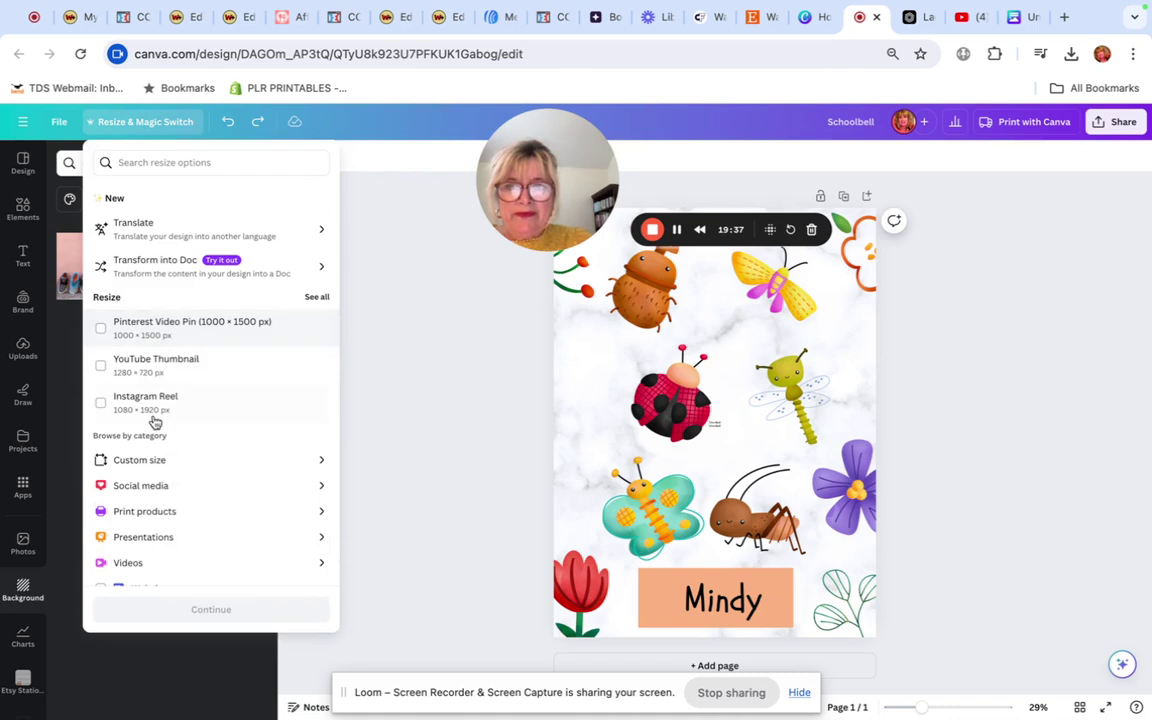
click(142, 462)
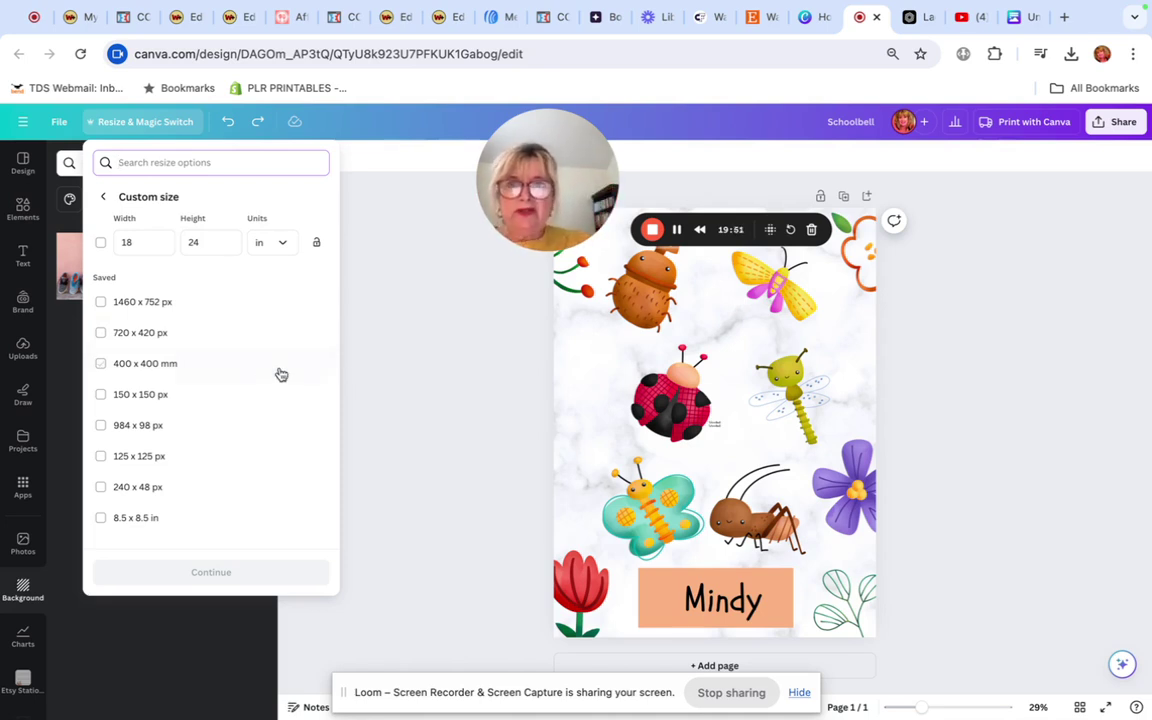
click(390, 405)
drag(575, 153, 181, 233)
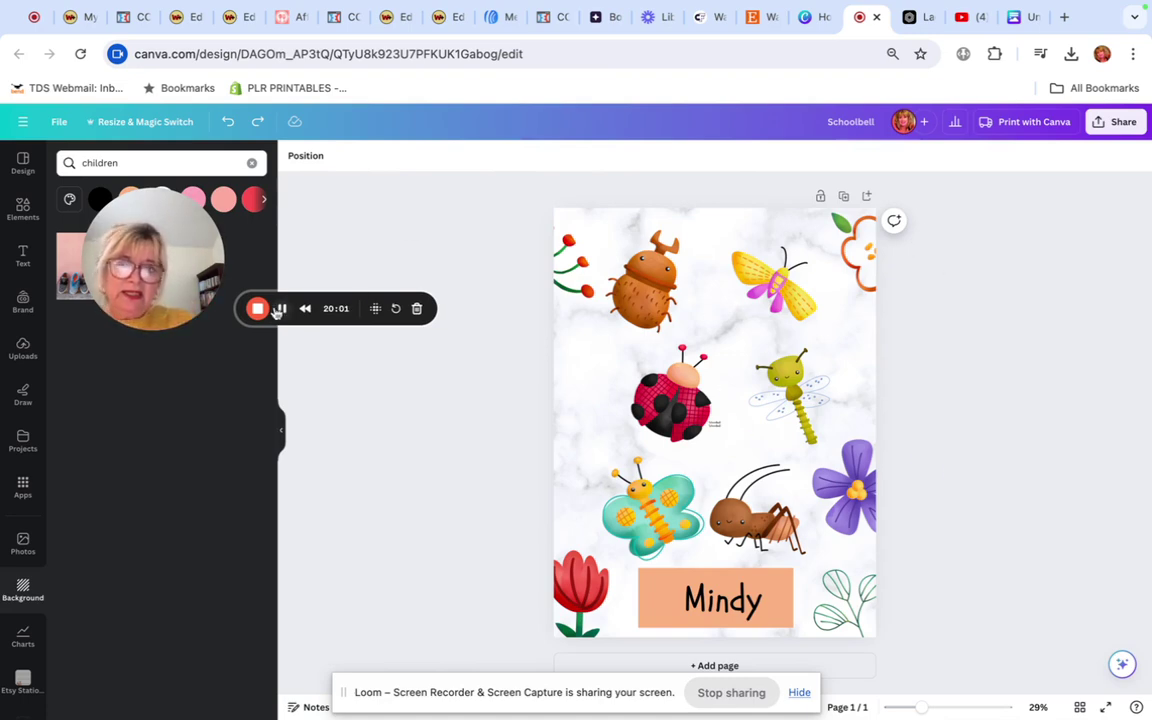
drag(230, 302, 244, 167)
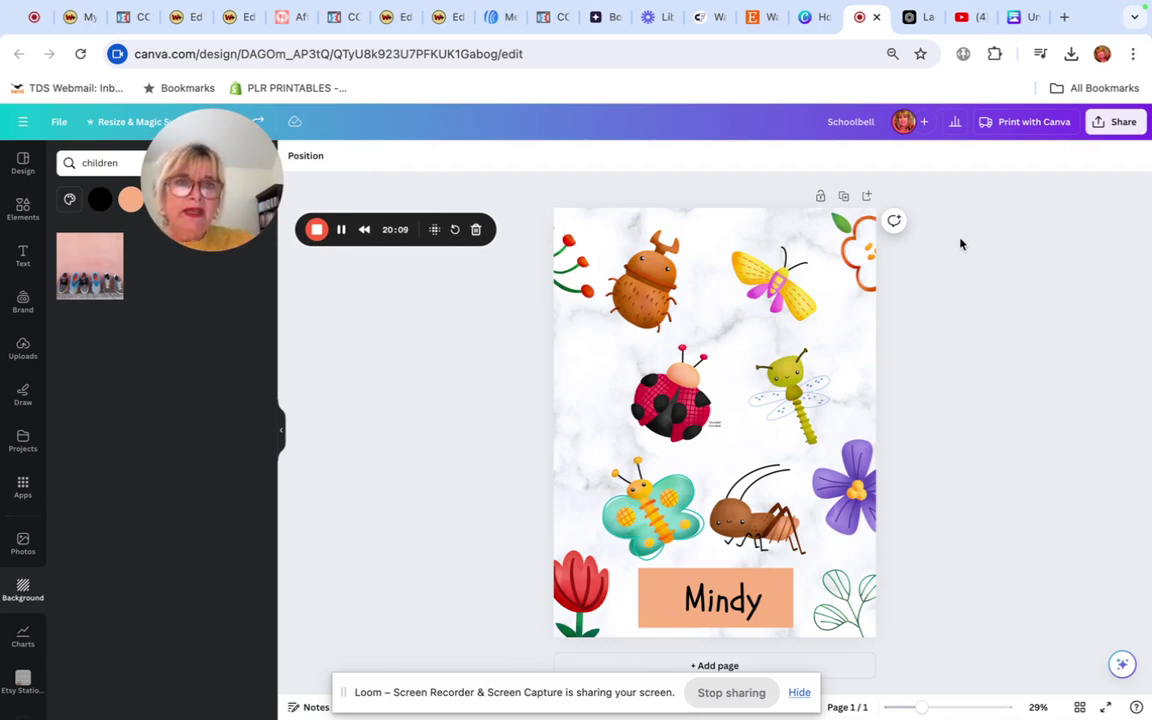
Browse the Design and Elements panels, then go Home via the main menu to view Recent designs
drag(210, 190, 344, 190)
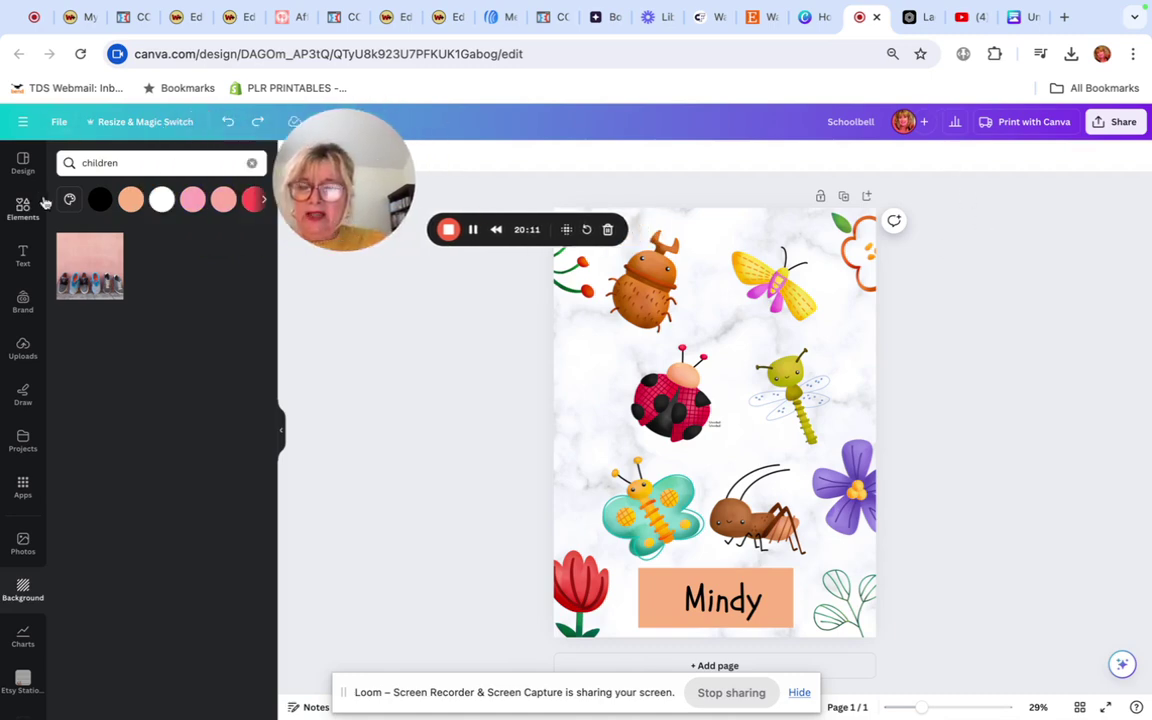
click(22, 160)
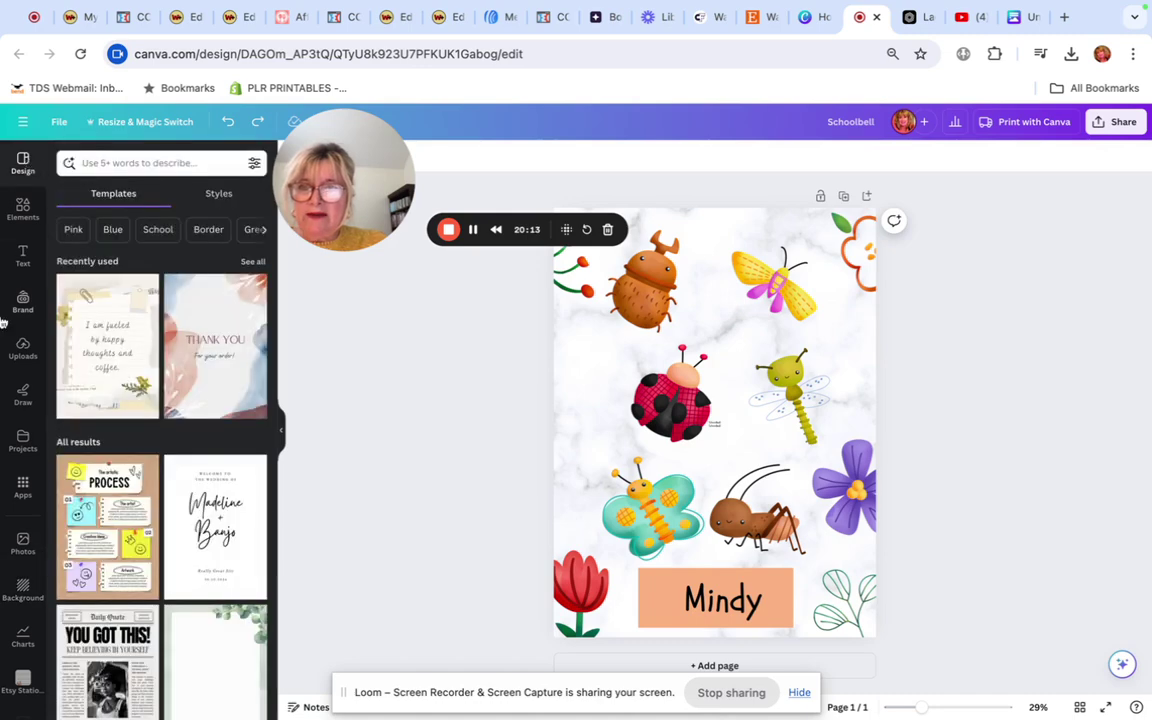
click(20, 208)
click(18, 170)
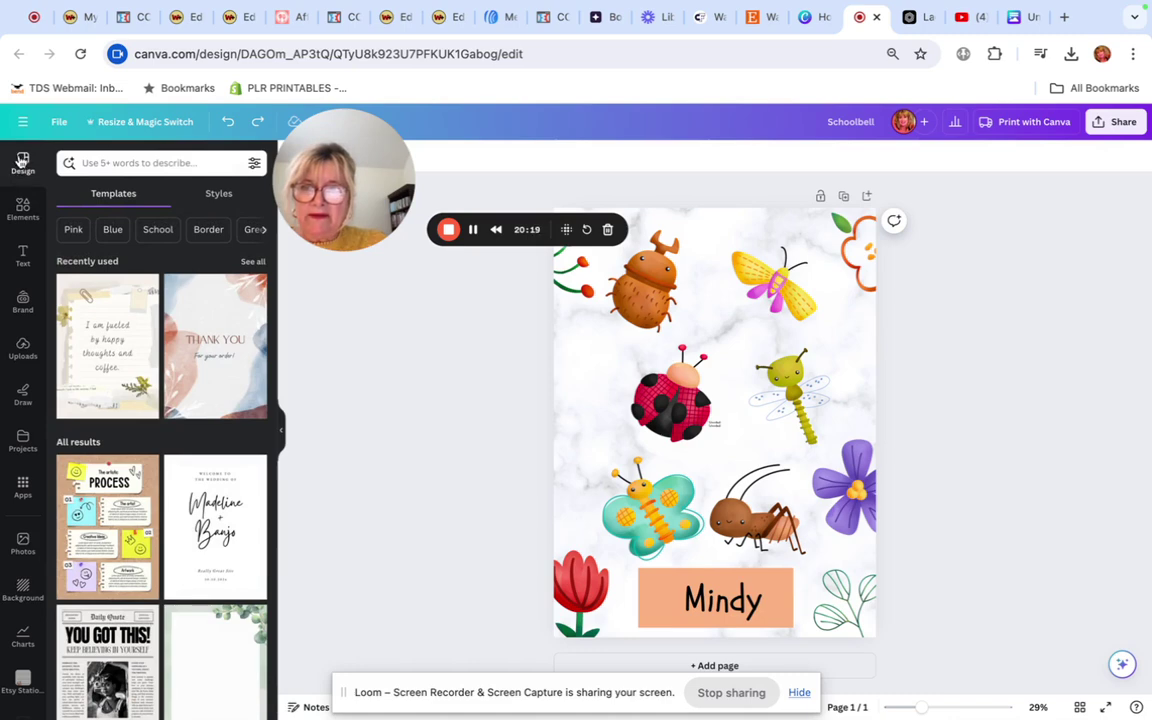
click(21, 122)
click(44, 197)
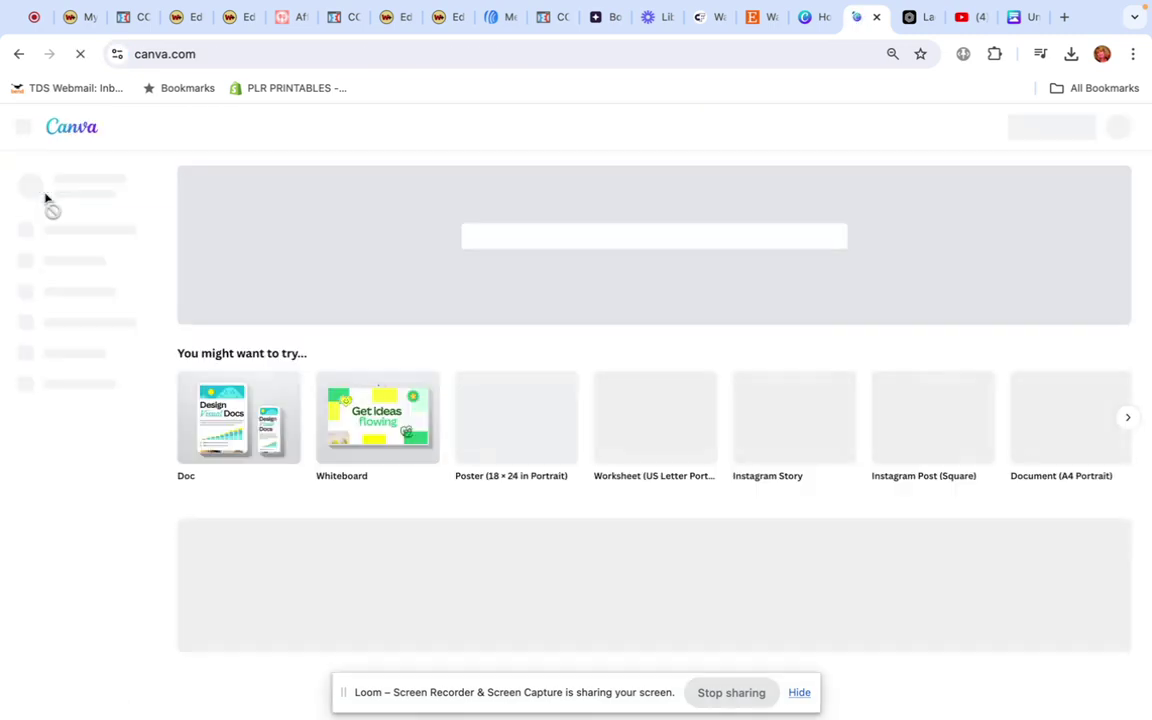
scroll(679, 491, down, 5)
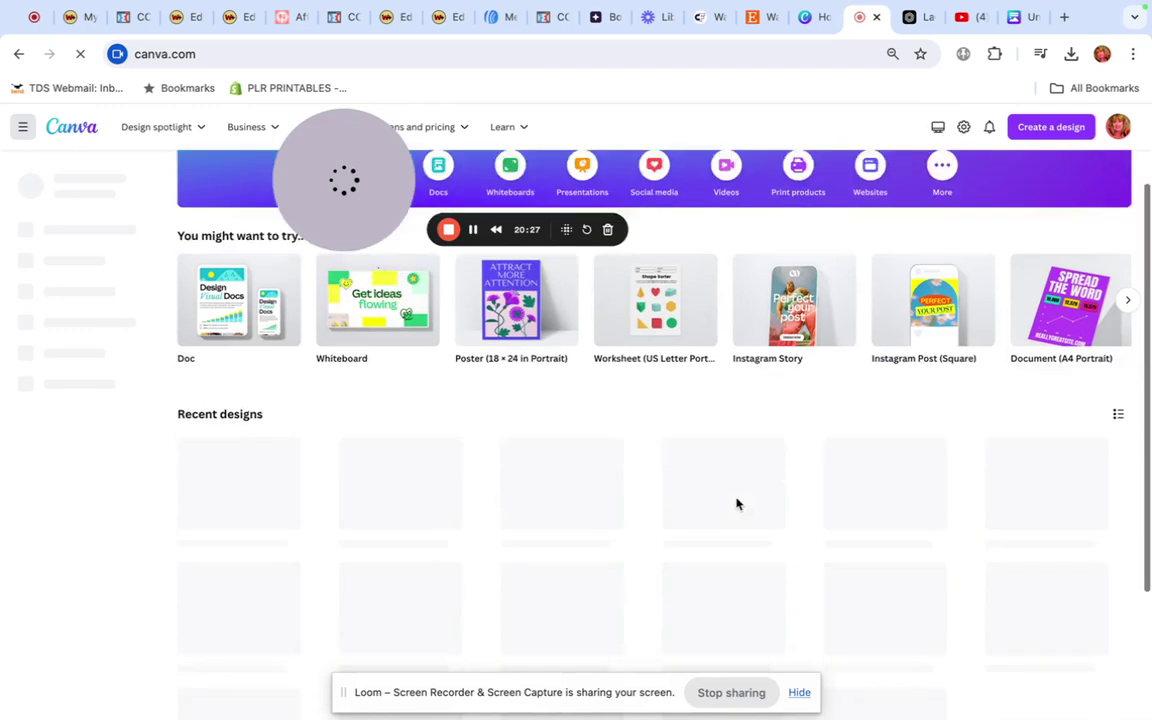
scroll(432, 429, down, 1)
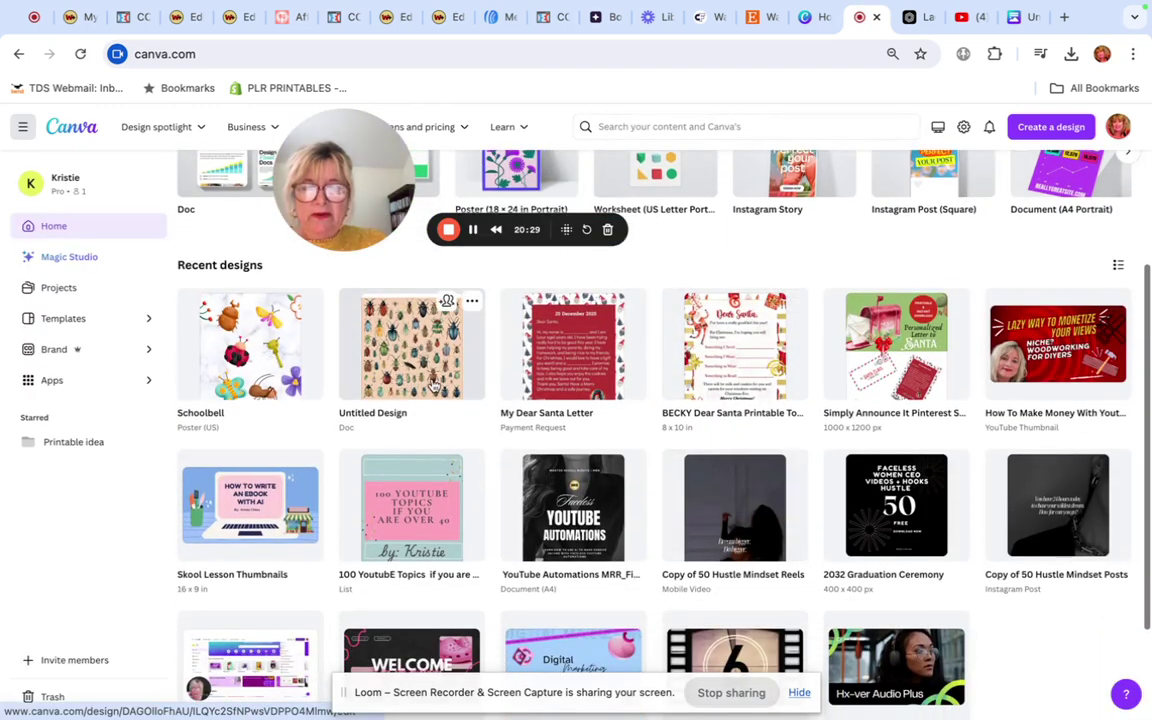
Open Untitled Design and enlarge the beetle pattern image to full page width
click(432, 429)
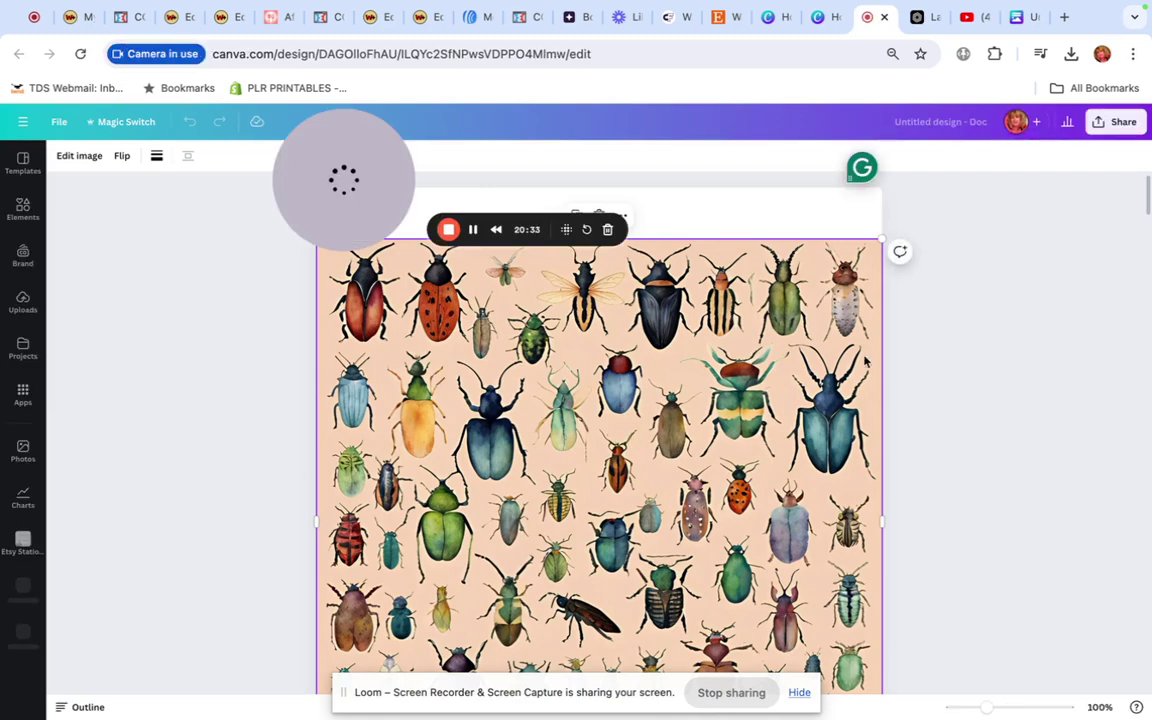
scroll(772, 366, down, 10)
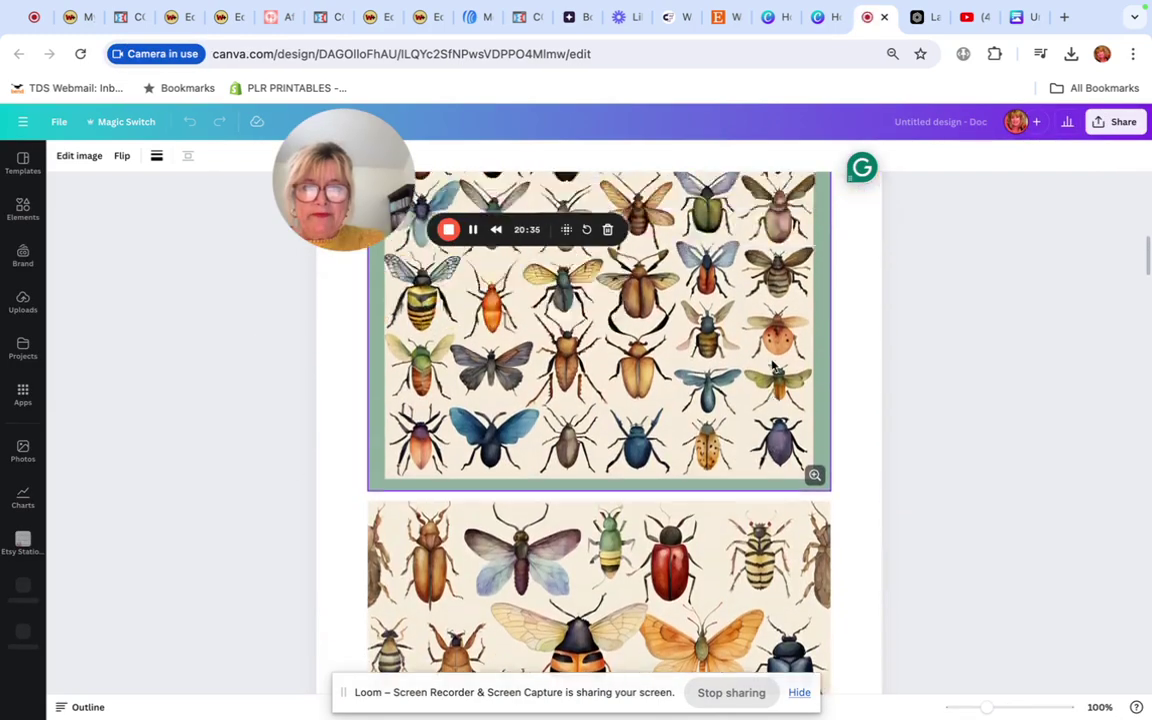
scroll(772, 366, down, 5)
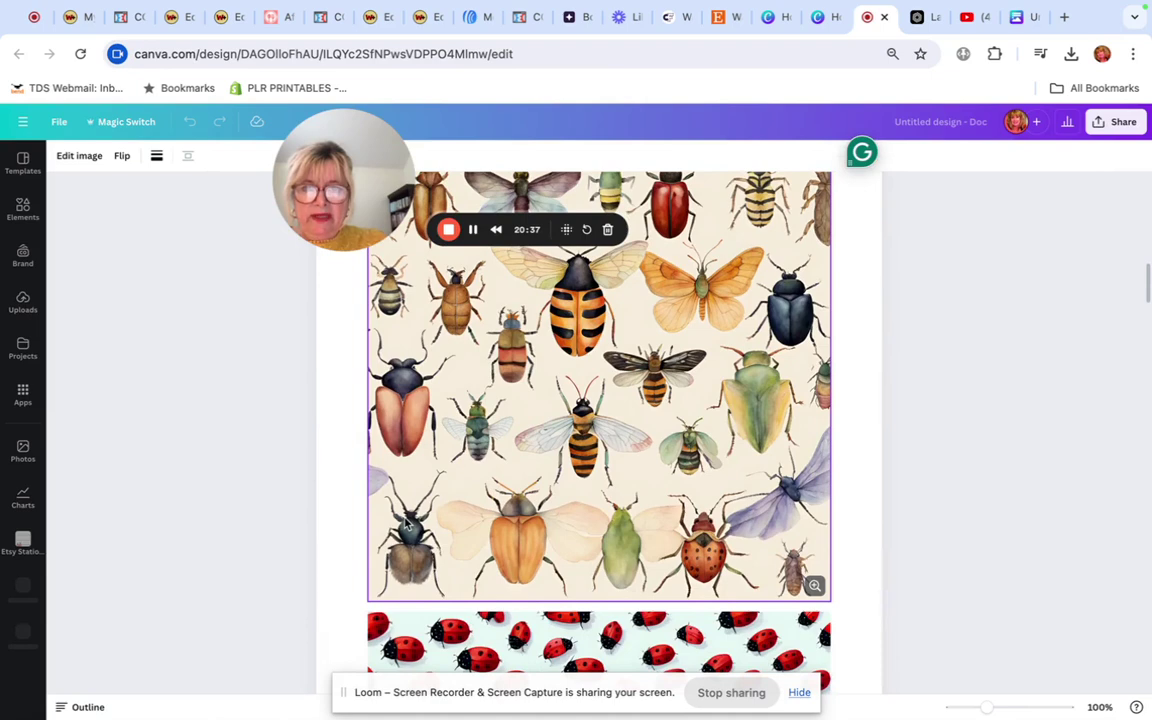
scroll(405, 523, up, 1)
scroll(408, 522, up, 2)
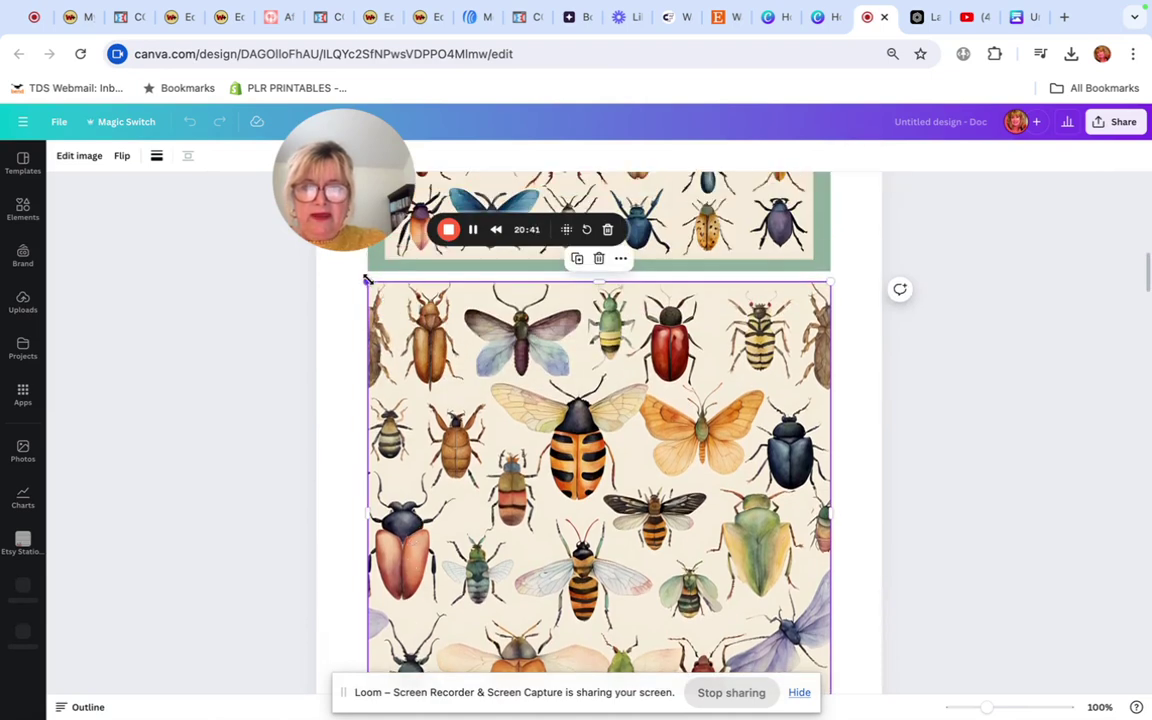
drag(368, 281, 318, 274)
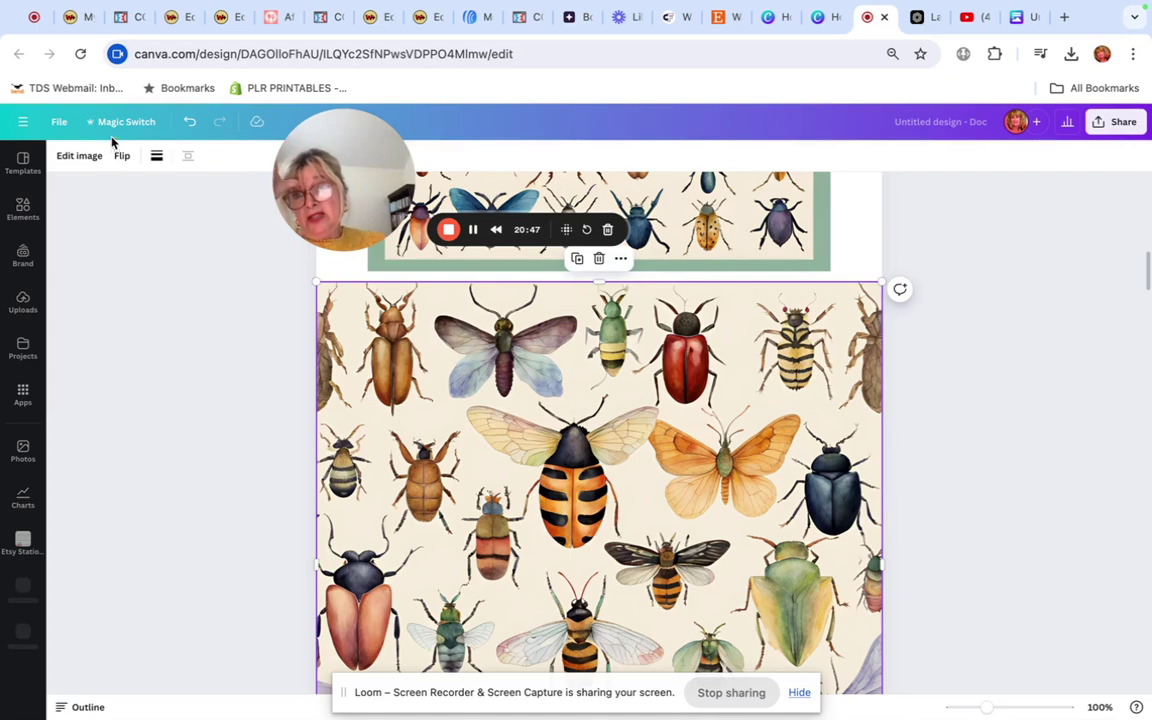
Scroll down the pages and select the watercolour floral letter A image
scroll(208, 528, down, 6)
scroll(208, 528, down, 10)
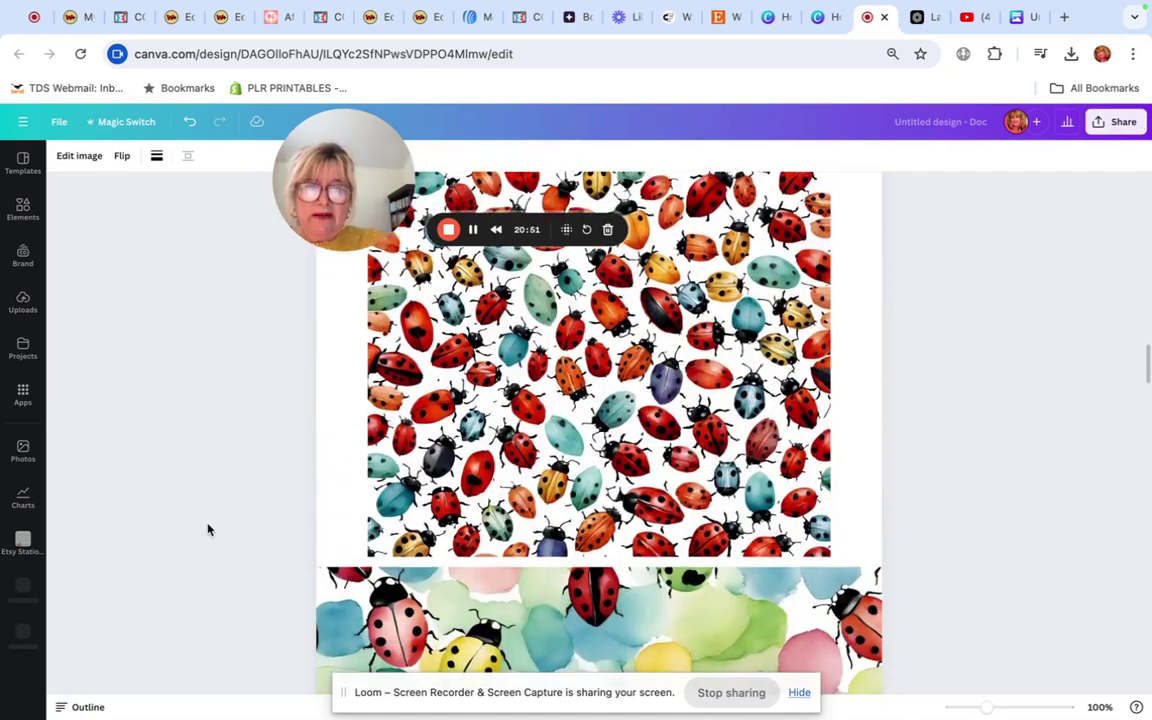
scroll(208, 528, down, 10)
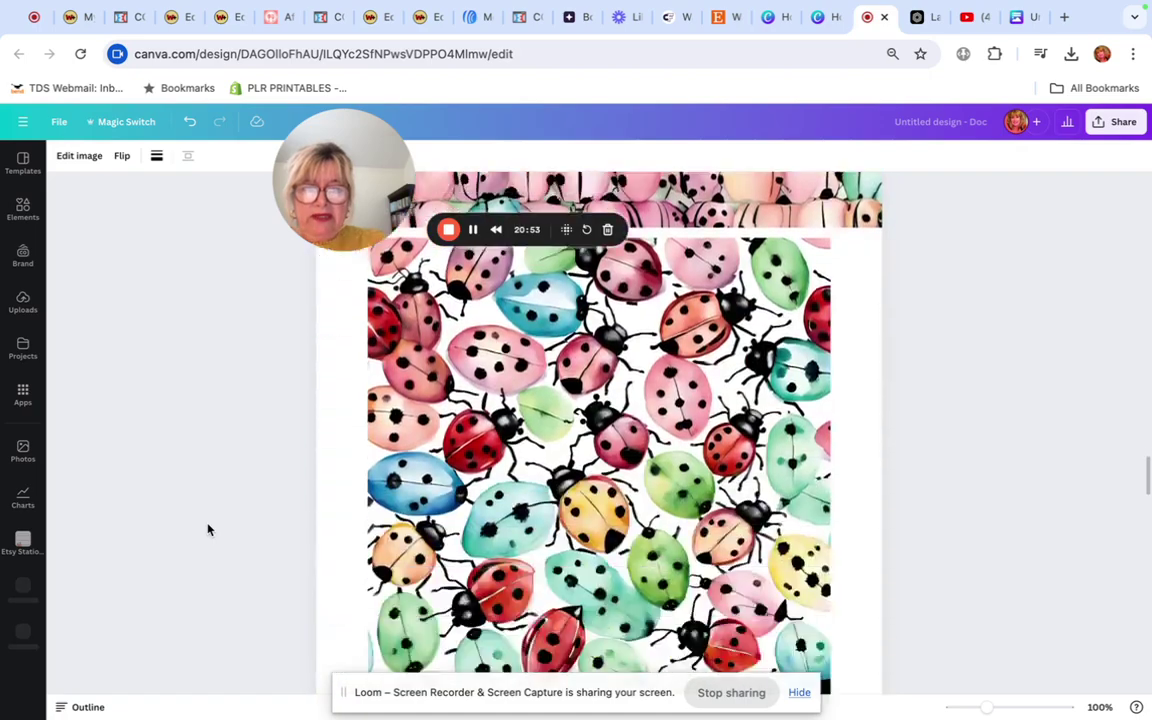
scroll(208, 528, down, 10)
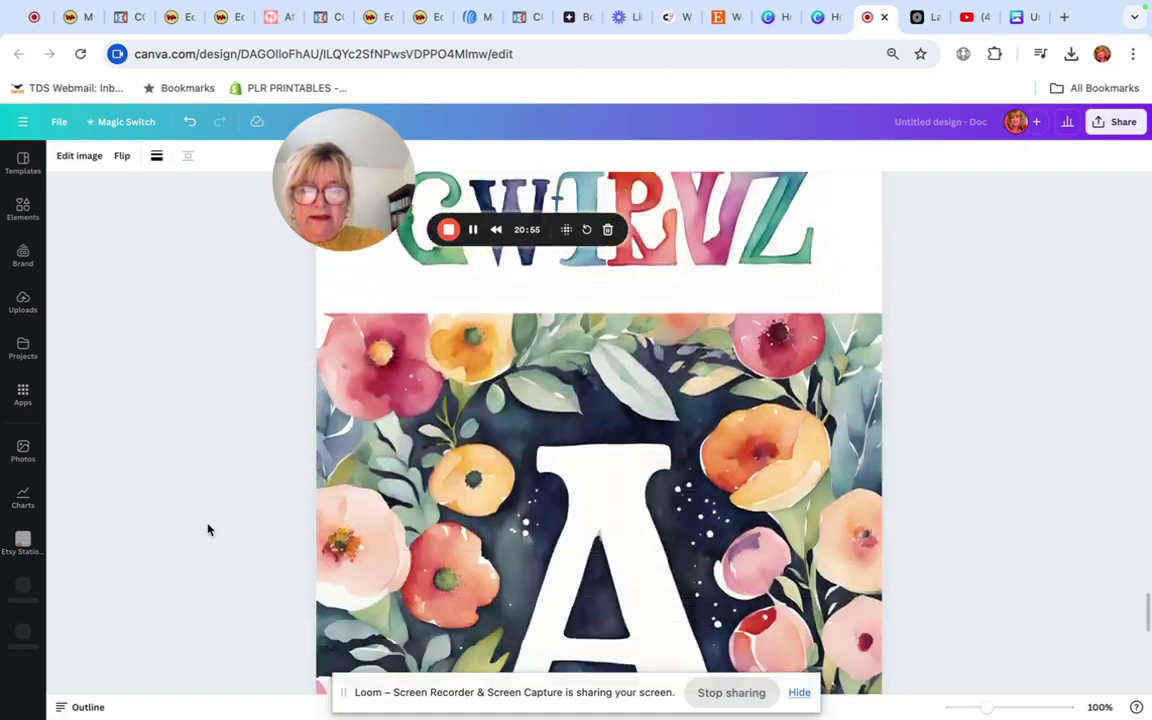
scroll(208, 530, up, 1)
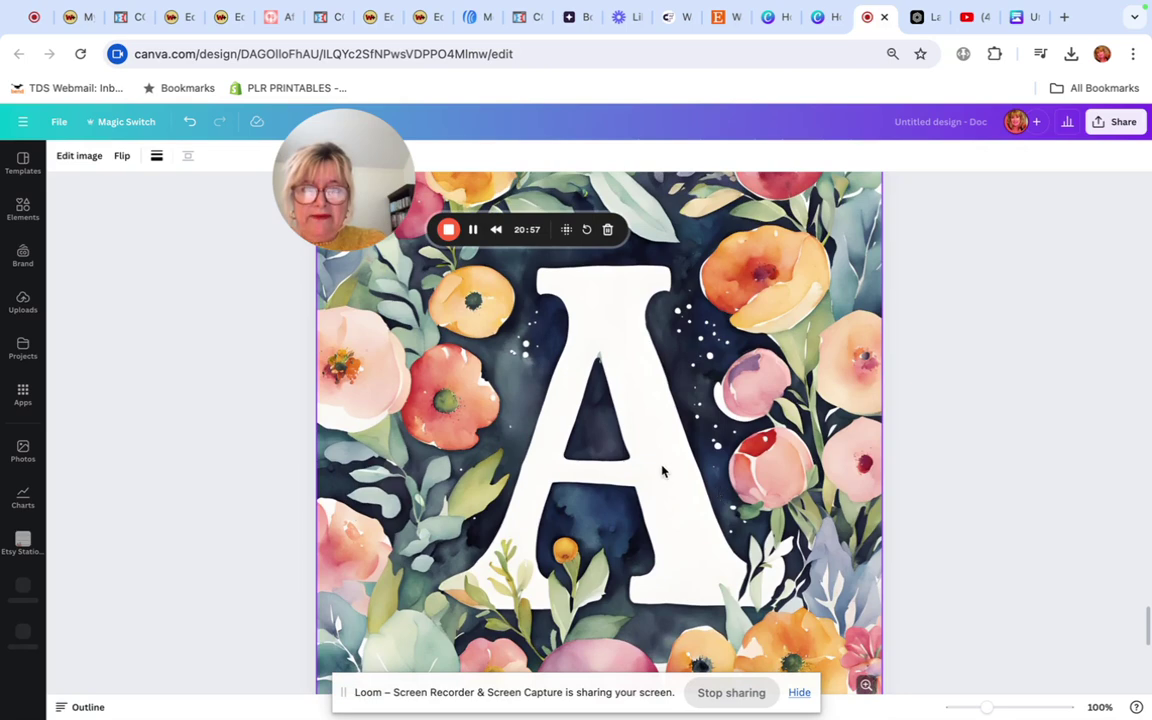
click(666, 476)
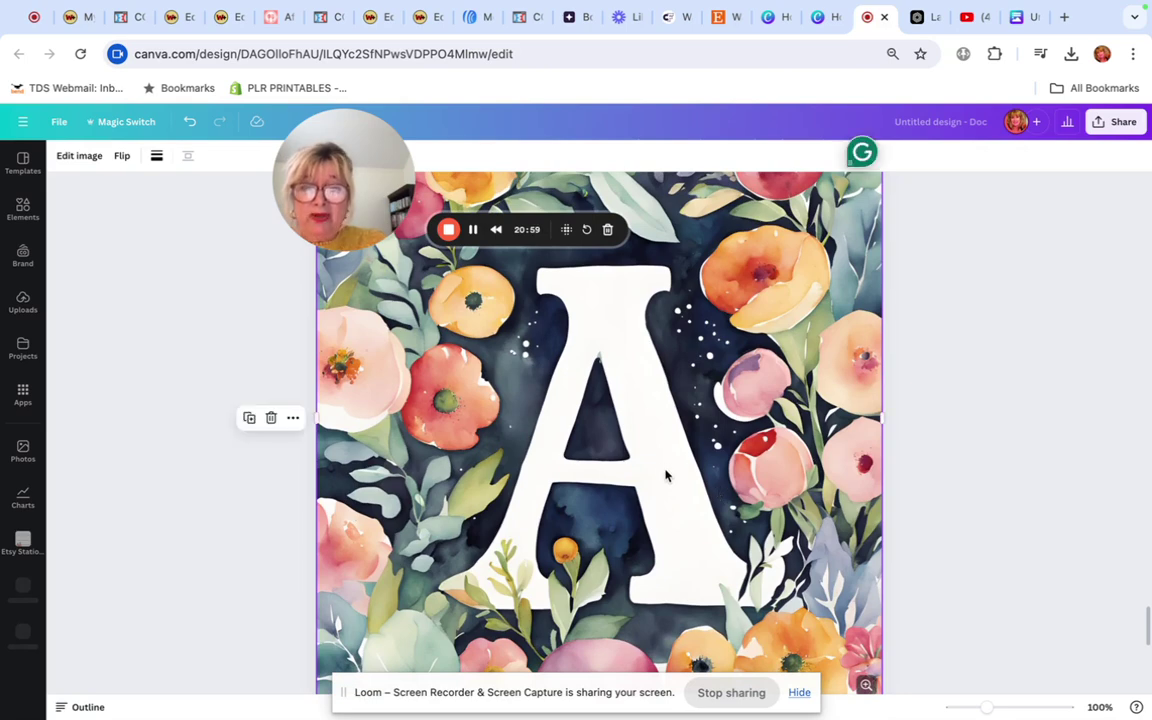